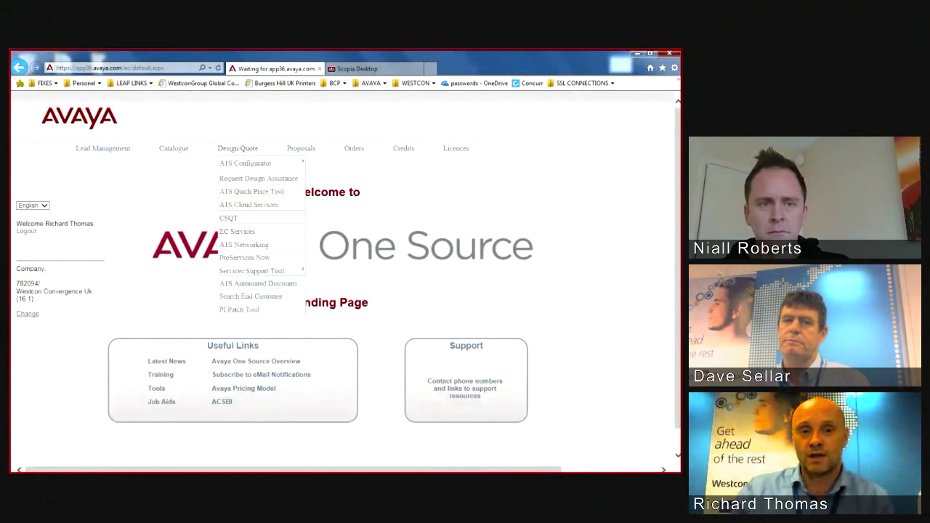
# Step: Create a new quote from the Design Quote > A1S Configurator menu
pyautogui.moveTo(245, 163)
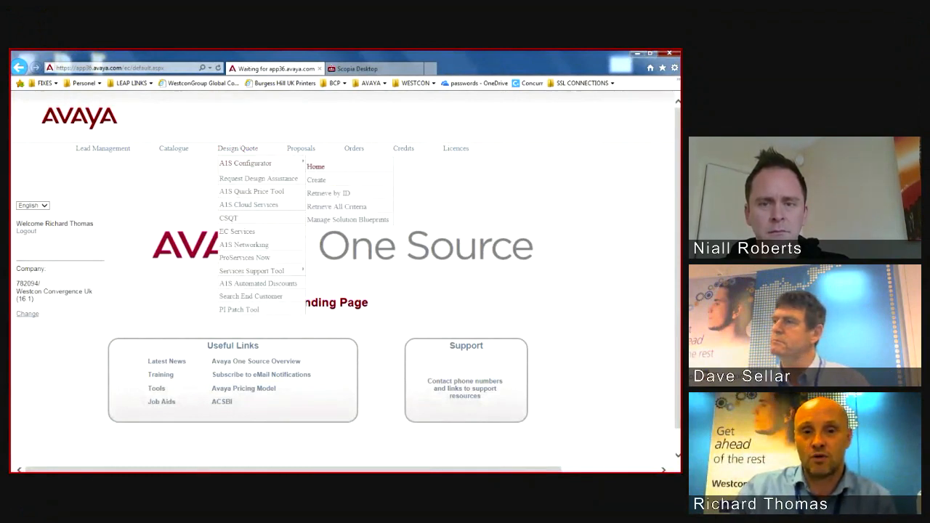
pyautogui.click(316, 179)
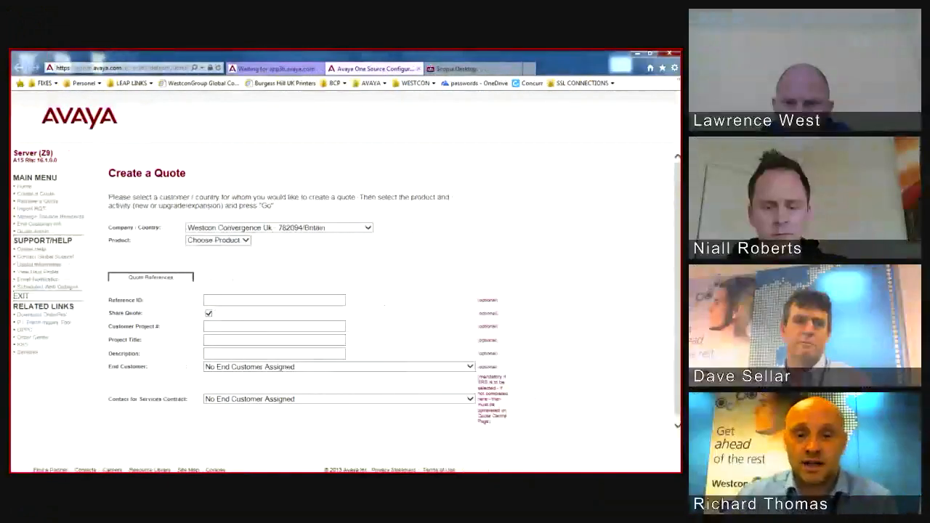
# Step: Select IP Office / B5800 Branch Gateway as the quote's product
pyautogui.click(218, 240)
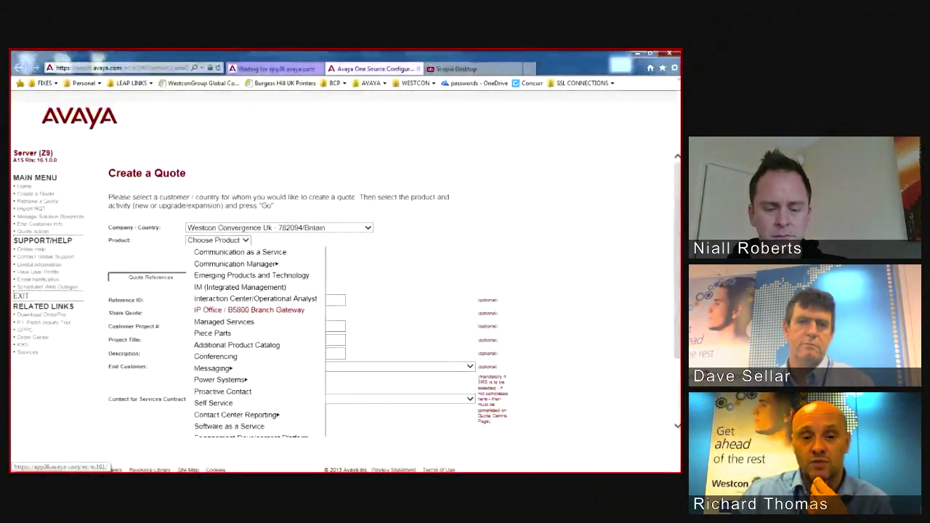
pyautogui.click(249, 309)
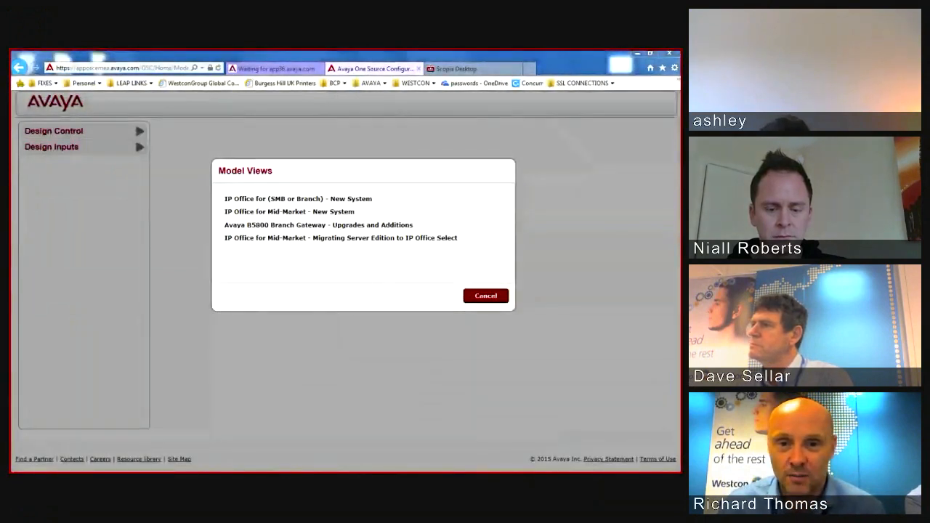
# Step: After pointing out the Mid-Market models, choose IP Office for (SMB or Branch) - New System
pyautogui.click(363, 212)
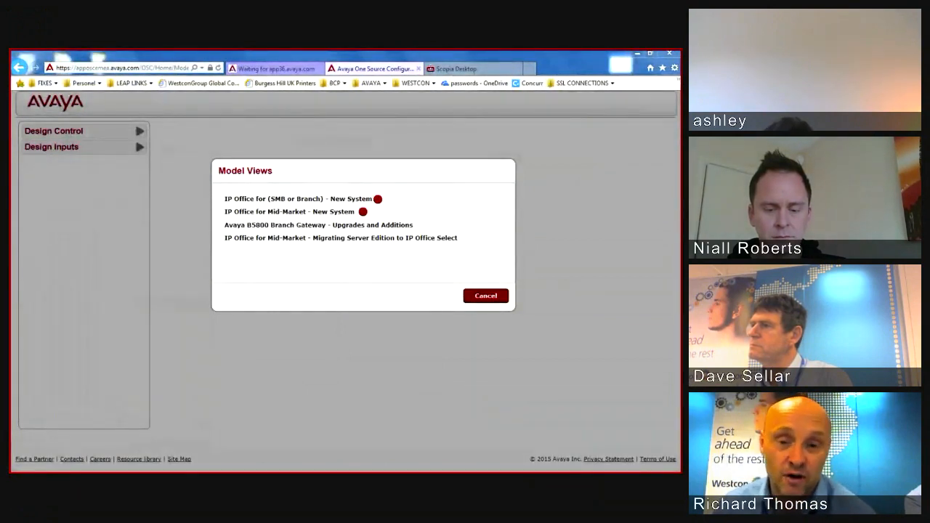
pyautogui.click(465, 239)
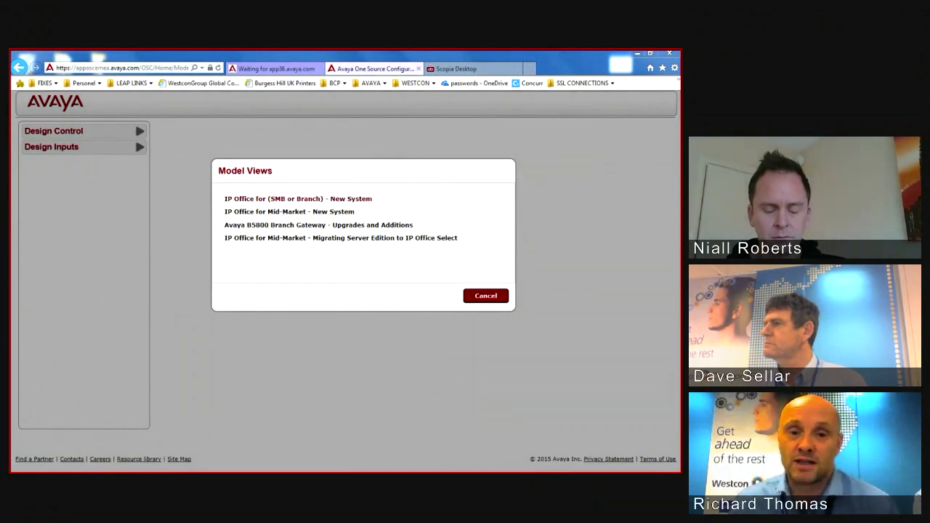
pyautogui.click(298, 199)
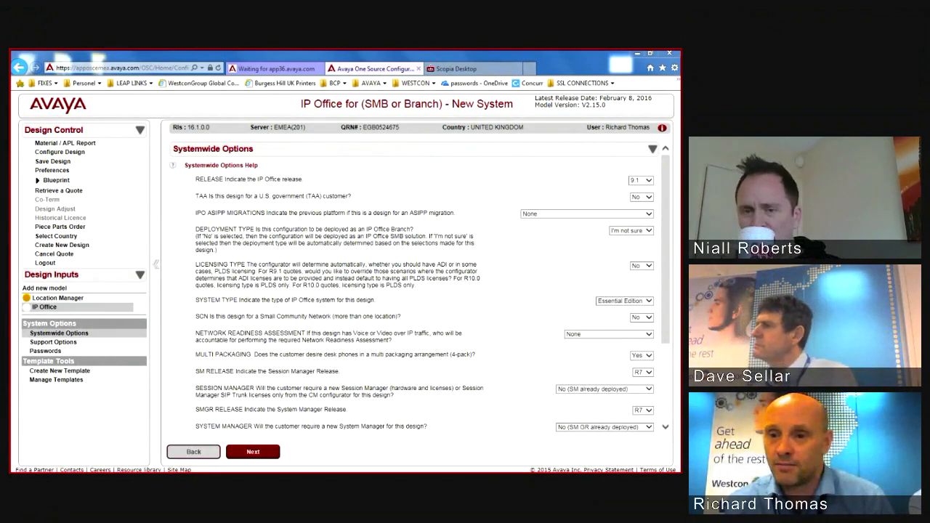
# Step: Review the IPO ASIPP Migrations choices, then set Deployment Type to No
pyautogui.click(649, 214)
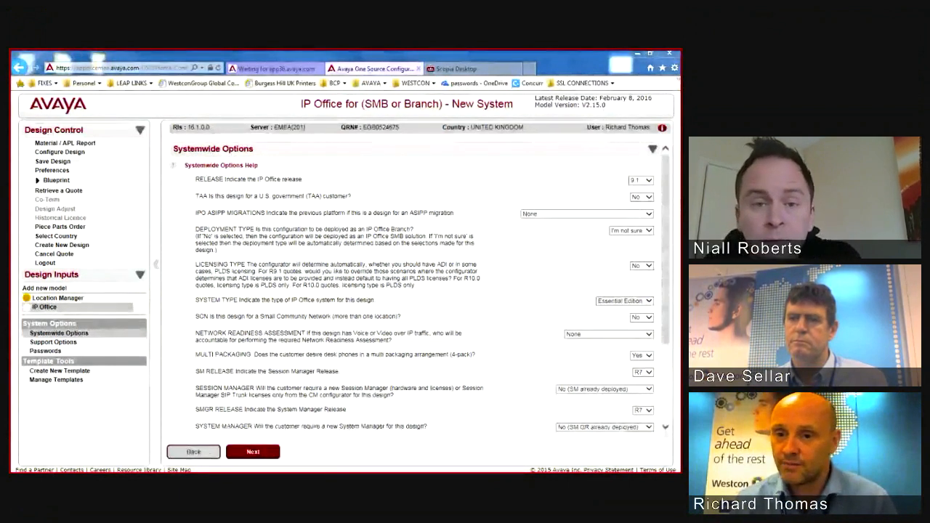
pyautogui.click(632, 230)
pyautogui.click(631, 238)
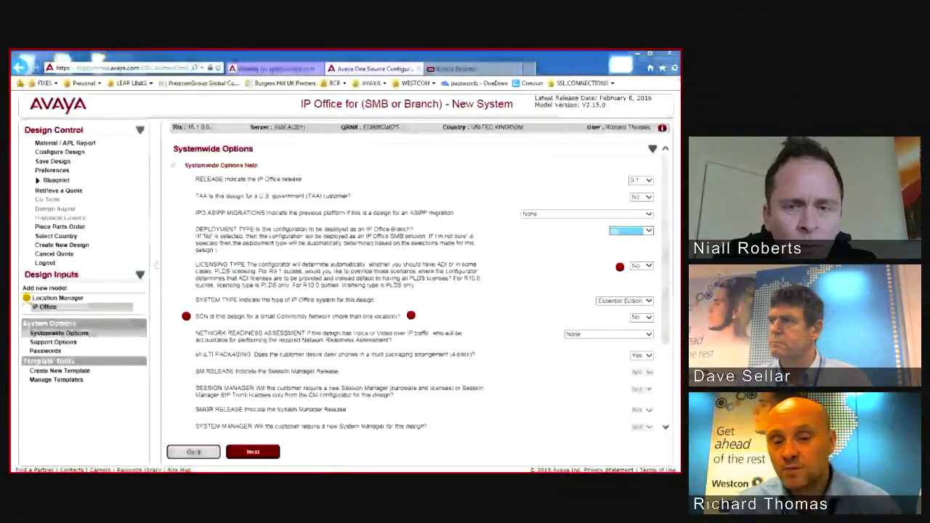
# Step: Apply the Systemwide Options and continue to the General template options
pyautogui.click(332, 281)
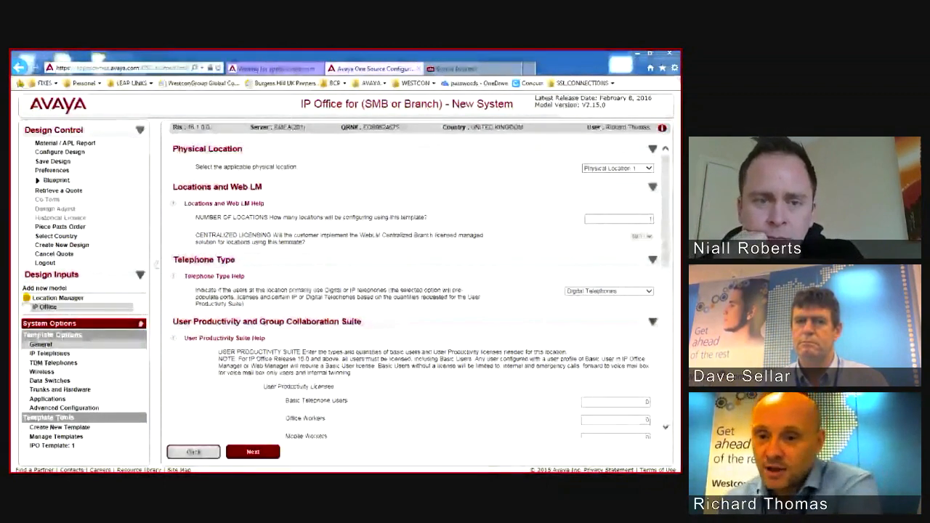
# Step: Set Telephone Type to manually select telephones, leaving all user licence counts at 0
pyautogui.scroll(-1, 414, 291)
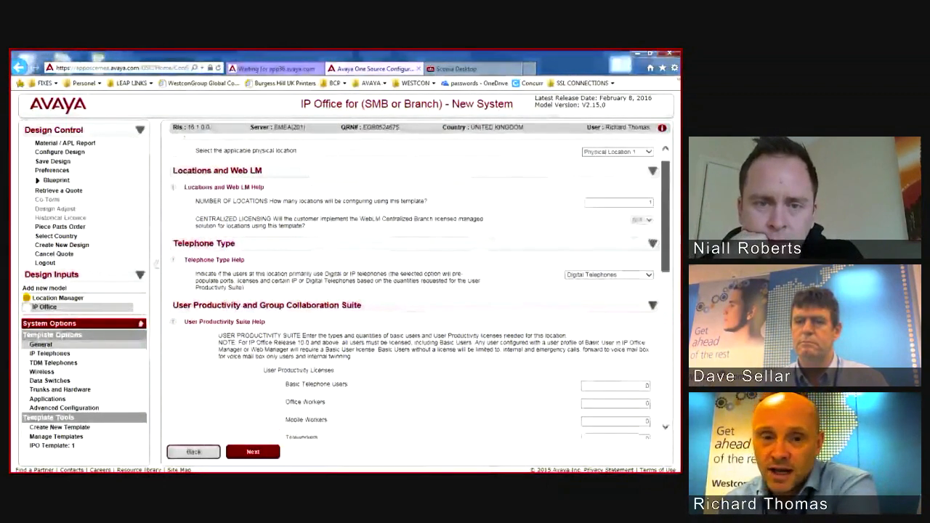
pyautogui.scroll(-2, 414, 291)
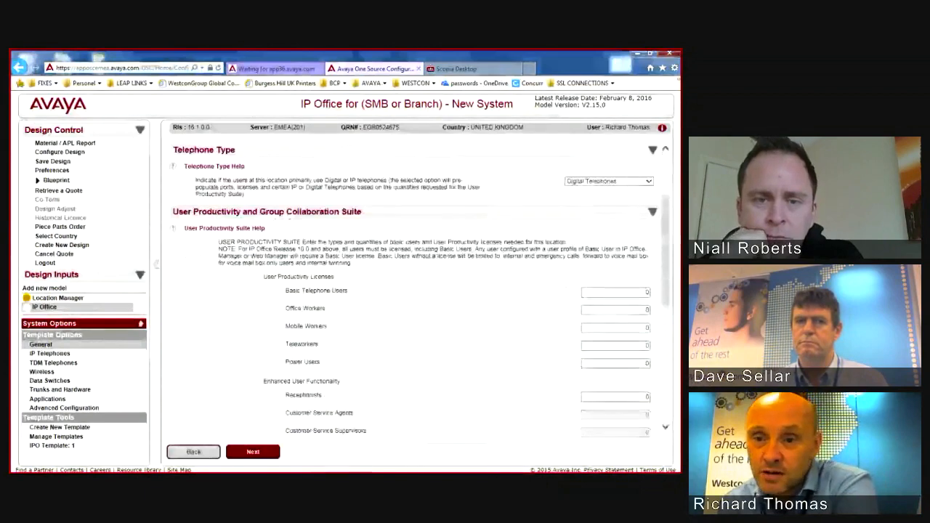
pyautogui.click(609, 181)
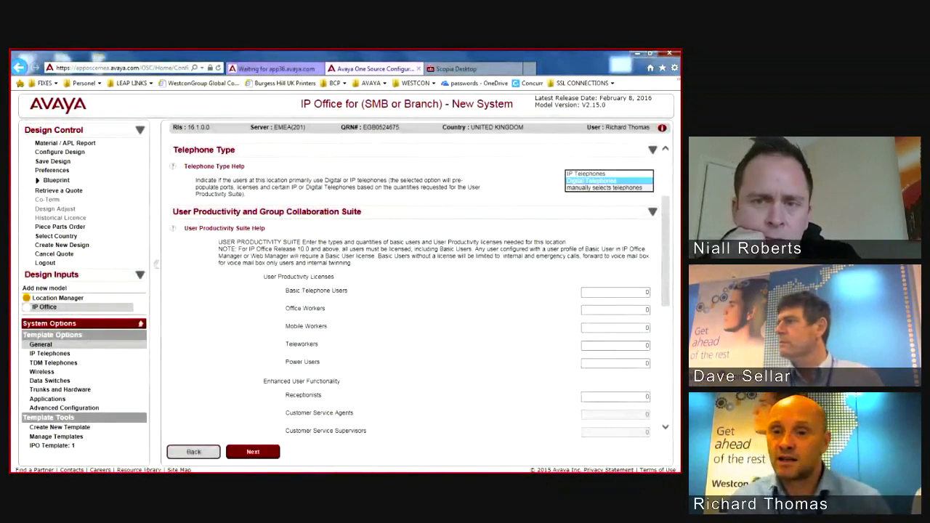
pyautogui.click(604, 188)
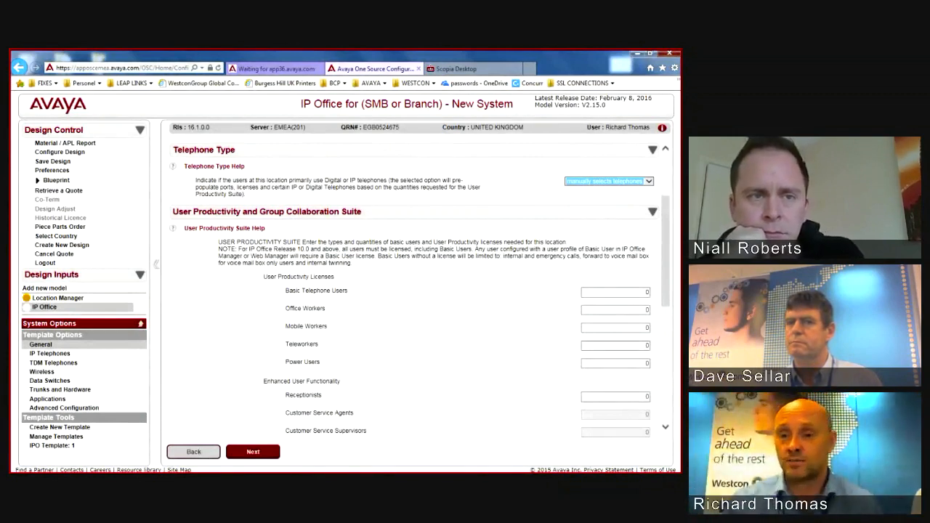
pyautogui.scroll(-3, 419, 285)
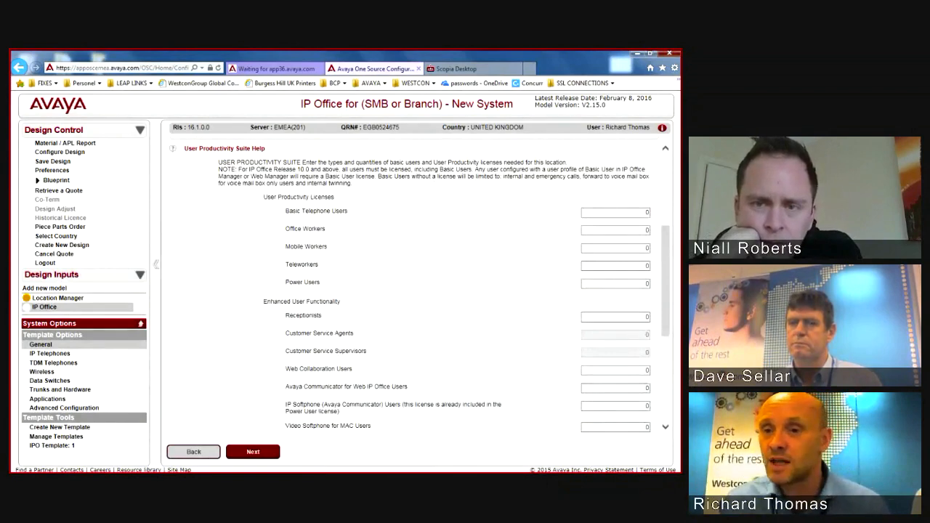
pyautogui.scroll(3, 422, 284)
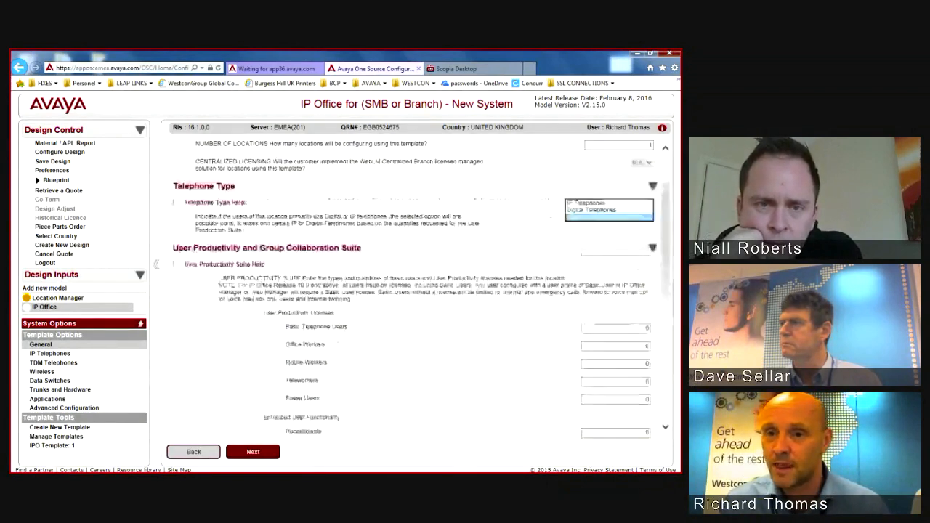
pyautogui.scroll(-2, 421, 289)
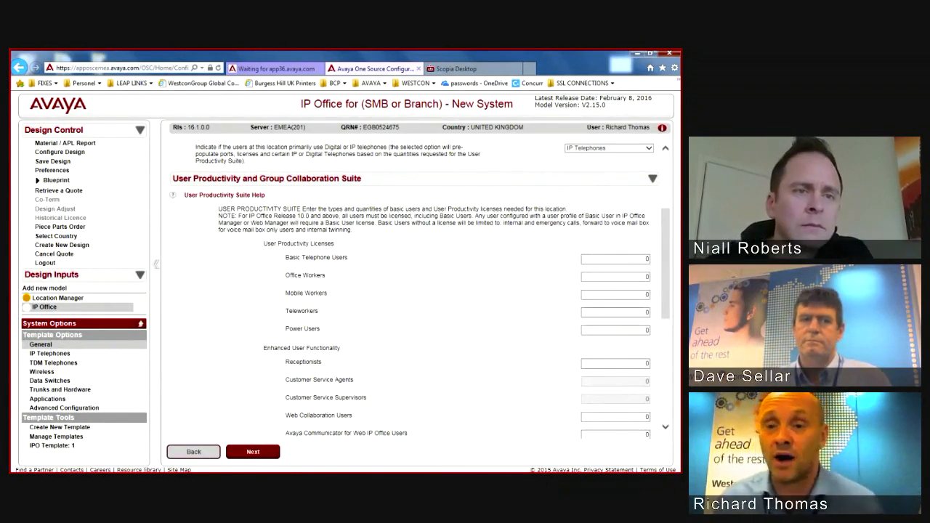
pyautogui.click(649, 148)
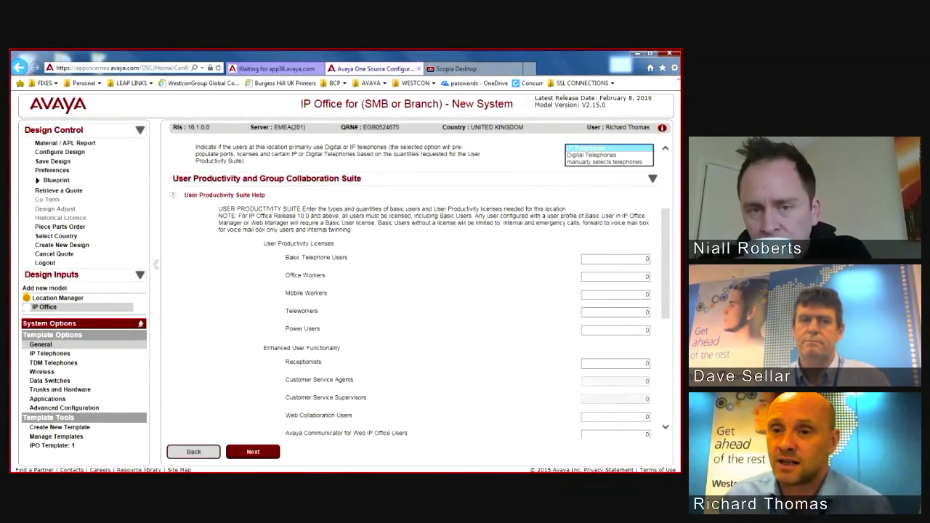
pyautogui.click(609, 162)
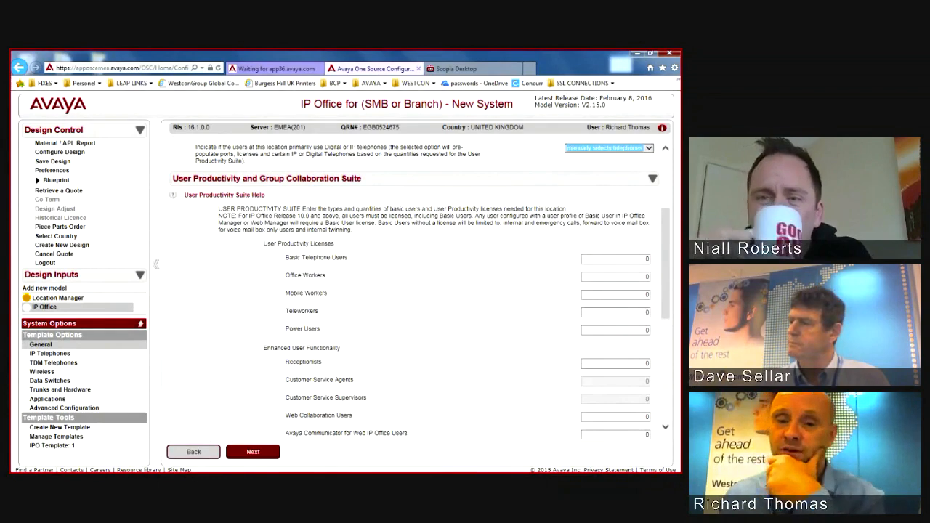
pyautogui.scroll(-3, 414, 290)
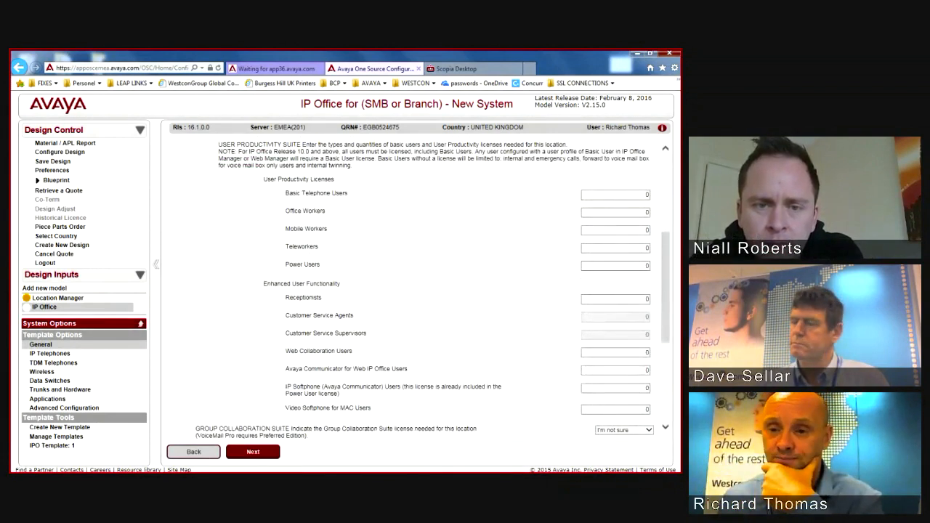
pyautogui.scroll(-5, 418, 291)
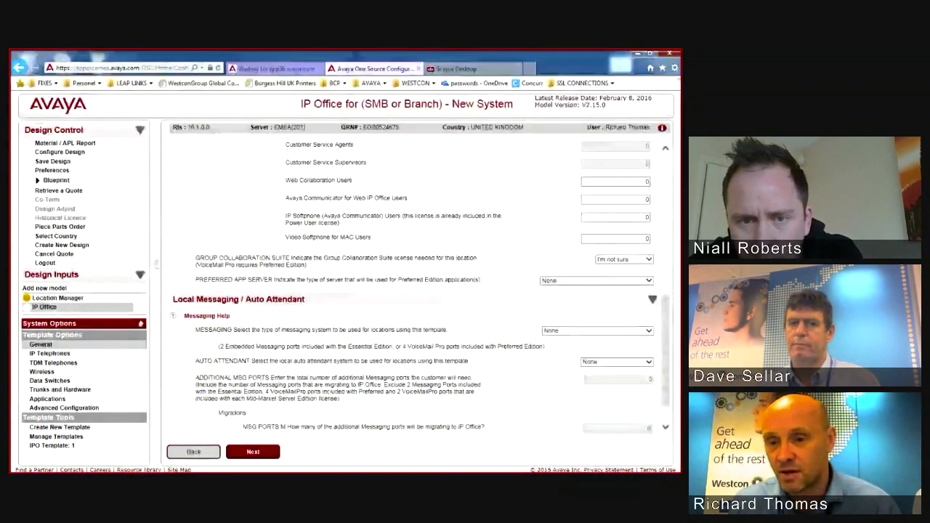
# Step: Choose Embedded Messaging and enter 2 additional messaging ports
pyautogui.click(649, 332)
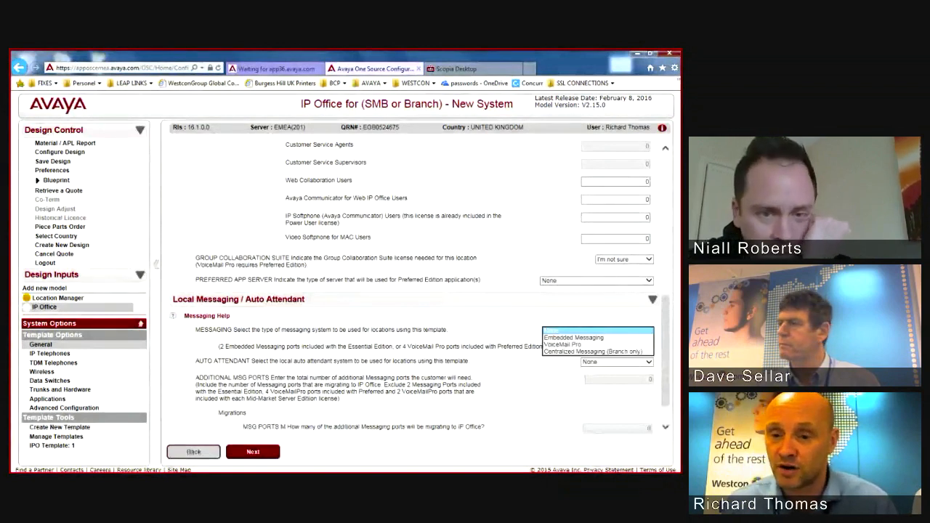
pyautogui.click(574, 338)
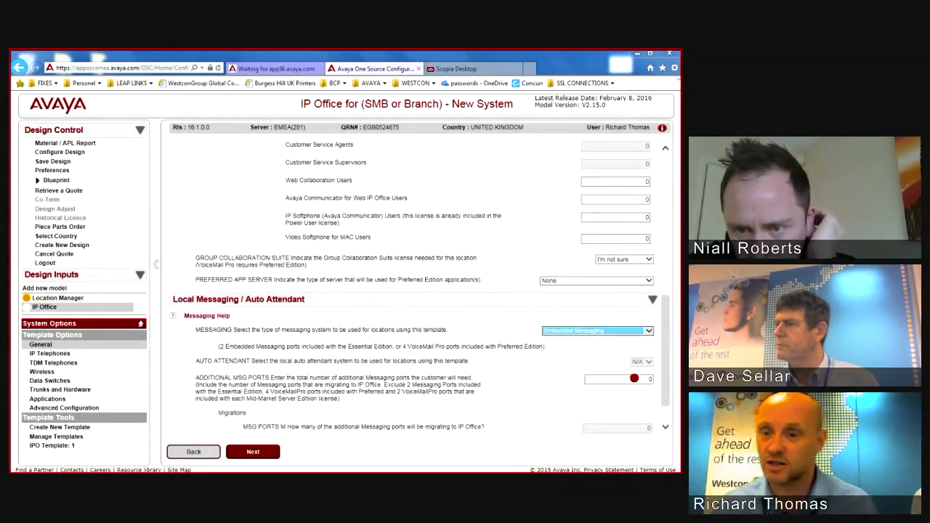
pyautogui.click(642, 380)
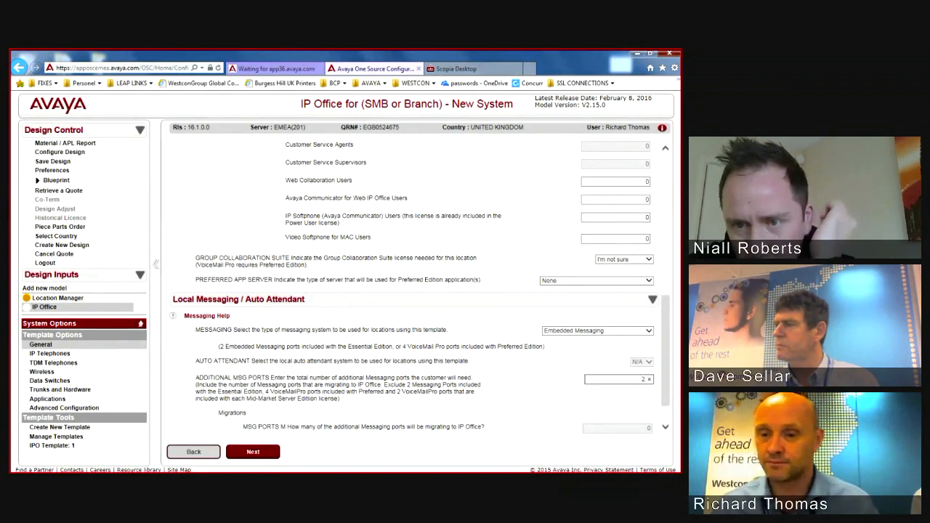
pyautogui.press('Tab')
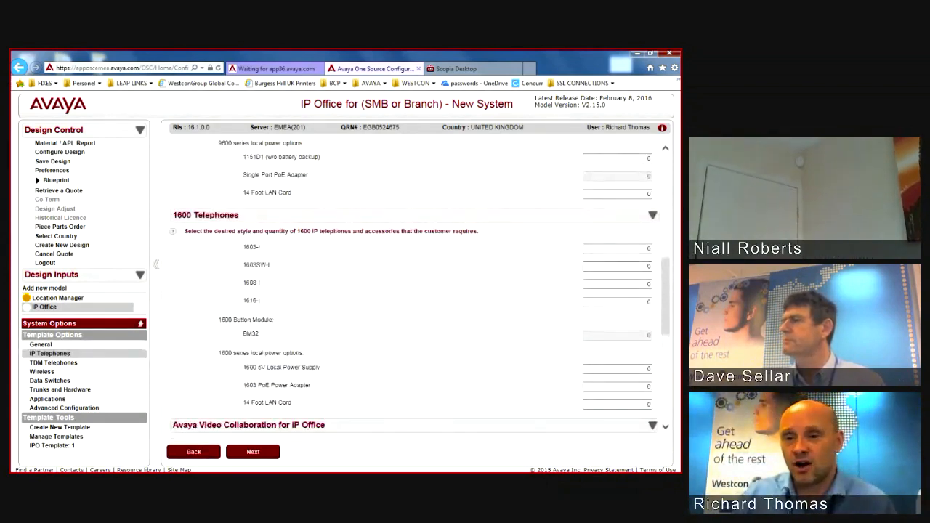
# Step: Mark the Migrations question with a red annotation
pyautogui.scroll(5, 414, 283)
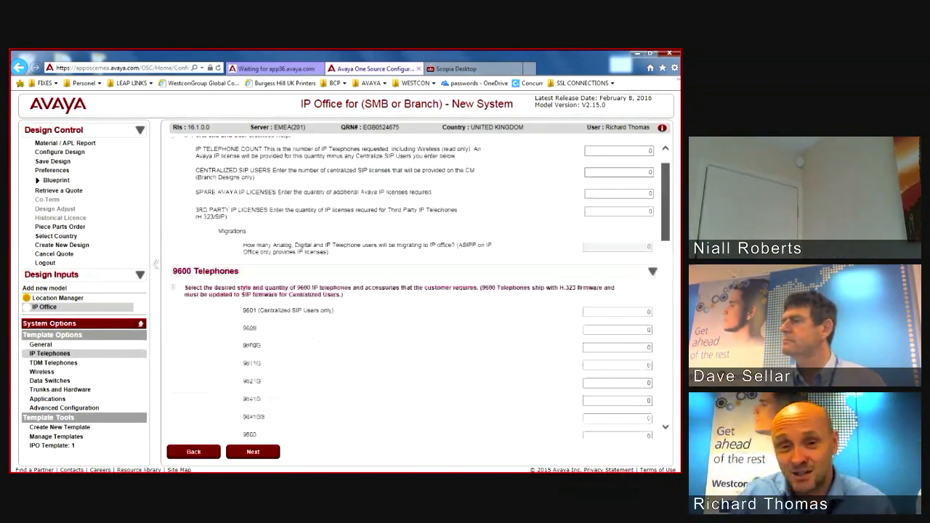
pyautogui.scroll(1, 420, 287)
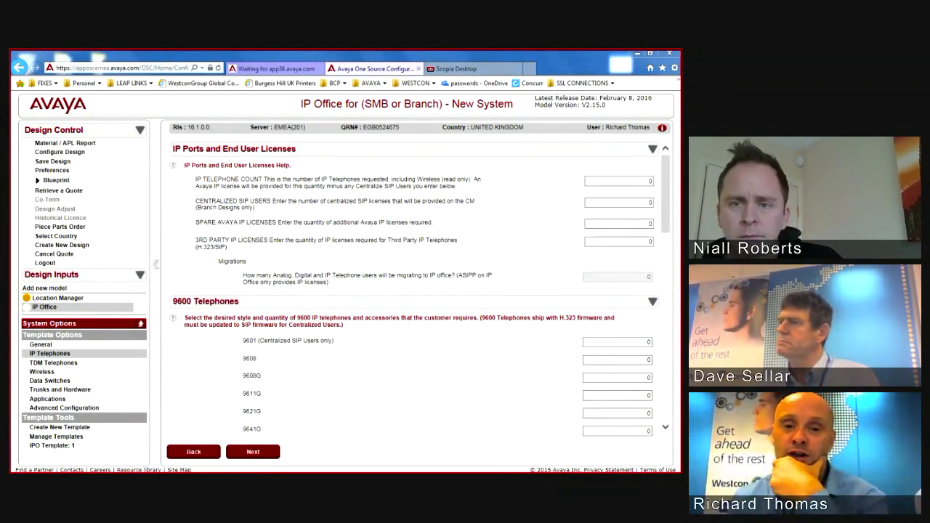
pyautogui.moveTo(211, 268); pyautogui.dragTo(247, 266)
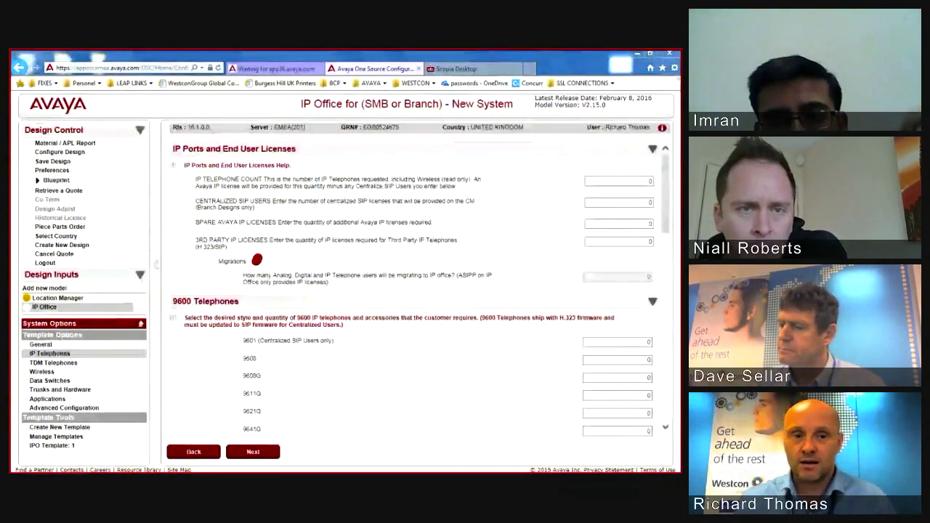
# Step: Enter 30 as the 9608 IP telephone quantity
pyautogui.scroll(-3, 414, 290)
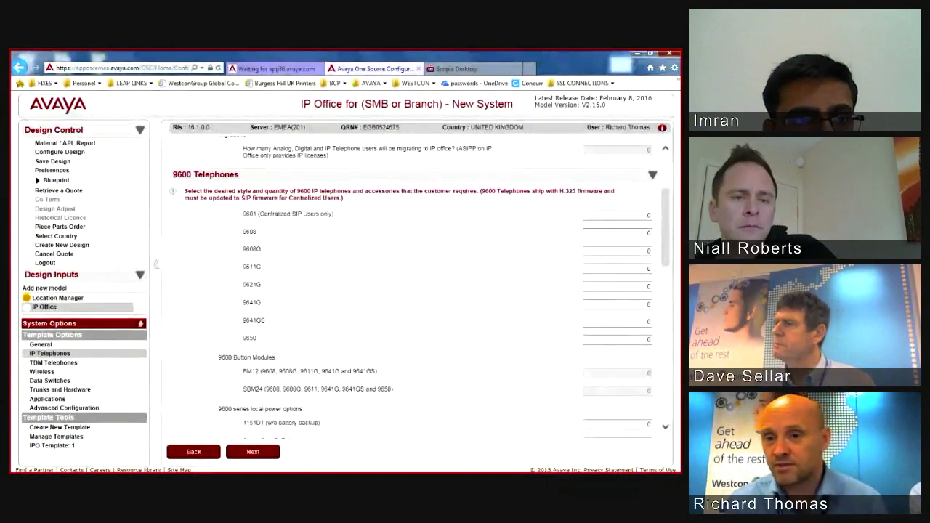
pyautogui.click(641, 232)
pyautogui.write('30')
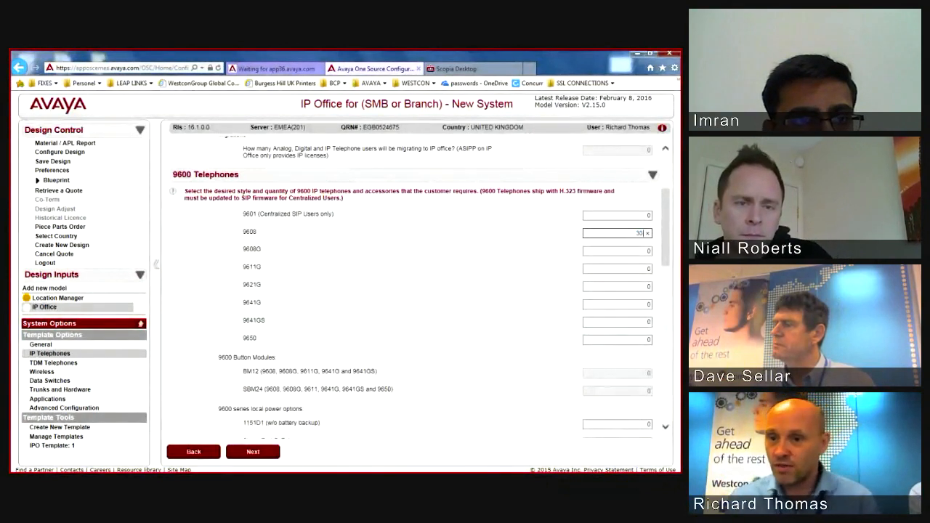
pyautogui.click(641, 251)
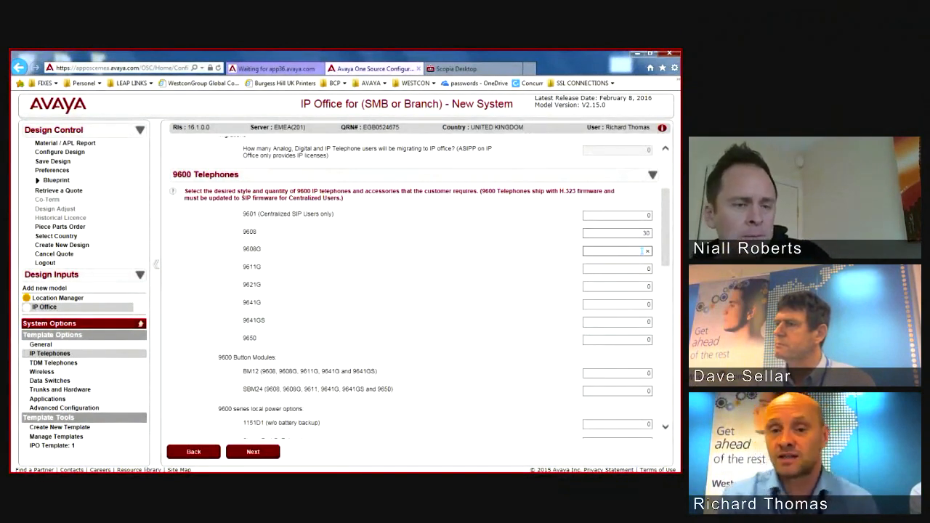
# Step: Change the 14 Foot LAN Cord quantity from 30 to 0
pyautogui.scroll(-3, 642, 250)
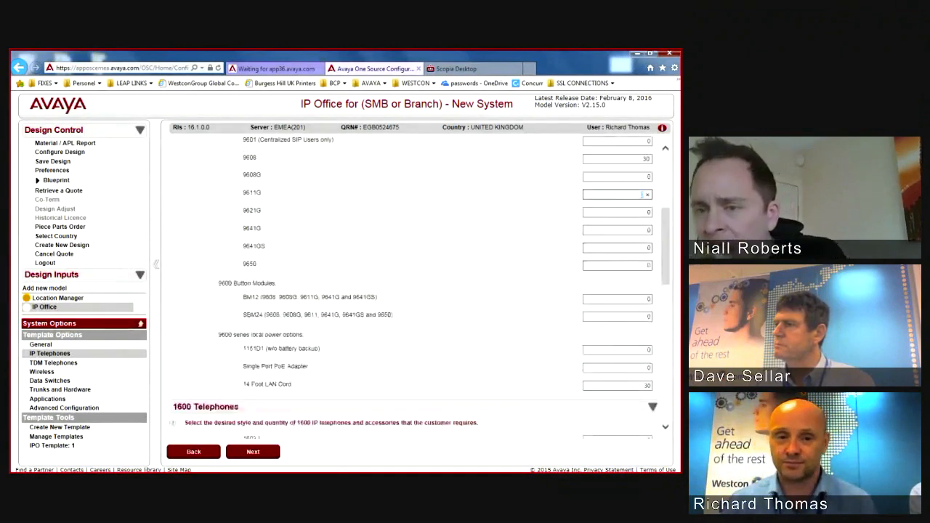
pyautogui.scroll(-1, 415, 287)
pyautogui.scroll(1, 414, 287)
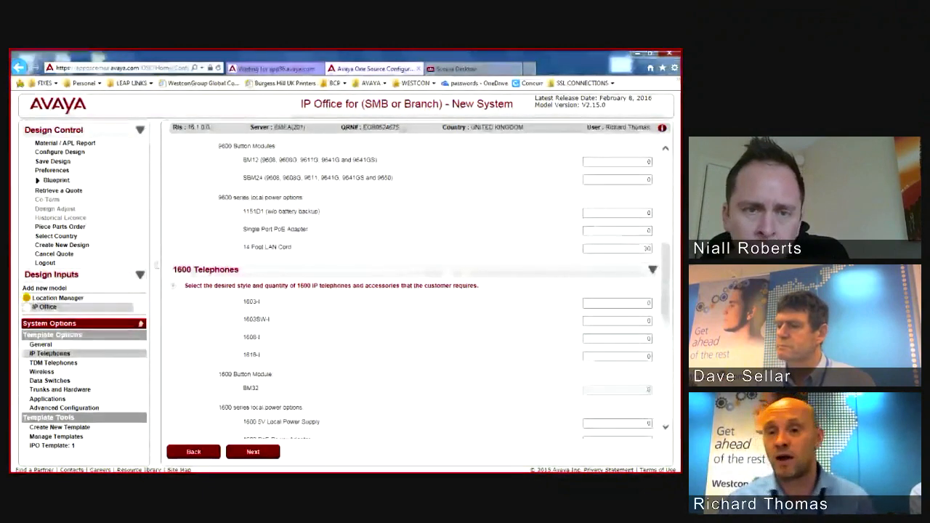
pyautogui.scroll(3, 414, 287)
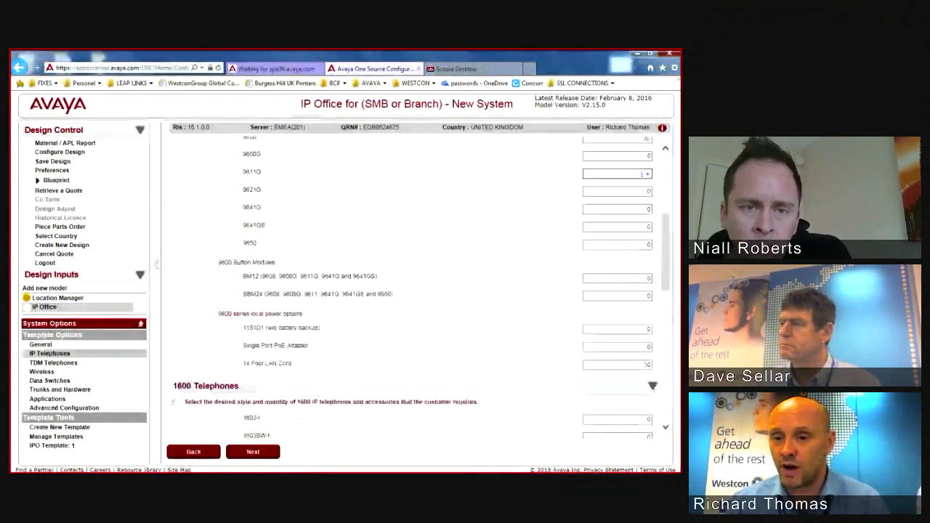
pyautogui.scroll(-2, 414, 287)
pyautogui.click(616, 291)
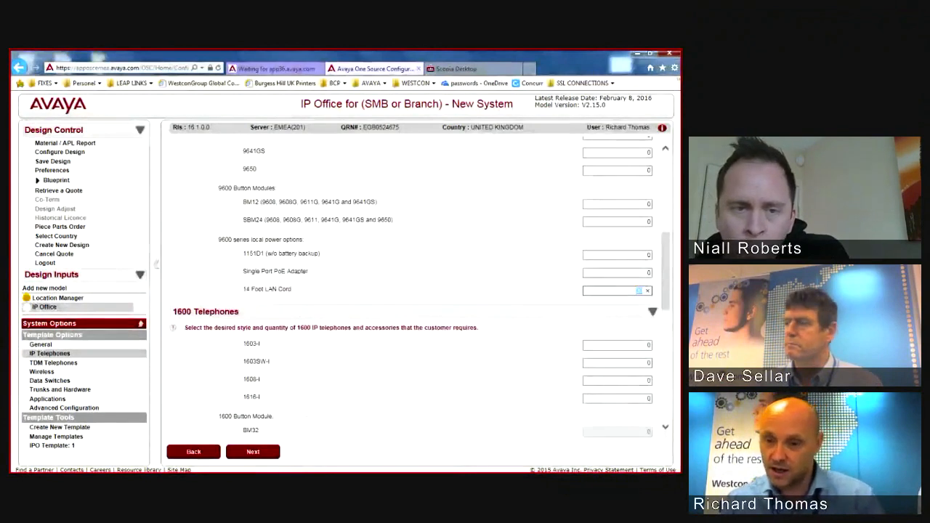
pyautogui.click(616, 345)
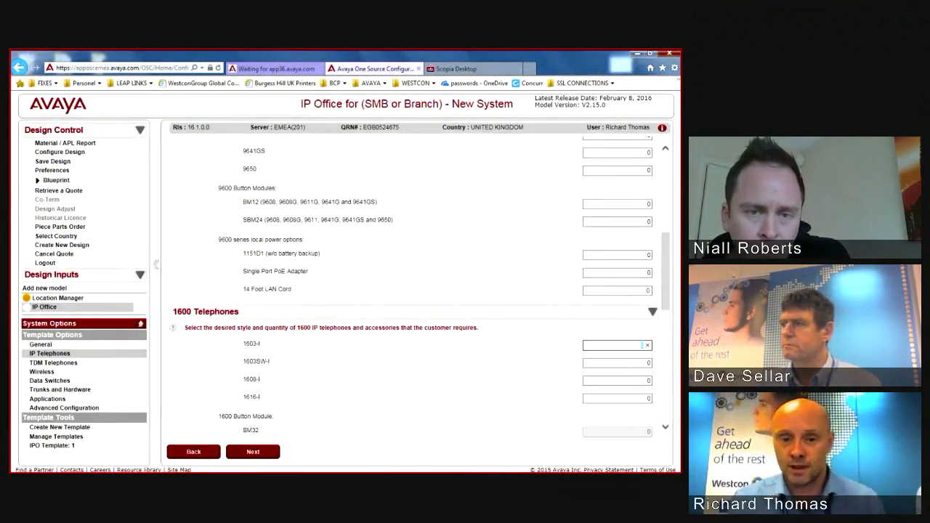
# Step: Enter 1 for the 1616-I telephone, then reset it to 0, keeping BM32 at 0
pyautogui.scroll(-2, 414, 290)
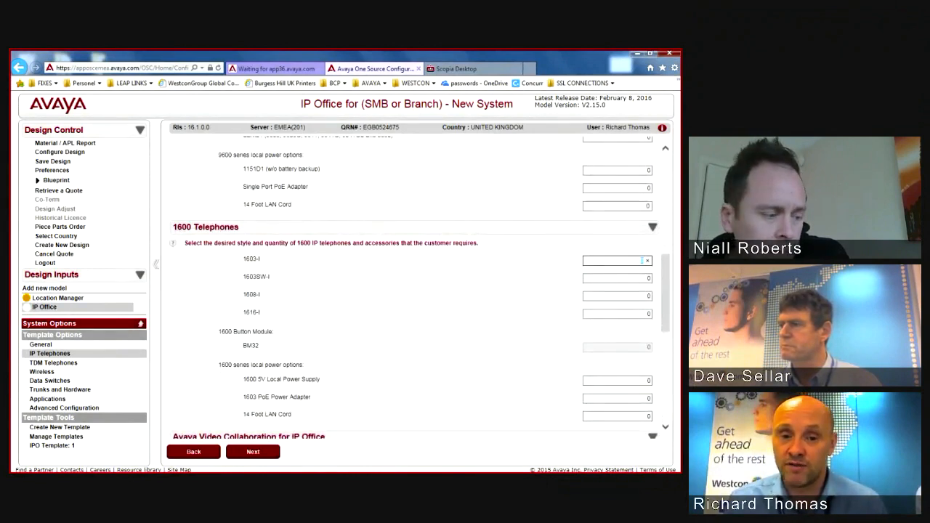
pyautogui.scroll(3, 414, 290)
pyautogui.scroll(-3, 414, 291)
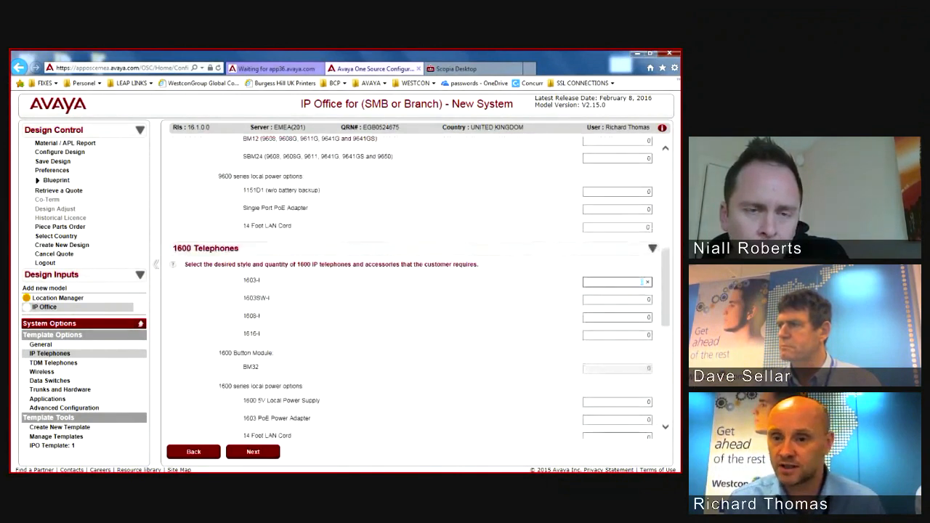
pyautogui.click(641, 335)
pyautogui.write('1')
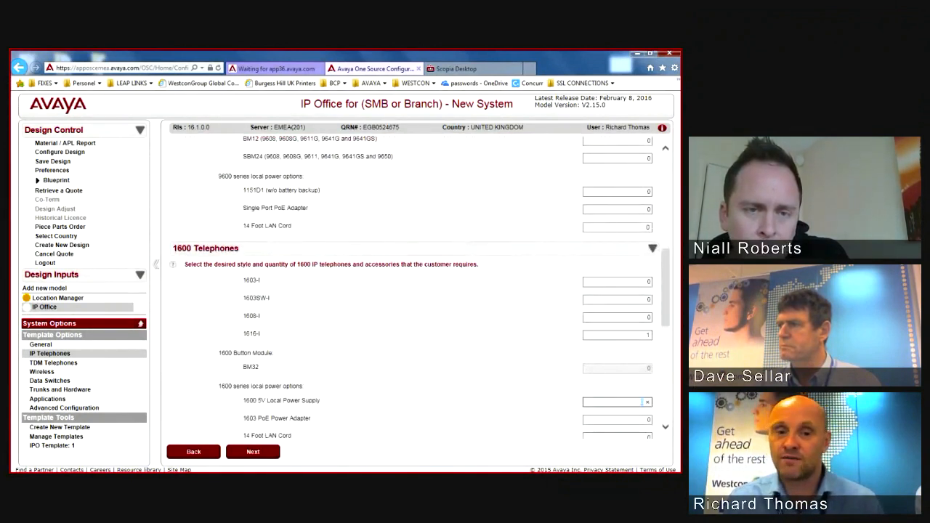
pyautogui.click(642, 369)
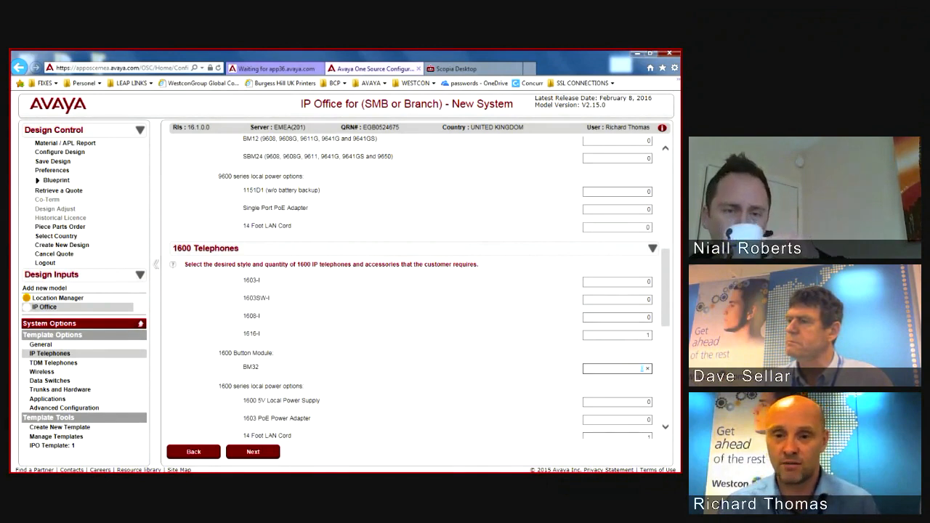
pyautogui.click(641, 335)
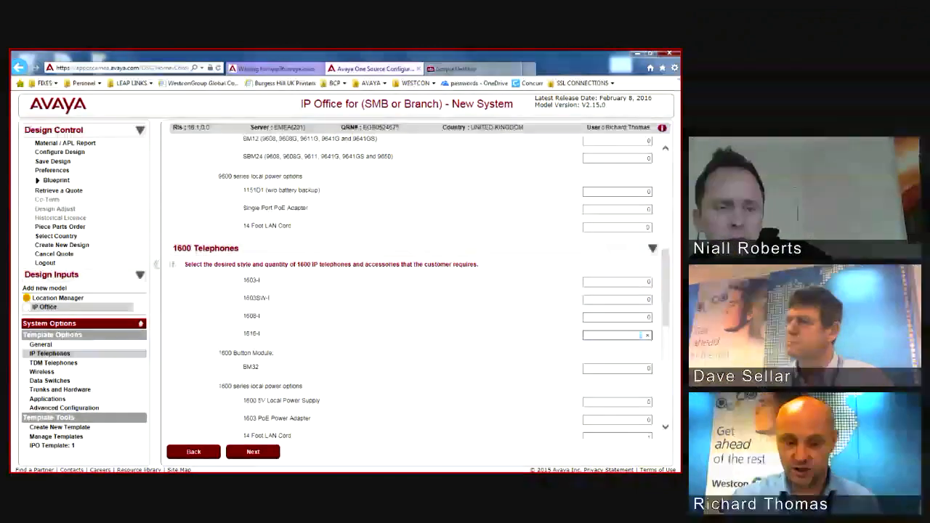
pyautogui.write('0')
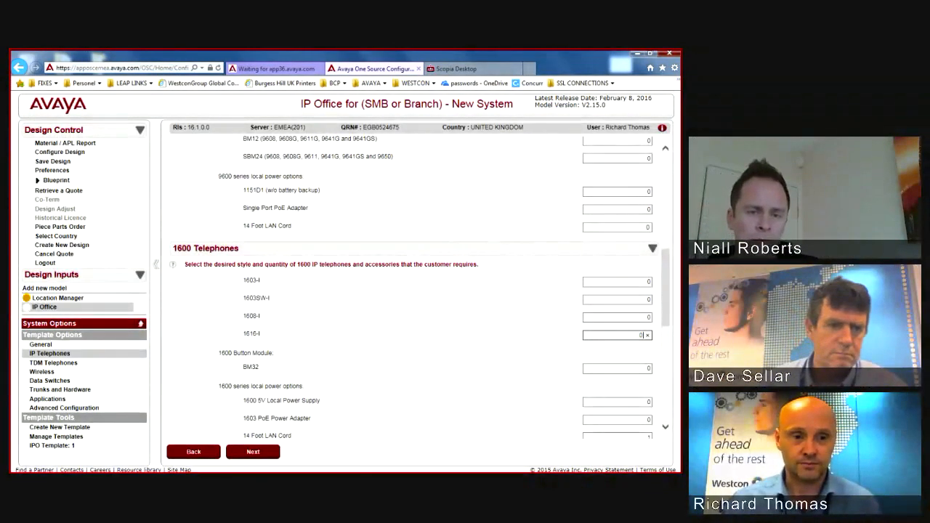
pyautogui.click(509, 344)
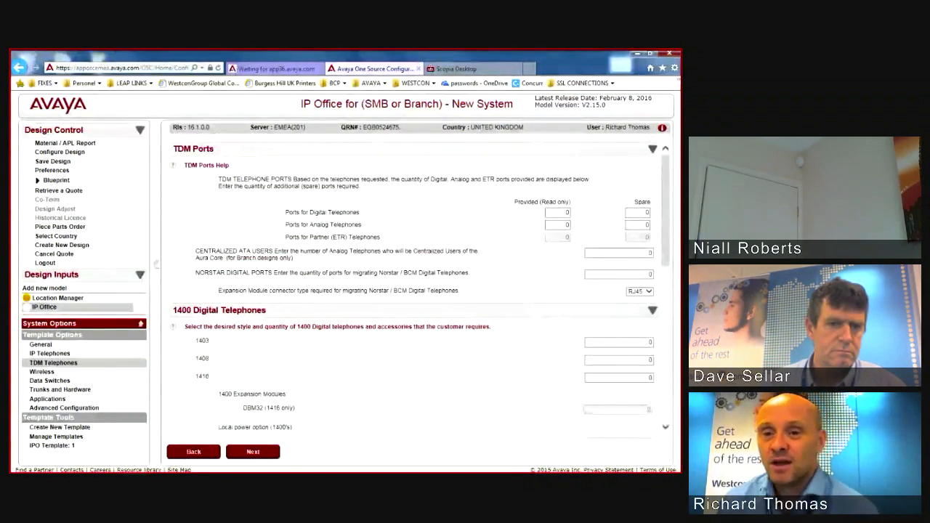
# Step: Type 30 into the provided digital telephone ports field
pyautogui.click(558, 212)
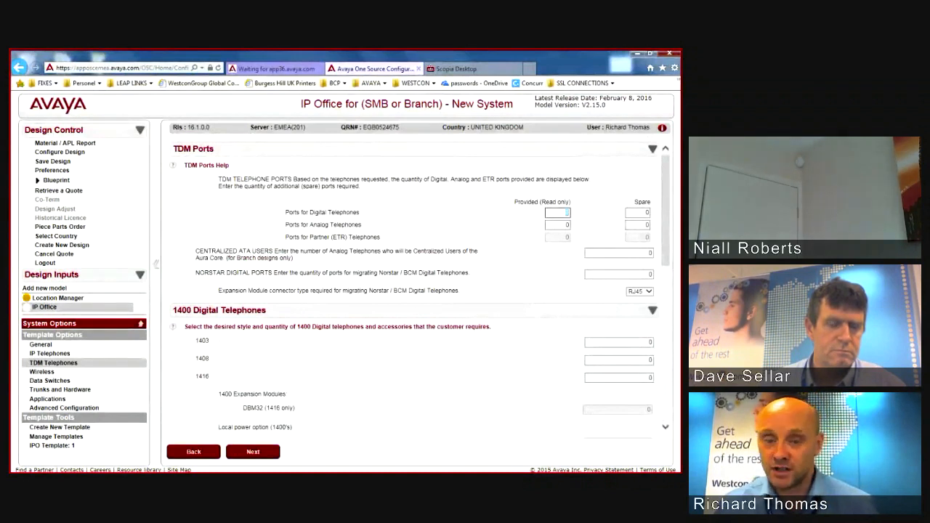
pyautogui.write('30')
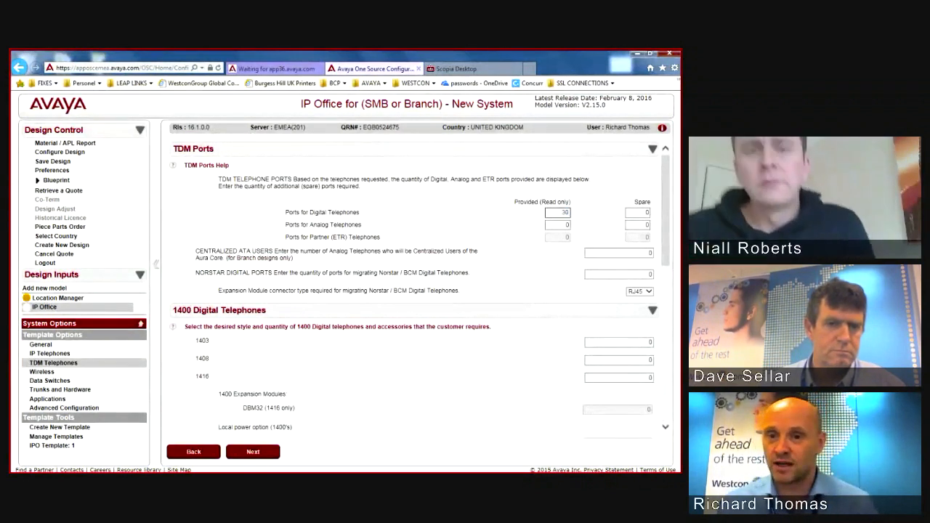
pyautogui.press('Tab')
pyautogui.scroll(-1, 414, 290)
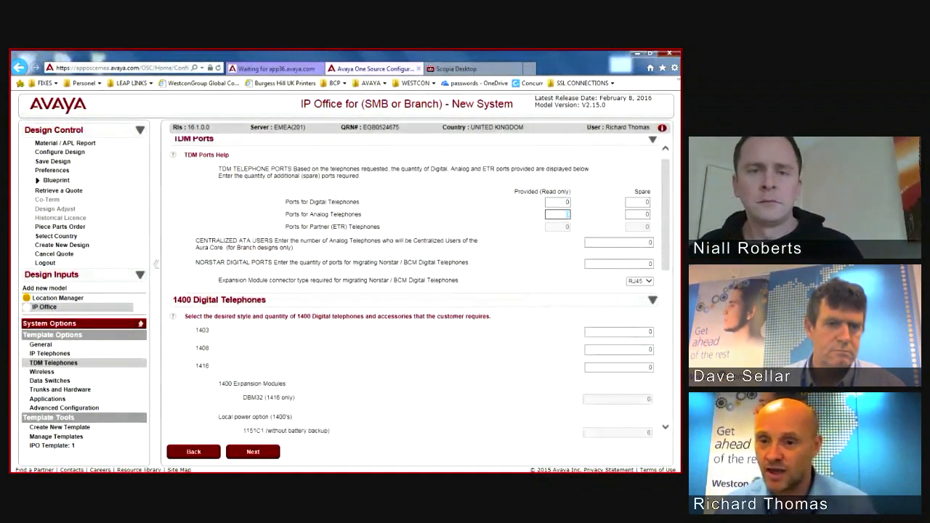
# Step: Set the 1403 digital telephone quantity to 30 and annotate the read-only provided-ports note
pyautogui.click(619, 332)
pyautogui.write('30')
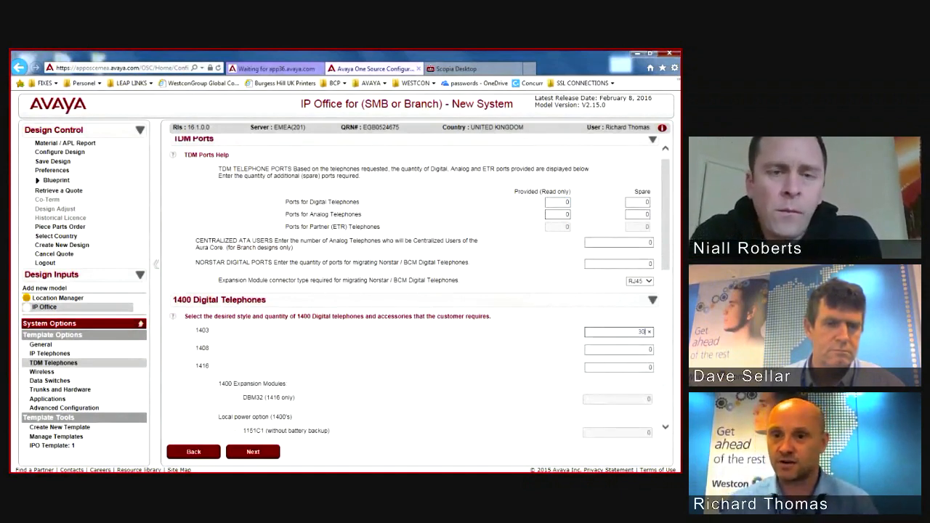
pyautogui.press('Tab')
pyautogui.press('Tab')
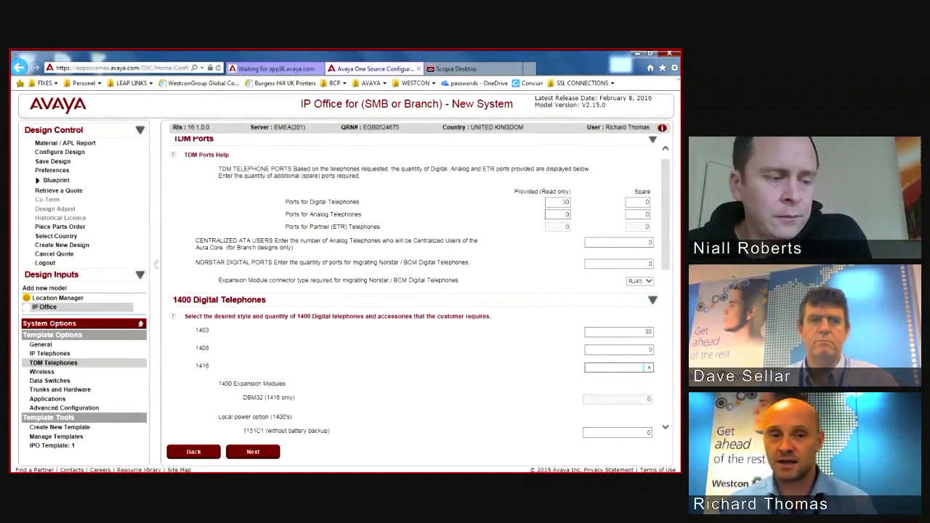
pyautogui.click(558, 203)
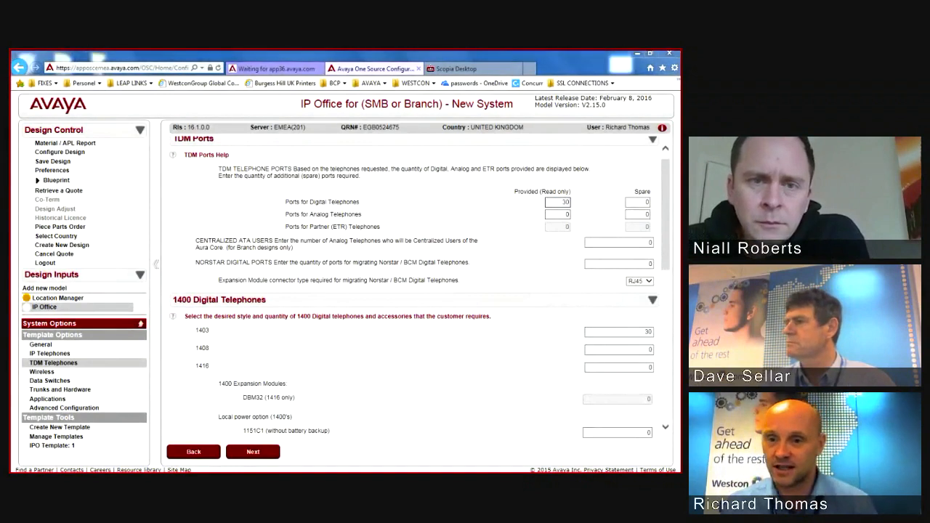
pyautogui.moveTo(544, 190); pyautogui.dragTo(579, 190)
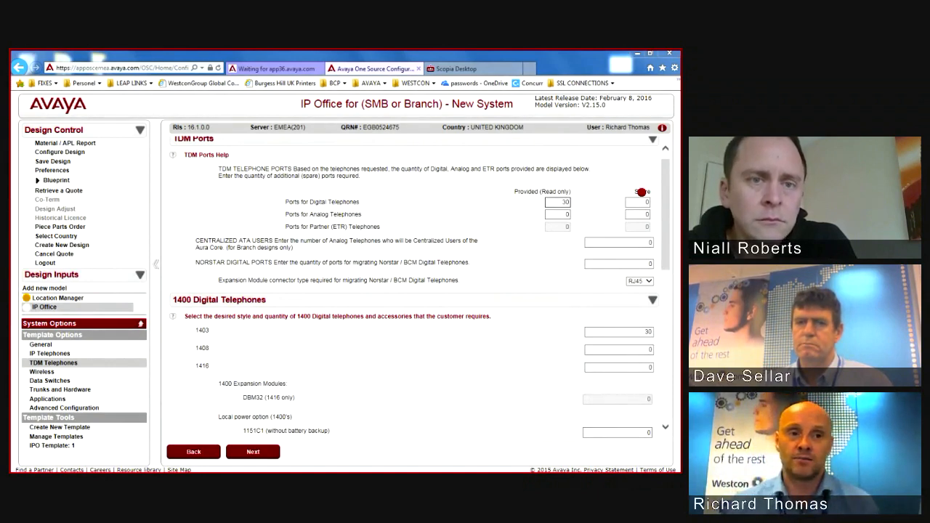
# Step: Set the spare digital ports quantity to 0
pyautogui.click(638, 203)
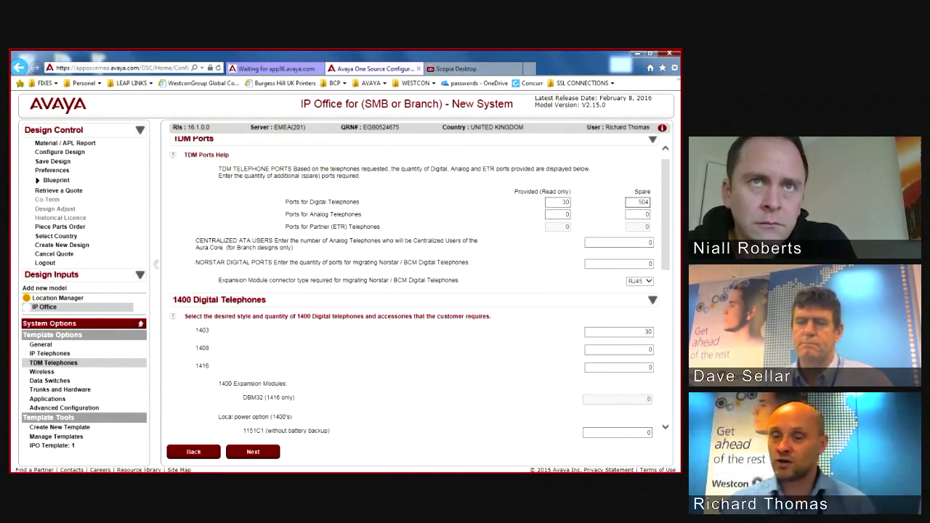
pyautogui.press('Tab')
pyautogui.press('Tab')
pyautogui.press('Tab')
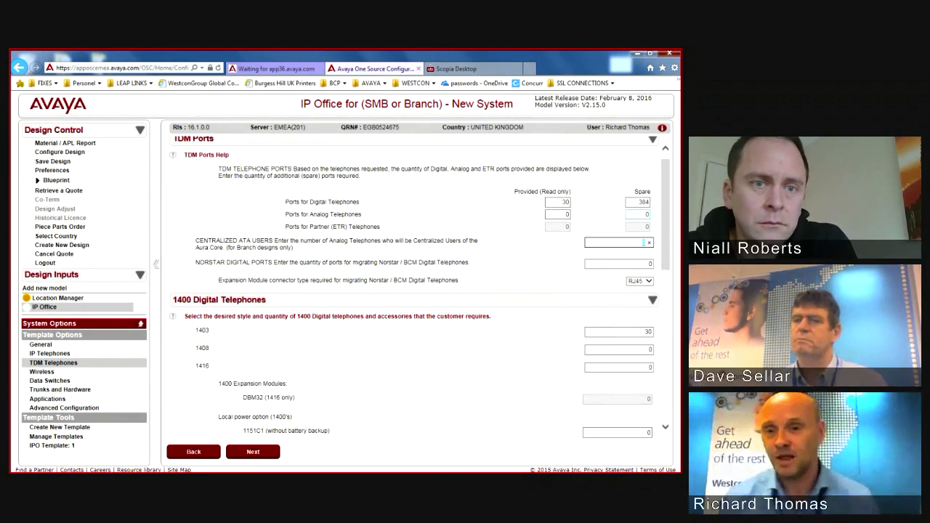
pyautogui.doubleClick(638, 203)
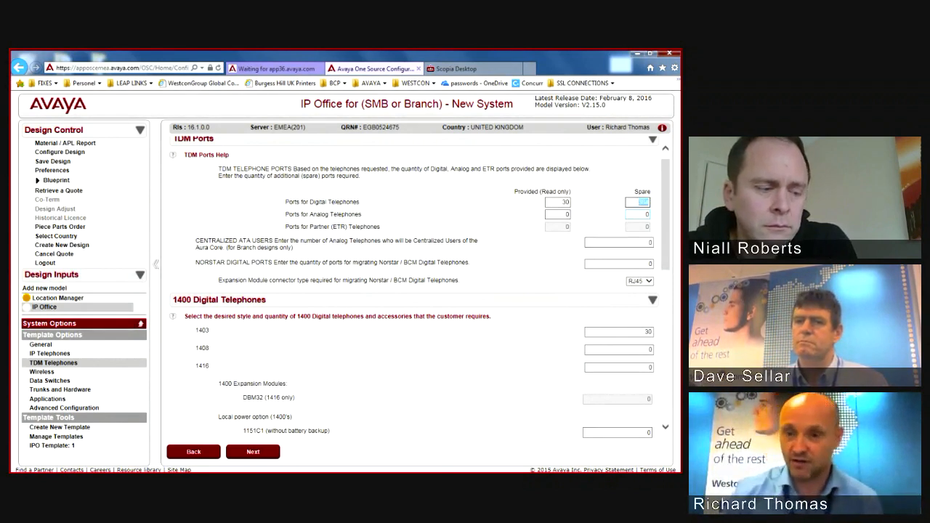
pyautogui.write('0')
pyautogui.hotkey('shift', 'Tab')
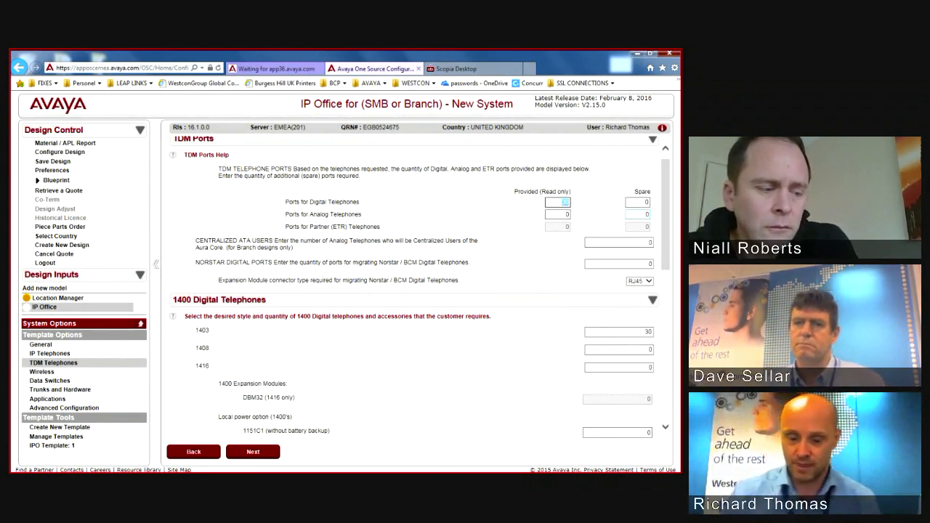
pyautogui.press('Tab')
pyautogui.press('Tab')
pyautogui.press('Tab')
pyautogui.press('Tab')
pyautogui.press('Tab')
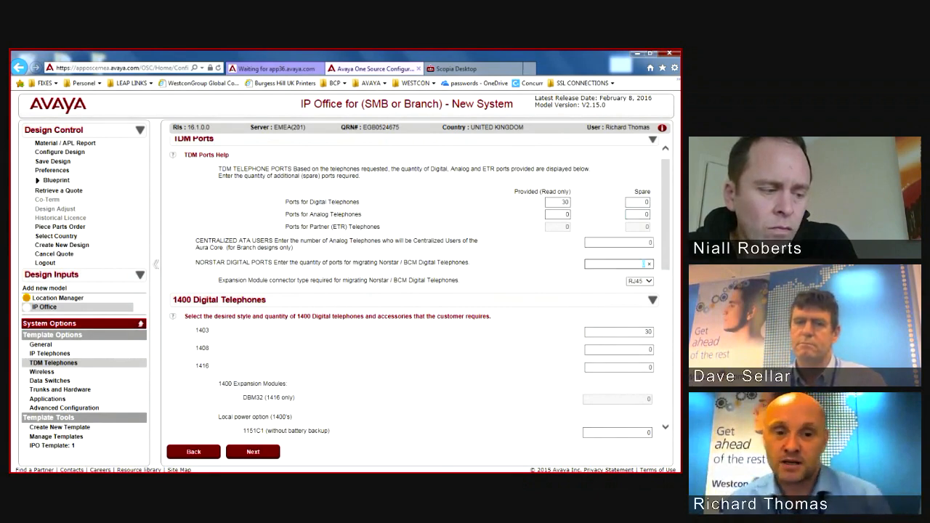
# Step: Scroll down through the remaining TDM Telephones options
pyautogui.scroll(-3, 414, 291)
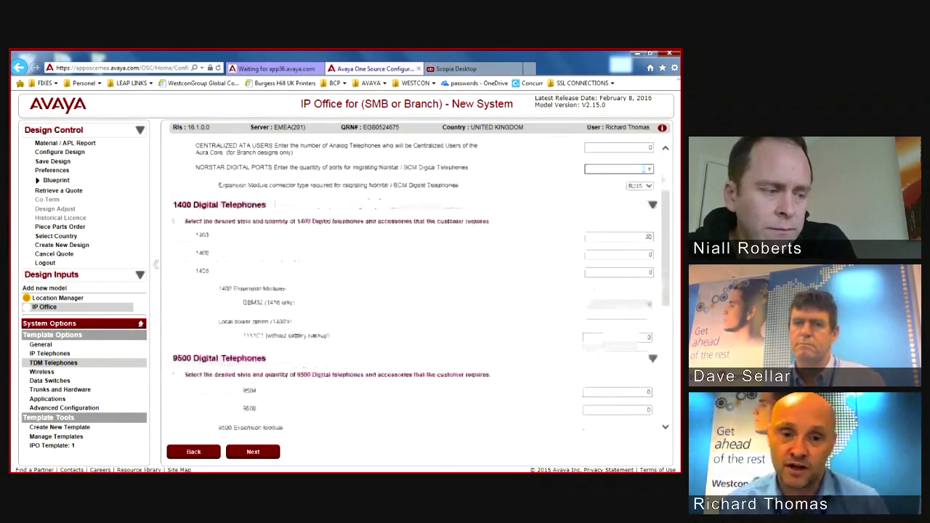
pyautogui.scroll(-3, 414, 290)
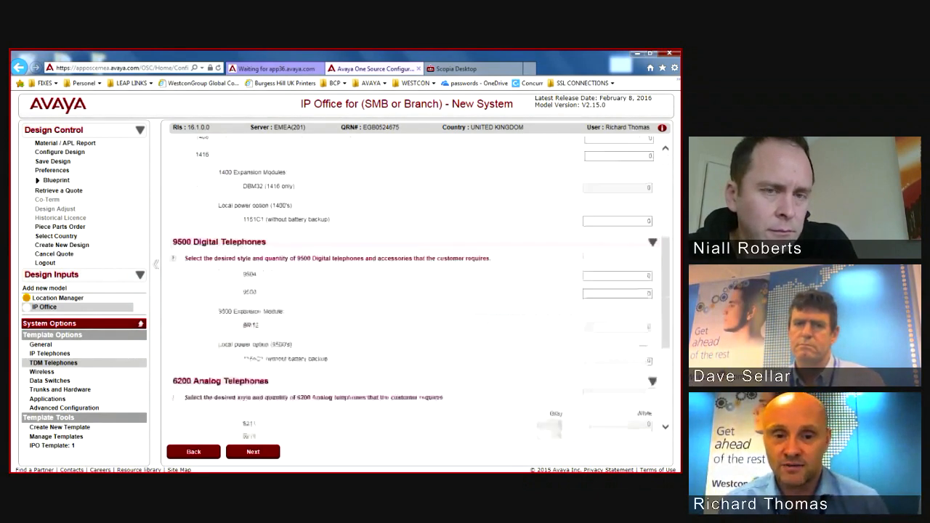
pyautogui.scroll(-5, 414, 287)
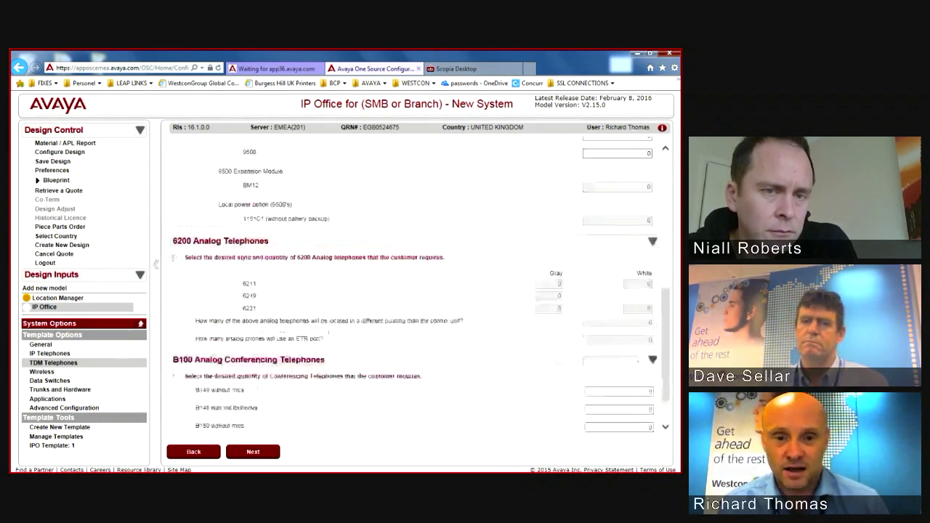
pyautogui.scroll(-1, 414, 291)
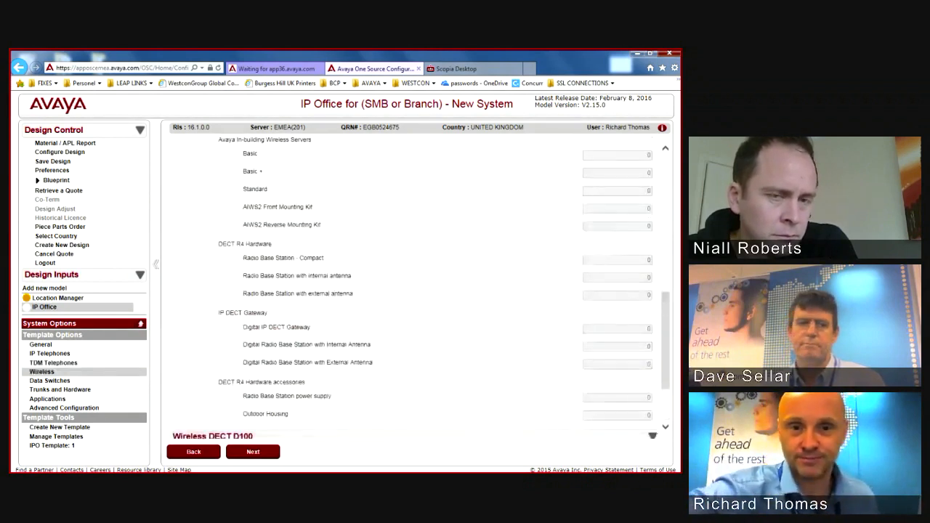
# Step: Enter a quantity of 1 for the 3720 DECT handsets
pyautogui.scroll(5, 414, 284)
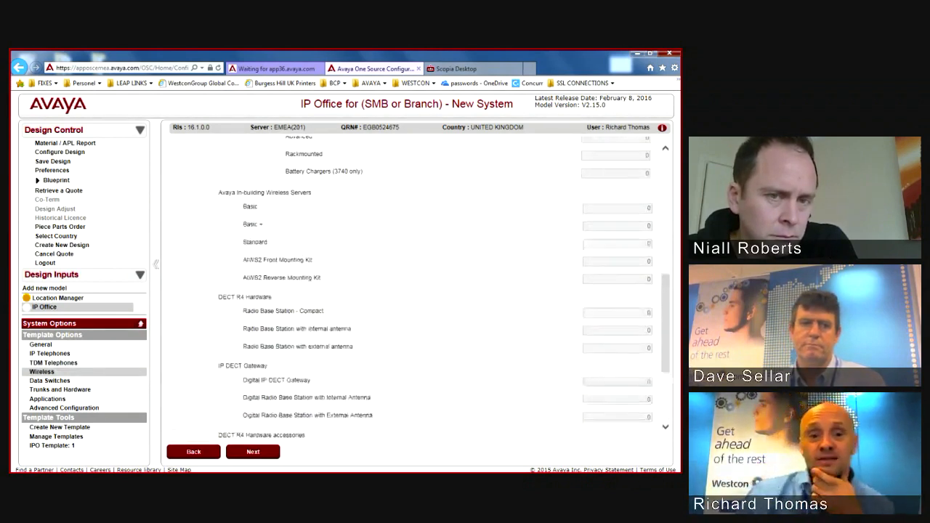
pyautogui.scroll(3, 415, 283)
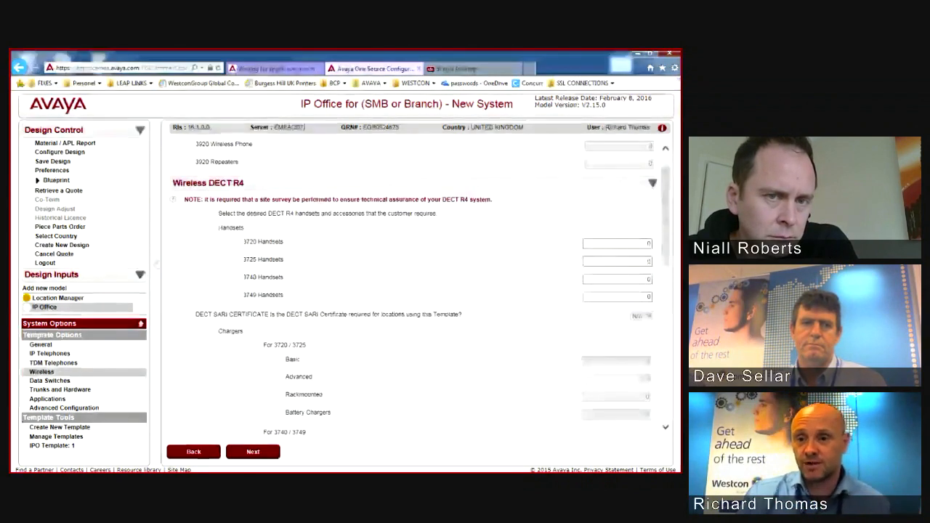
pyautogui.click(625, 244)
pyautogui.write('1')
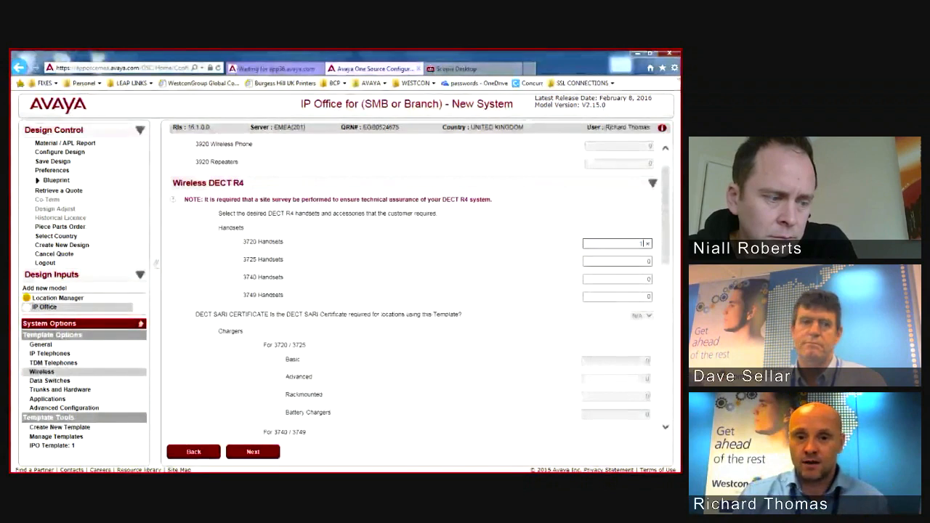
pyautogui.press('Tab')
# Step: Review the 3725 handset, charger and DECT hardware quantities
pyautogui.scroll(-1, 414, 283)
pyautogui.press('Tab')
pyautogui.press('Tab')
pyautogui.press('Tab')
pyautogui.press('Tab')
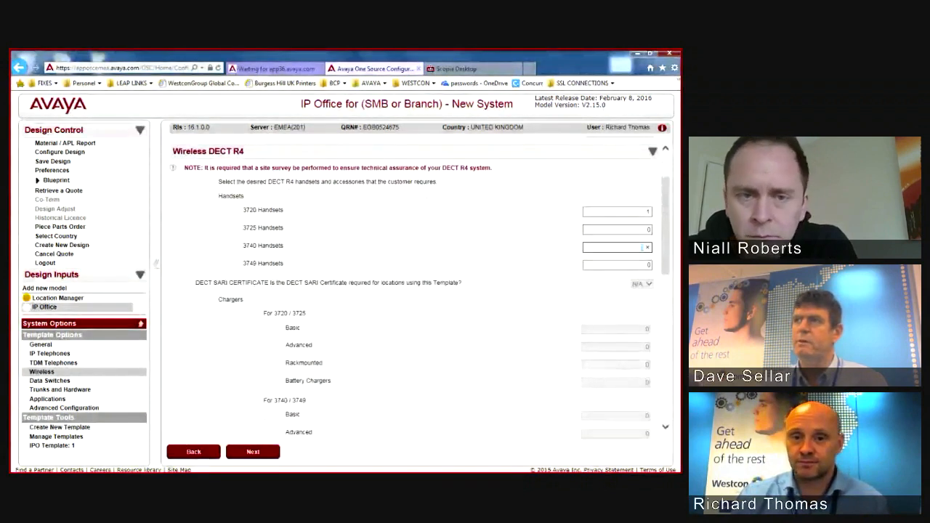
pyautogui.scroll(-3, 414, 291)
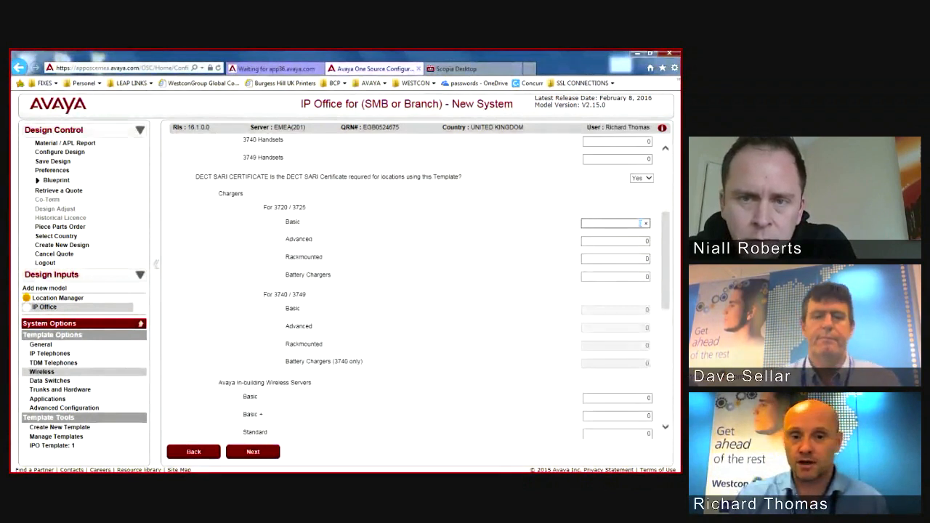
pyautogui.scroll(-6, 414, 290)
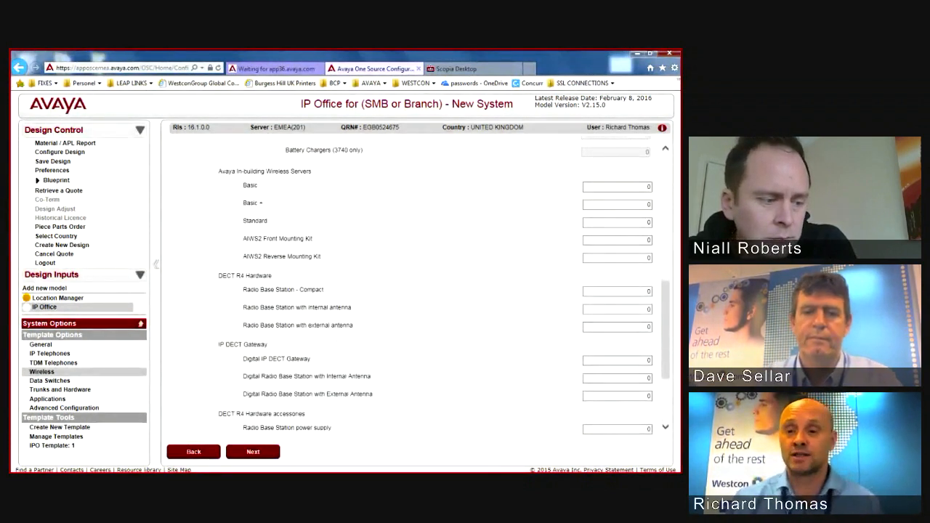
pyautogui.scroll(10, 414, 290)
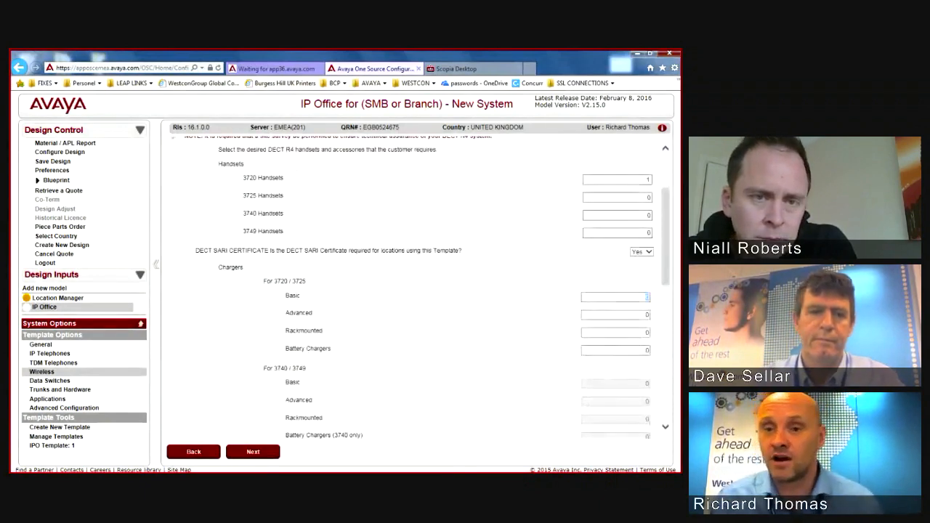
# Step: Reset the 3720 handset quantity to 0 and scroll through the remaining wireless options
pyautogui.click(622, 179)
pyautogui.press('Tab')
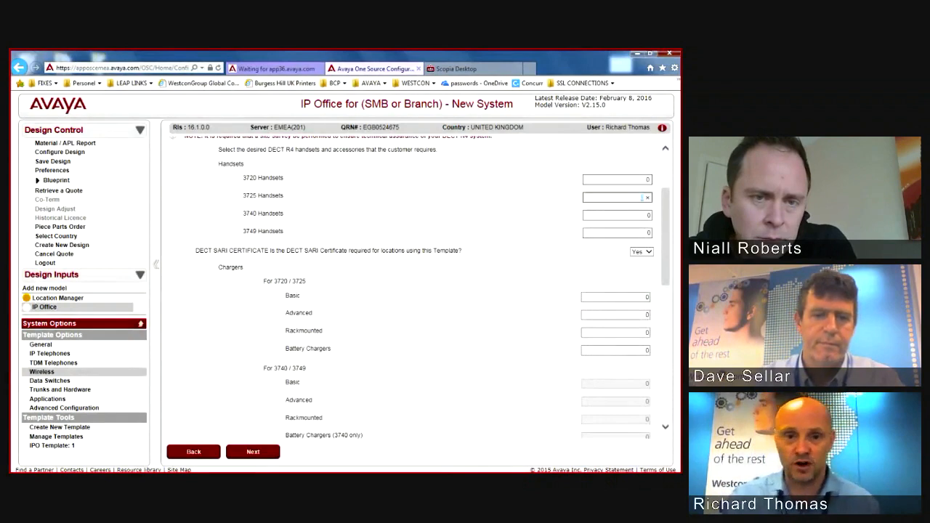
pyautogui.scroll(-3, 643, 196)
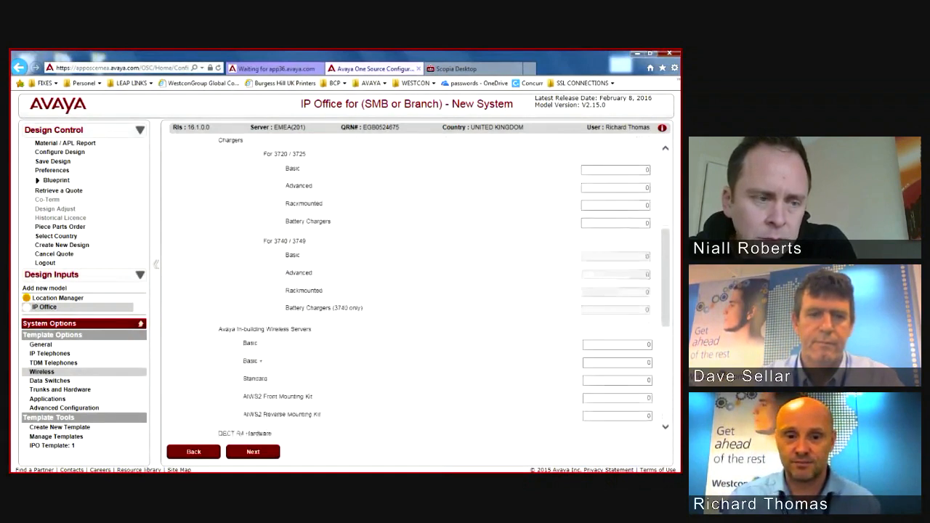
pyautogui.scroll(3, 416, 287)
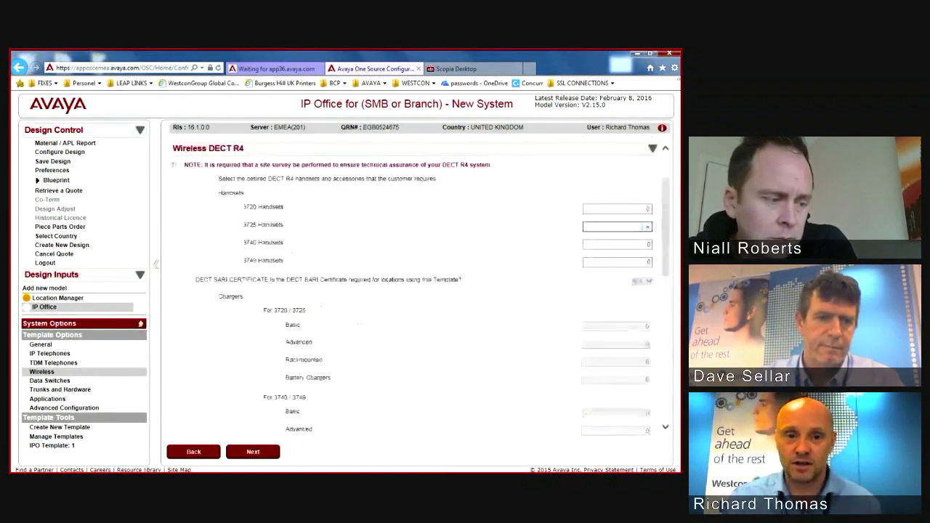
pyautogui.scroll(-4, 416, 287)
pyautogui.scroll(-3, 416, 287)
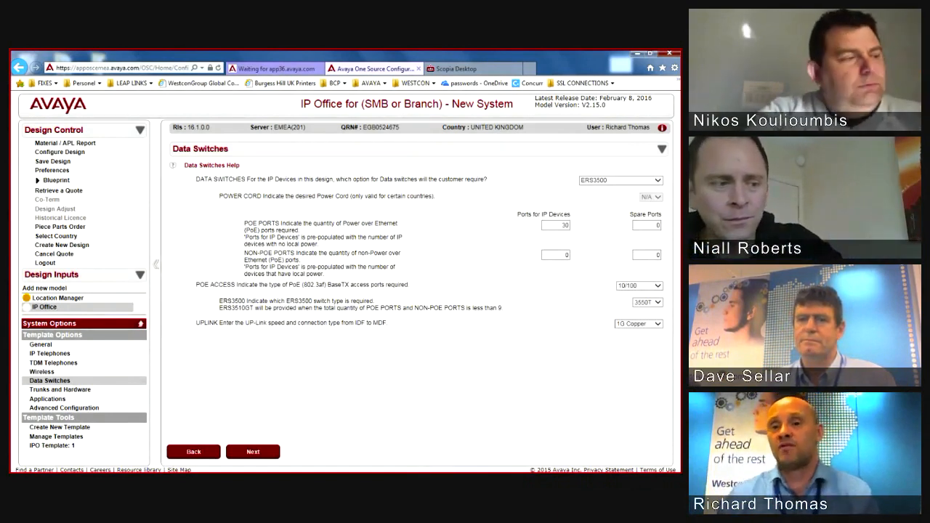
# Step: Change the PoE ports for IP devices from 30 to 60
pyautogui.doubleClick(564, 225)
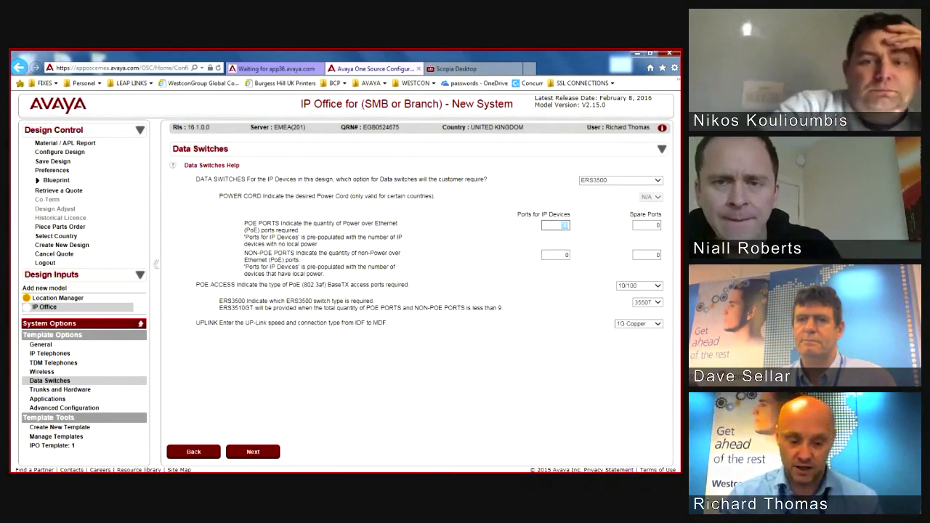
pyautogui.write('60')
pyautogui.press('Tab')
pyautogui.press('Tab')
pyautogui.press('Tab')
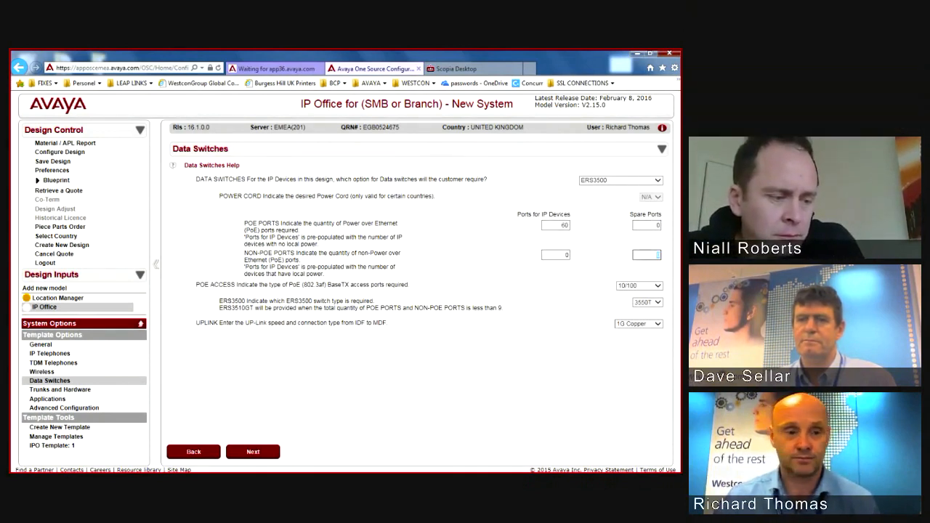
pyautogui.press('Tab')
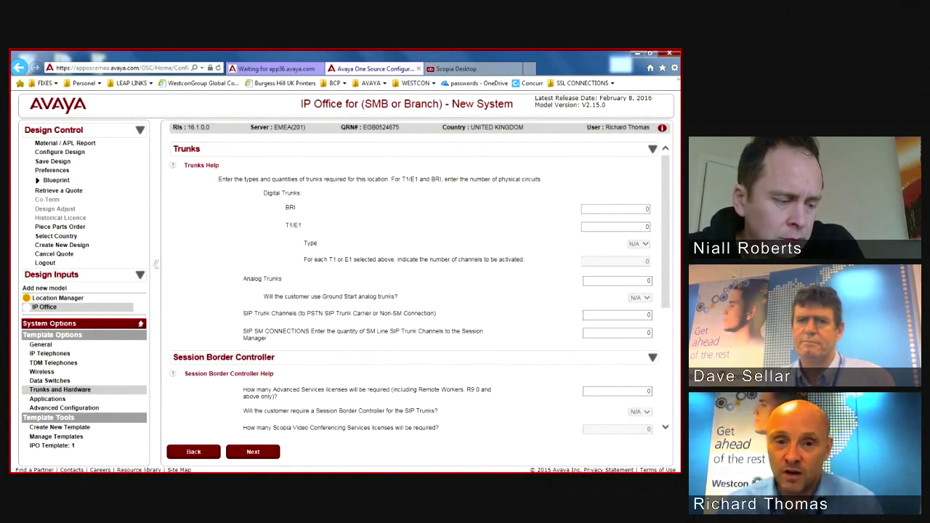
# Step: Add one T1/E1 circuit, set as type E1
pyautogui.click(616, 226)
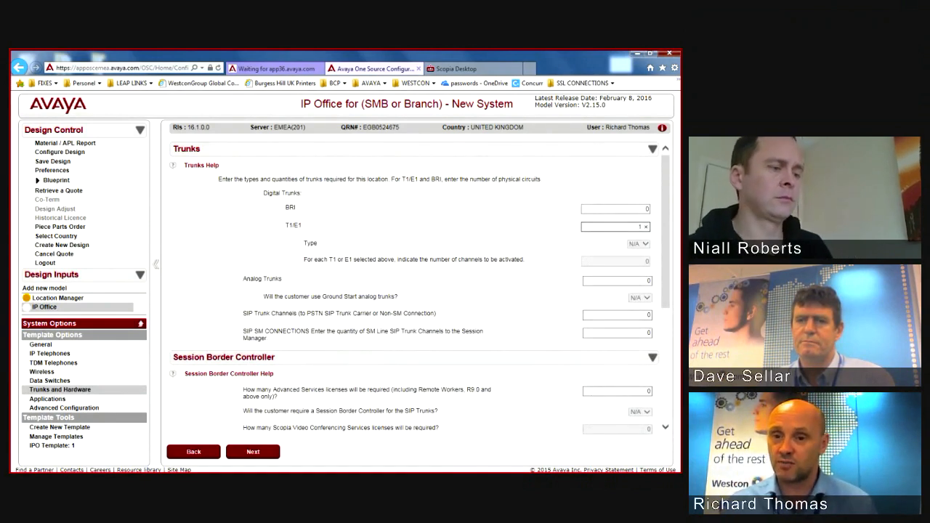
pyautogui.write('1')
pyautogui.click(643, 281)
pyautogui.click(642, 315)
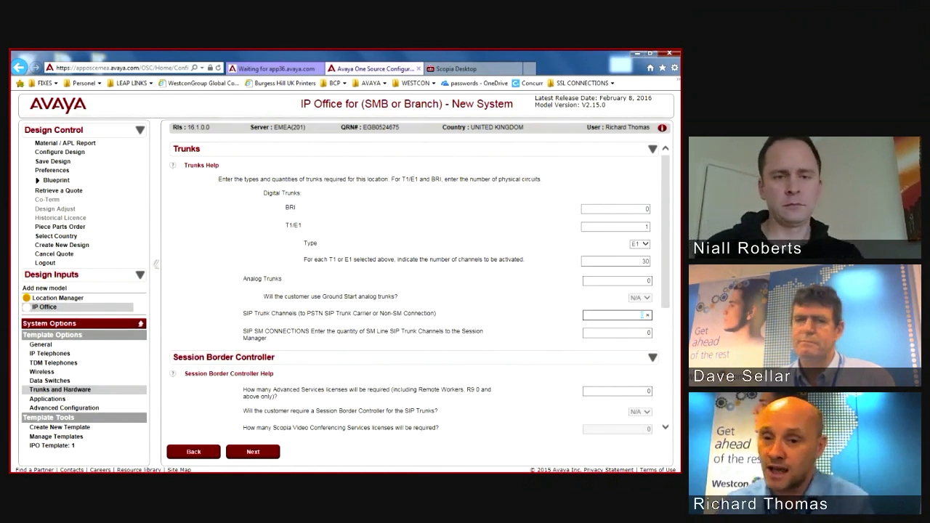
# Step: Activate 30 E1 channels and start entering 10 SIP trunk channels
pyautogui.click(638, 261)
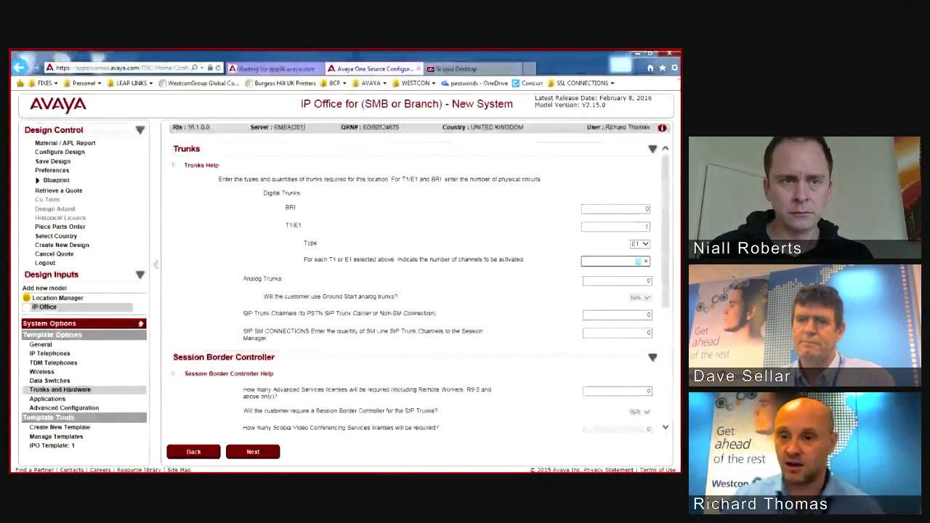
pyautogui.press('Tab')
pyautogui.click(641, 262)
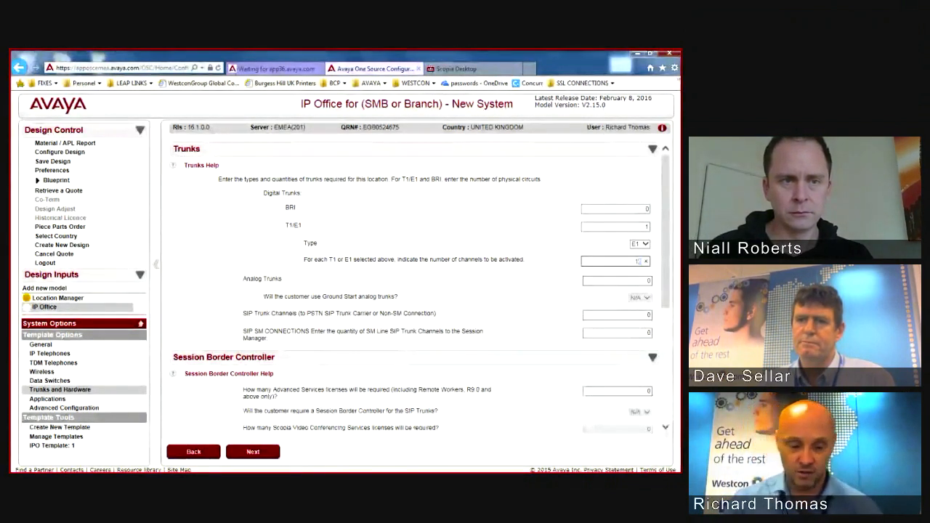
pyautogui.write('30')
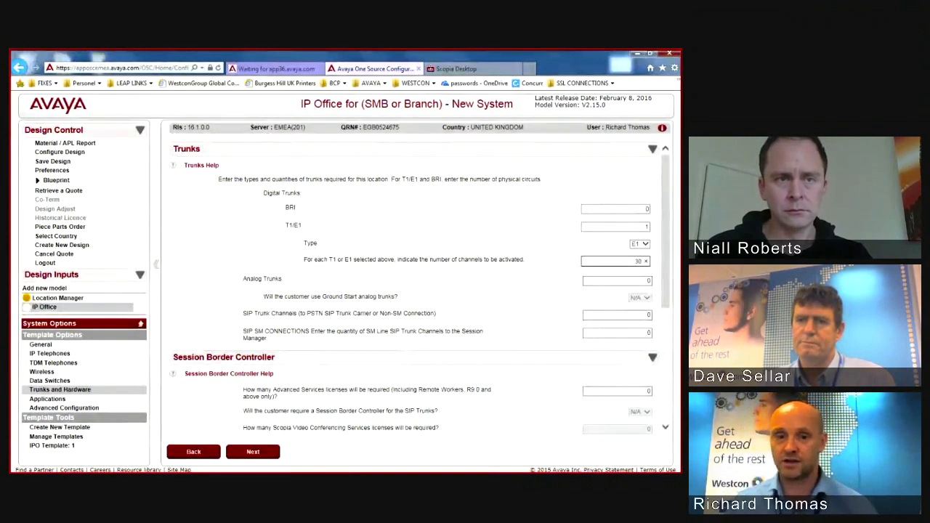
pyautogui.press('Tab')
pyautogui.press('Tab')
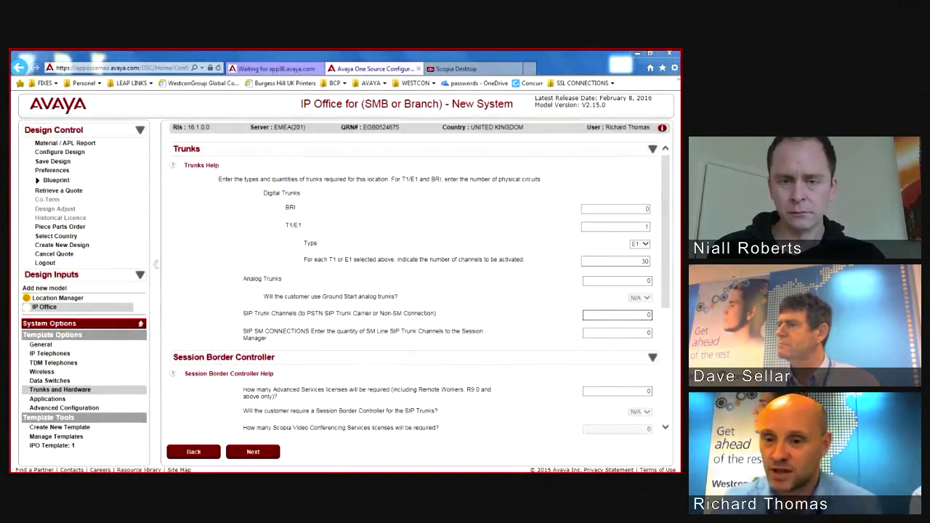
pyautogui.doubleClick(641, 315)
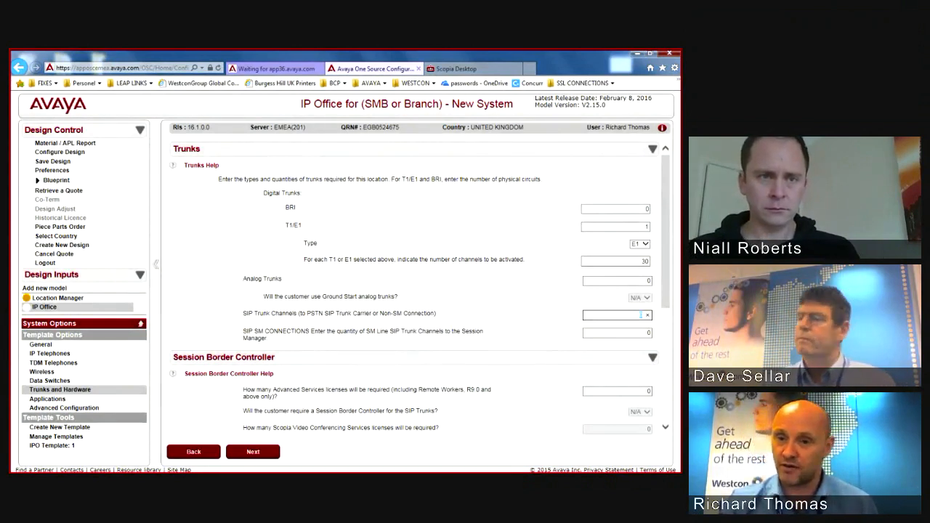
pyautogui.write('1')
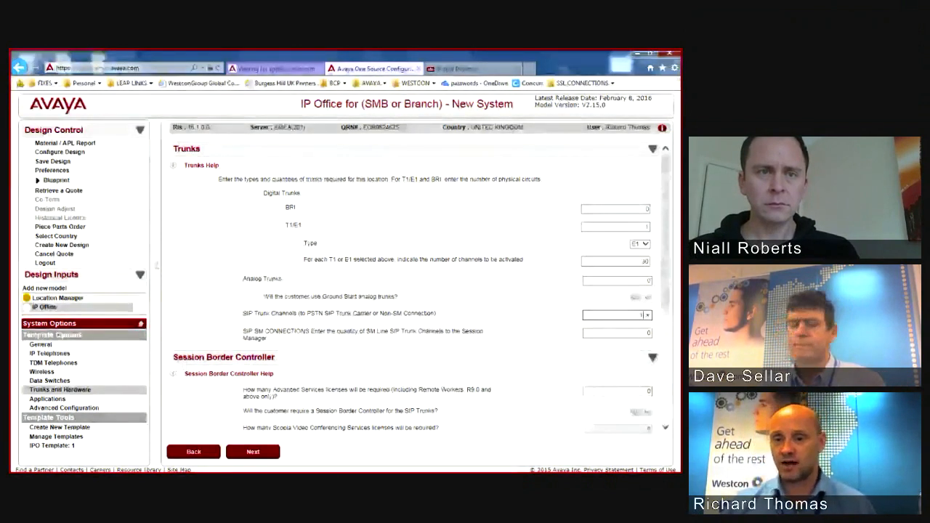
pyautogui.write('0')
# Step: Confirm 10 SIP trunk channels and check the Session Border Controller is set to Yes
pyautogui.press('Tab')
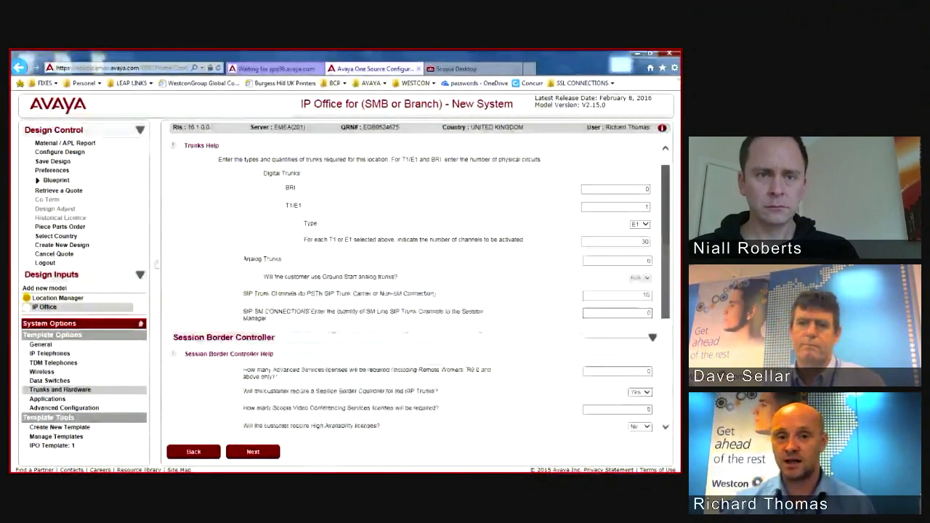
pyautogui.moveTo(666, 241); pyautogui.dragTo(666, 291)
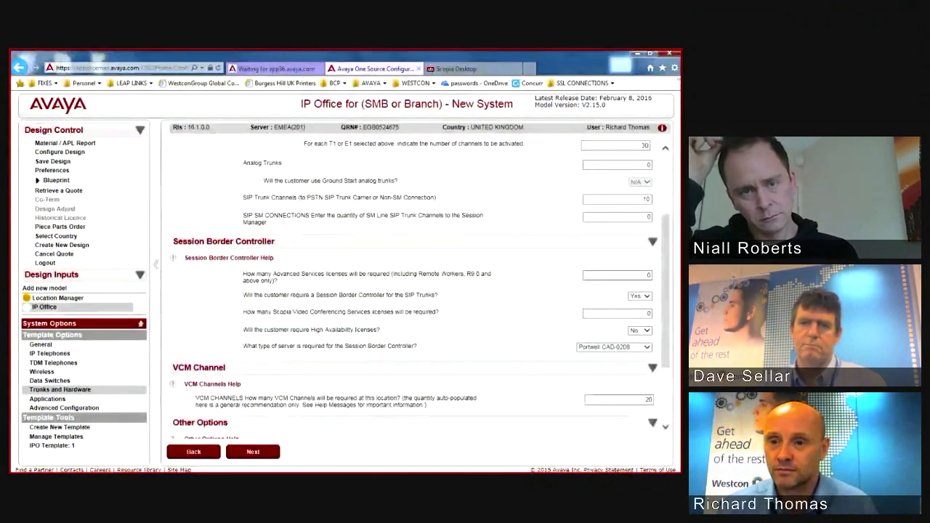
pyautogui.scroll(3, 414, 291)
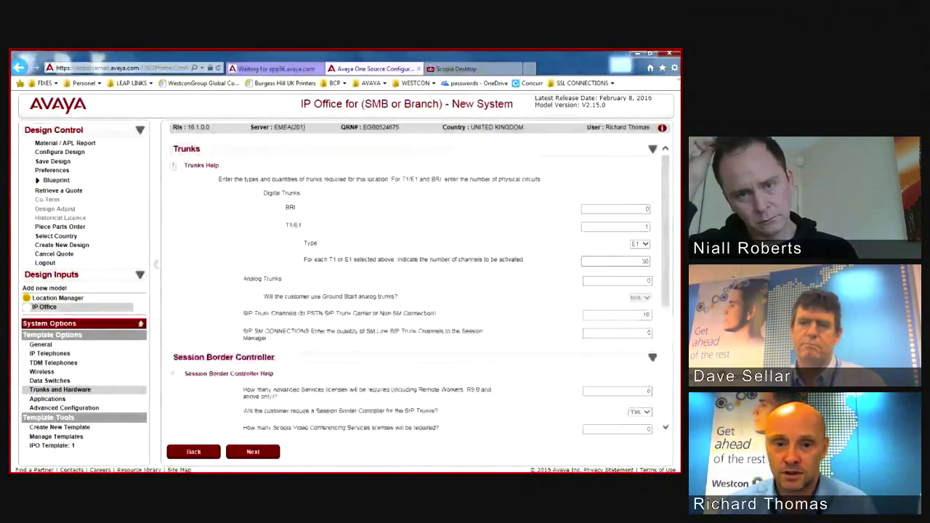
pyautogui.scroll(-3, 414, 291)
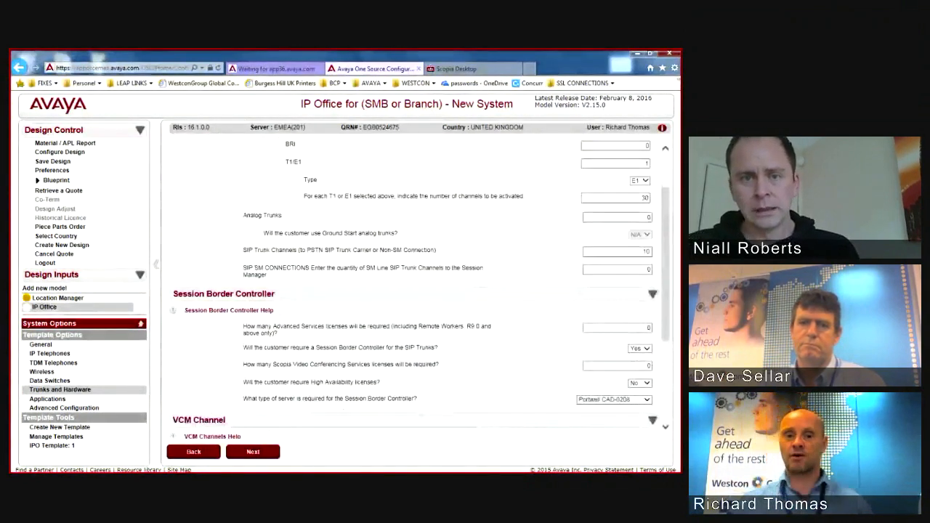
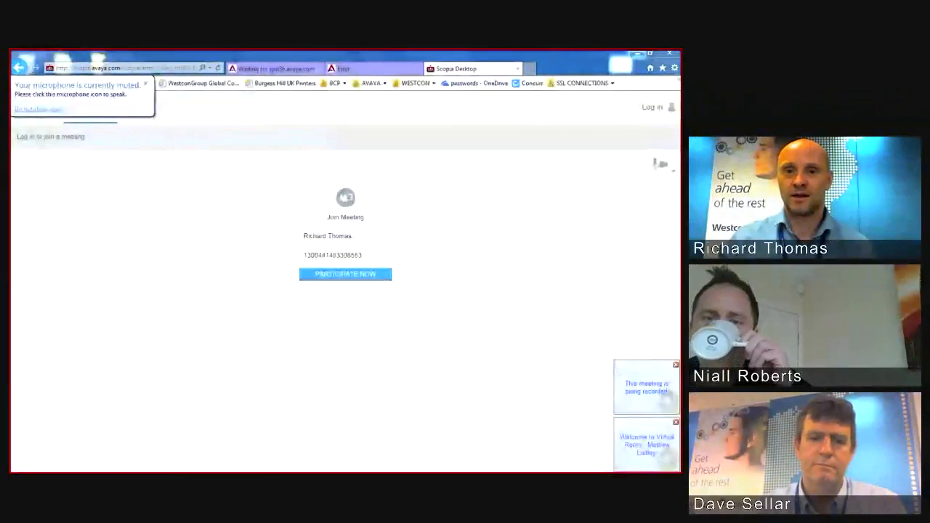
# Step: Switch to the Avaya One Source Configurator tab showing the Create a Quote page
pyautogui.click(340, 68)
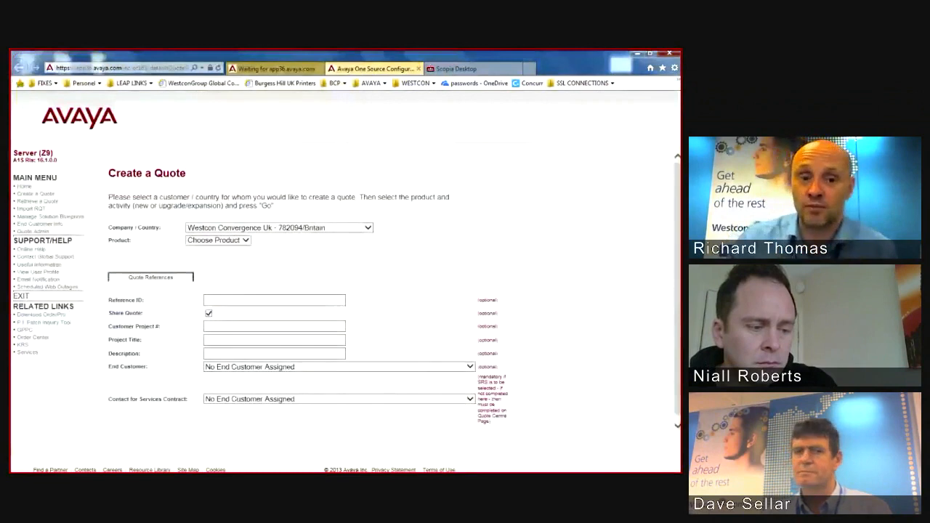
# Step: Quote IP Office / B5800 Branch Gateway using the 'IP Office for (SMB or Branch) - New System' model
pyautogui.click(218, 240)
pyautogui.press('Escape')
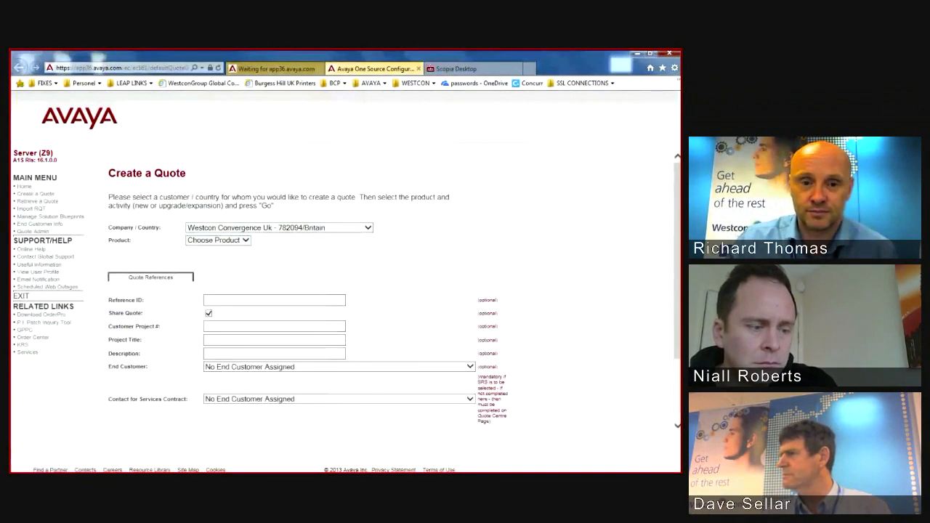
pyautogui.hotkey('alt', 'Down')
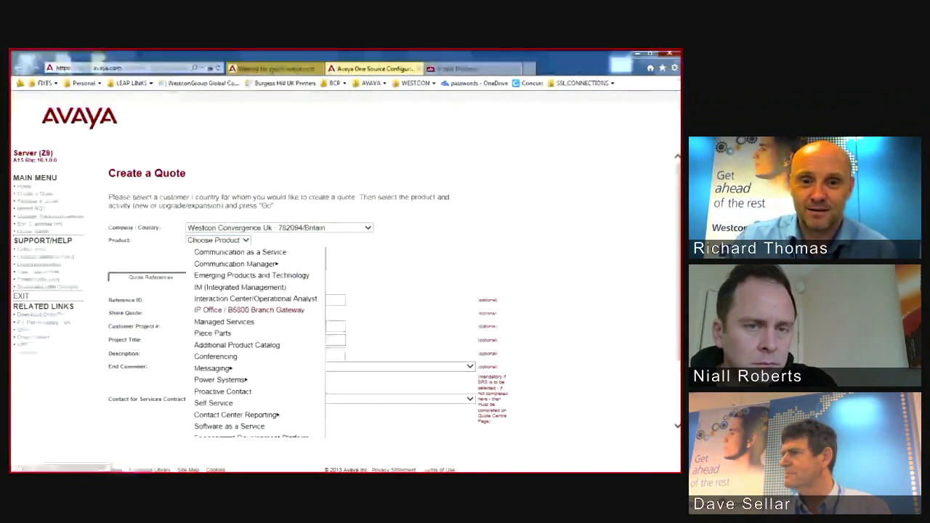
pyautogui.press('Return')
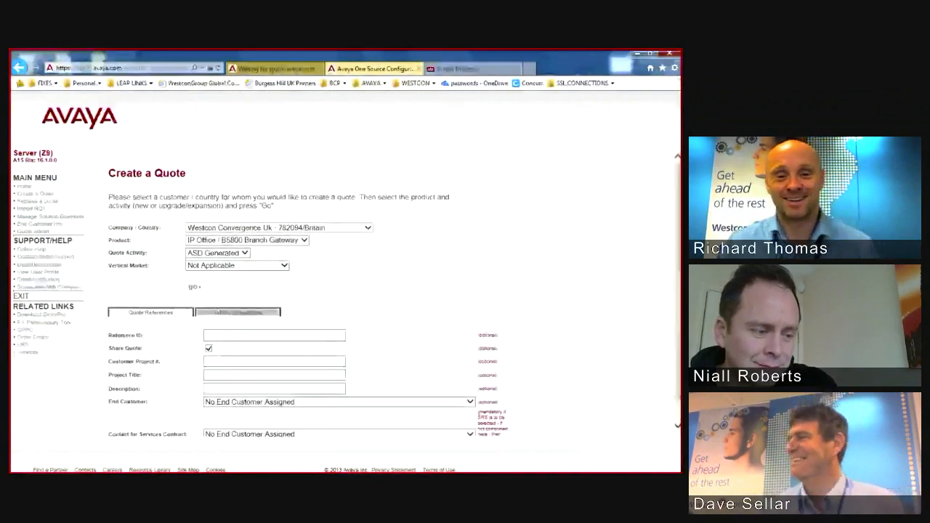
pyautogui.press('Return')
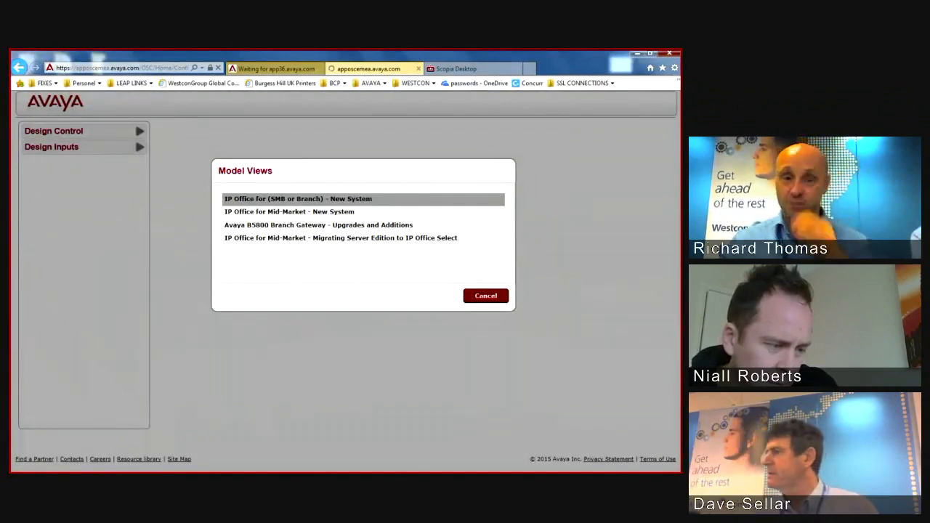
pyautogui.press('Return')
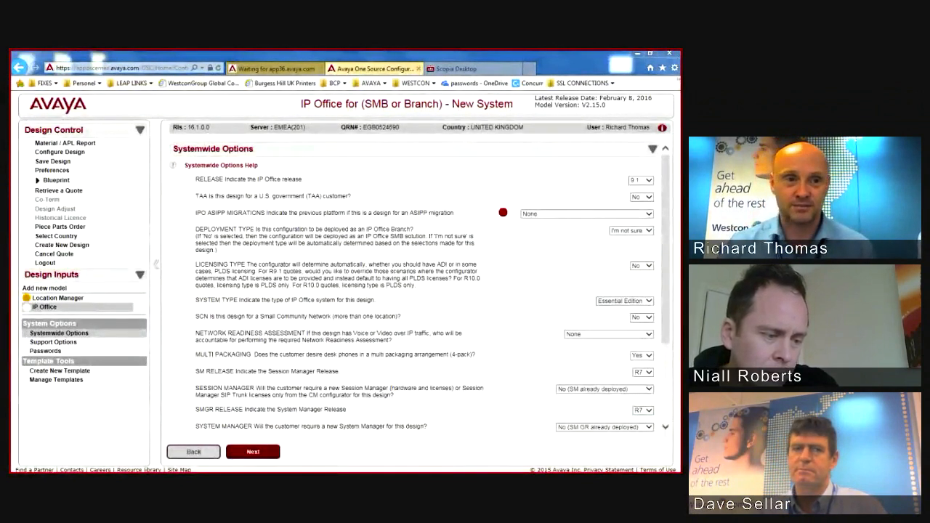
# Step: Set the IPO ASIPP MIGRATIONS platform to CS1000
pyautogui.click(586, 213)
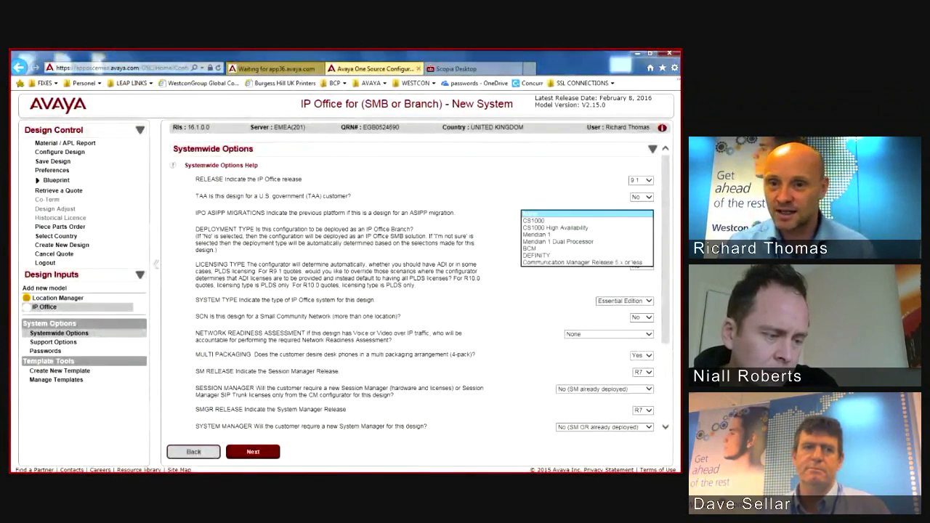
pyautogui.click(566, 221)
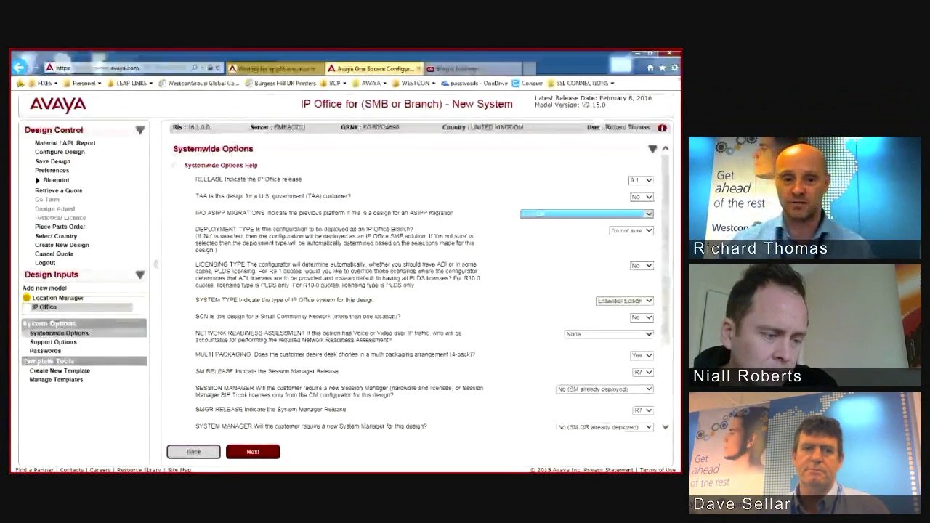
pyautogui.press('Tab')
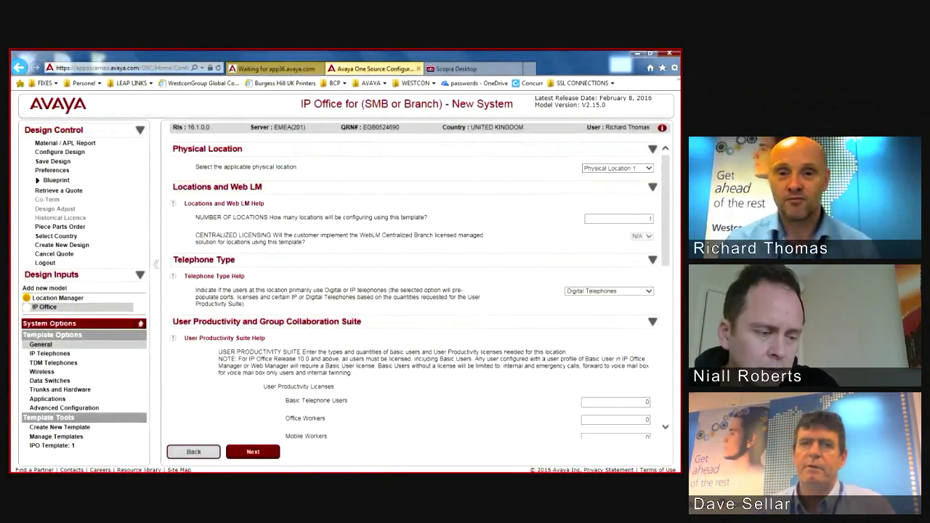
# Step: Set Telephone Type to manual selection of telephones
pyautogui.scroll(-5, 415, 287)
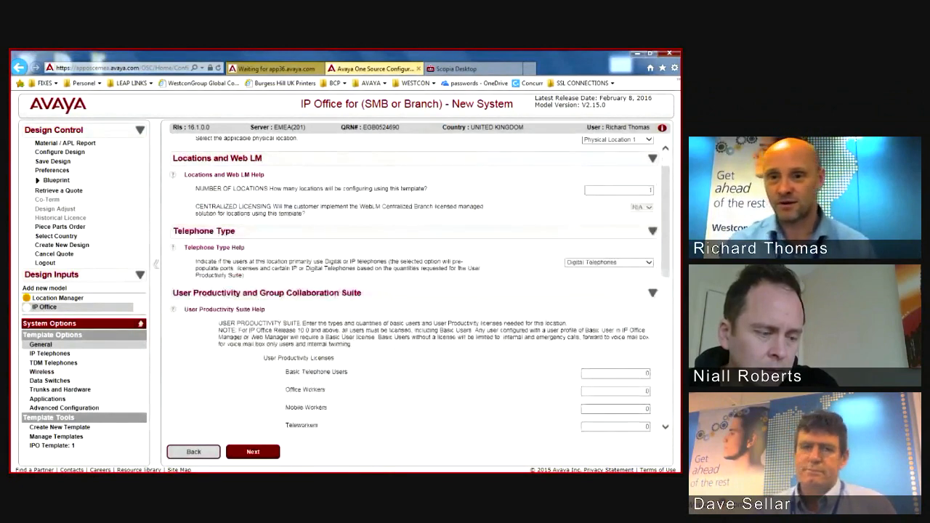
pyautogui.scroll(3, 414, 287)
pyautogui.click(649, 228)
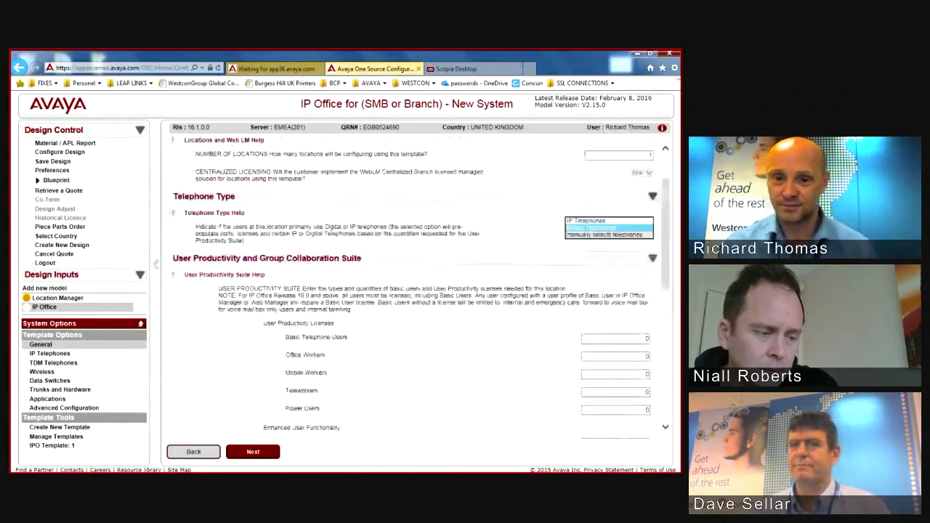
pyautogui.click(609, 236)
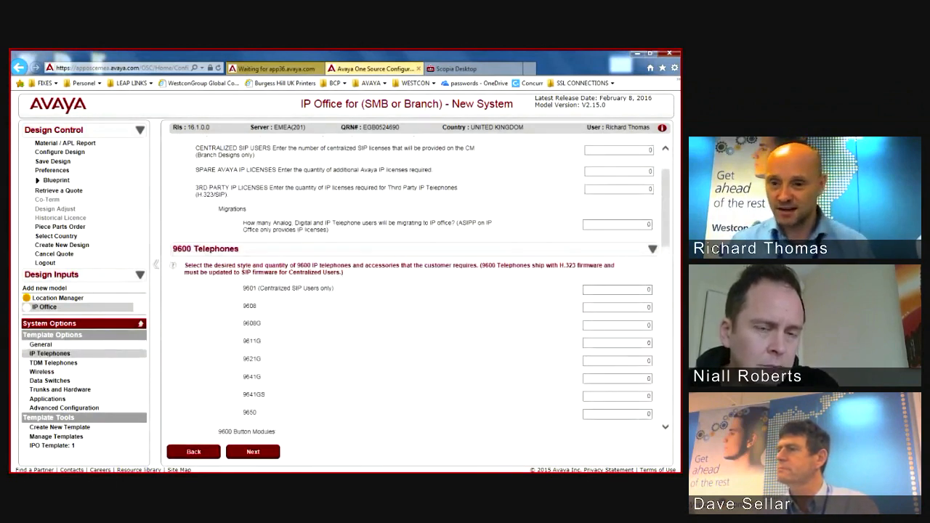
# Step: Enter 30 as the quantity of 9608 IP phones and migrating users
pyautogui.click(627, 307)
pyautogui.press('Tab')
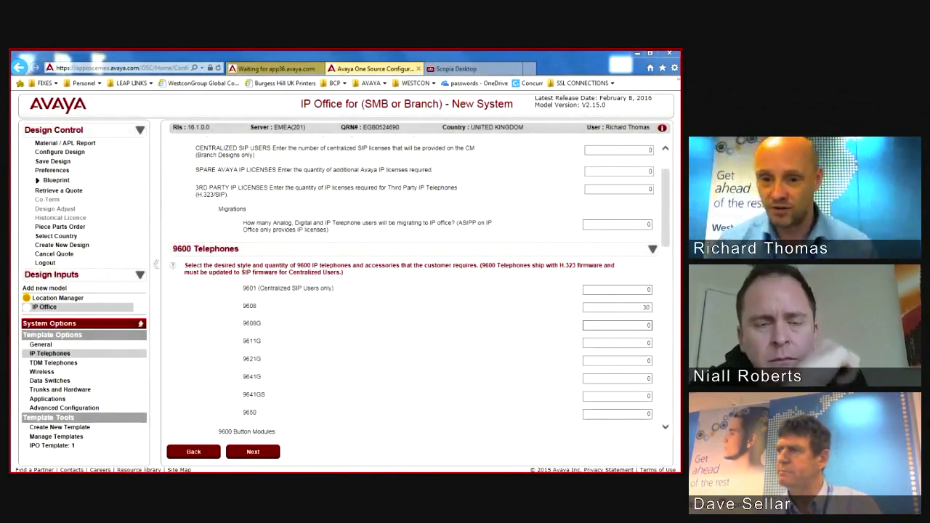
pyautogui.click(618, 224)
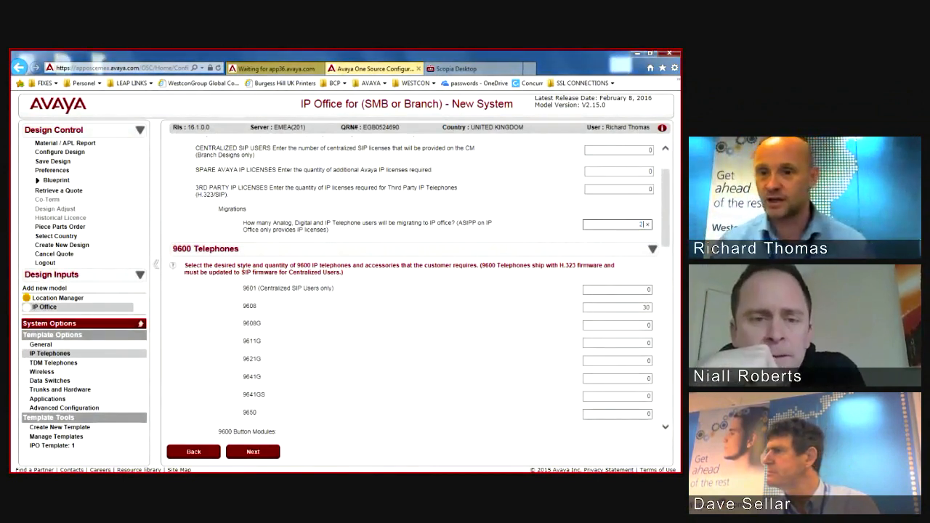
pyautogui.click(618, 308)
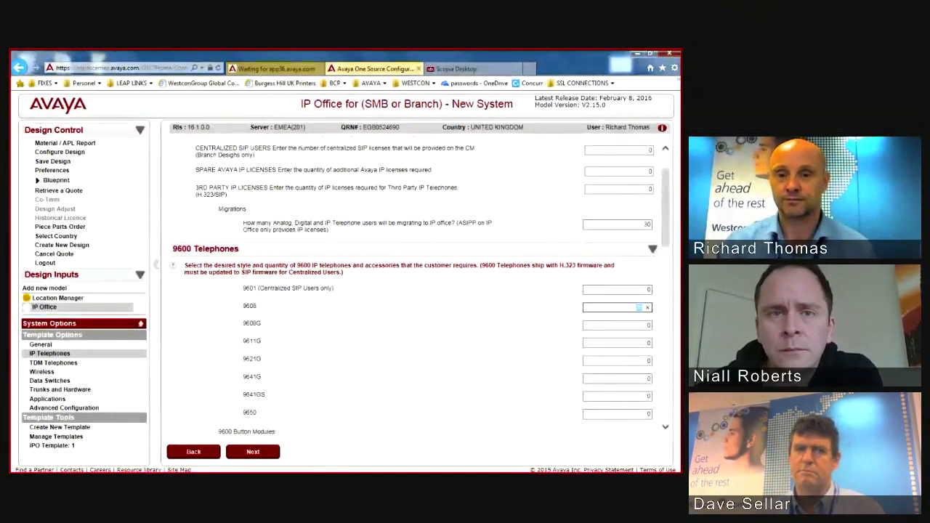
pyautogui.write('30')
pyautogui.press('Tab')
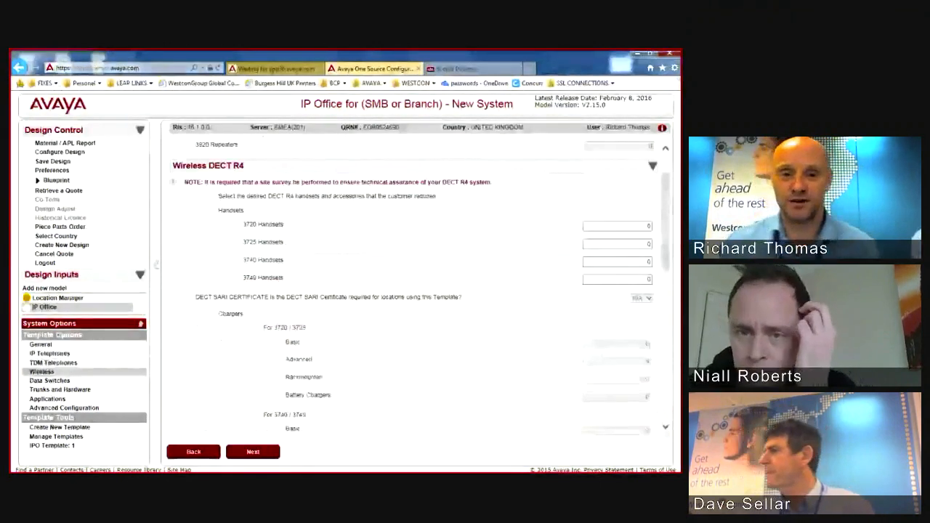
# Step: Scroll through the Wireless page, leaving its options unchanged
pyautogui.scroll(-7, 413, 291)
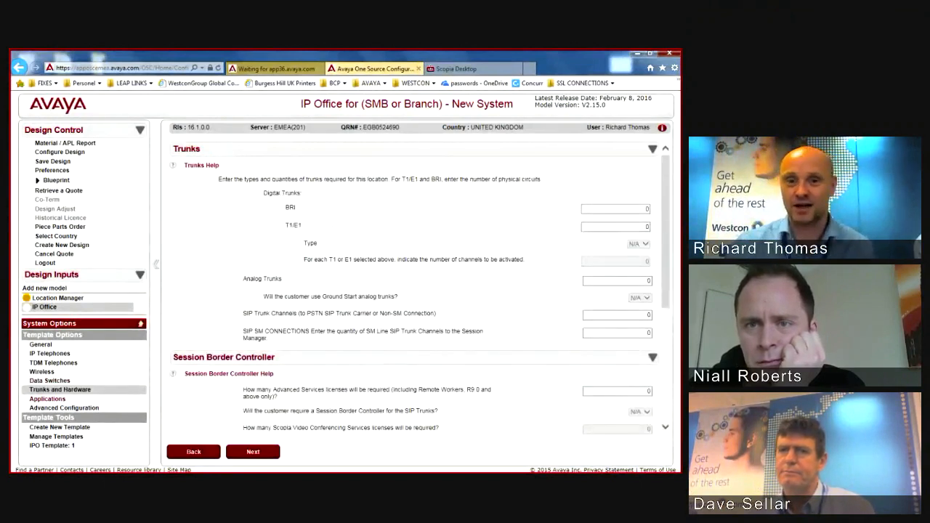
# Step: Enter 1 T1/E1 trunk and 10 SIP trunk channels
pyautogui.click(631, 227)
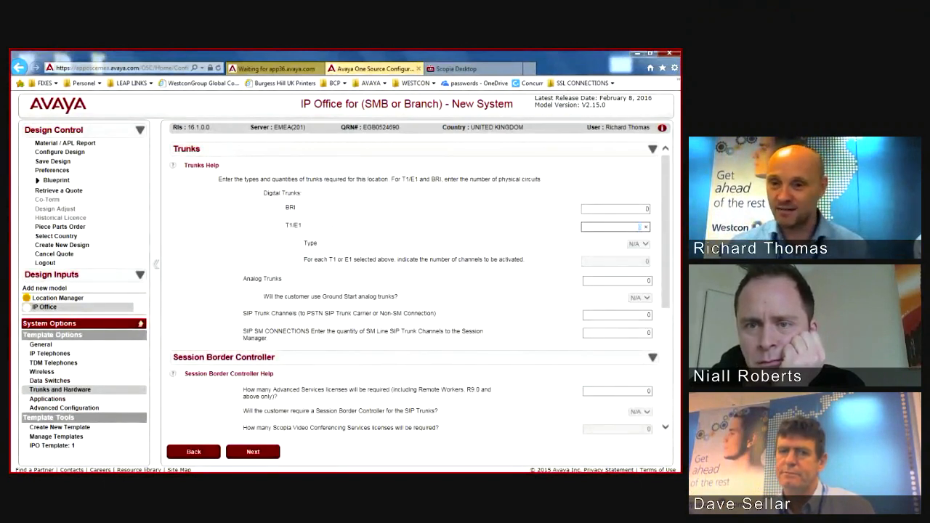
pyautogui.press('Tab')
pyautogui.press('Tab')
pyautogui.write('10')
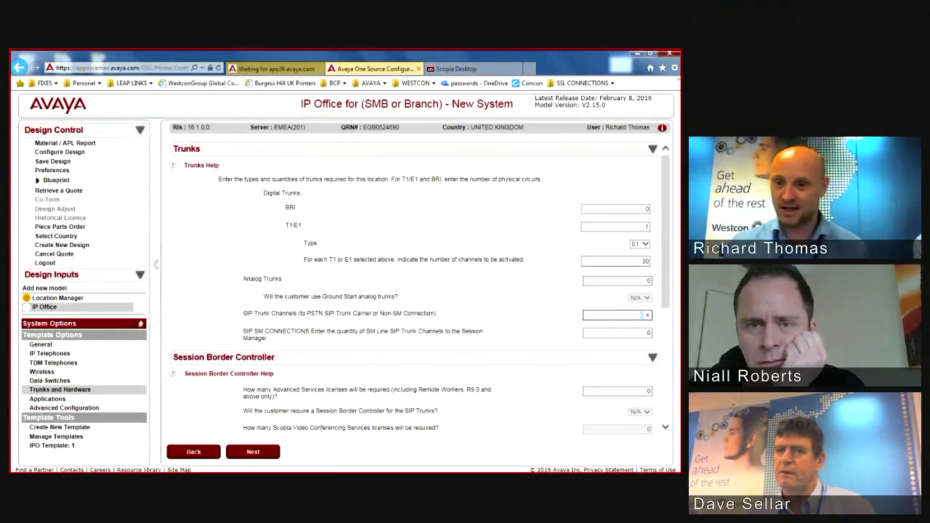
pyautogui.press('Tab')
pyautogui.press('Tab')
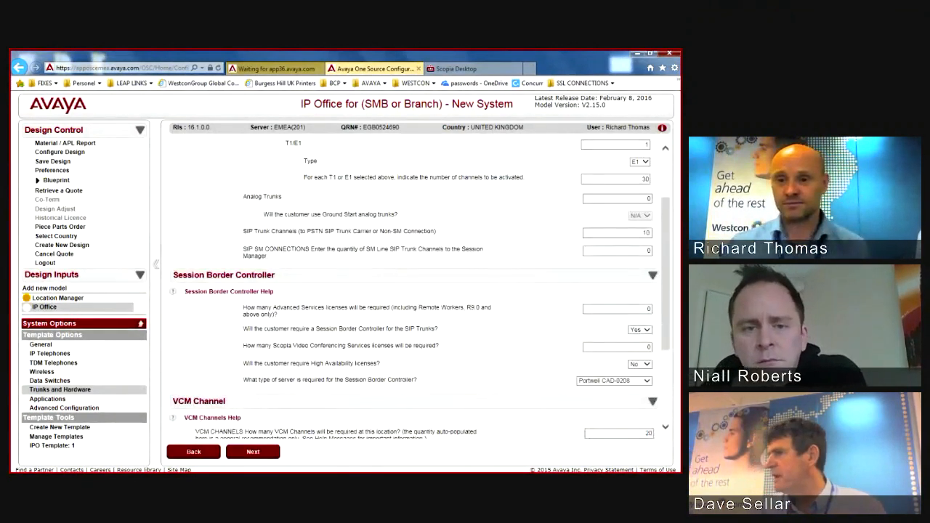
pyautogui.moveTo(666, 275); pyautogui.dragTo(666, 319)
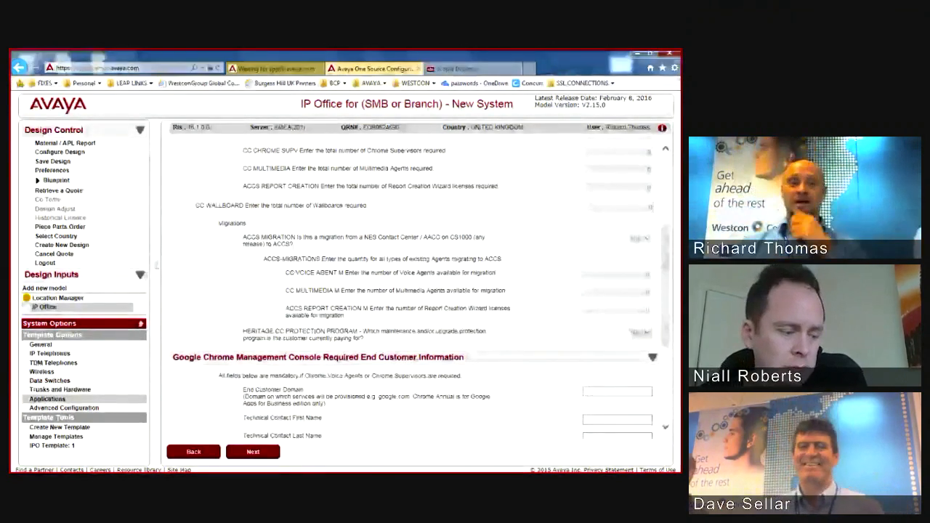
# Step: Choose Embedded Messaging as the messaging system
pyautogui.scroll(3, 414, 287)
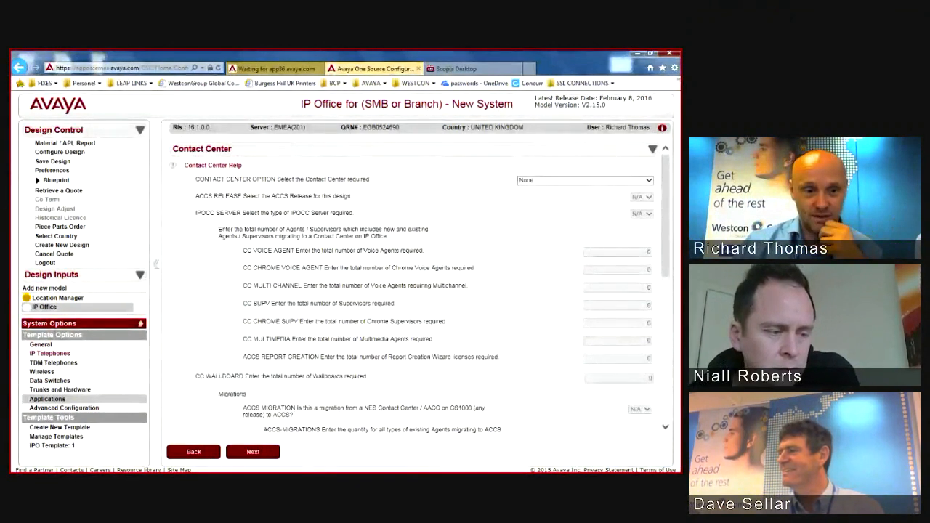
pyautogui.click(41, 344)
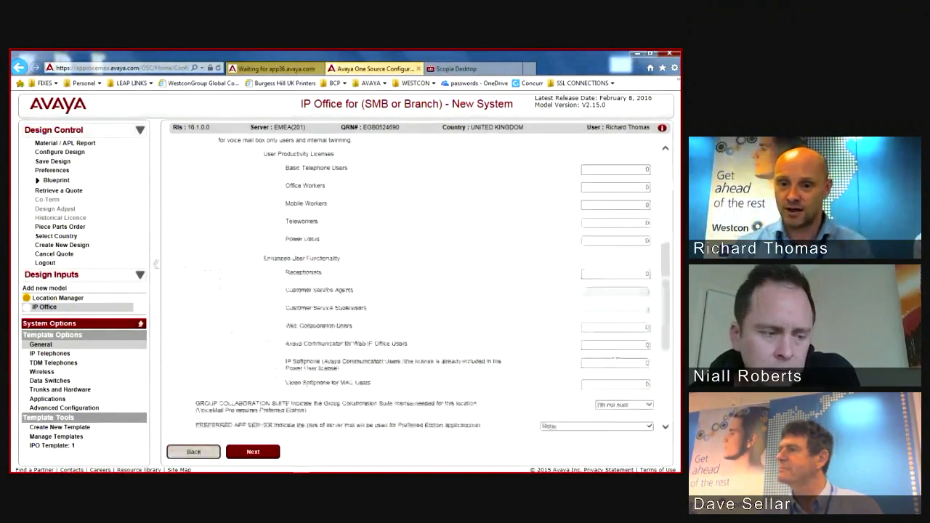
pyautogui.scroll(-3, 418, 291)
pyautogui.click(597, 292)
pyautogui.click(581, 300)
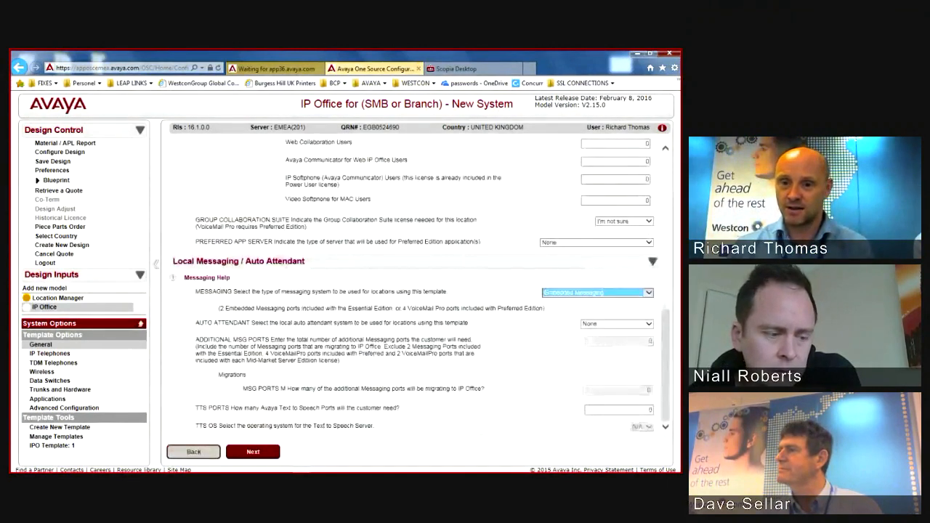
# Step: Add 2 additional messaging ports, leaving migrating messaging ports at 0
pyautogui.click(643, 341)
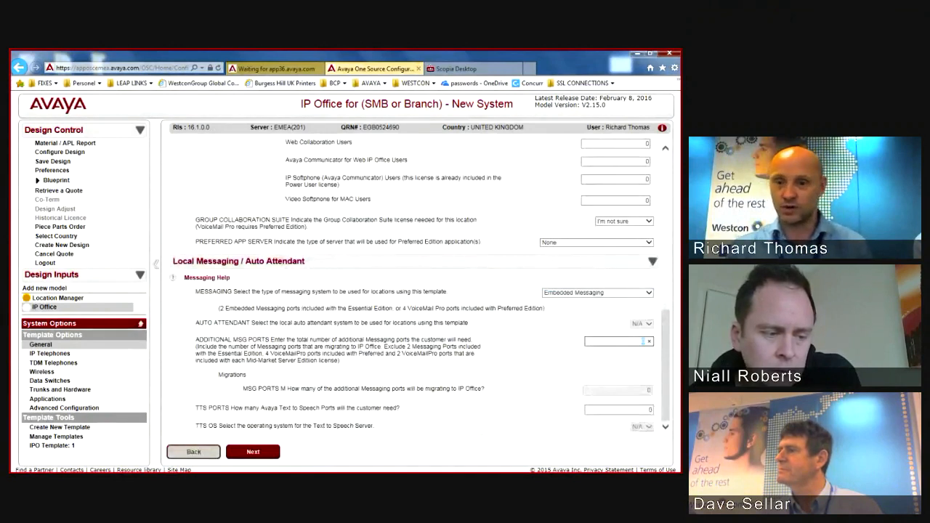
pyautogui.write('2')
pyautogui.press('Tab')
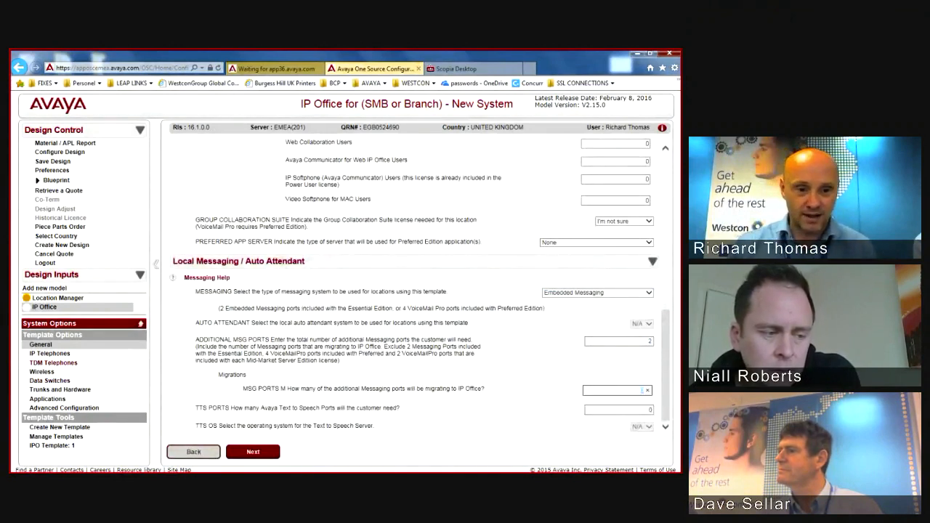
pyautogui.press('Tab')
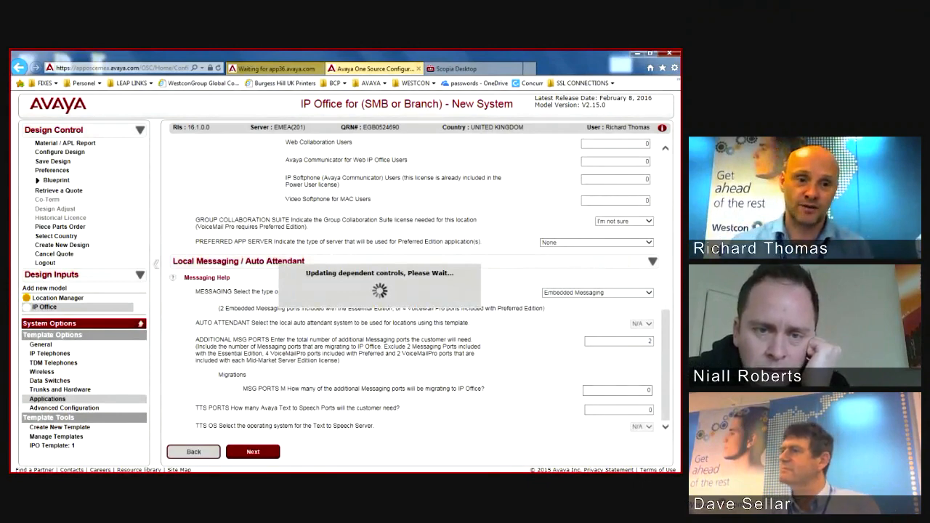
pyautogui.scroll(-5, 414, 291)
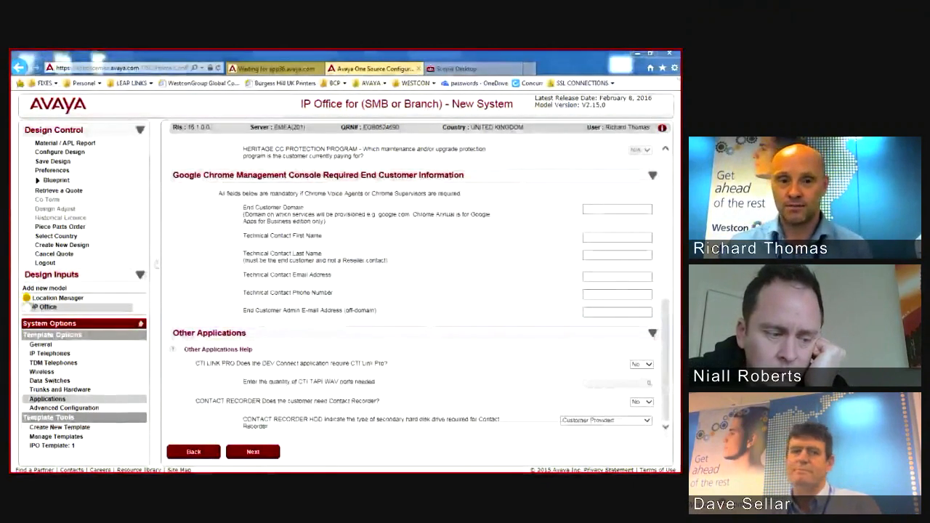
pyautogui.scroll(4, 414, 290)
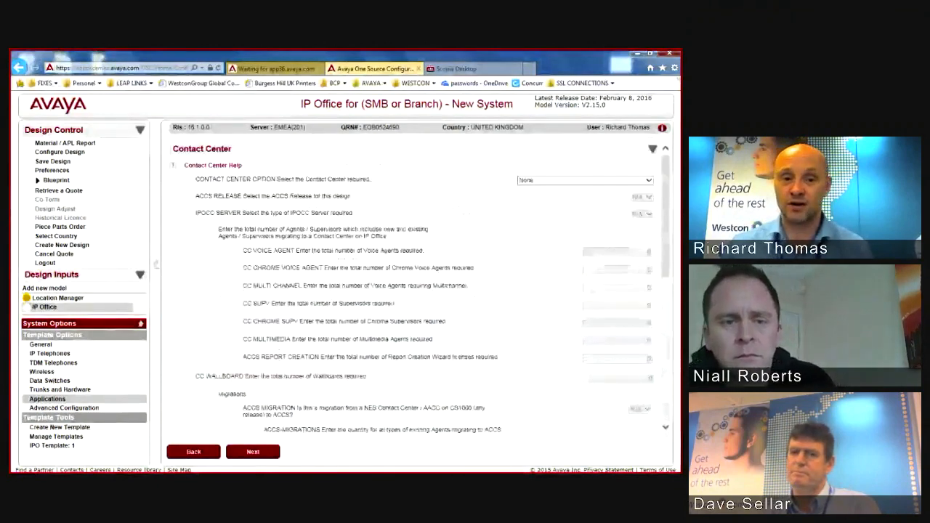
pyautogui.scroll(-4, 414, 291)
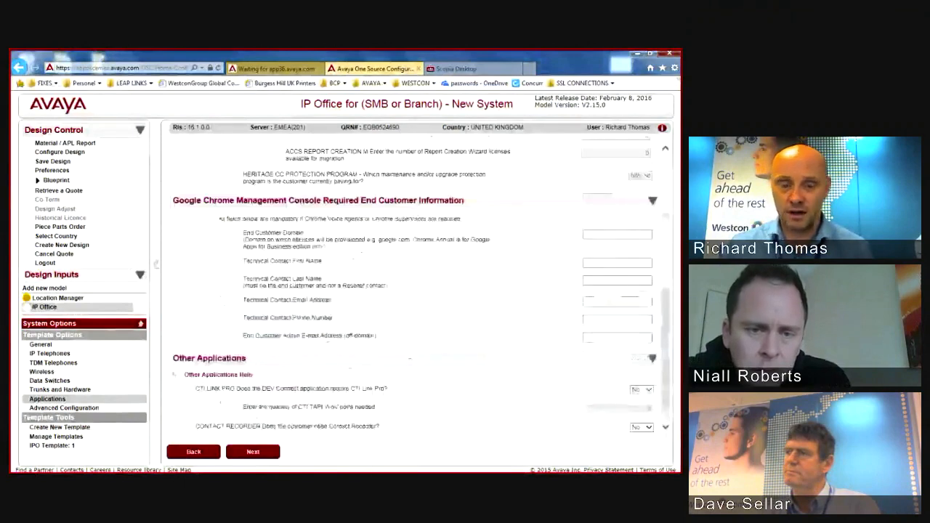
pyautogui.scroll(-1, 414, 290)
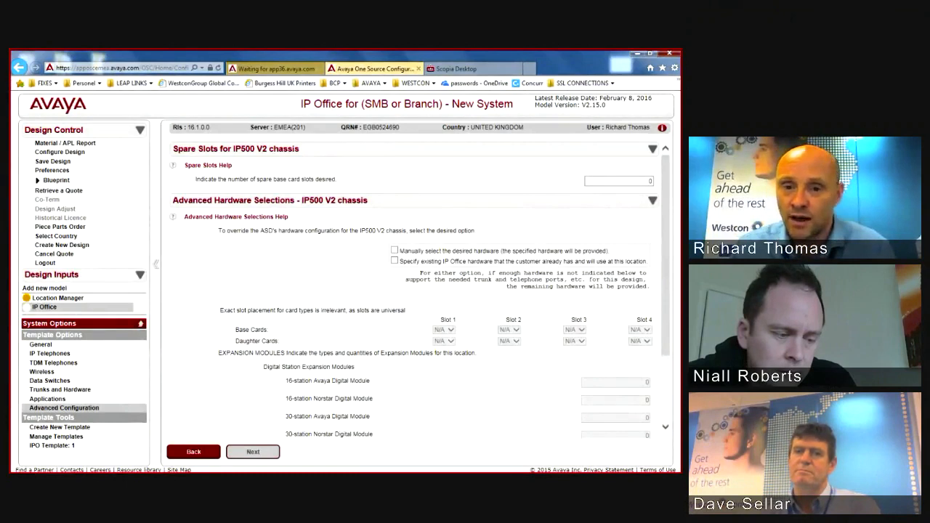
# Step: Select hardware manually and put a VCM 32 base card in Slot 1
pyautogui.click(394, 250)
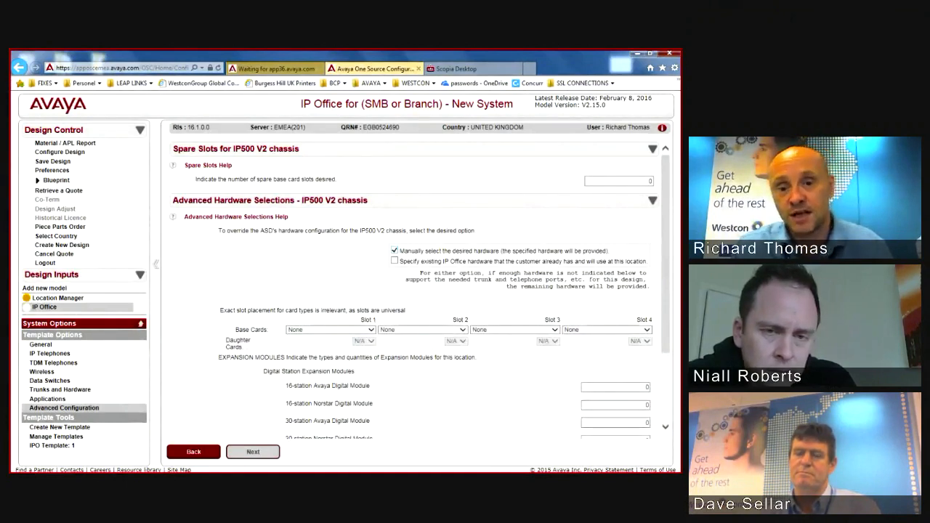
pyautogui.scroll(-3, 419, 288)
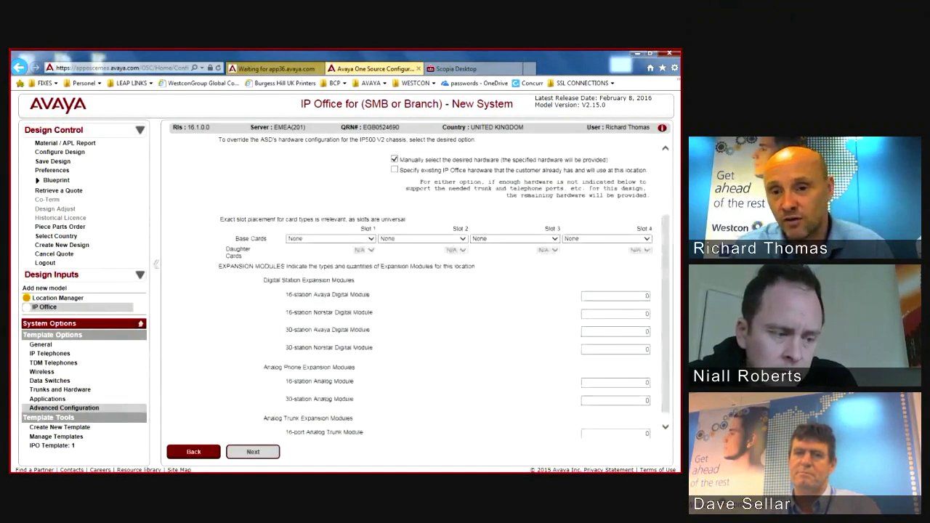
pyautogui.click(330, 238)
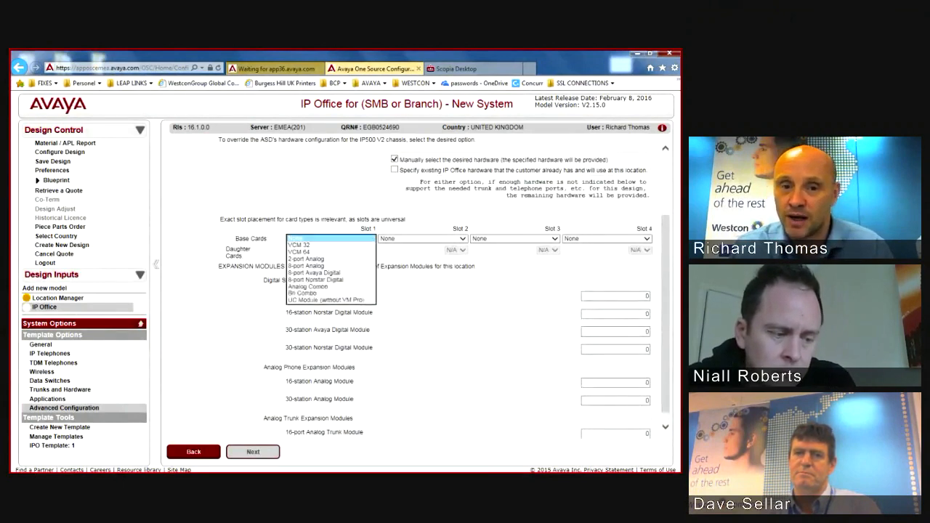
pyautogui.click(298, 245)
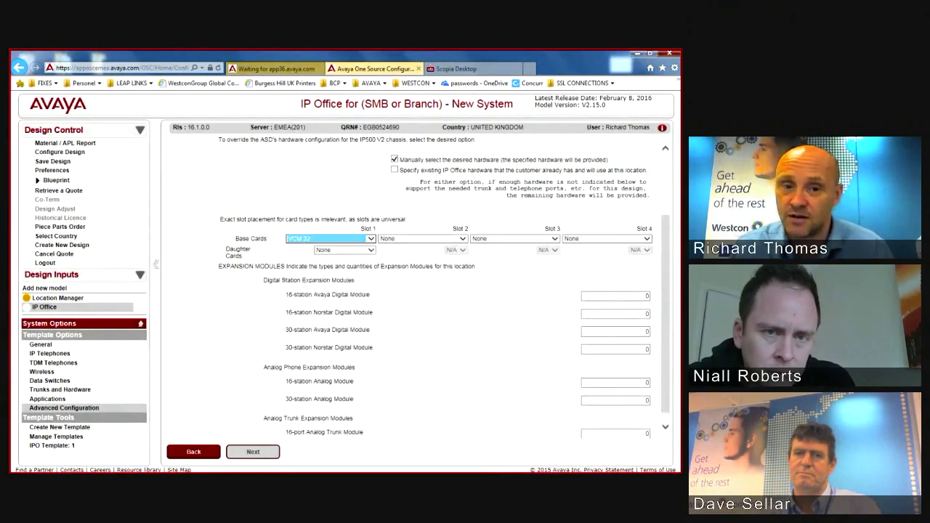
pyautogui.click(345, 249)
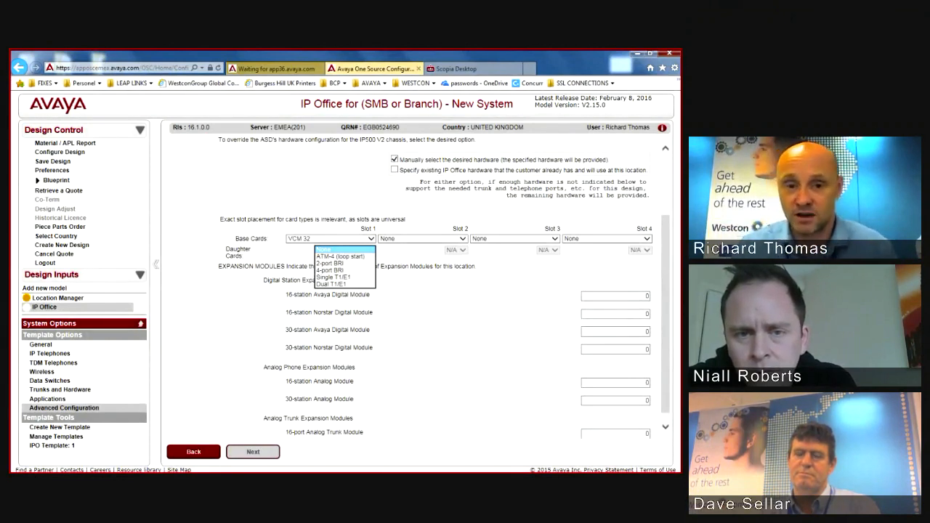
pyautogui.click(370, 239)
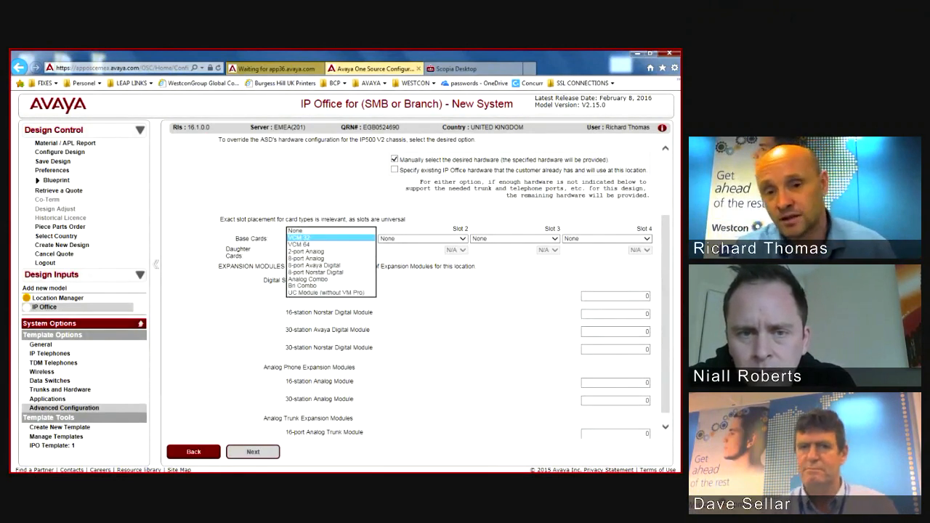
pyautogui.click(300, 237)
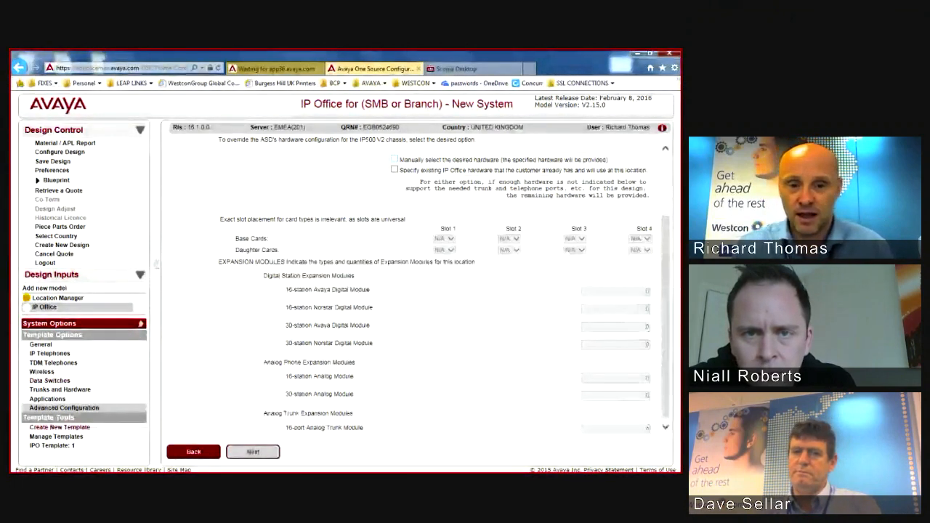
# Step: Submit the IP500 V2 hardware page to process the design
pyautogui.scroll(2, 414, 283)
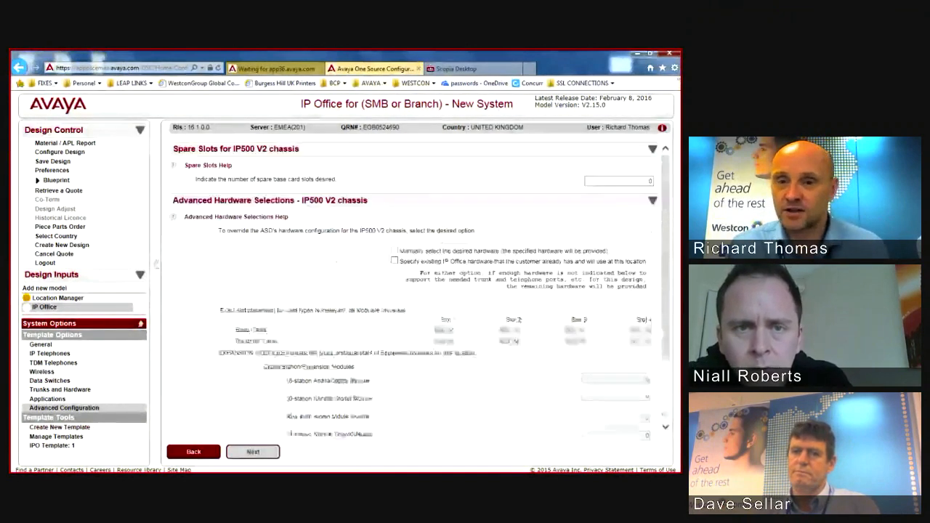
pyautogui.scroll(-1, 420, 292)
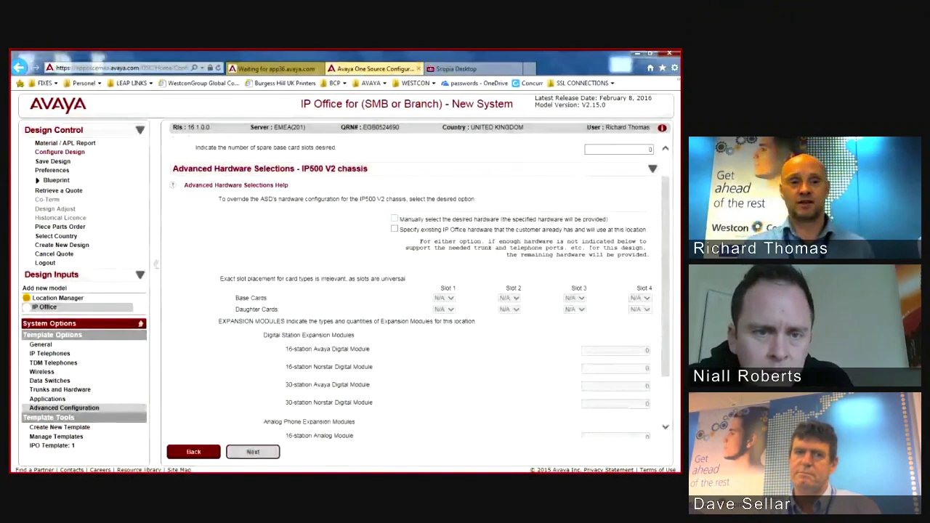
pyautogui.click(395, 219)
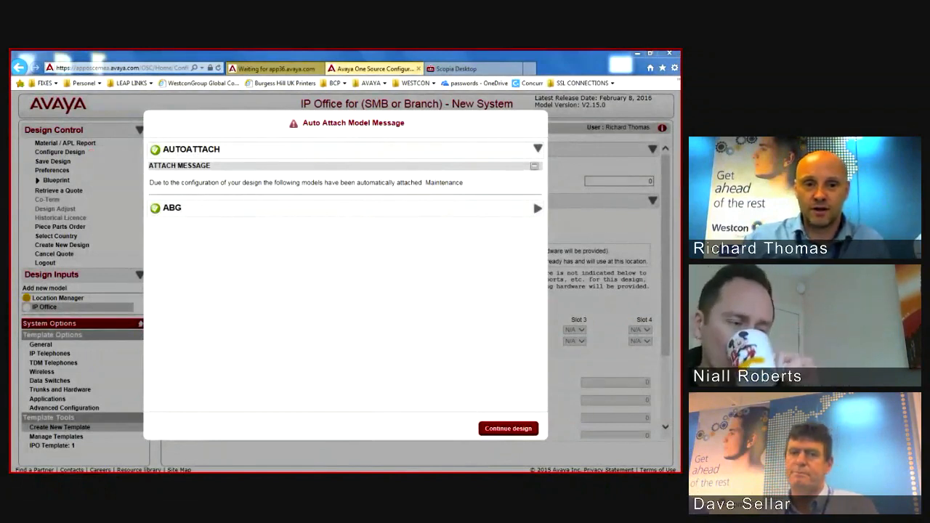
# Step: Expand the ABG-0024 warning details, then continue the design
pyautogui.click(538, 208)
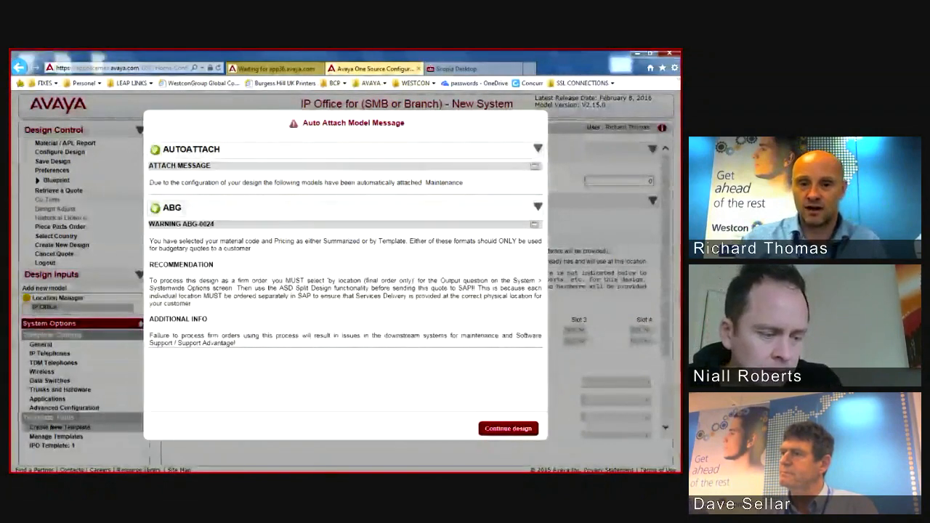
pyautogui.click(508, 429)
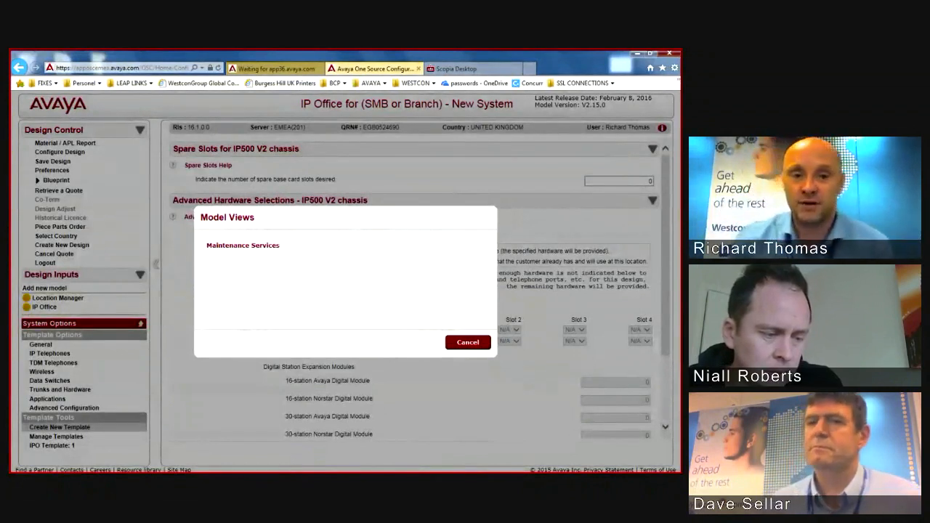
# Step: Open the Maintenance Services model and point out the Avaya Branch Gateway / IP Office section
pyautogui.click(243, 246)
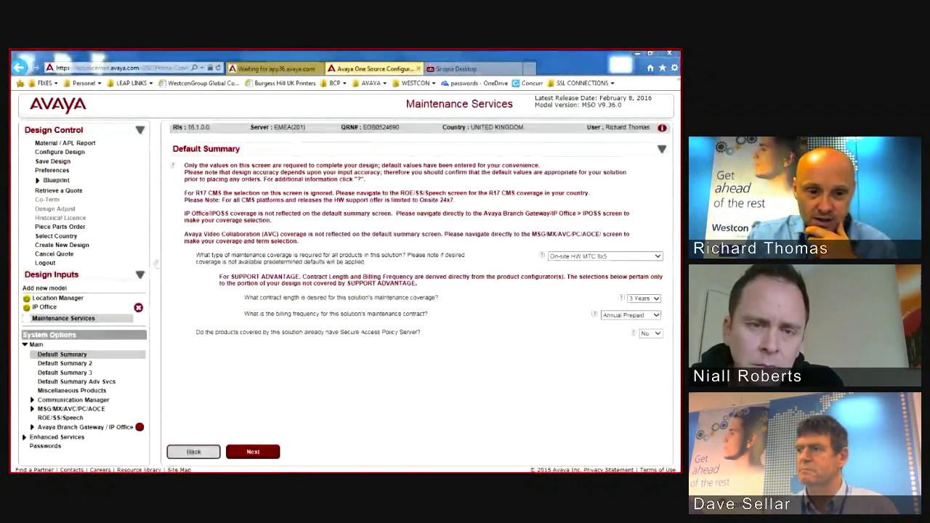
pyautogui.click(24, 429)
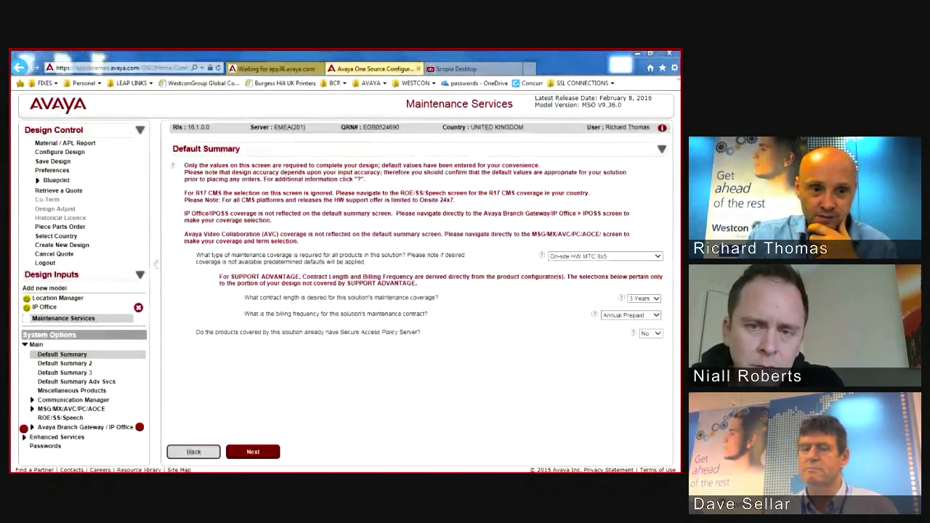
pyautogui.moveTo(111, 445); pyautogui.dragTo(137, 447)
pyautogui.moveTo(42, 415); pyautogui.dragTo(109, 445)
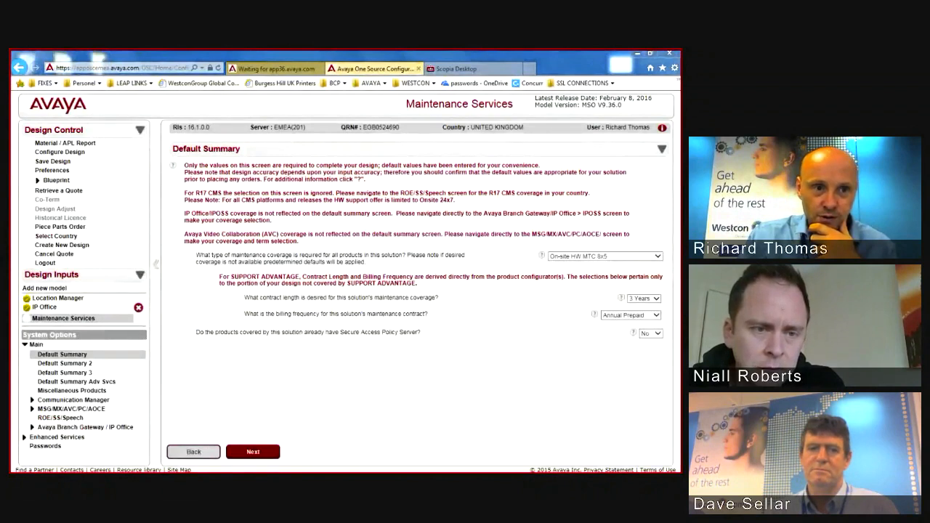
pyautogui.moveTo(30, 409)
pyautogui.mouseDown()
pyautogui.moveTo(143, 418)
pyautogui.moveTo(93, 446)
pyautogui.moveTo(30, 445)
pyautogui.moveTo(30, 409)
pyautogui.mouseUp()
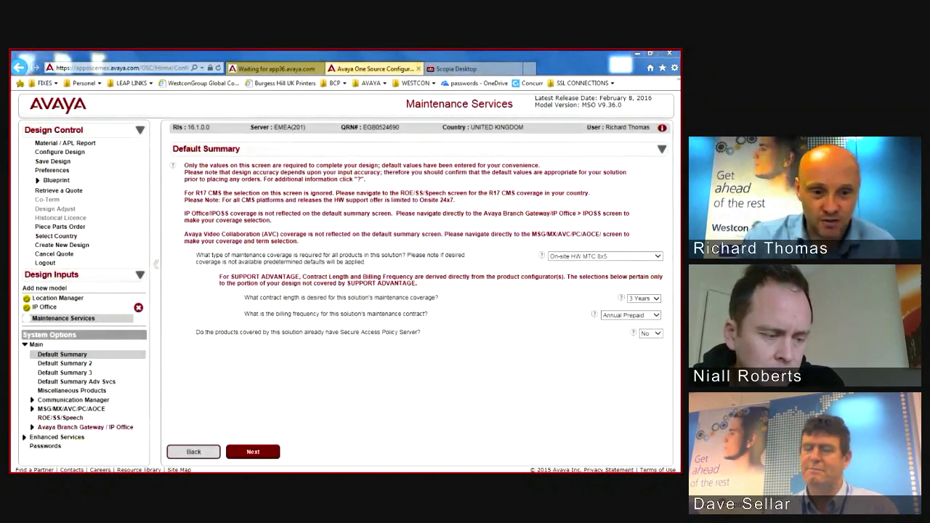
# Step: Expand Avaya Branch Gateway / IP Office and select the IPOSS page
pyautogui.click(33, 427)
pyautogui.scroll(-1, 81, 428)
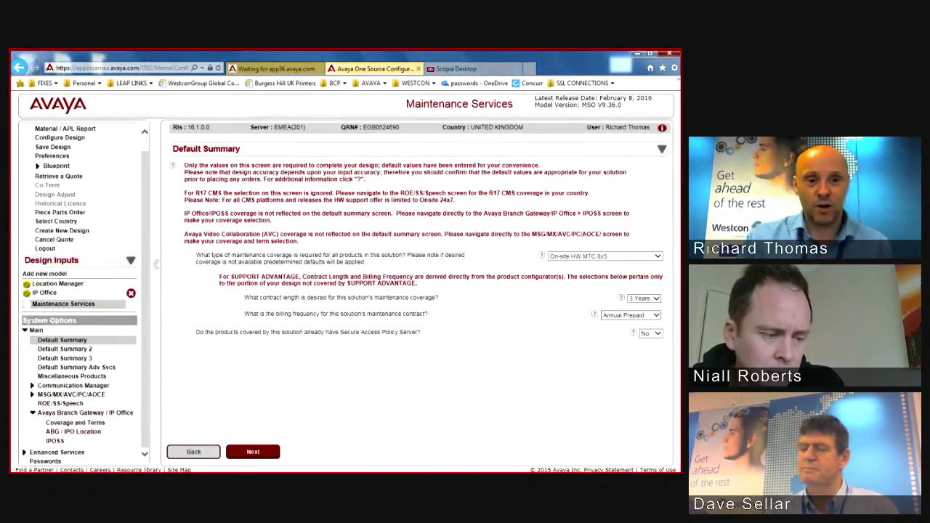
pyautogui.click(55, 441)
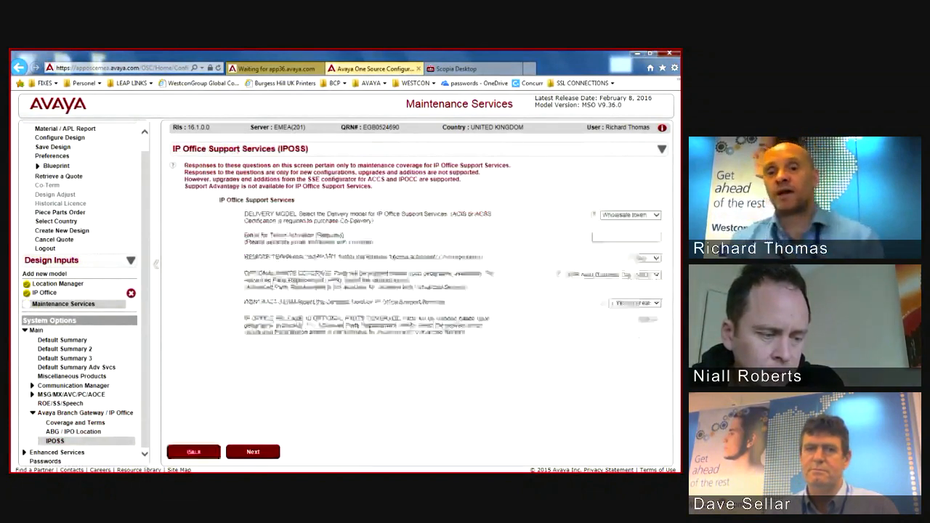
# Step: Set the delivery model to Co-Delivery token and enter the token activation e-mail address
pyautogui.click(640, 215)
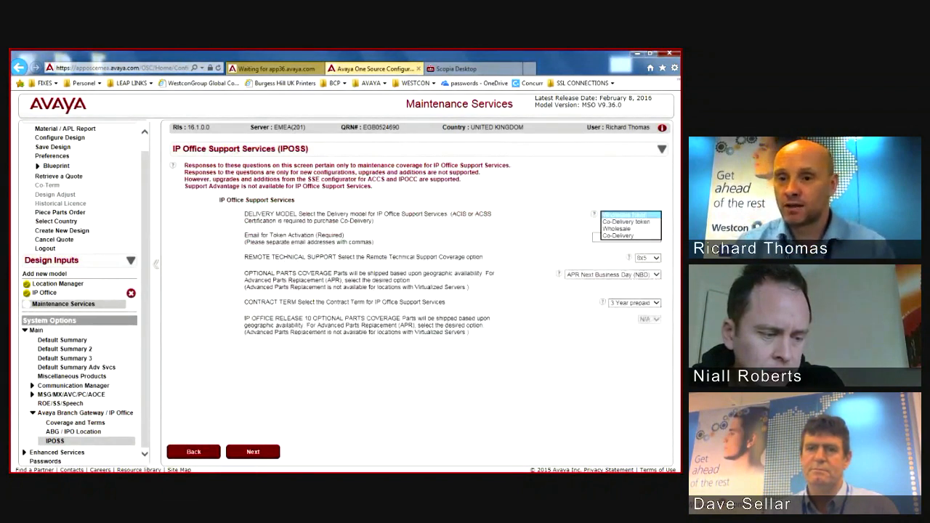
pyautogui.click(631, 222)
pyautogui.click(627, 238)
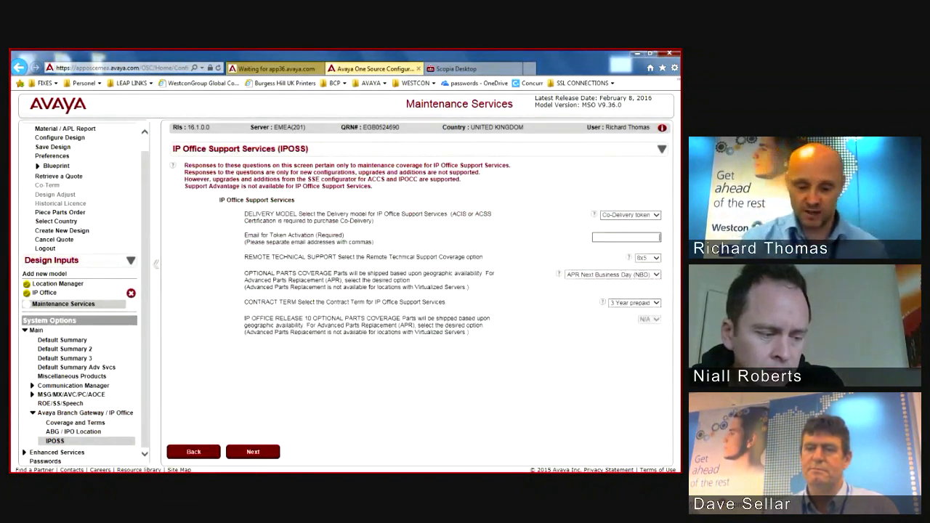
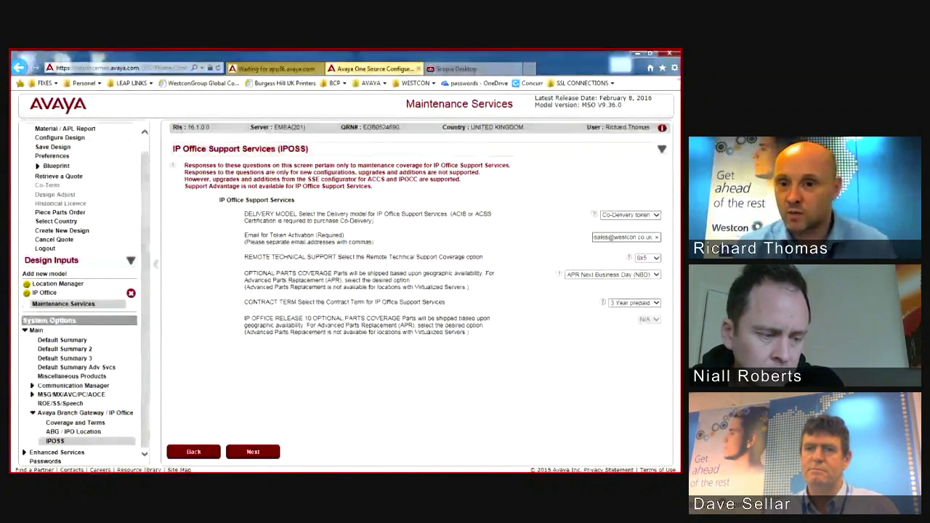
# Step: Keep 8x5 remote technical support, choose No Parts Coverage and a 1 Year prepaid contract term
pyautogui.click(656, 258)
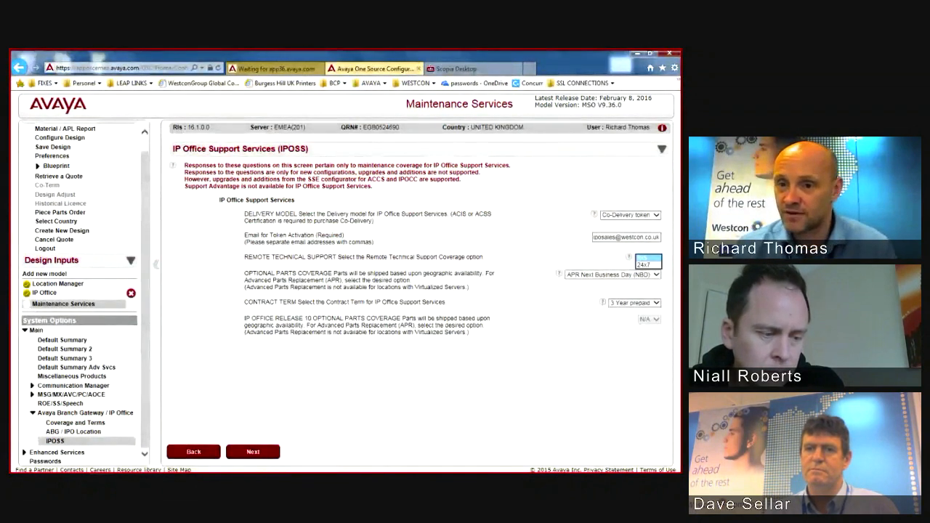
pyautogui.click(649, 257)
pyautogui.click(635, 274)
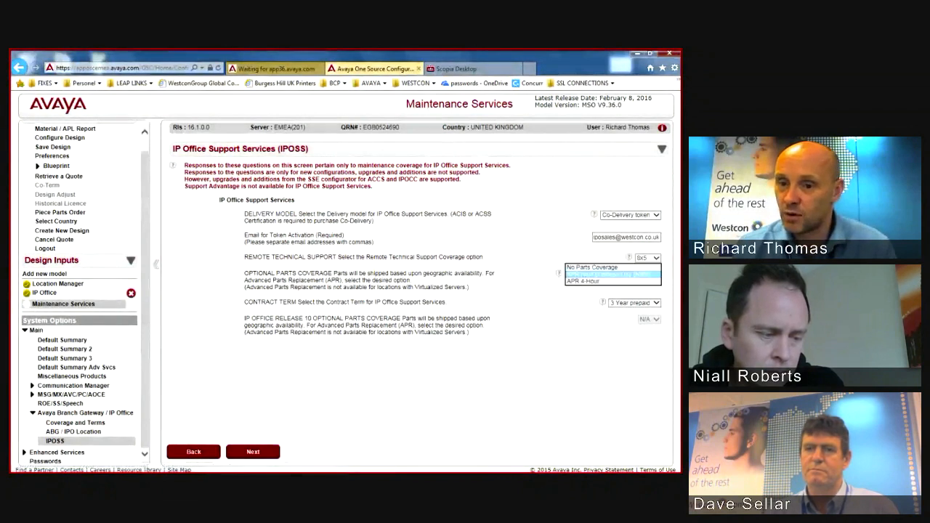
pyautogui.click(630, 267)
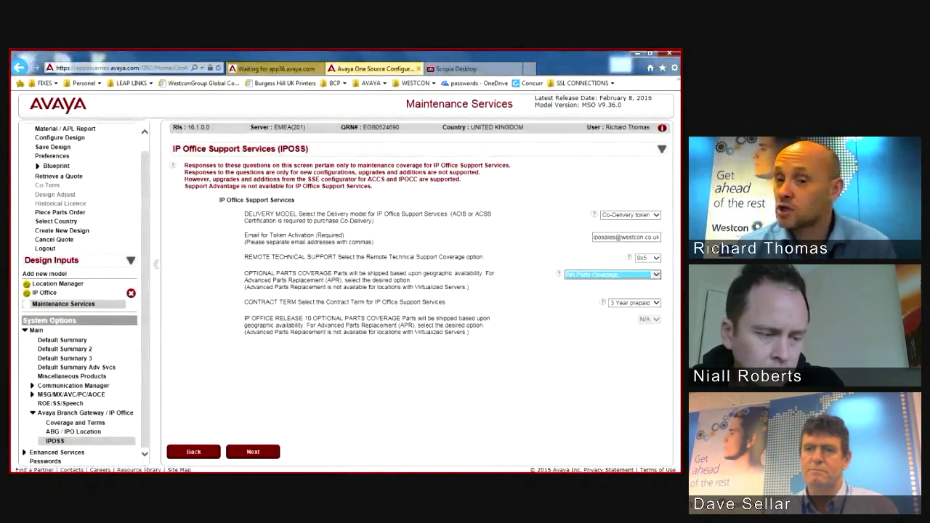
pyautogui.click(639, 303)
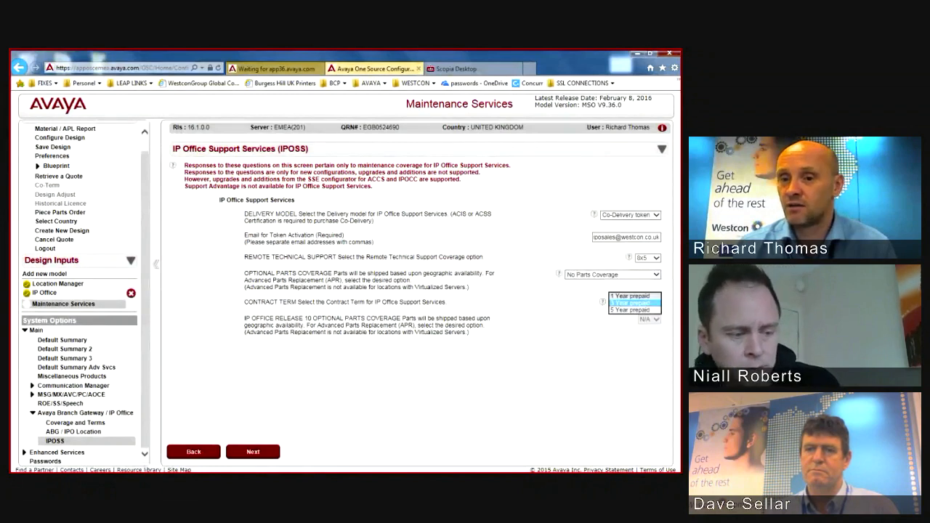
pyautogui.click(635, 295)
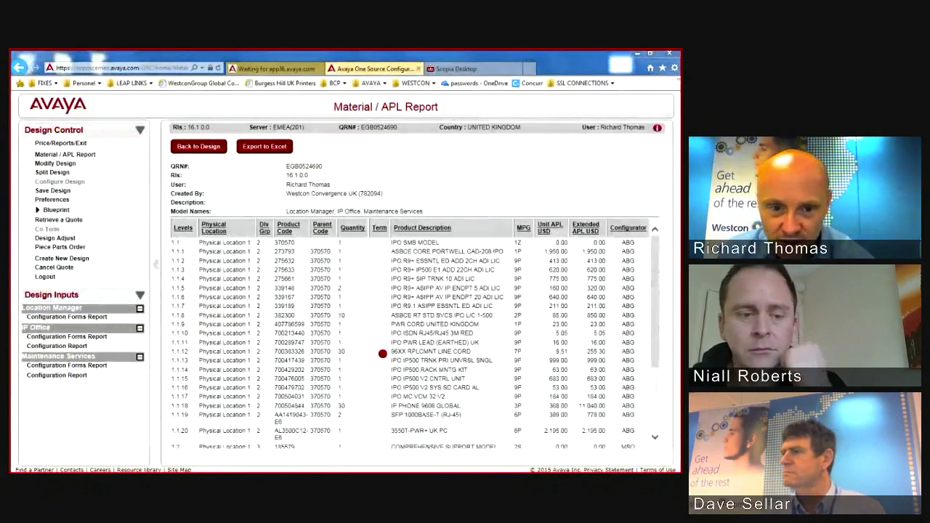
# Step: Scroll the page sideways to bring the Design Control options into view
pyautogui.moveTo(210, 361)
pyautogui.mouseDown()
pyautogui.moveTo(469, 374)
pyautogui.moveTo(375, 333)
pyautogui.moveTo(226, 339)
pyautogui.moveTo(180, 359)
pyautogui.mouseUp()
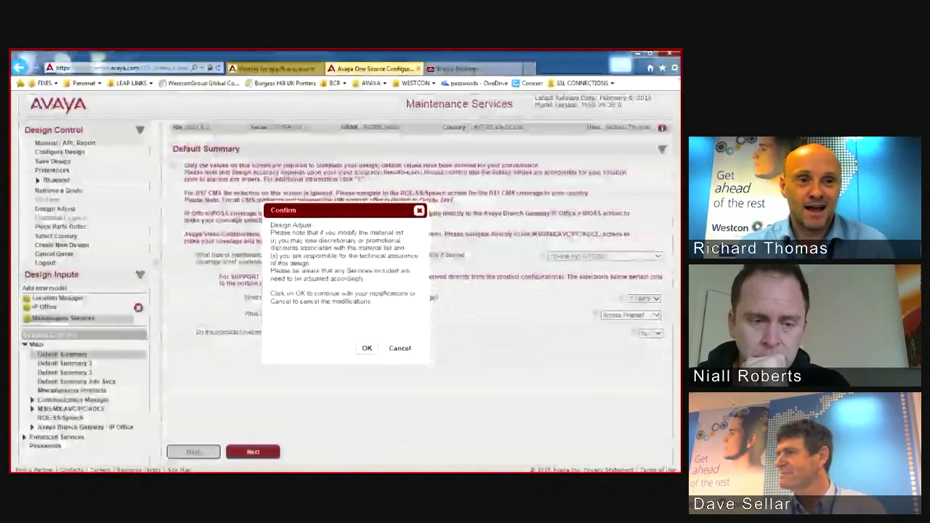
# Step: Dismiss the first warning, then start Design Adjust again and accept its confirmation
pyautogui.press('Return')
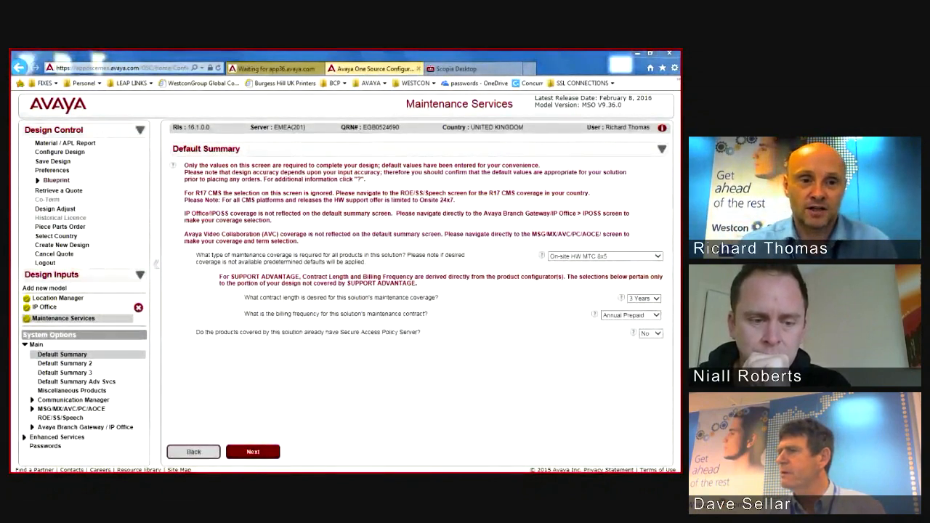
pyautogui.click(55, 209)
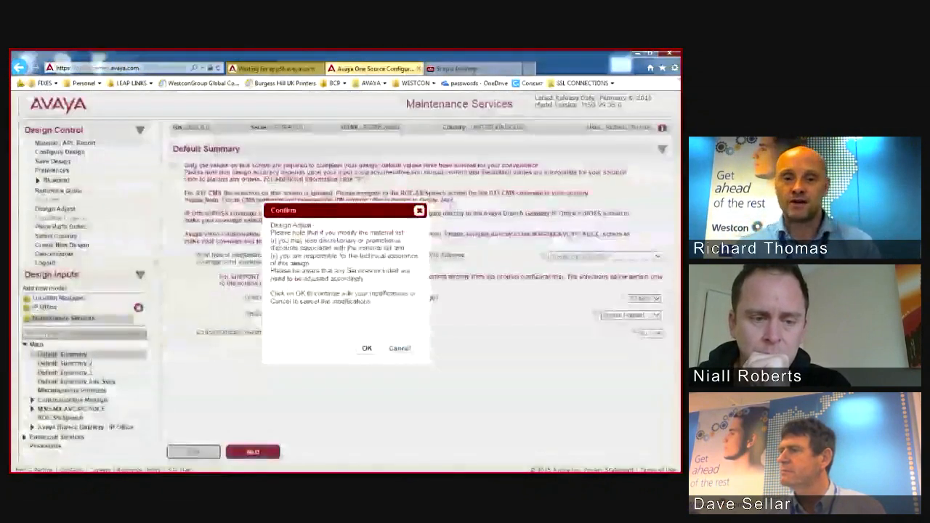
pyautogui.click(367, 349)
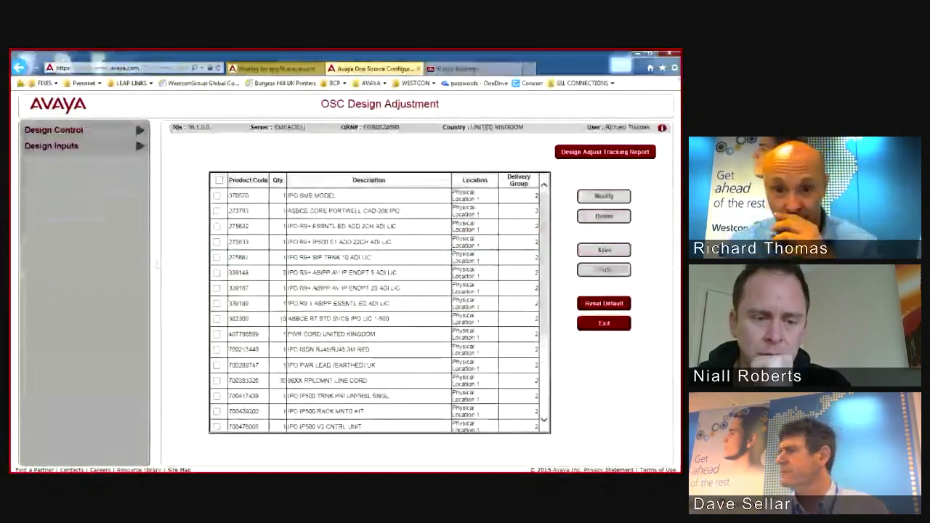
# Step: Delete the 96XX RPLCMNT LINE CORD (700383326) from the material list and save the adjustment
pyautogui.scroll(-5, 380, 302)
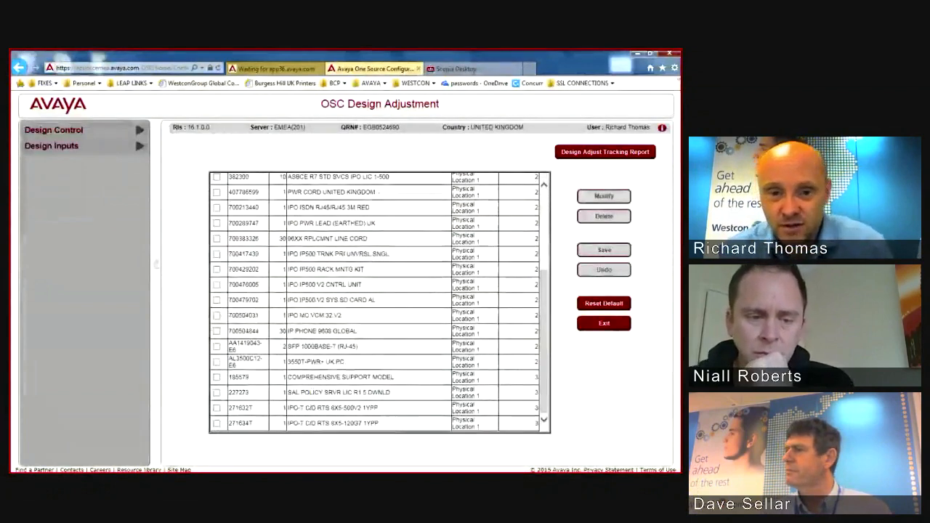
pyautogui.scroll(1, 380, 302)
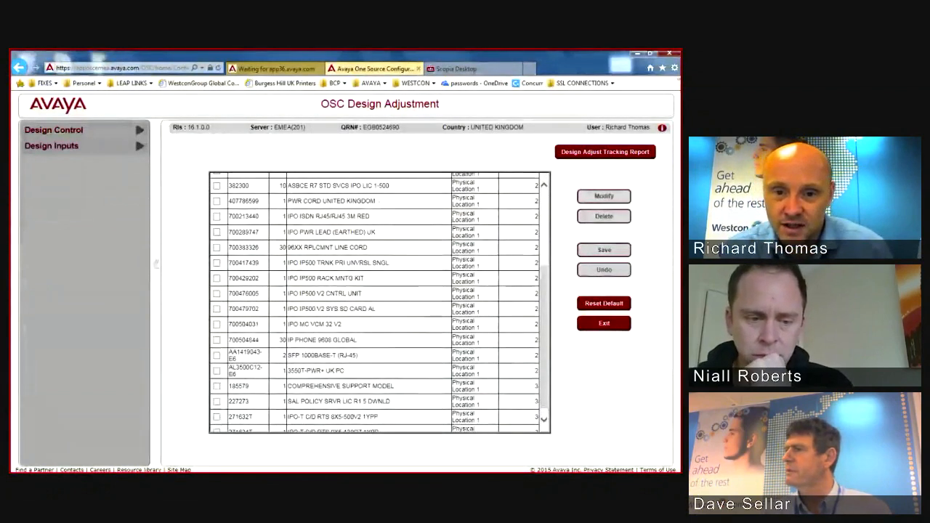
pyautogui.scroll(1, 379, 302)
pyautogui.click(217, 311)
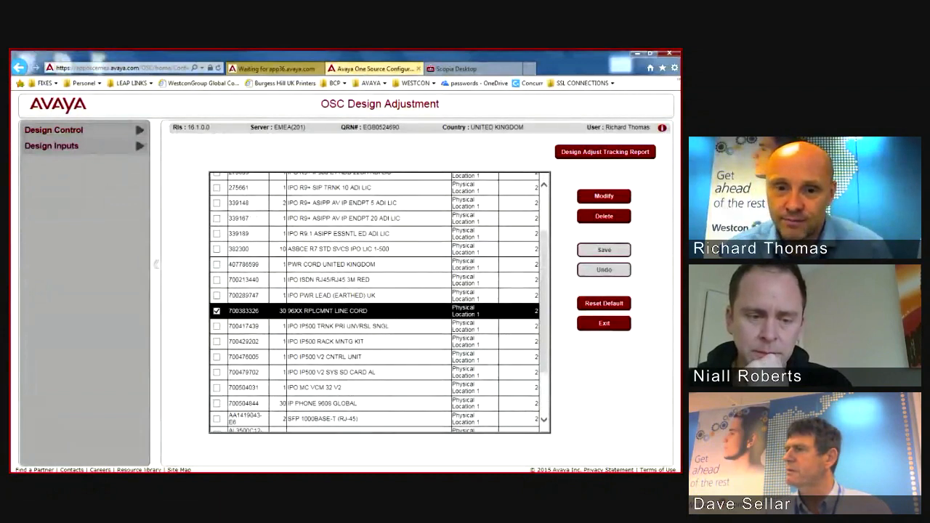
pyautogui.click(604, 217)
pyautogui.click(367, 305)
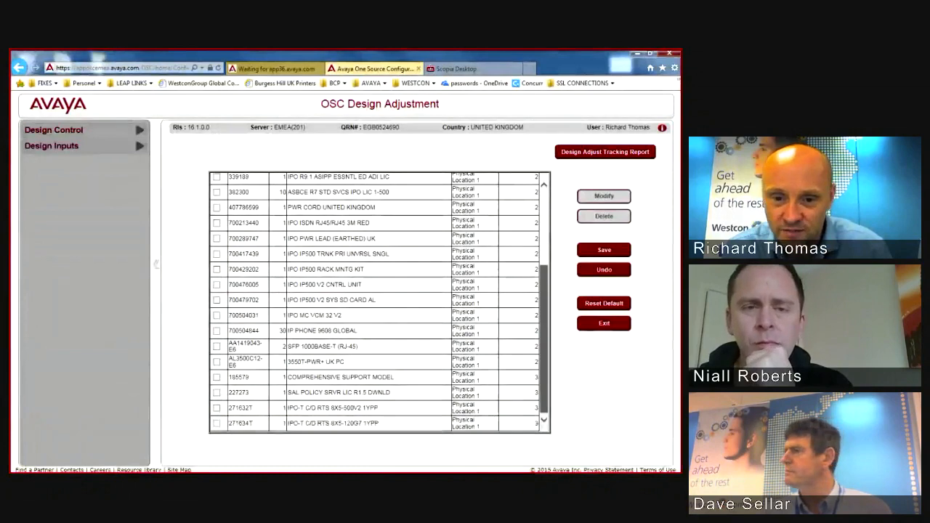
pyautogui.moveTo(544, 340); pyautogui.dragTo(543, 266)
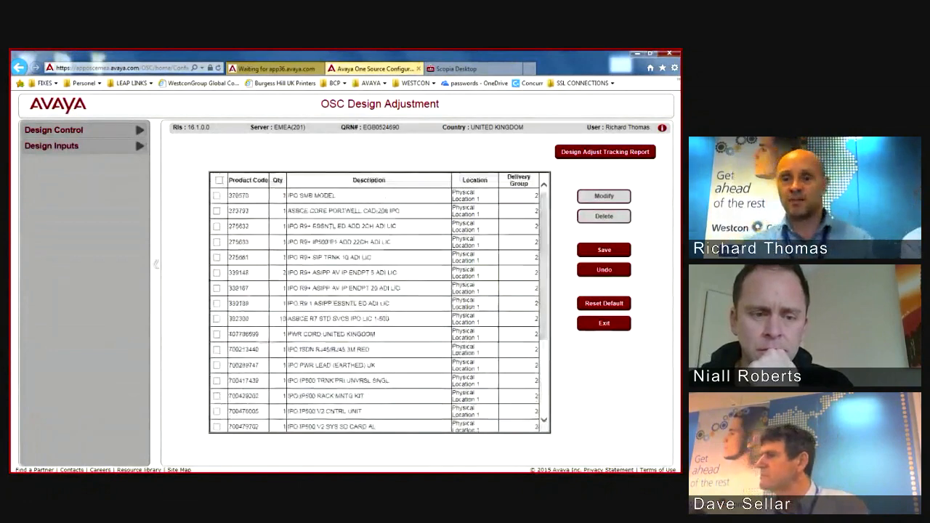
pyautogui.click(603, 250)
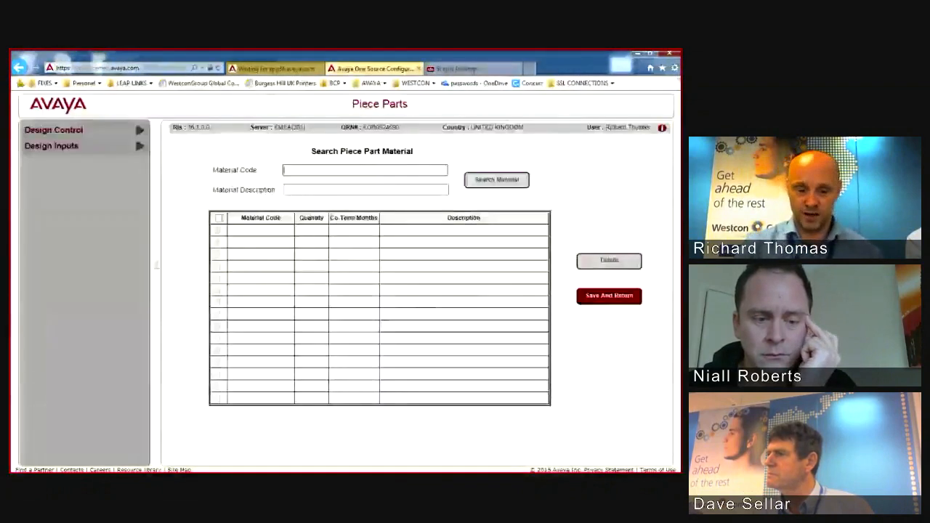
# Step: Search material code 171991, add IPO LIC PREFRD (VM PRO) RFA LIC:DS, and set its quantity to 1
pyautogui.write('1719')
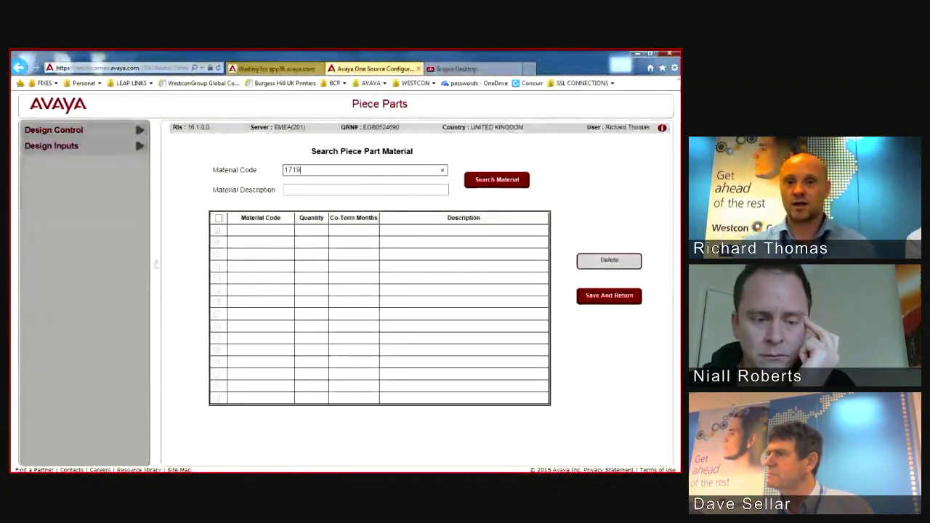
pyautogui.write('91')
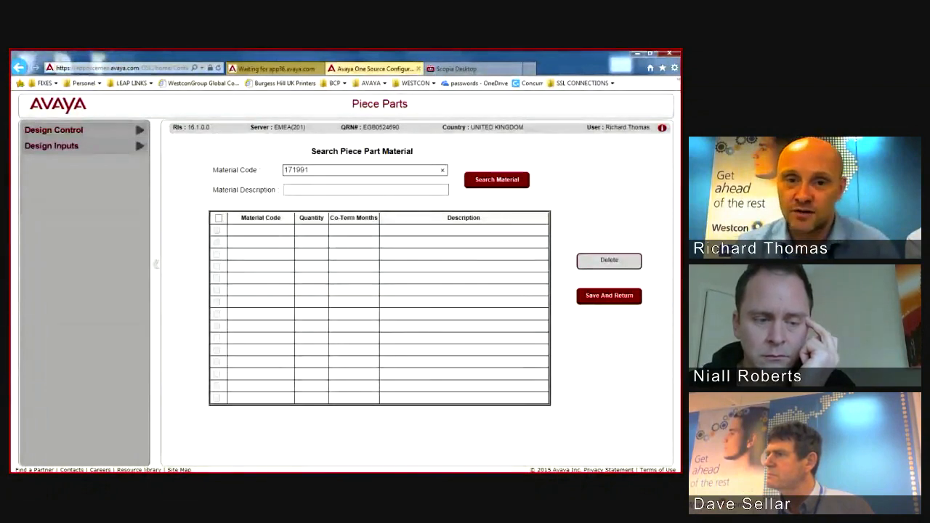
pyautogui.press('Return')
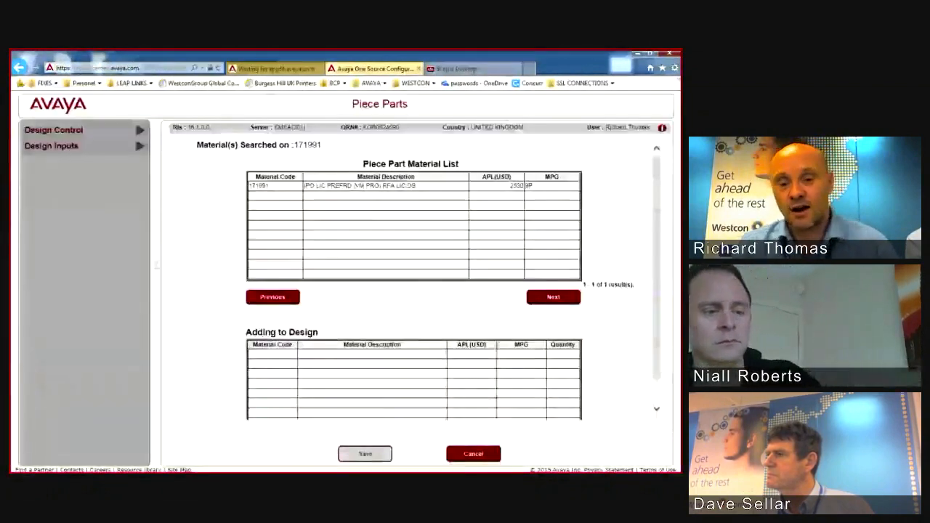
pyautogui.click(360, 186)
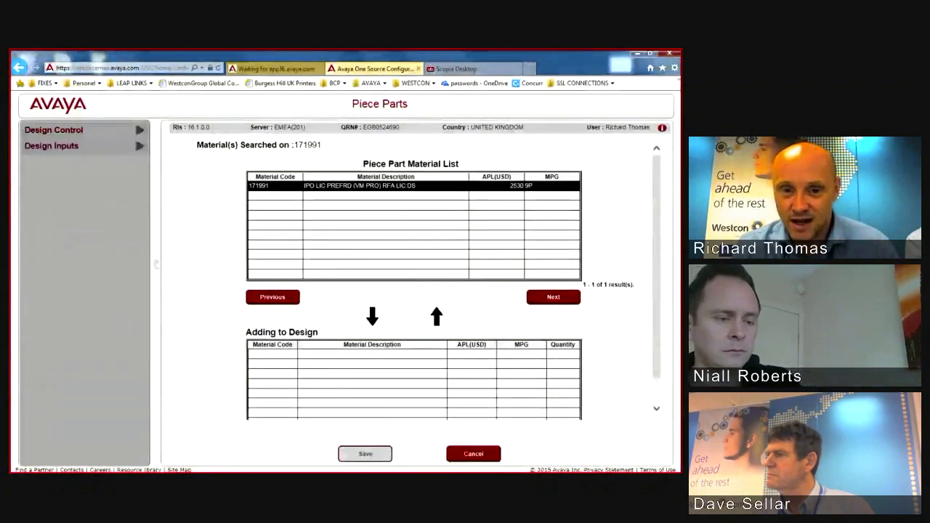
pyautogui.click(372, 316)
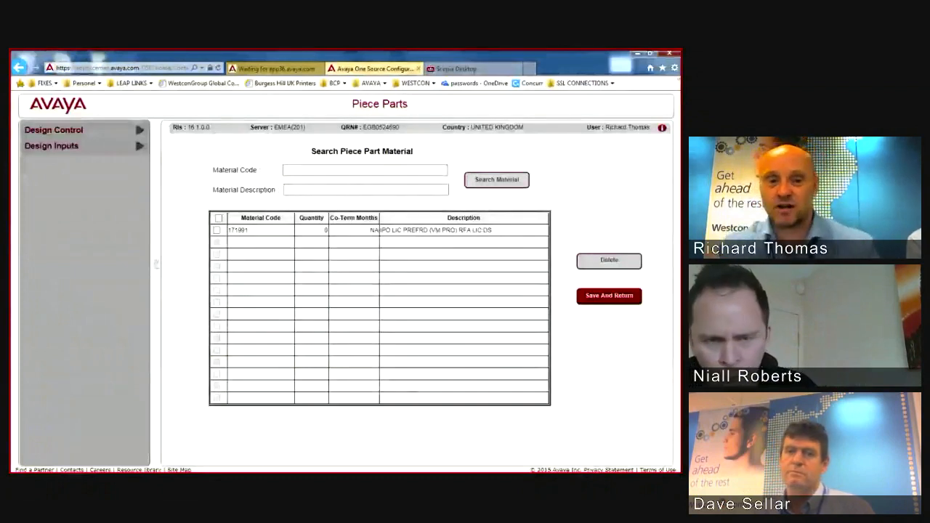
pyautogui.click(325, 230)
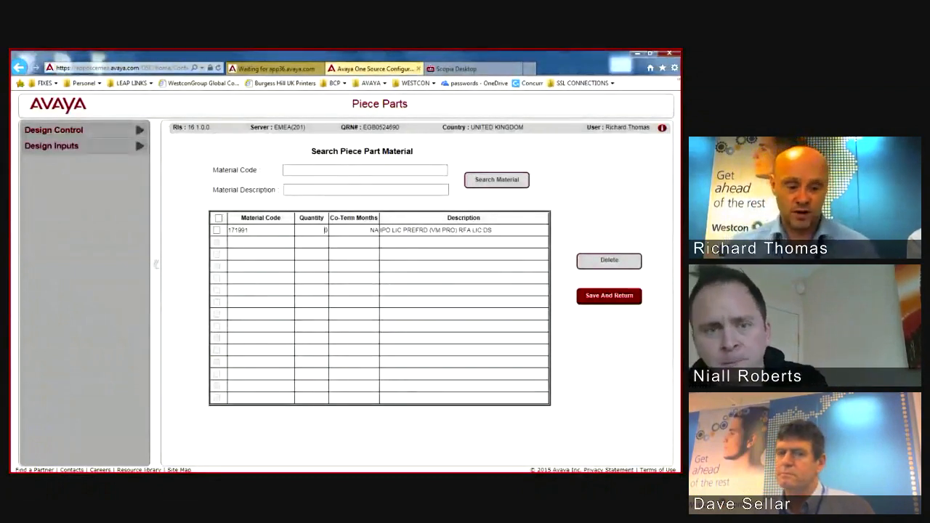
pyautogui.press('BackSpace')
pyautogui.write('1')
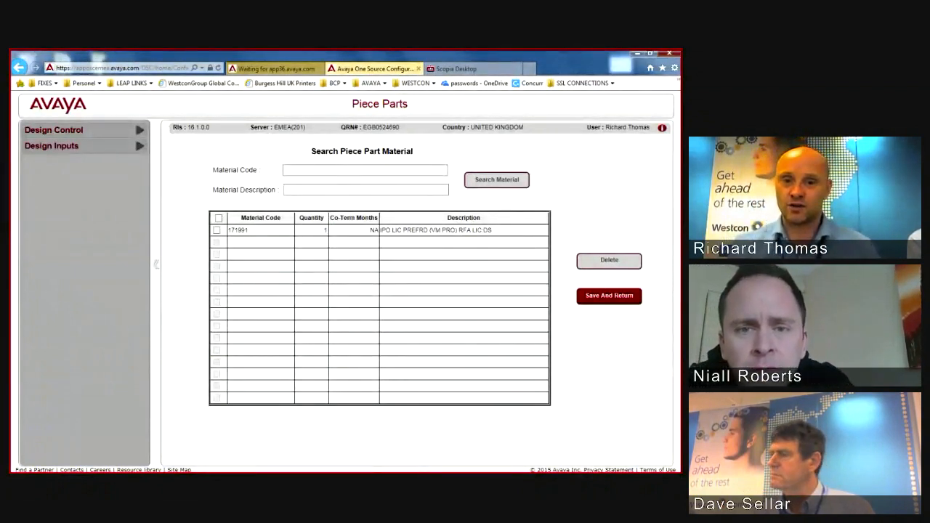
pyautogui.press('Return')
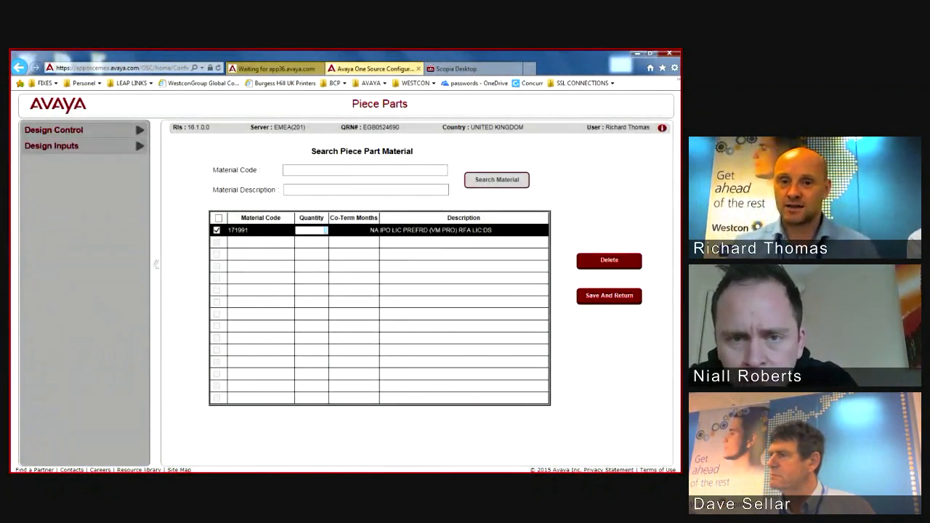
# Step: Save the 171991 piece part, review the APL report totals, and exit via Price/Reports/Exit
pyautogui.click(609, 295)
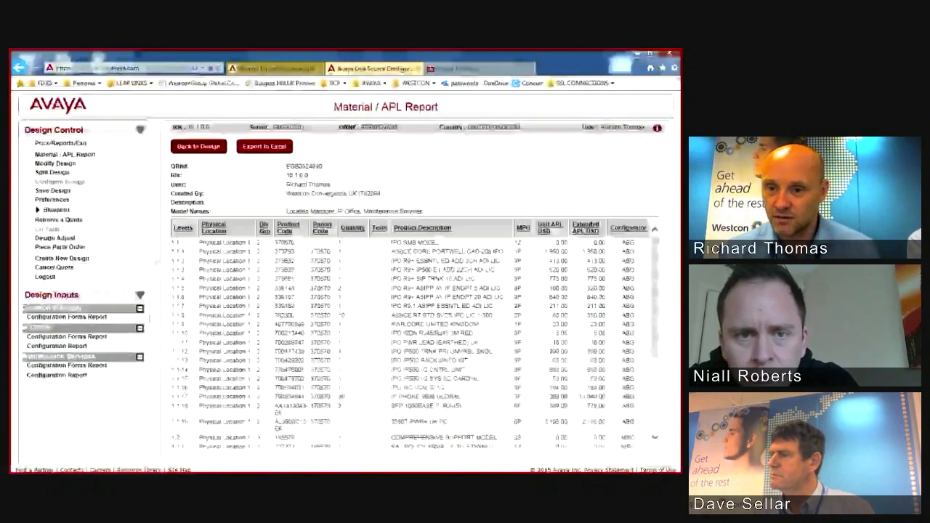
pyautogui.scroll(-5, 414, 323)
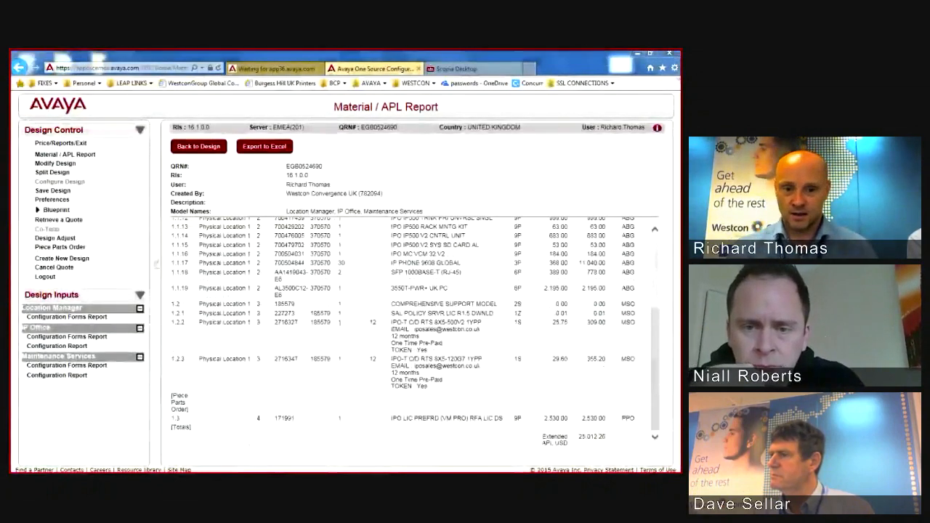
pyautogui.moveTo(203, 431)
pyautogui.mouseDown()
pyautogui.moveTo(347, 458)
pyautogui.moveTo(575, 454)
pyautogui.moveTo(613, 410)
pyautogui.moveTo(179, 396)
pyautogui.moveTo(185, 429)
pyautogui.mouseUp()
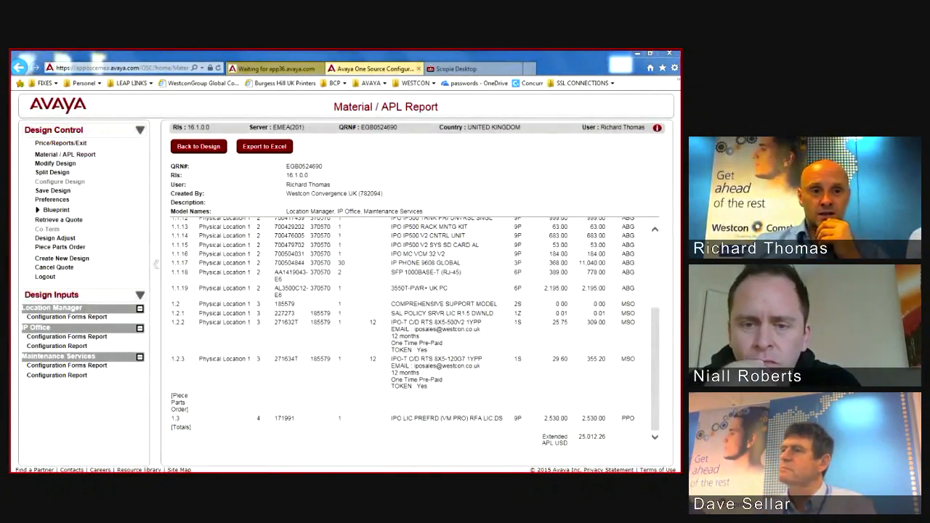
pyautogui.click(98, 143)
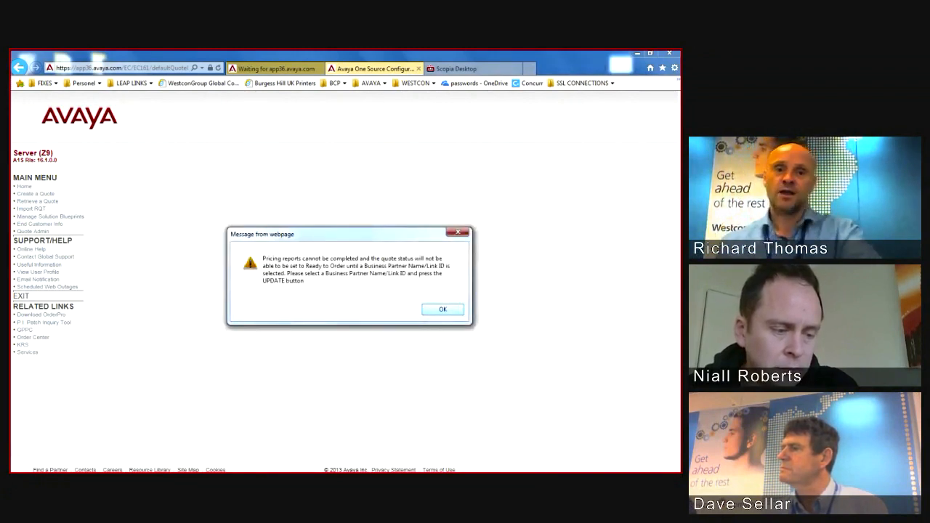
# Step: Dismiss the pricing-report warning and select Generic Authorized Reseller as the business partner
pyautogui.press('Return')
pyautogui.scroll(-5, 345, 291)
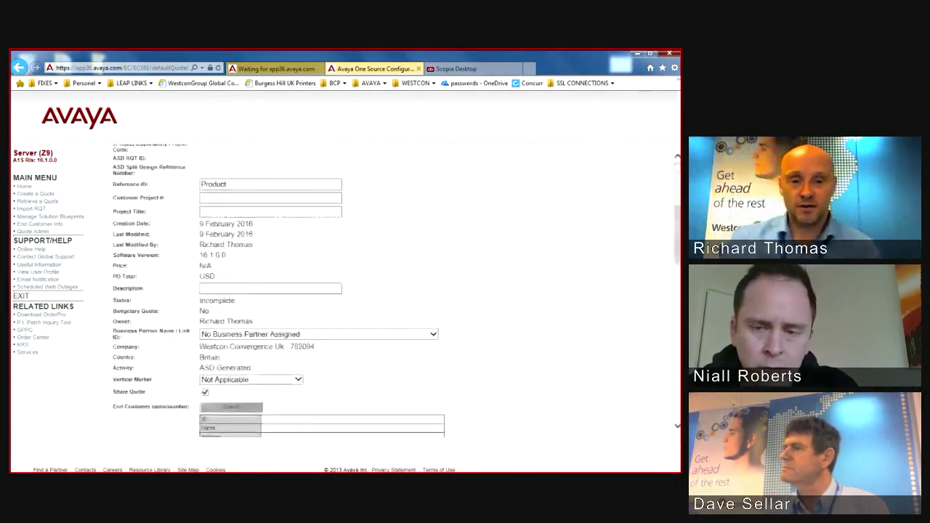
pyautogui.scroll(-2, 345, 291)
pyautogui.click(433, 262)
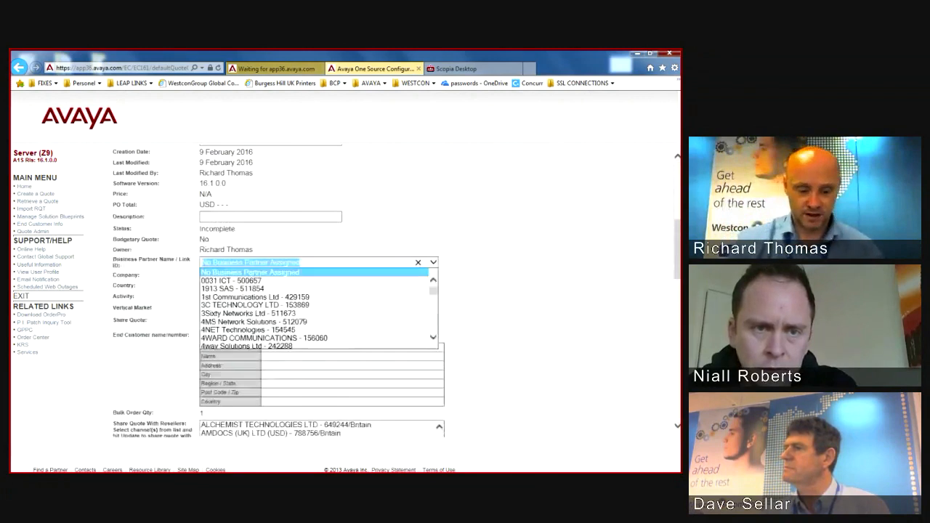
pyautogui.write('generi')
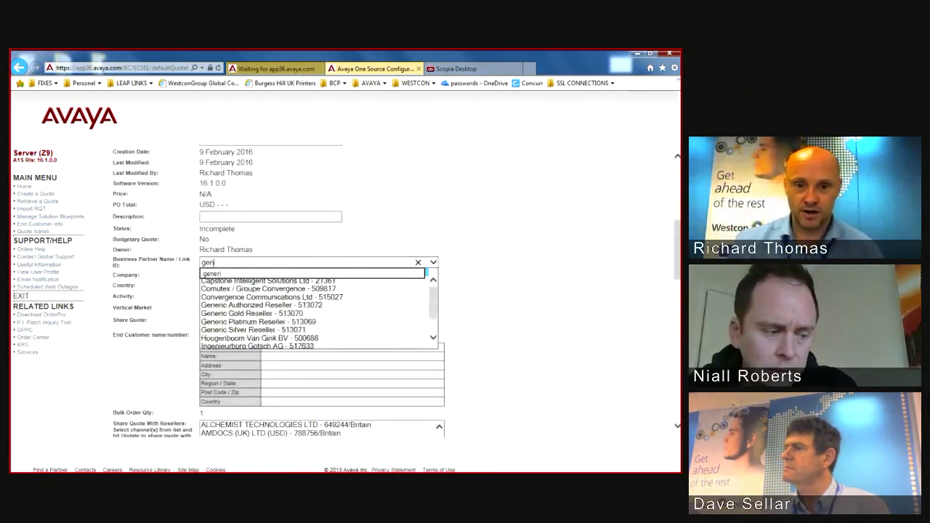
pyautogui.write('oc')
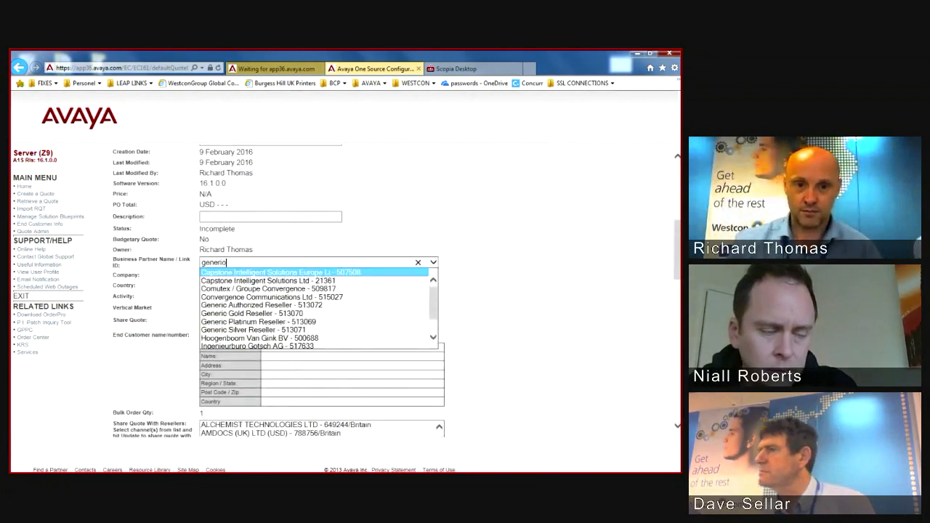
pyautogui.press('BackSpace')
pyautogui.press('BackSpace')
pyautogui.press('BackSpace')
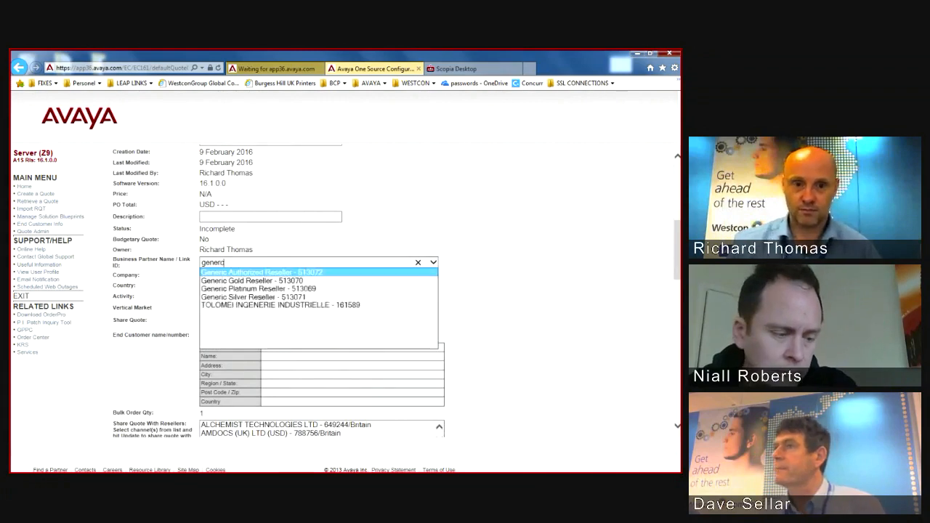
pyautogui.write('c')
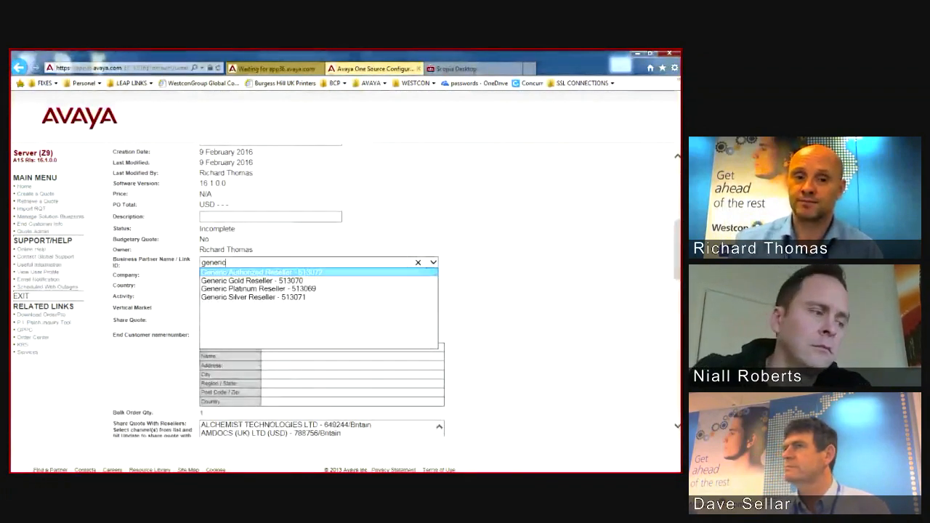
pyautogui.press('Return')
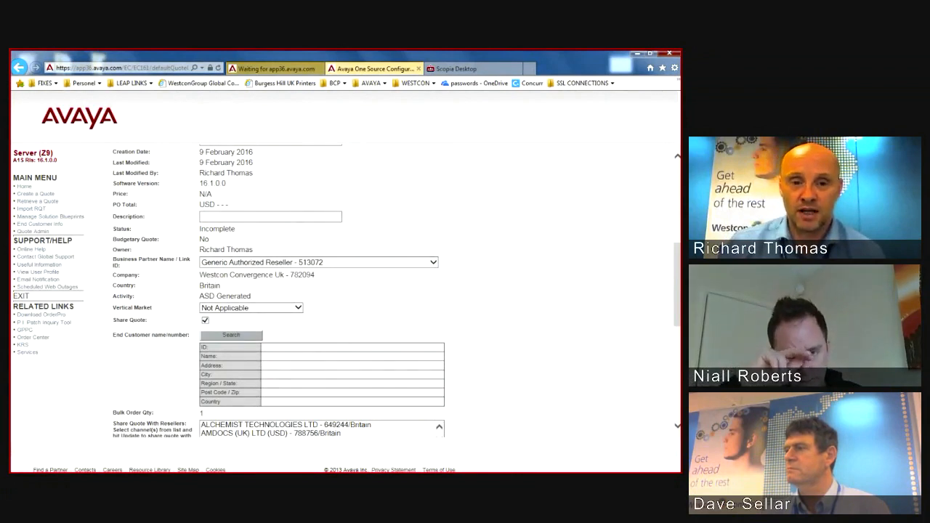
pyautogui.scroll(-4, 345, 291)
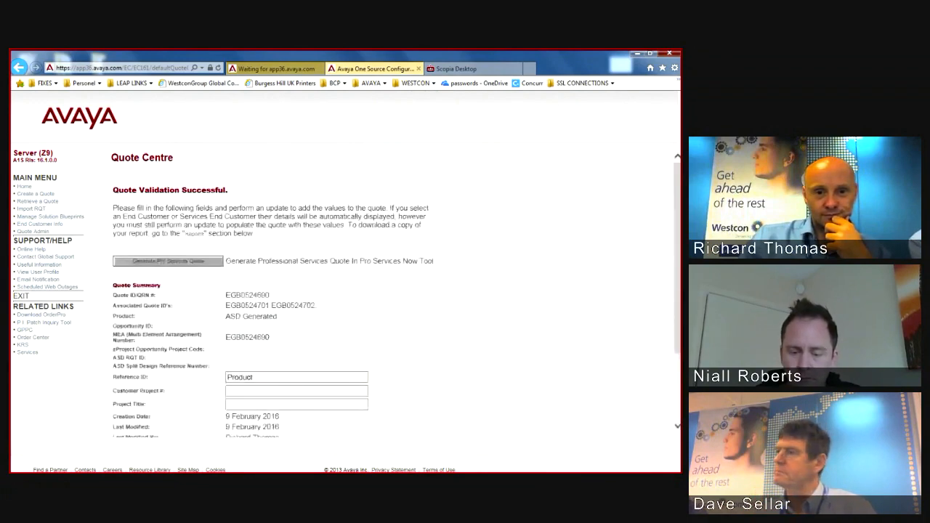
# Step: Run Check for Automated Discounts, accepting that existing discounts may be removed
pyautogui.scroll(-10, 397, 291)
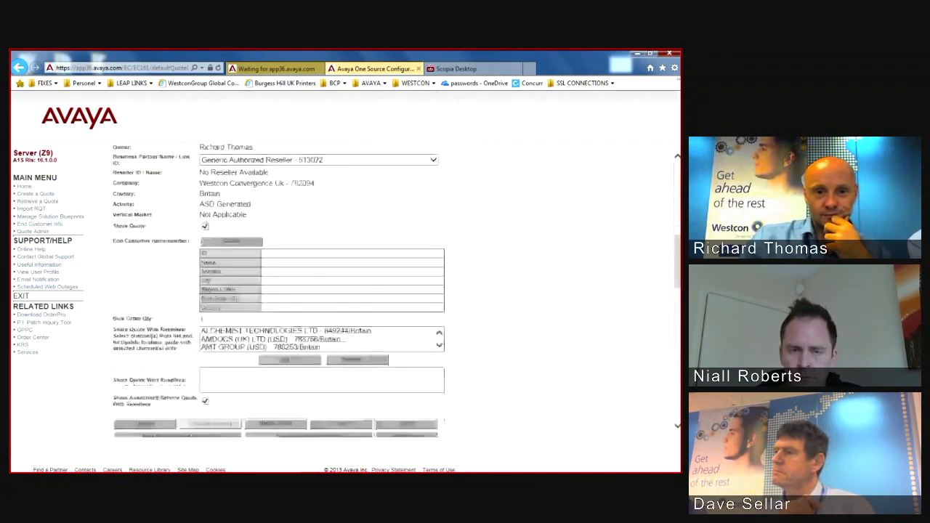
pyautogui.scroll(-5, 397, 291)
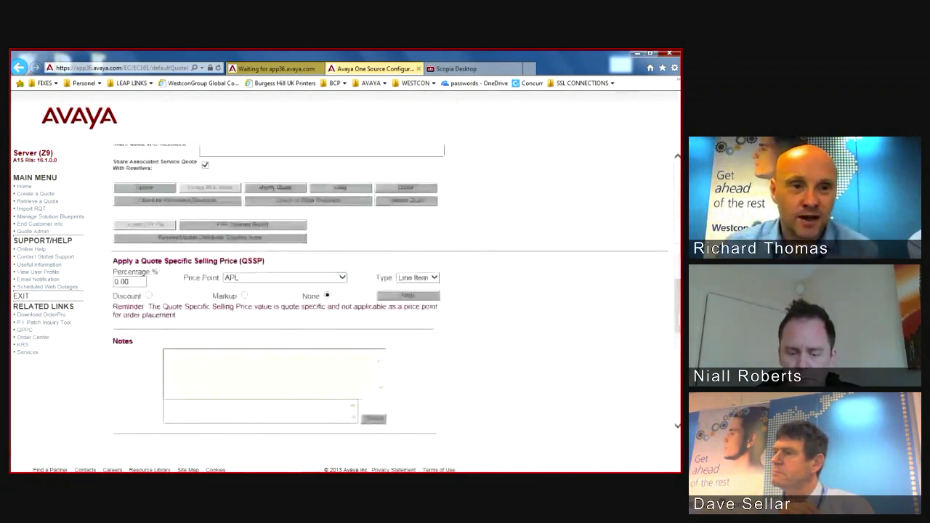
pyautogui.moveTo(114, 213)
pyautogui.mouseDown()
pyautogui.moveTo(228, 217)
pyautogui.moveTo(238, 169)
pyautogui.moveTo(101, 195)
pyautogui.moveTo(113, 216)
pyautogui.mouseUp()
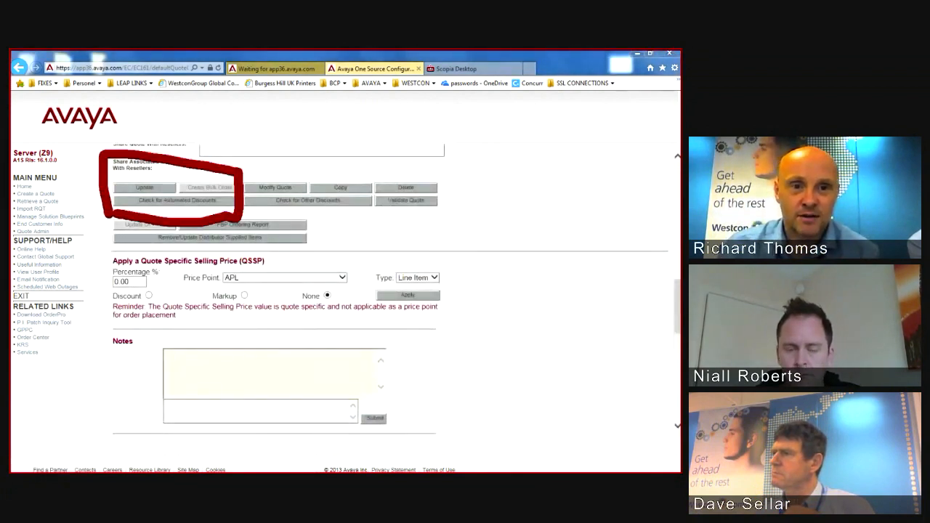
pyautogui.click(178, 200)
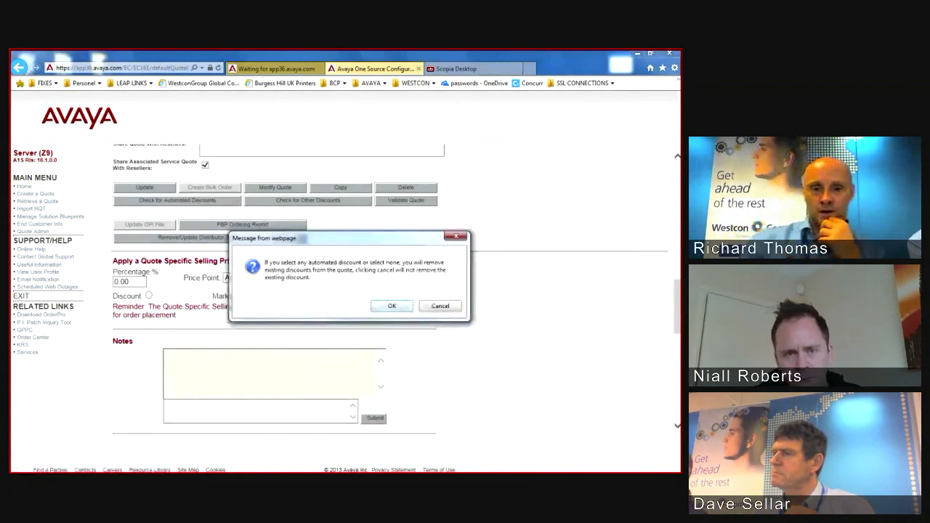
pyautogui.press('Return')
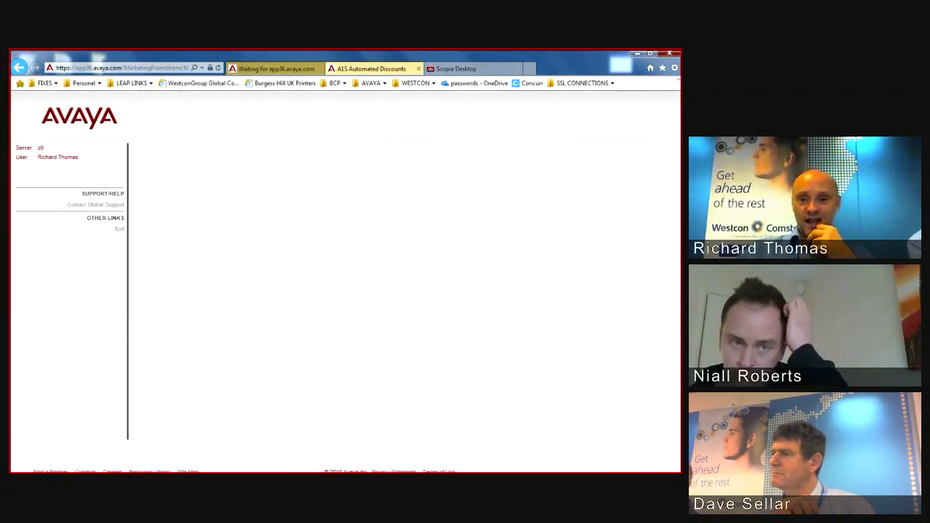
# Step: Agree to the VNPNOW1-EU promotion terms and apply its 902.37 discount to the quote
pyautogui.scroll(-1, 341, 291)
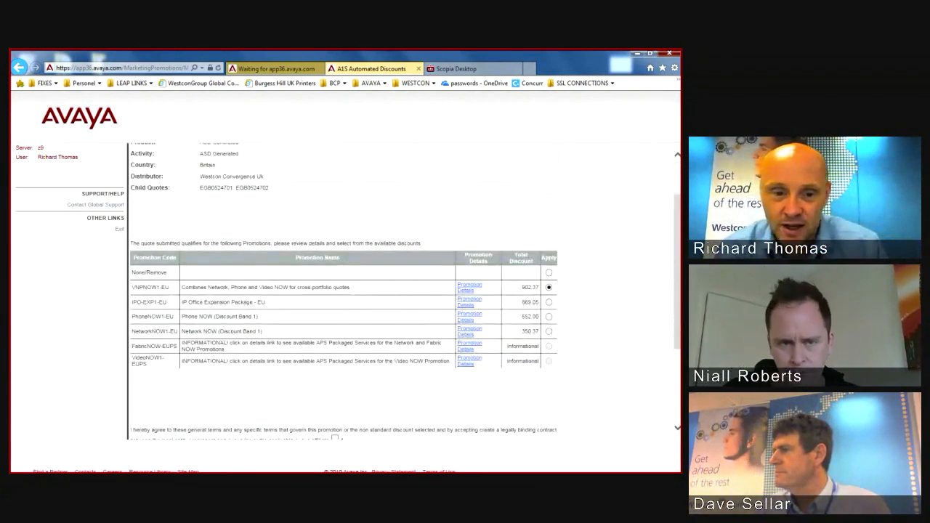
pyautogui.scroll(-2, 342, 291)
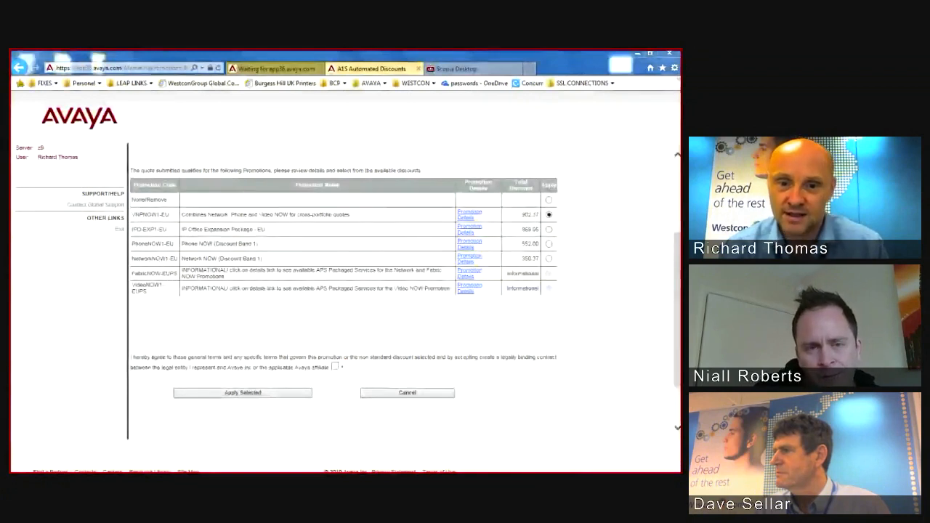
pyautogui.click(335, 366)
pyautogui.click(242, 392)
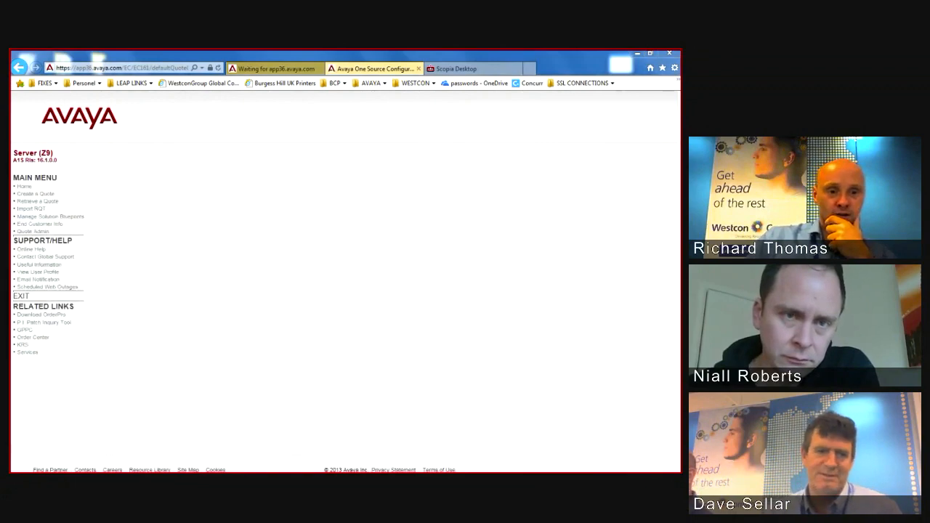
# Step: Tick Avaya List Price under Quote Output Report and generate the report as Excel
pyautogui.scroll(-3, 392, 291)
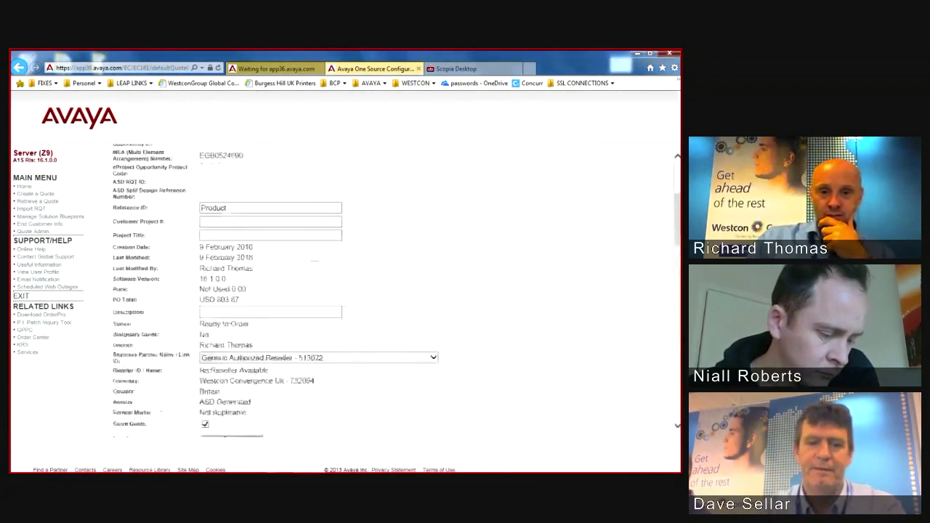
pyautogui.scroll(-5, 345, 291)
pyautogui.scroll(-1, 345, 291)
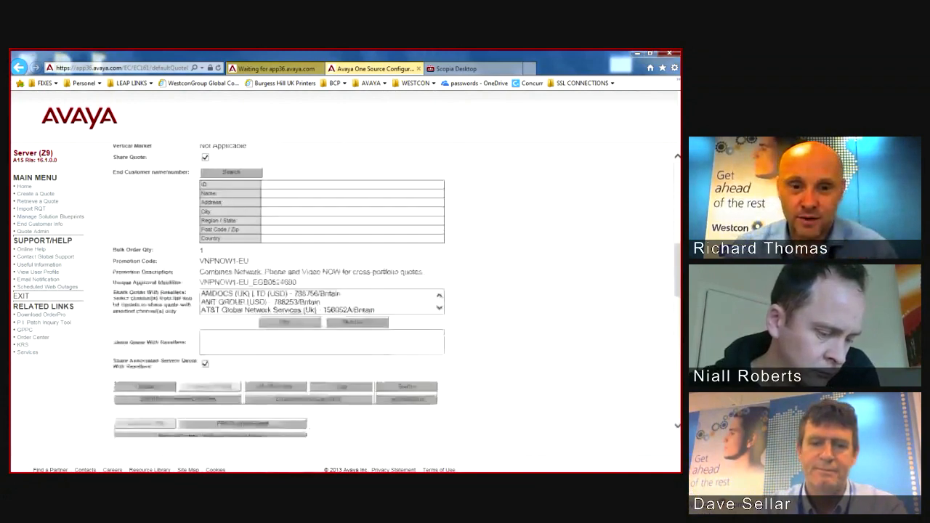
pyautogui.scroll(-8, 345, 291)
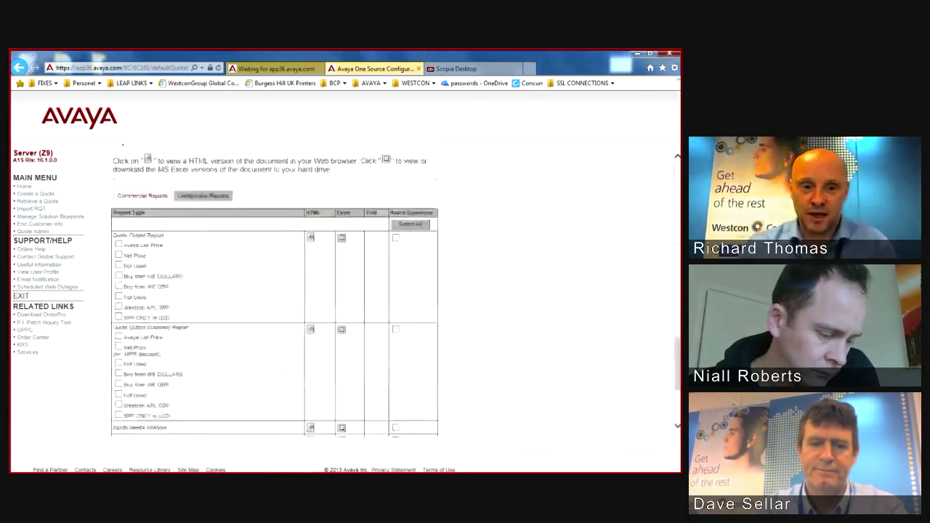
pyautogui.click(119, 245)
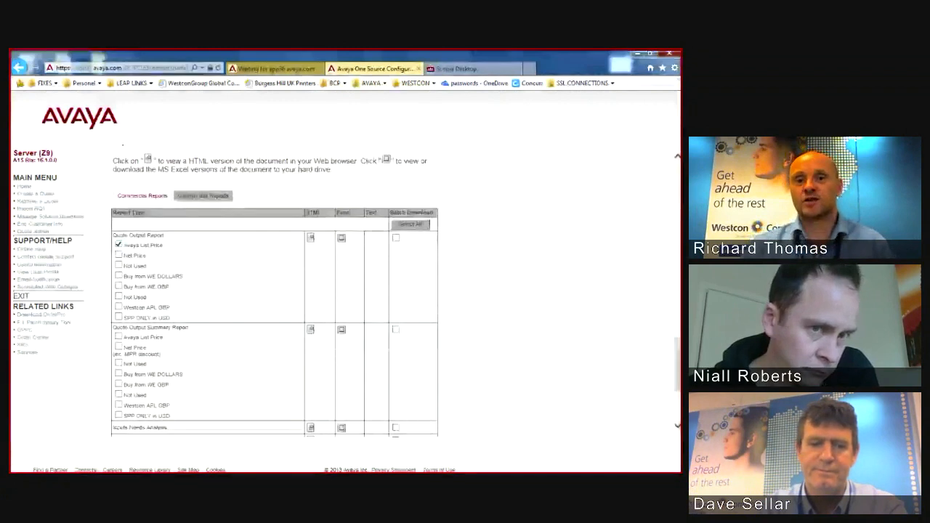
pyautogui.click(342, 238)
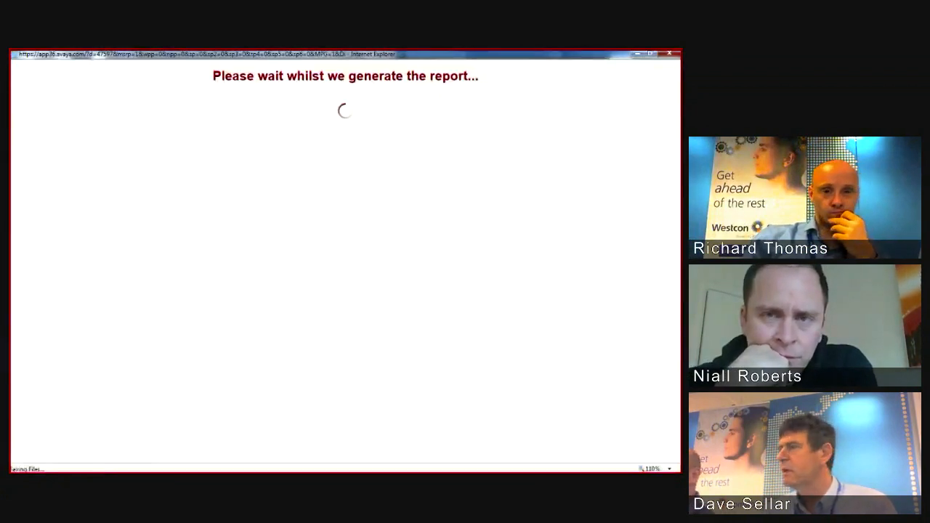
# Step: Open the downloaded quote report in Excel and scroll down to the Total Price block
pyautogui.click(468, 464)
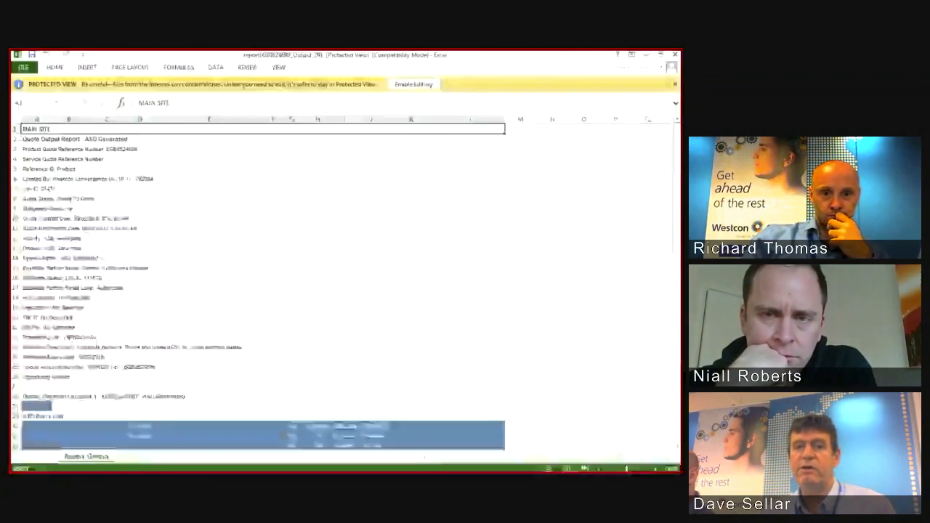
pyautogui.scroll(-6, 255, 290)
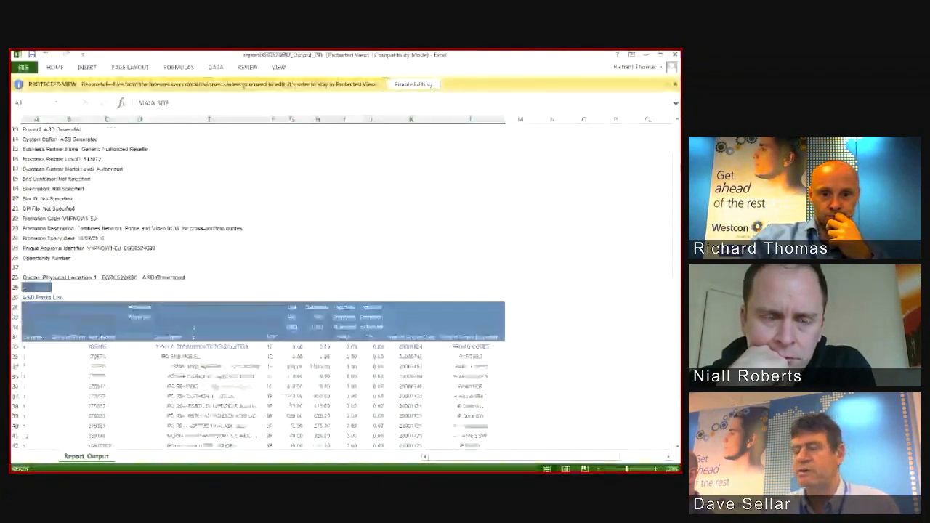
pyautogui.scroll(-6, 254, 290)
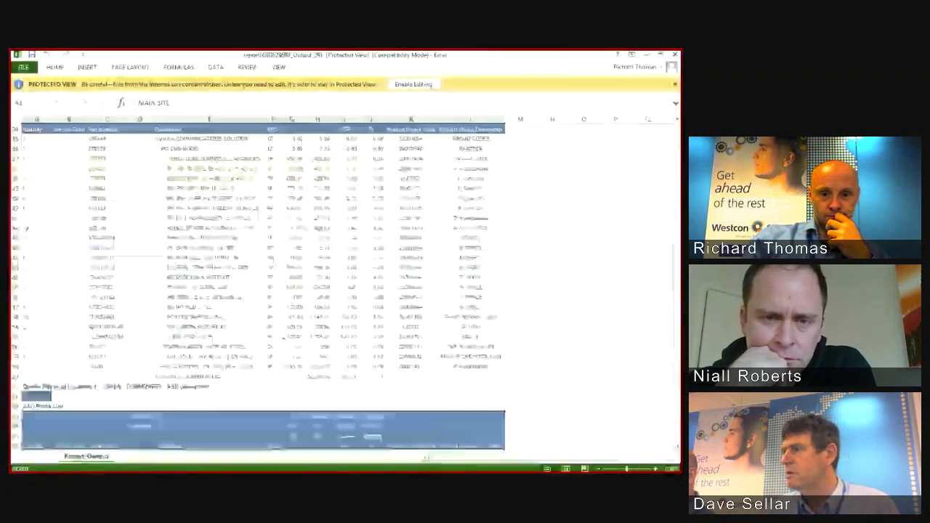
pyautogui.scroll(-2, 430, 85)
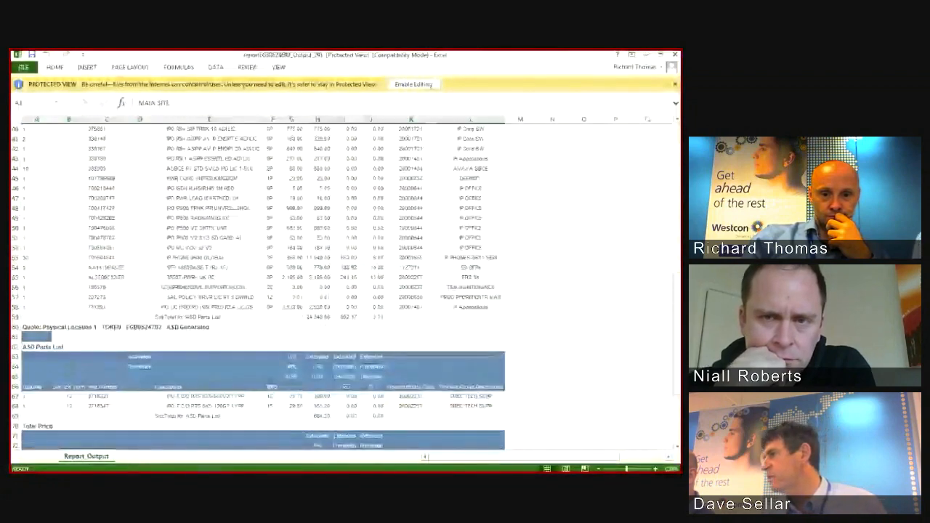
pyautogui.scroll(-4, 430, 85)
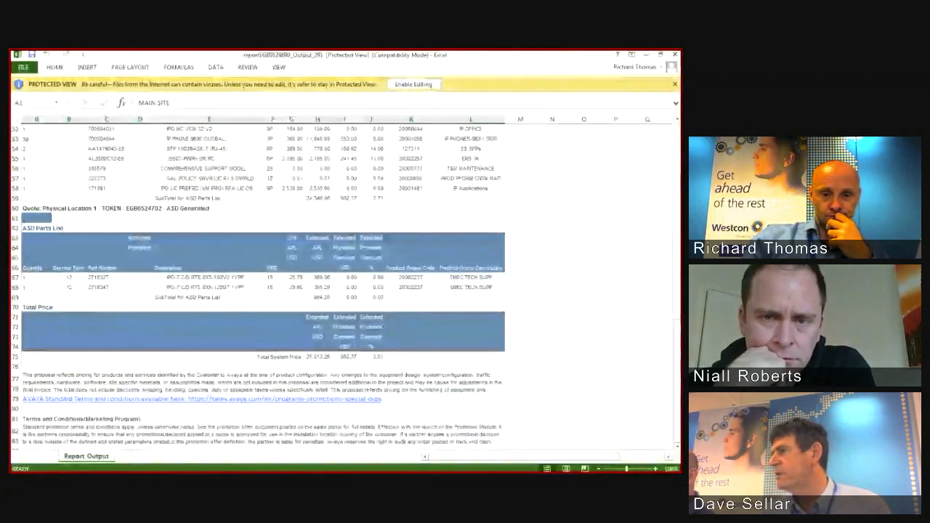
# Step: Check the Total System Price of 25,012.26 and the 902.37 promotion discount, then close Excel
pyautogui.click(471, 357)
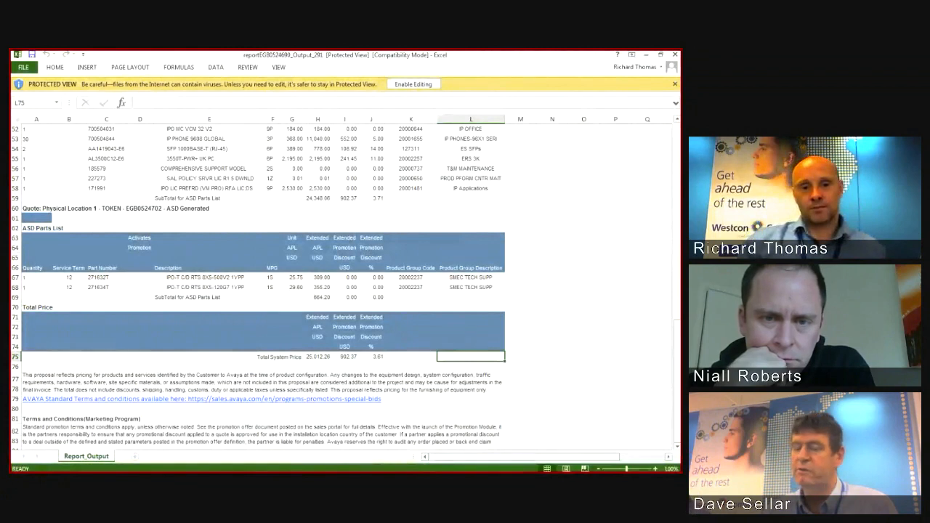
pyautogui.click(317, 367)
pyautogui.click(318, 356)
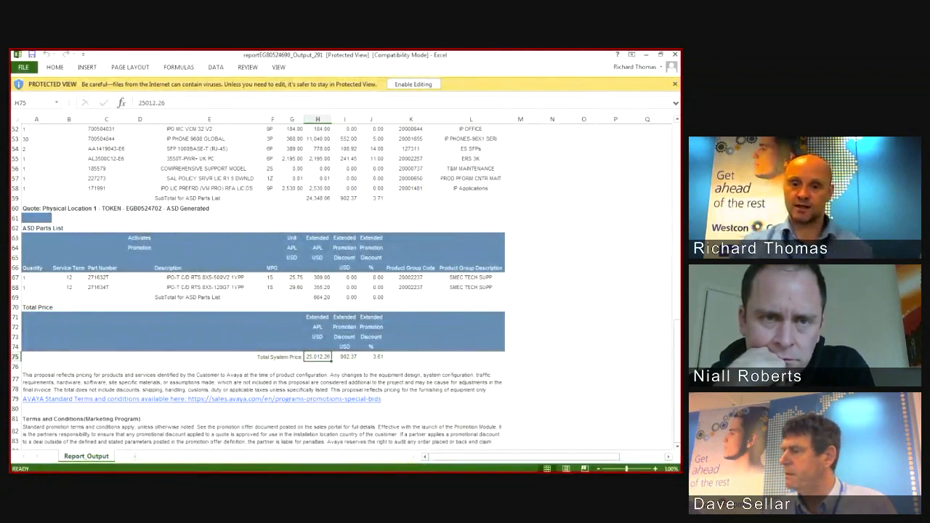
pyautogui.click(470, 357)
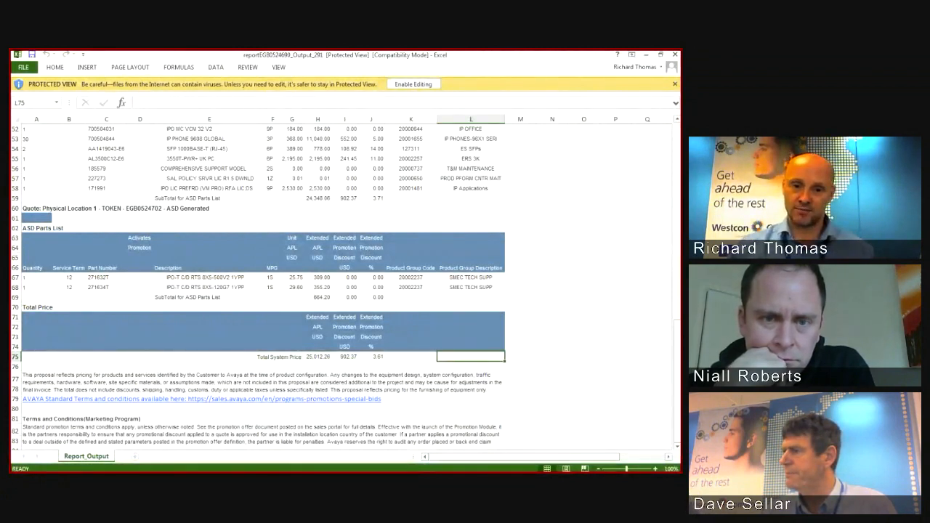
pyautogui.click(318, 357)
pyautogui.click(345, 357)
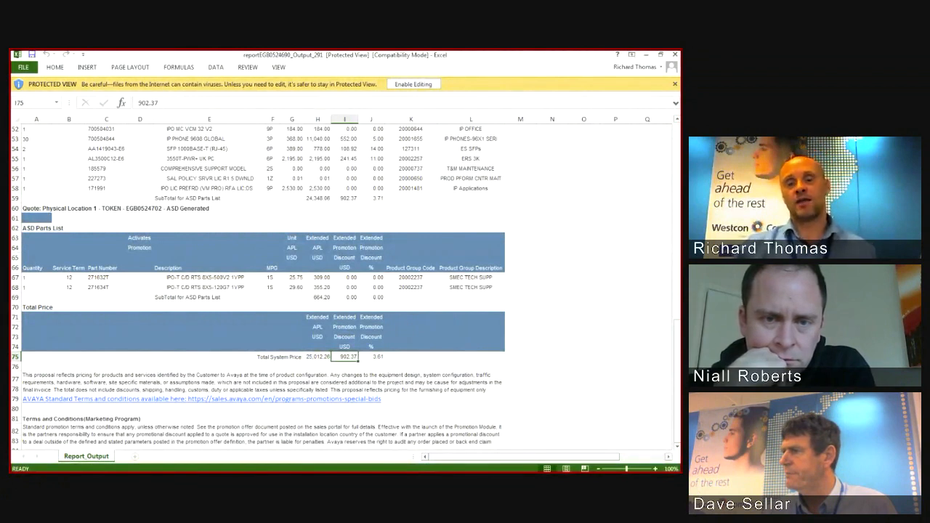
pyautogui.click(471, 357)
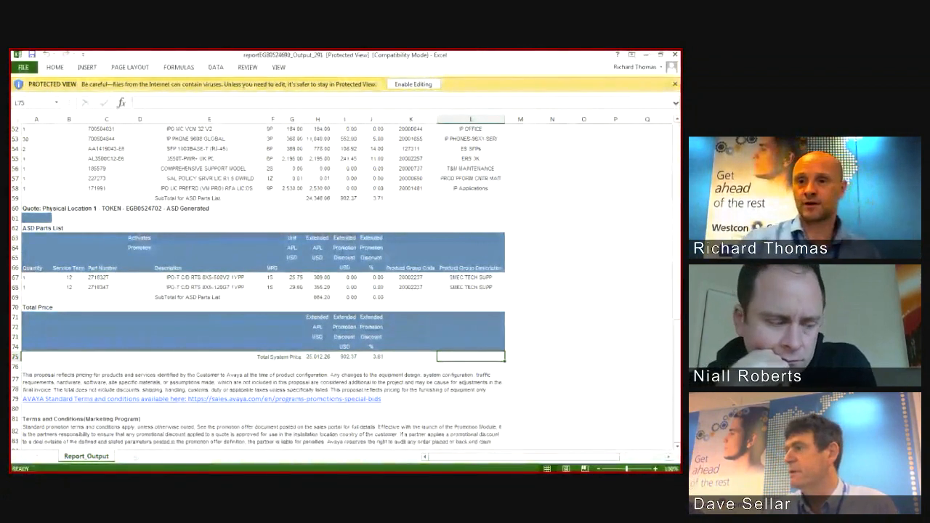
pyautogui.click(675, 55)
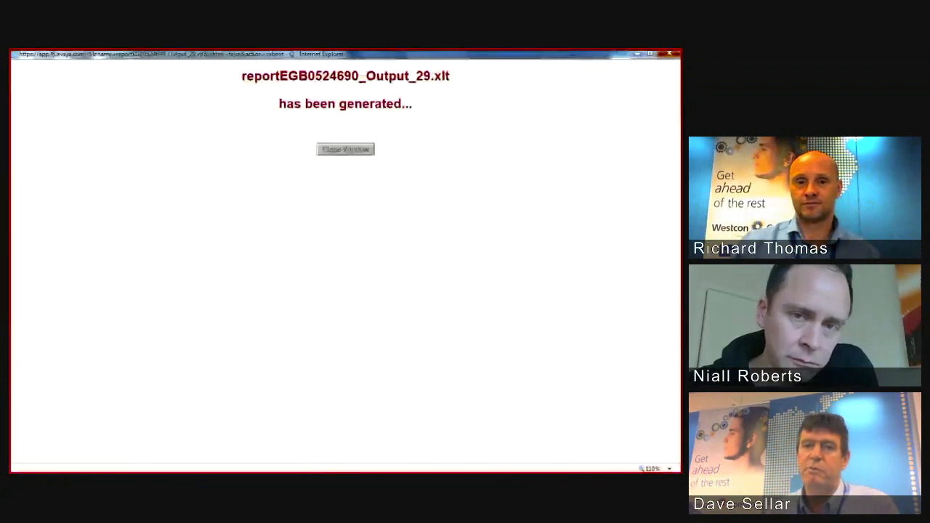
# Step: Dismiss the report-generated notice and scroll back to the top of the quote page
pyautogui.click(670, 54)
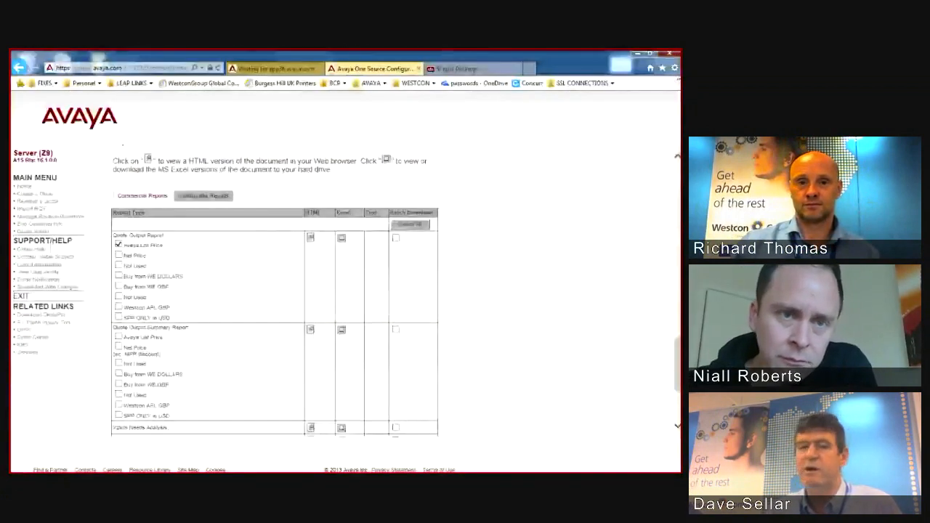
pyautogui.scroll(3, 396, 291)
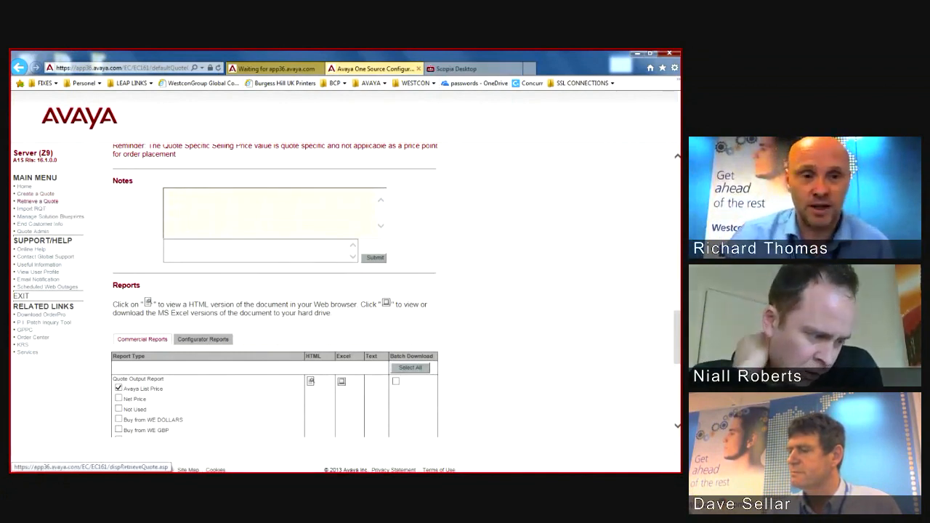
pyautogui.scroll(4, 277, 291)
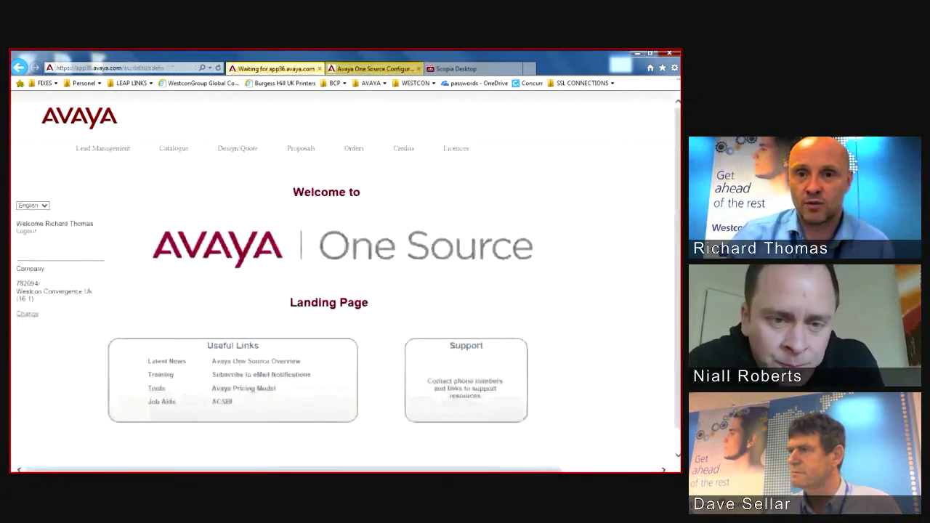
# Step: Close the finished quote configurator tab and start creating a new quote
pyautogui.hotkey('ctrl', 'w')
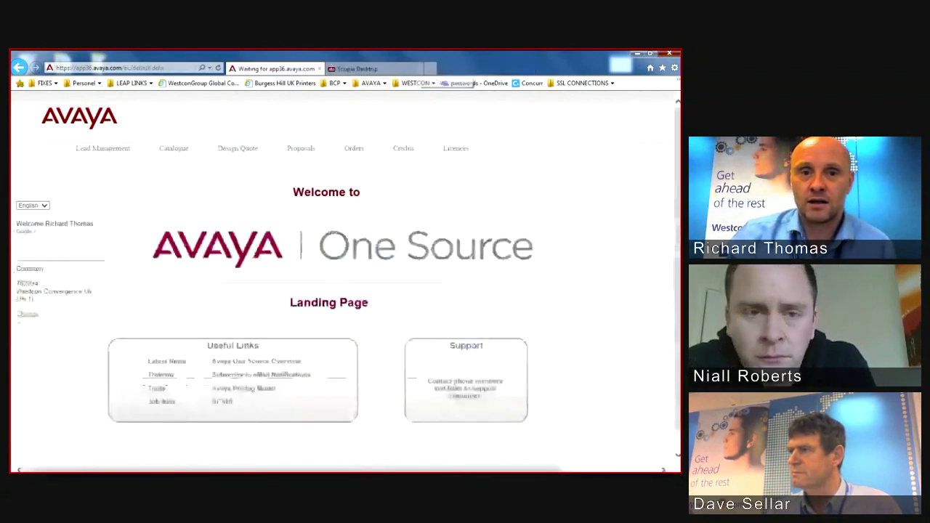
pyautogui.moveTo(238, 149)
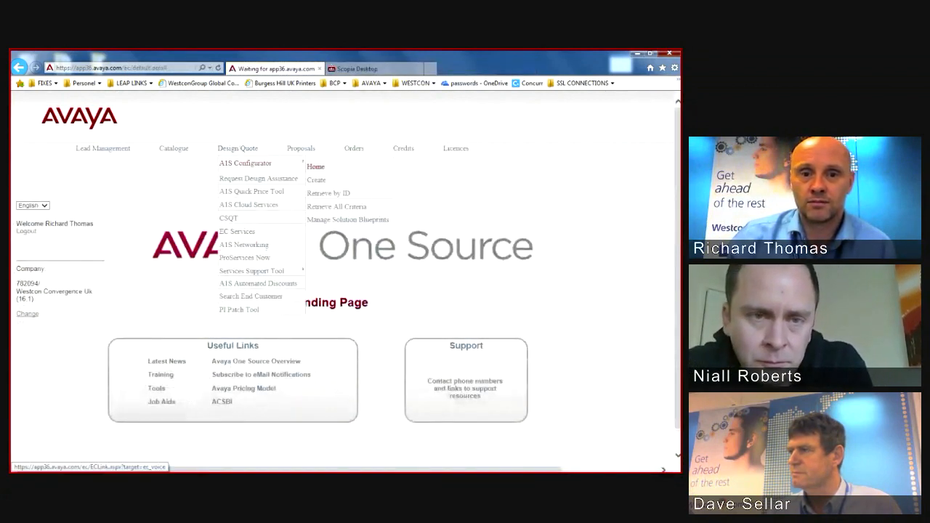
pyautogui.click(316, 179)
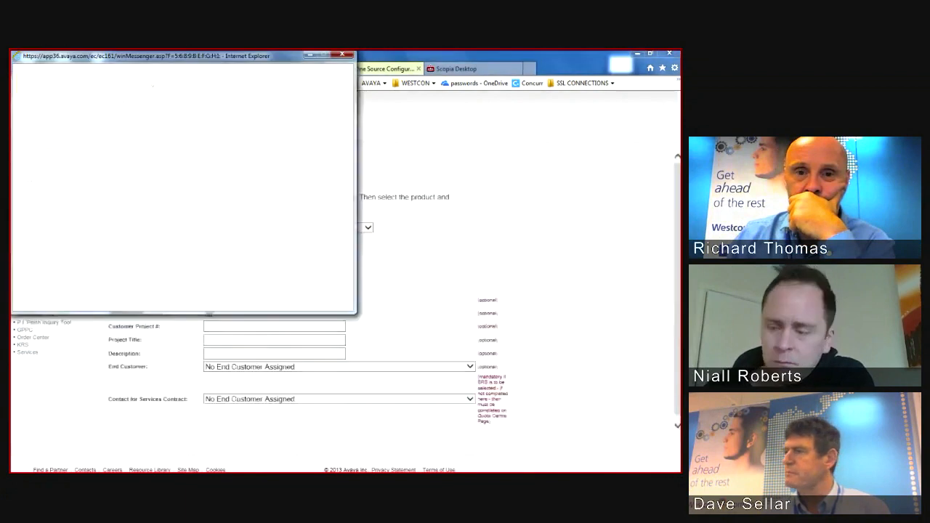
# Step: Select 'IP Office / B5800 Branch Gateway' as the product on the Create a Quote form
pyautogui.click(341, 55)
pyautogui.click(218, 240)
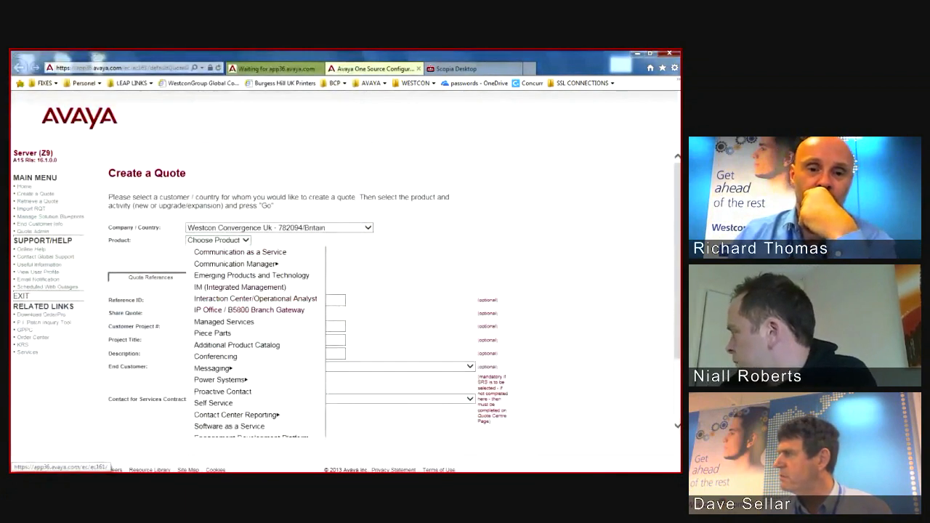
pyautogui.click(249, 309)
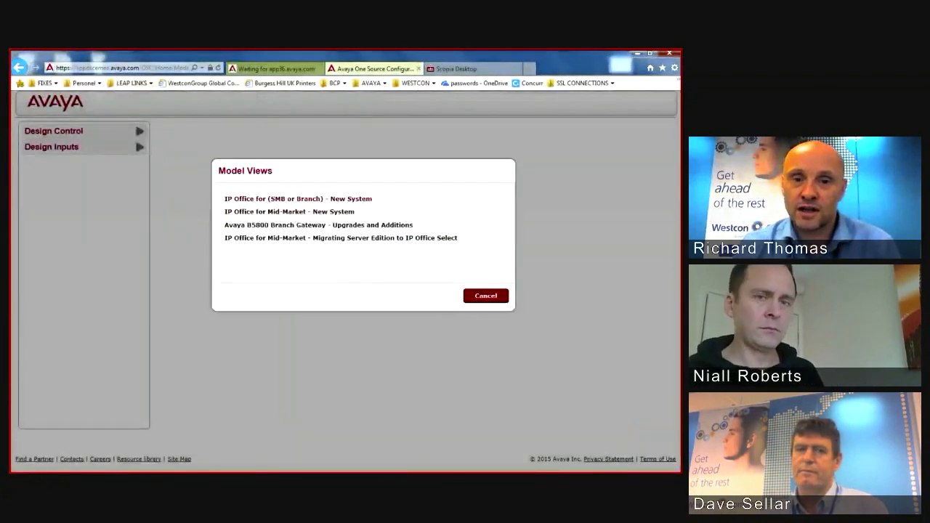
# Step: Choose the 'IP Office for (SMB or Branch) - New System' model view
pyautogui.click(298, 198)
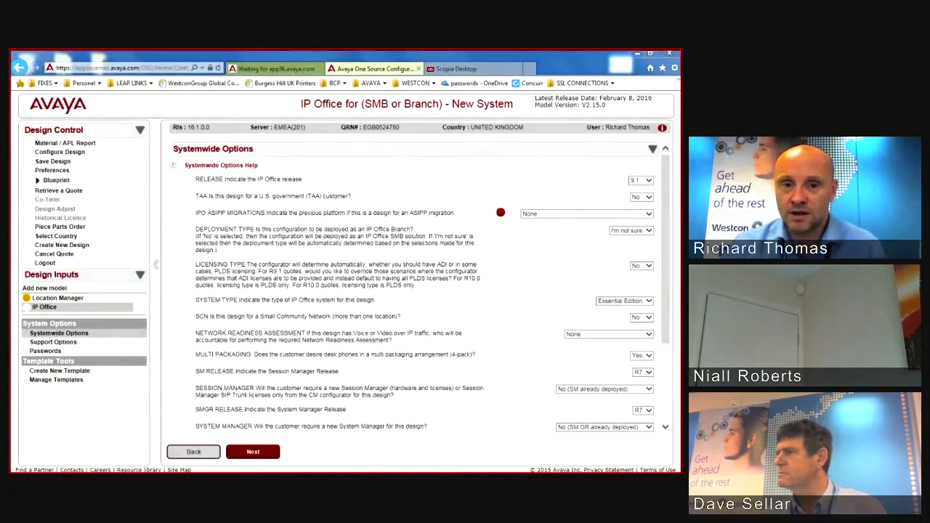
# Step: Try the Deployment Type options, set SCN to No, and reset Deployment Type to I'm not sure
pyautogui.click(588, 233)
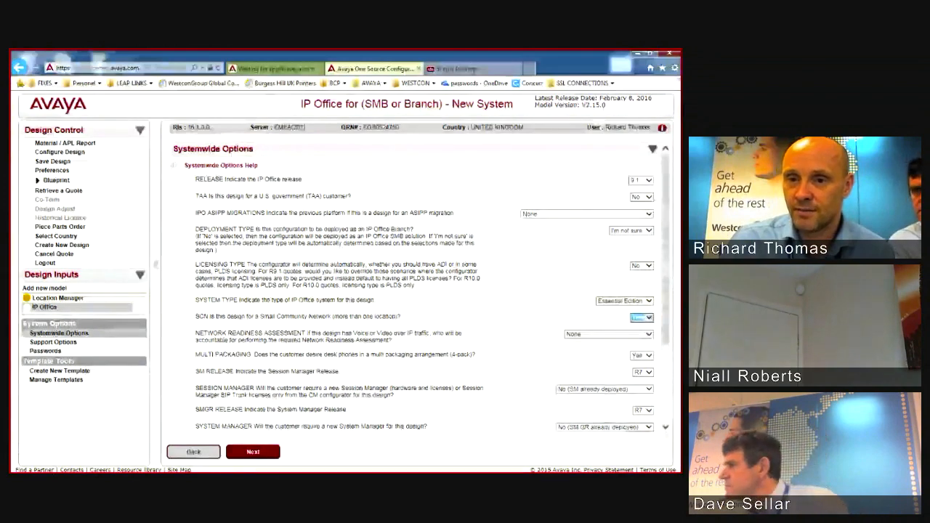
pyautogui.click(648, 231)
pyautogui.click(626, 238)
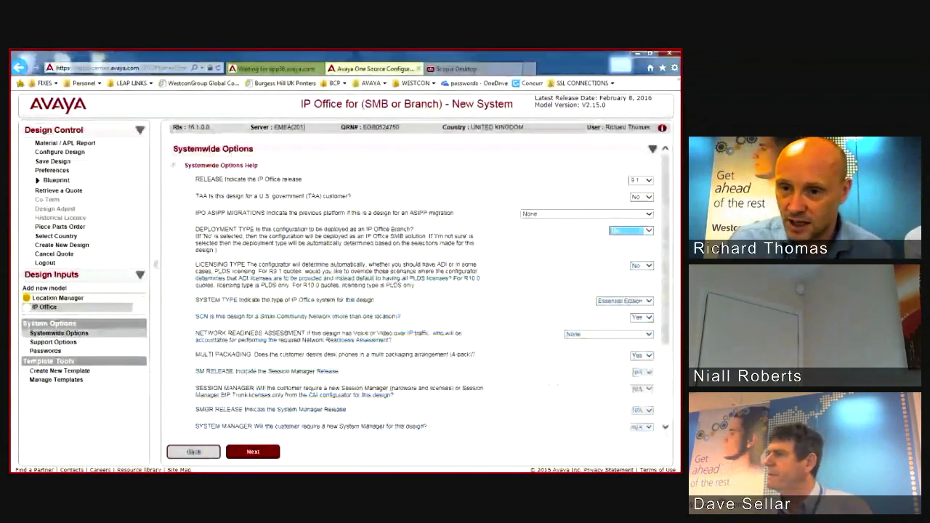
pyautogui.click(648, 231)
pyautogui.click(629, 238)
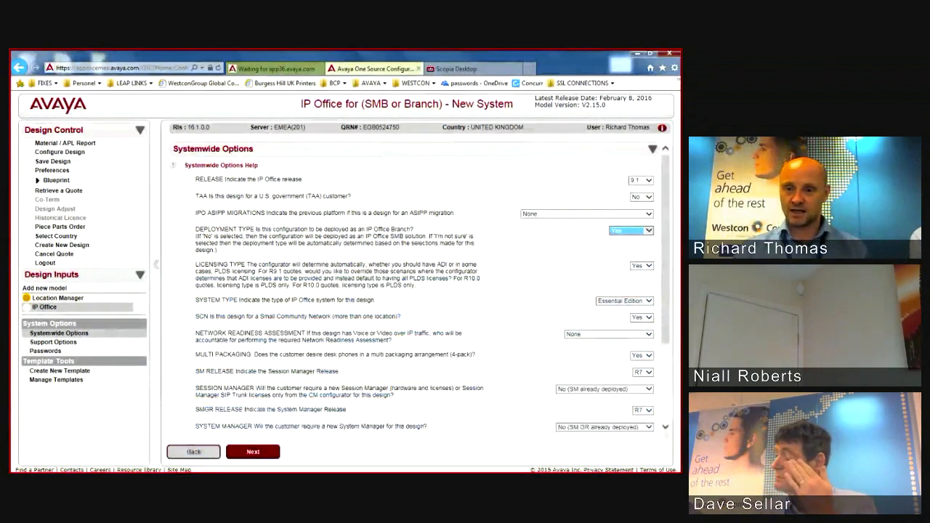
pyautogui.click(649, 318)
pyautogui.click(639, 310)
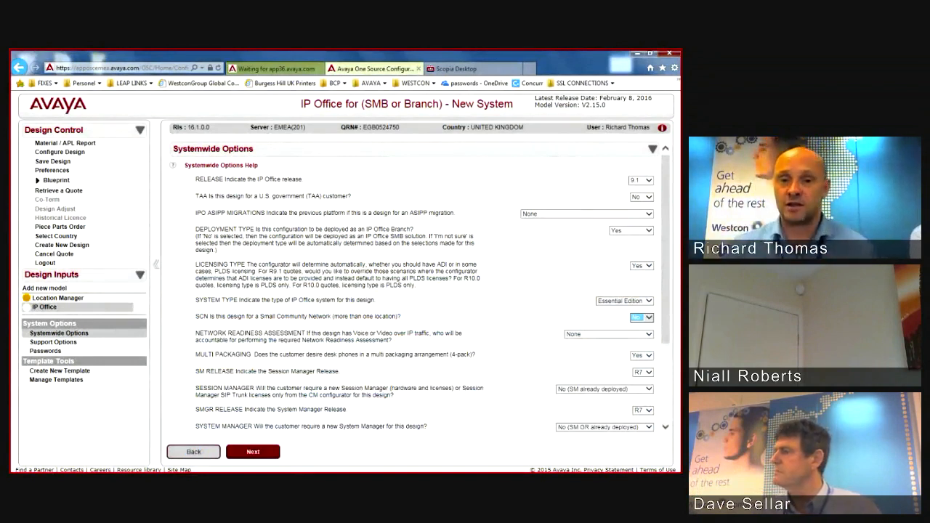
pyautogui.click(648, 230)
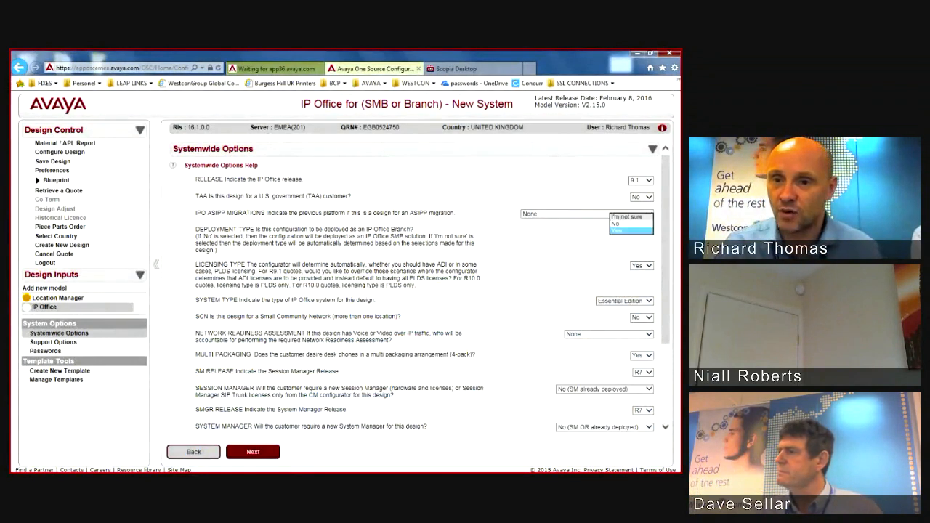
pyautogui.click(631, 216)
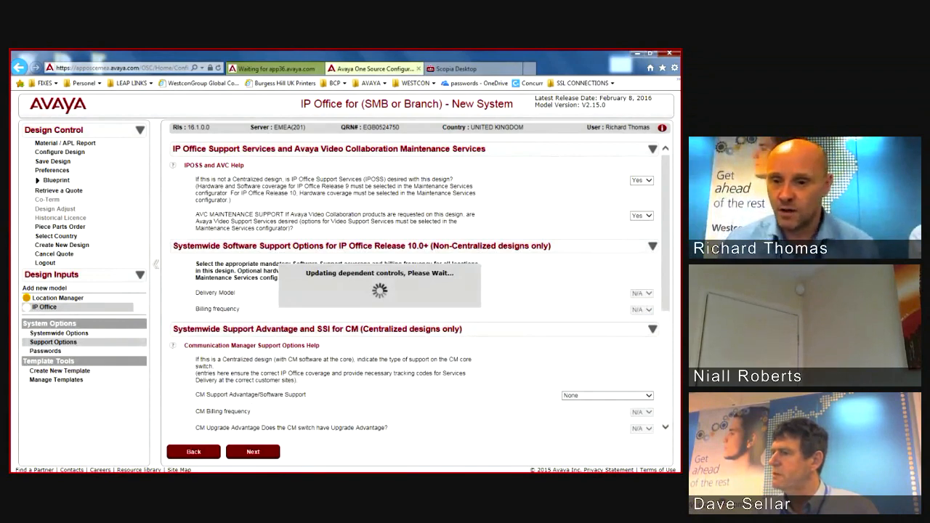
# Step: Set Telephone Type to 'manually selects telephones' and go to the Location Manager
pyautogui.click(609, 291)
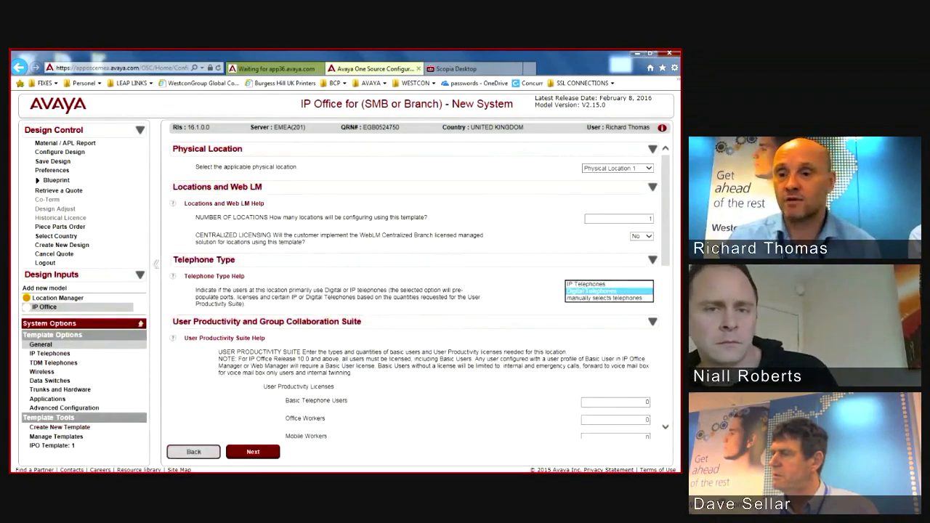
pyautogui.scroll(-2, 412, 291)
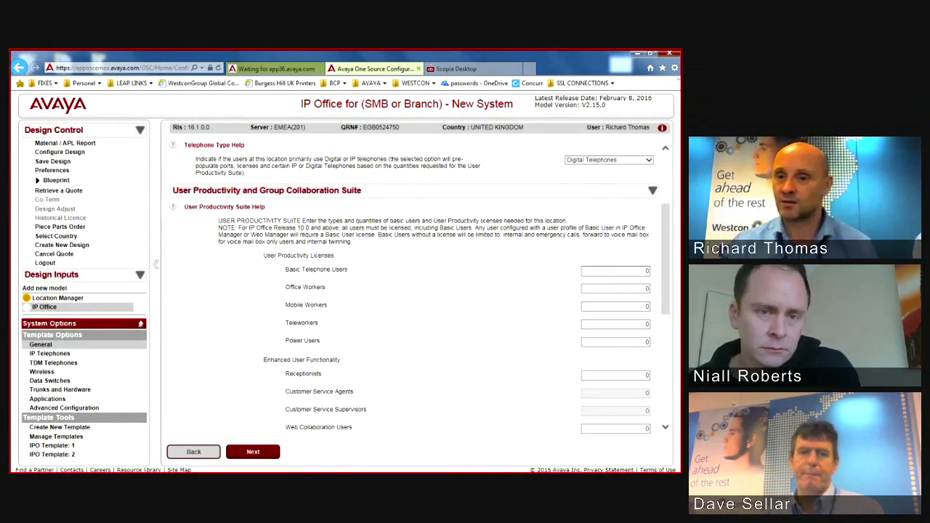
pyautogui.click(648, 160)
pyautogui.click(609, 168)
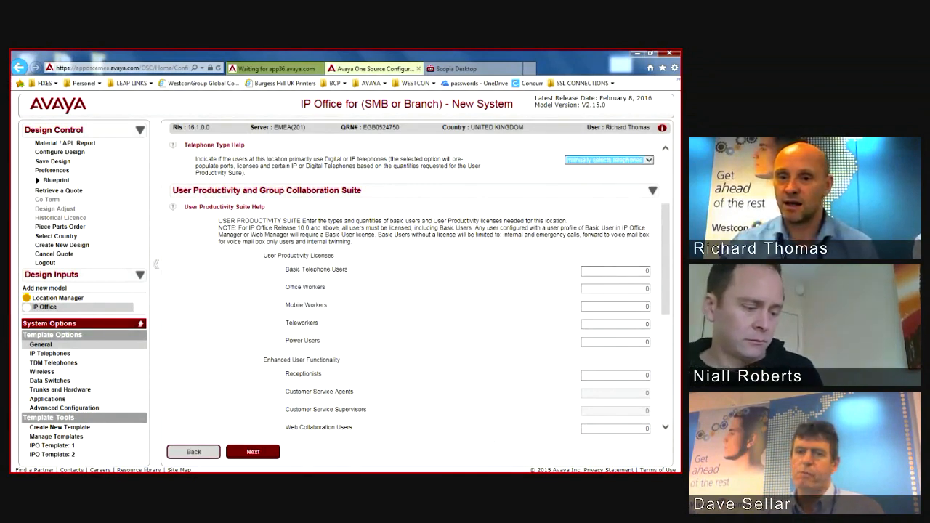
pyautogui.moveTo(666, 240)
pyautogui.mouseDown()
pyautogui.moveTo(666, 296)
pyautogui.moveTo(666, 249)
pyautogui.mouseUp()
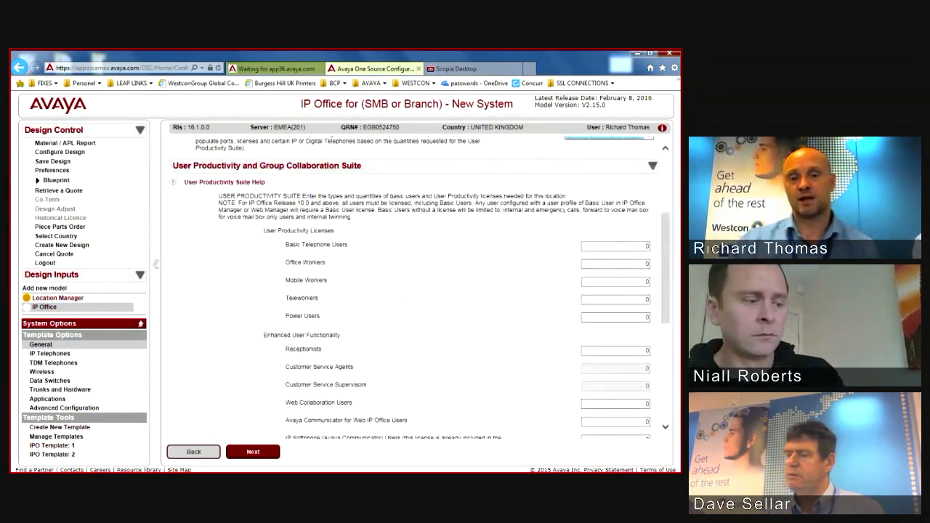
pyautogui.click(57, 298)
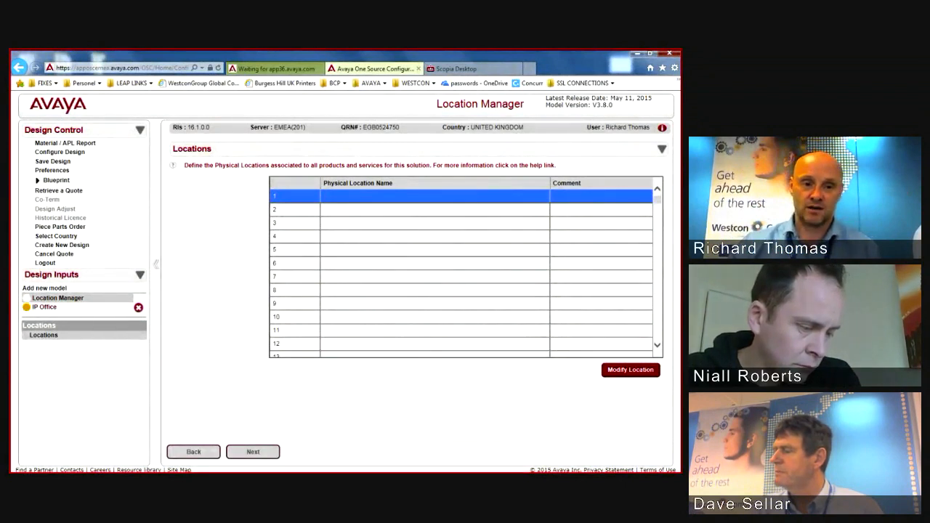
# Step: Go back from the Location Manager to the IP Office entry under Design Inputs
pyautogui.click(44, 308)
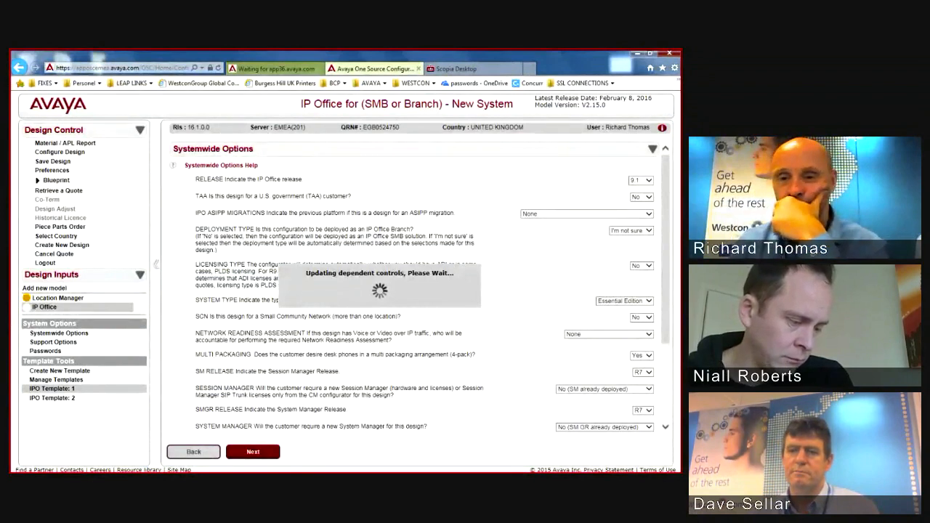
# Step: Set Telephone Type to manually selected telephones and enter 10 Office Workers
pyautogui.click(618, 289)
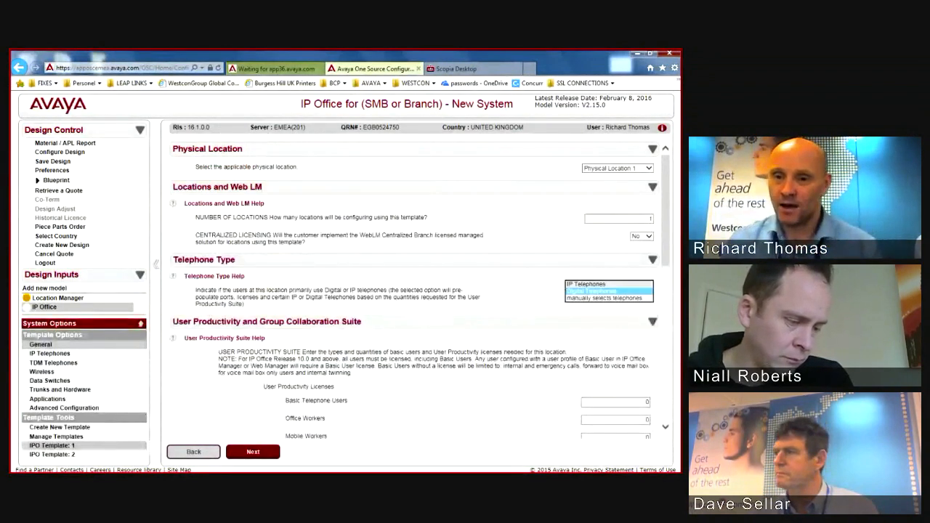
pyautogui.click(605, 298)
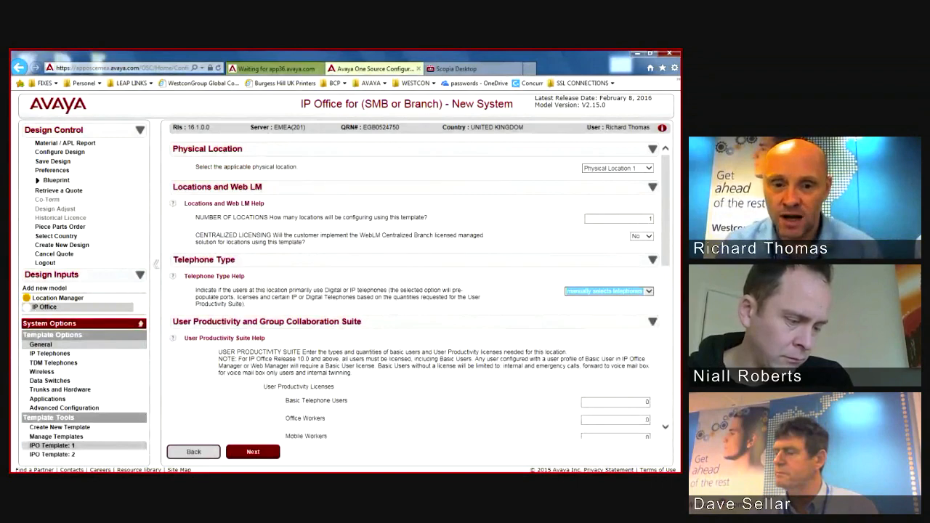
pyautogui.scroll(-3, 614, 291)
pyautogui.click(639, 291)
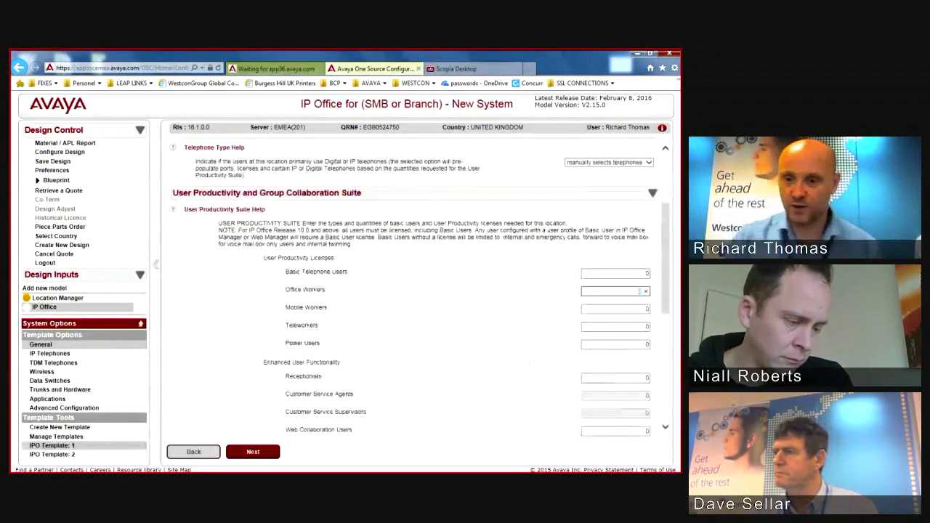
pyautogui.write('10')
pyautogui.press('Tab')
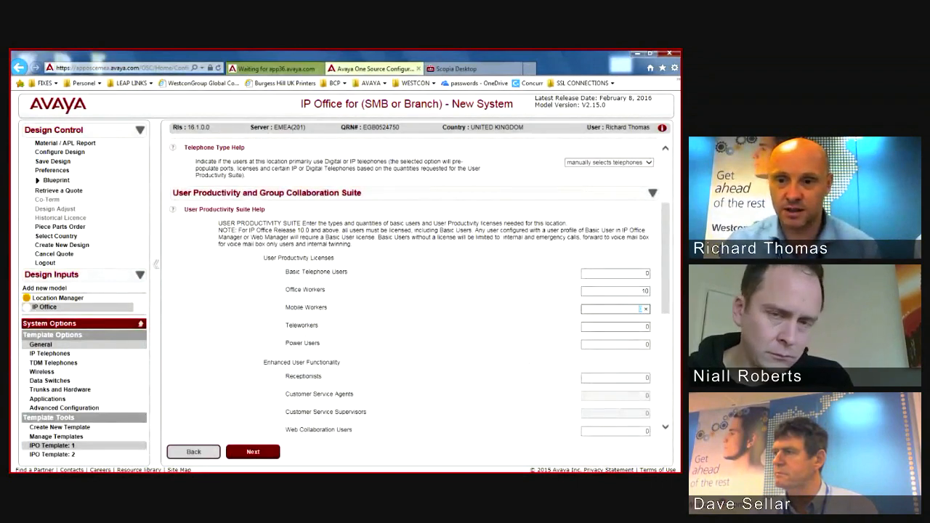
pyautogui.scroll(1, 419, 287)
pyautogui.scroll(4, 414, 291)
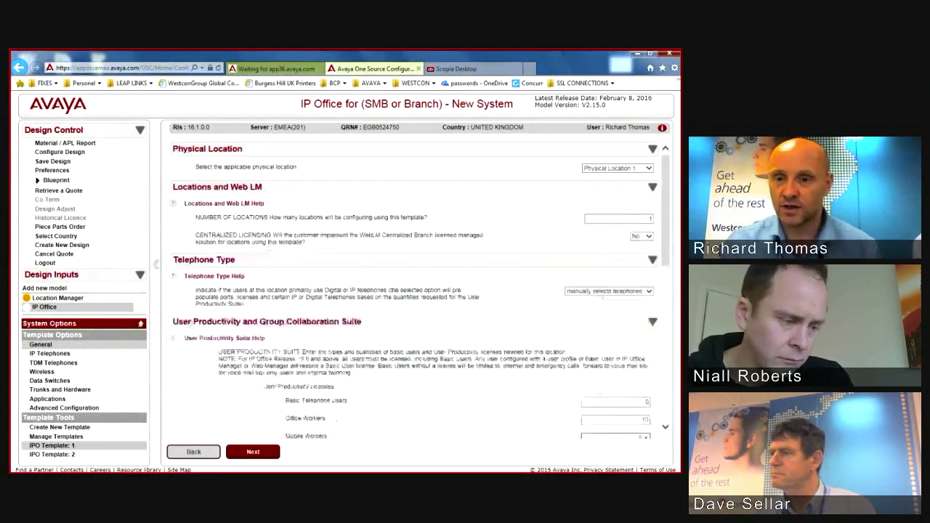
pyautogui.scroll(-10, 414, 291)
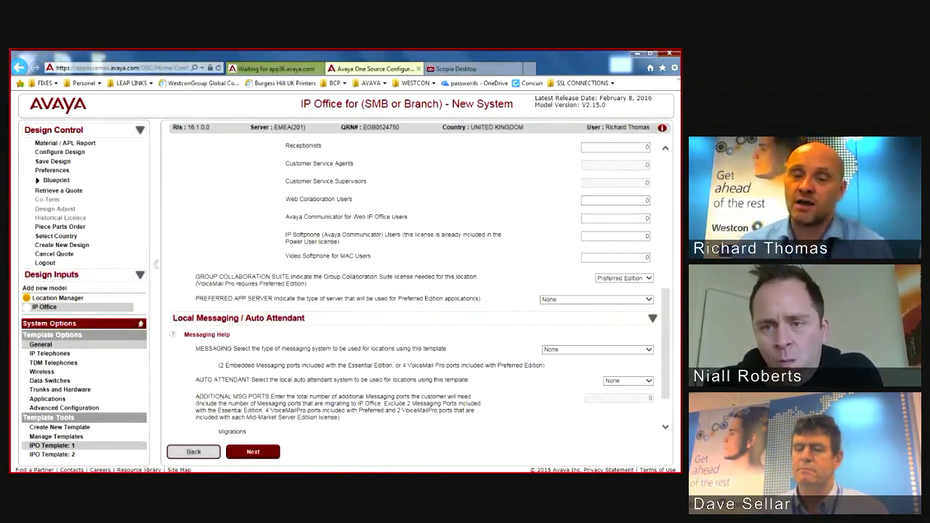
# Step: Choose VoiceMail Pro as messaging system and Customer Provided as the preferred app server
pyautogui.click(597, 350)
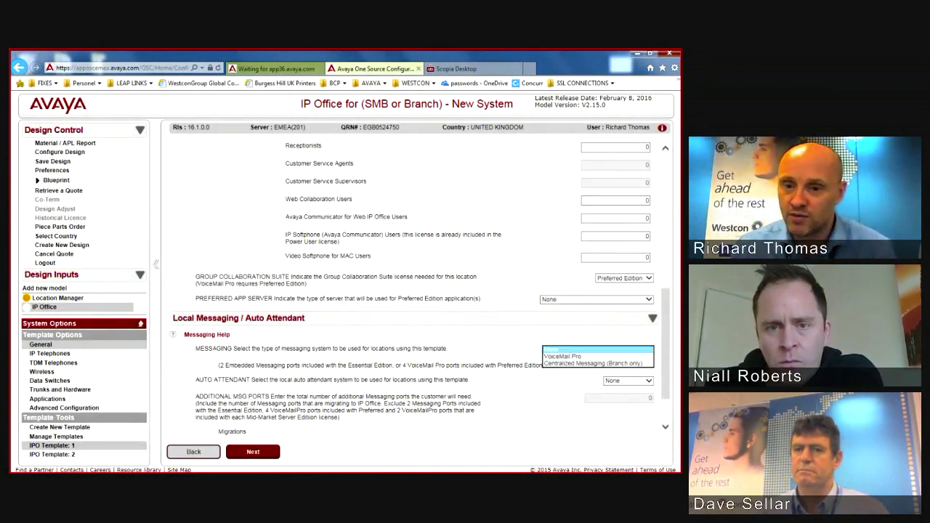
pyautogui.click(574, 357)
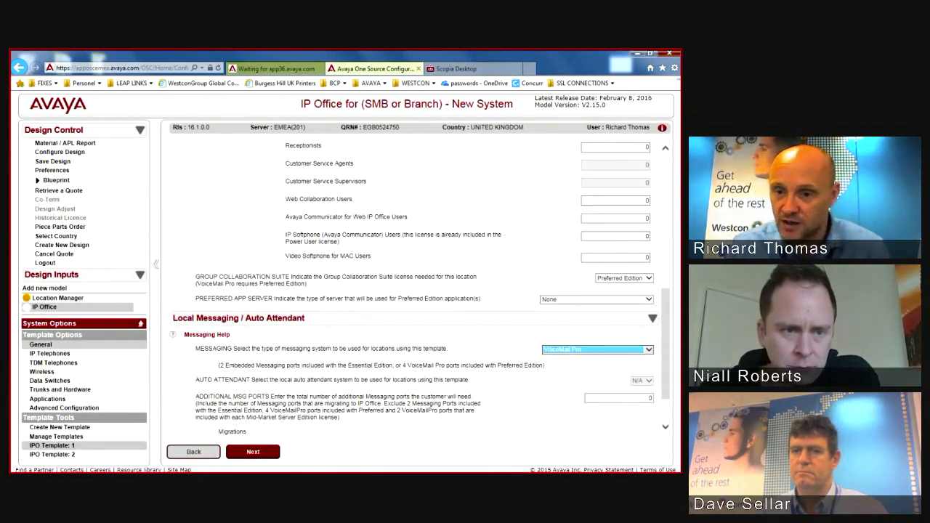
pyautogui.click(595, 298)
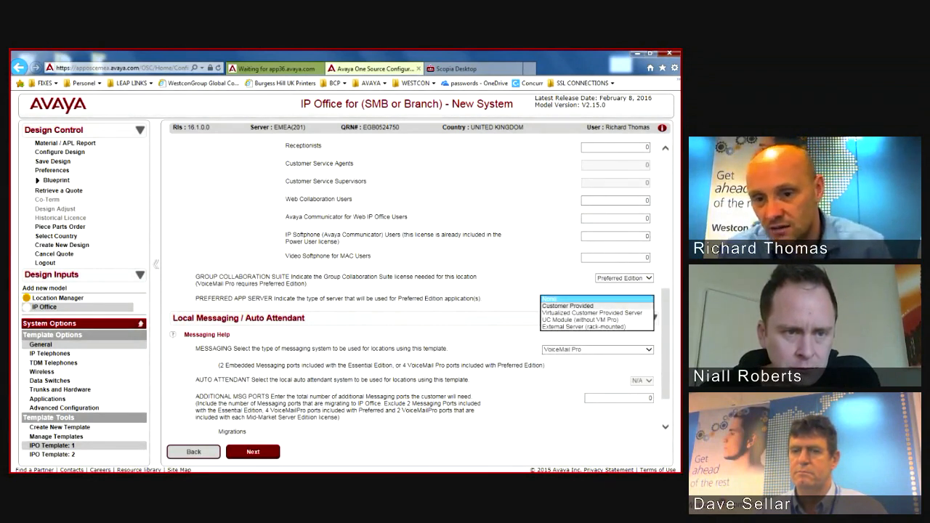
pyautogui.press('Down')
pyautogui.press('Down')
pyautogui.press('Down')
pyautogui.press('Down')
pyautogui.press('Return')
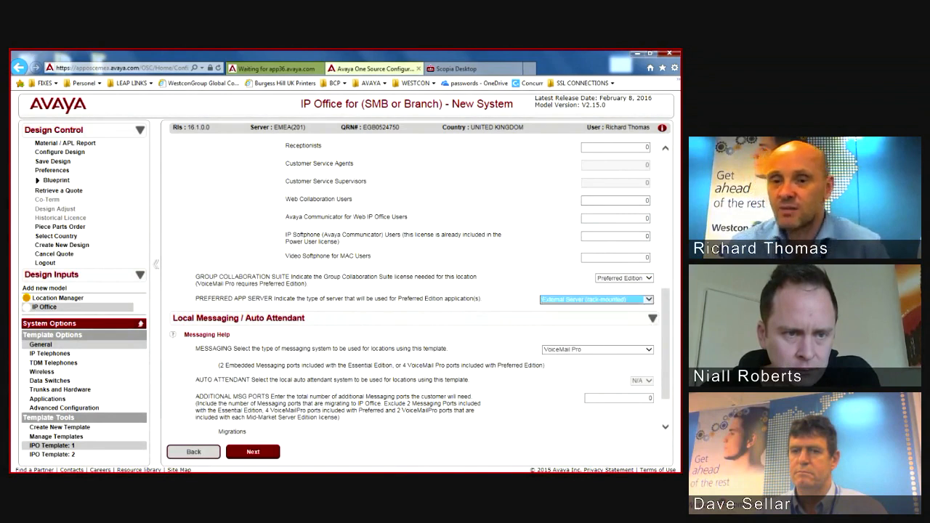
pyautogui.hotkey('alt', 'Down')
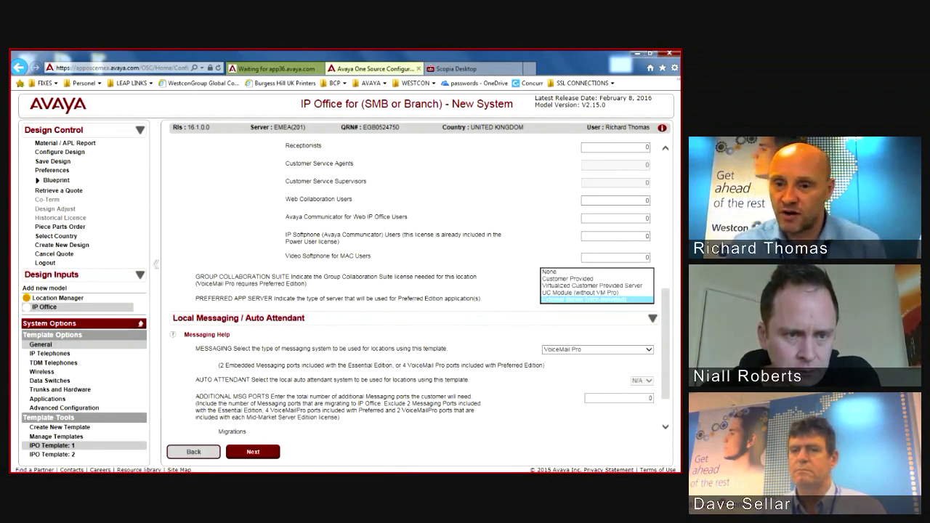
pyautogui.press('Up')
pyautogui.press('Return')
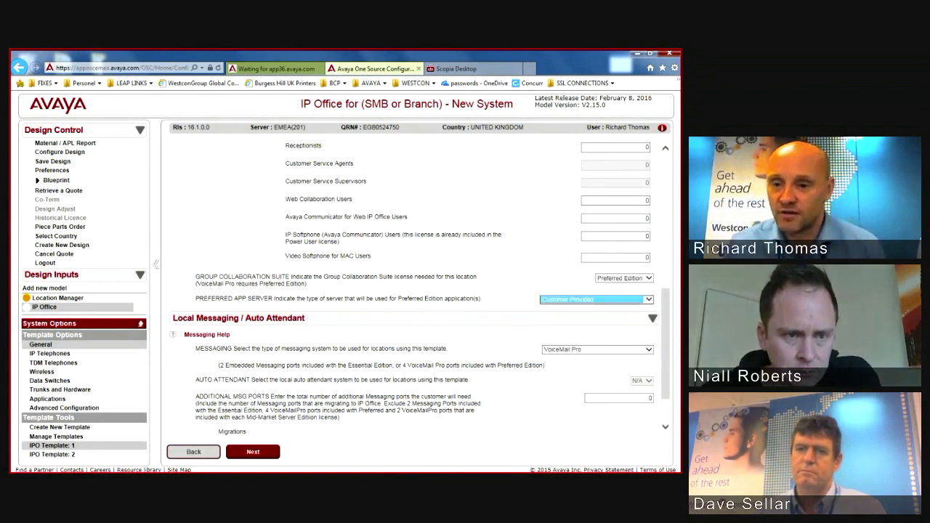
# Step: Enter 12 additional messaging ports and move on to the text-to-speech ports
pyautogui.scroll(-1, 414, 291)
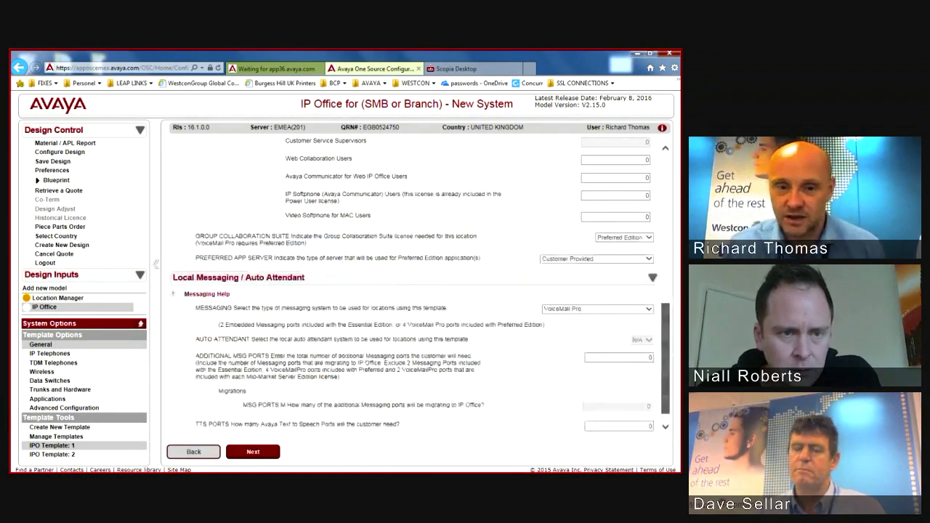
pyautogui.scroll(-1, 421, 305)
pyautogui.click(643, 341)
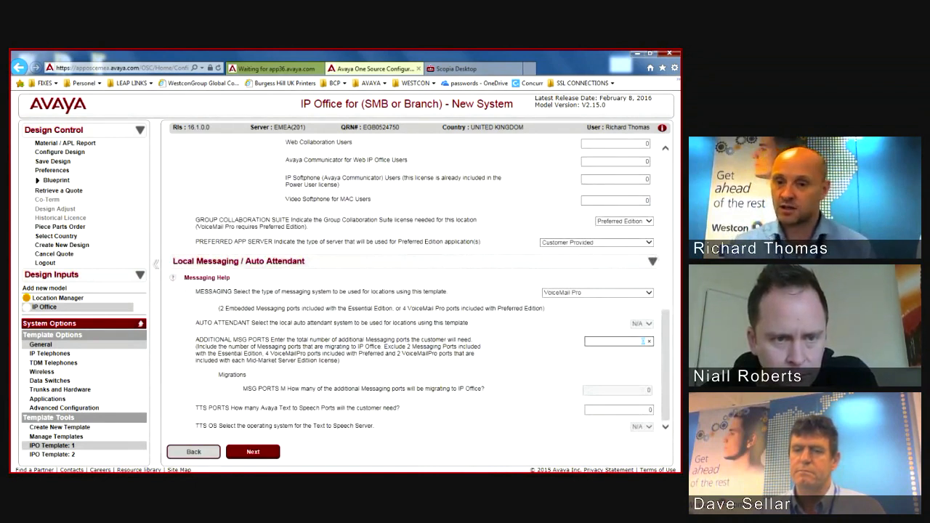
pyautogui.click(642, 410)
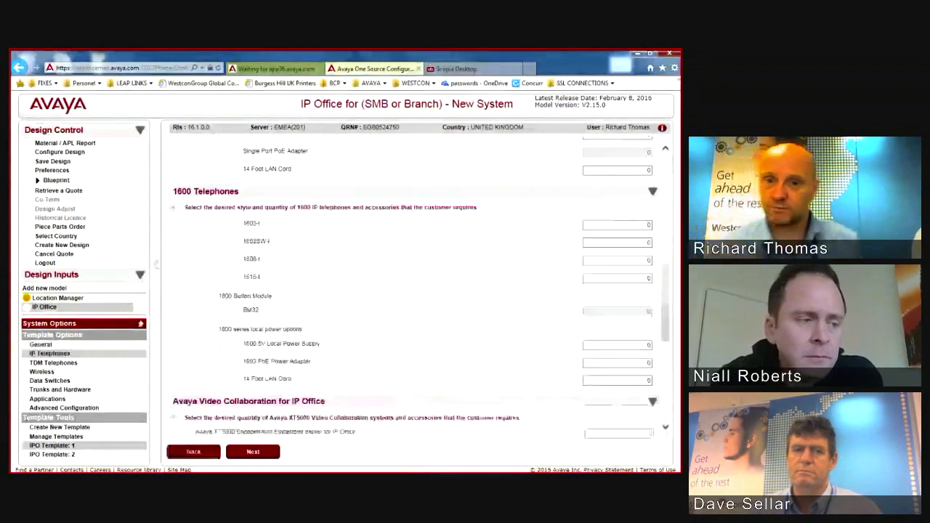
# Step: Enter 100 for the 9608 telephones and review the TDM, wireless and data switch fields
pyautogui.scroll(5, 414, 291)
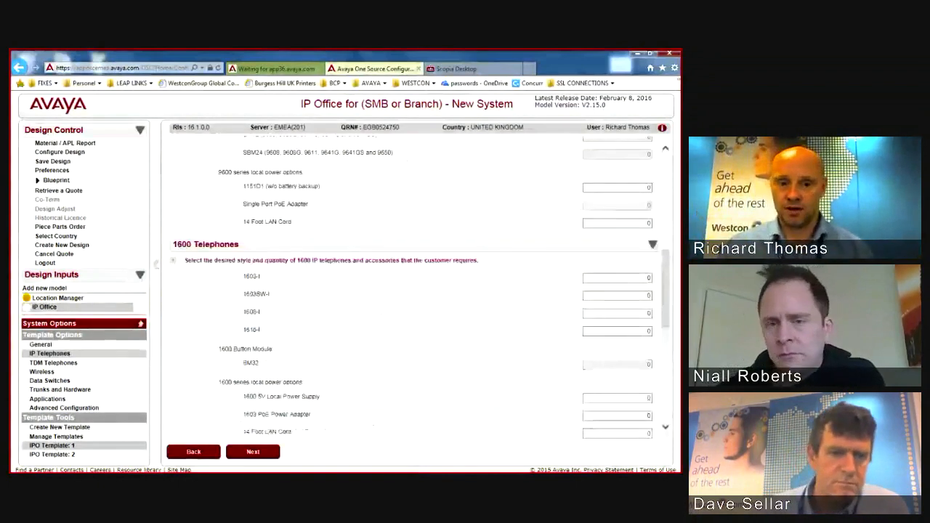
pyautogui.scroll(-2, 414, 290)
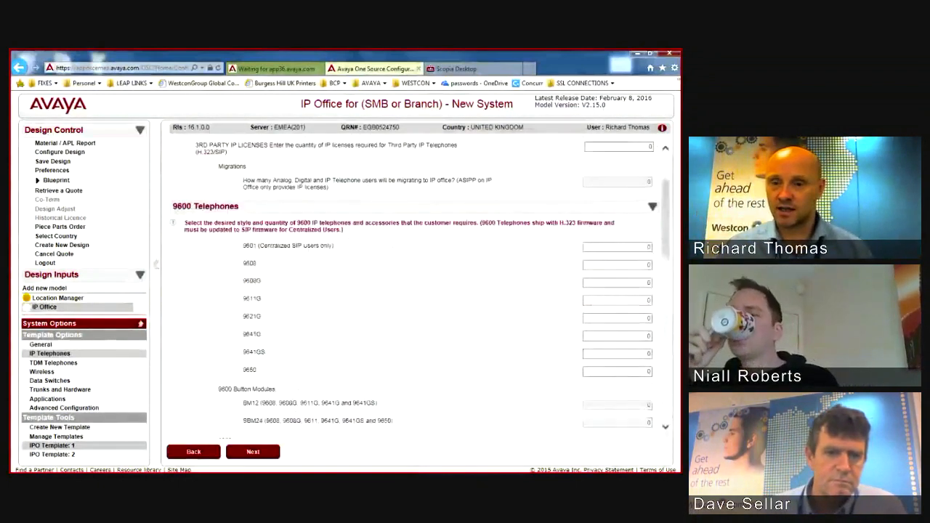
pyautogui.click(642, 265)
pyautogui.write('100')
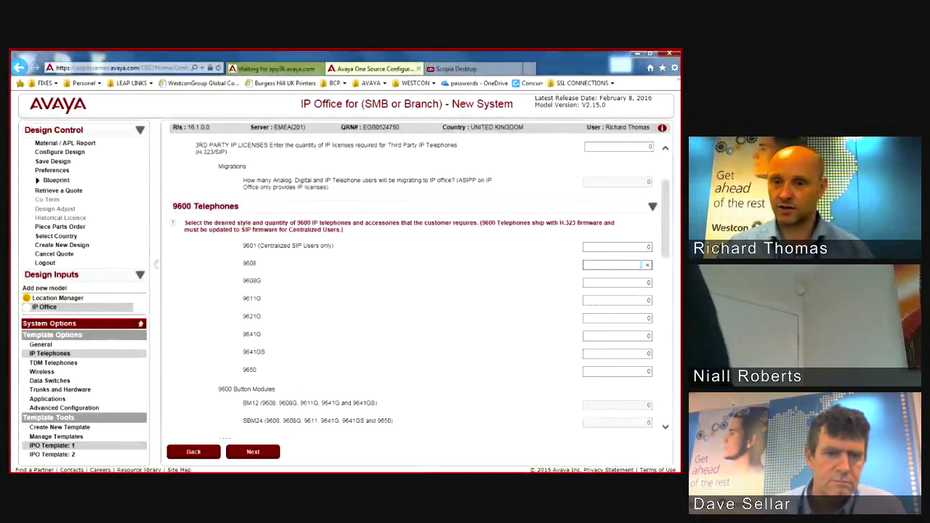
pyautogui.press('Tab')
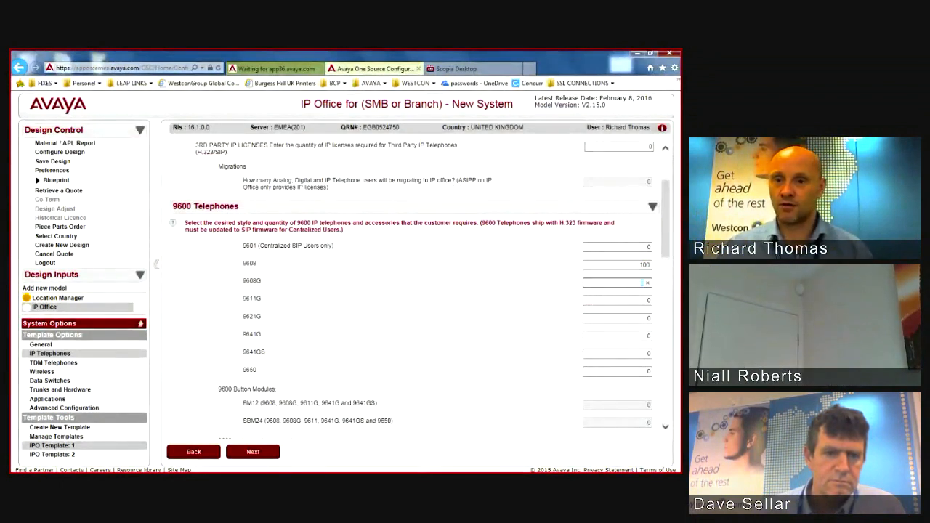
pyautogui.scroll(2, 414, 291)
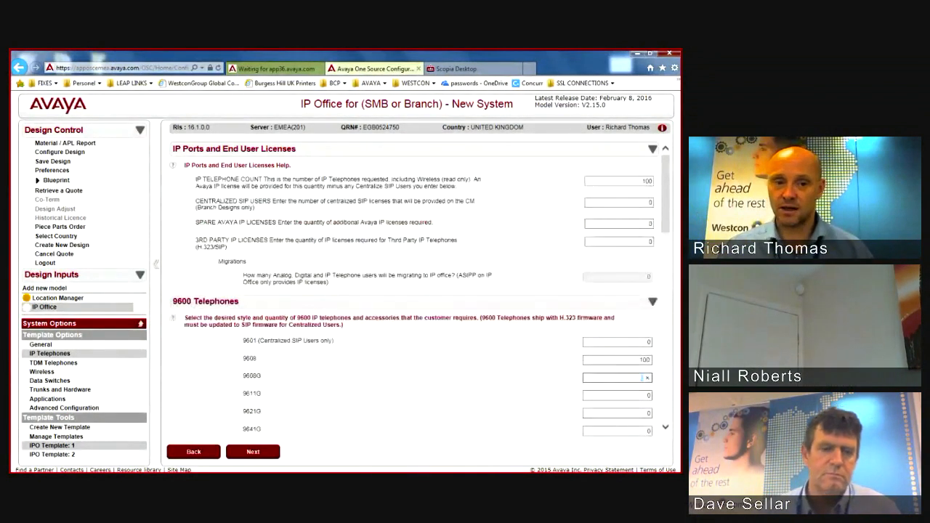
pyautogui.scroll(-8, 642, 377)
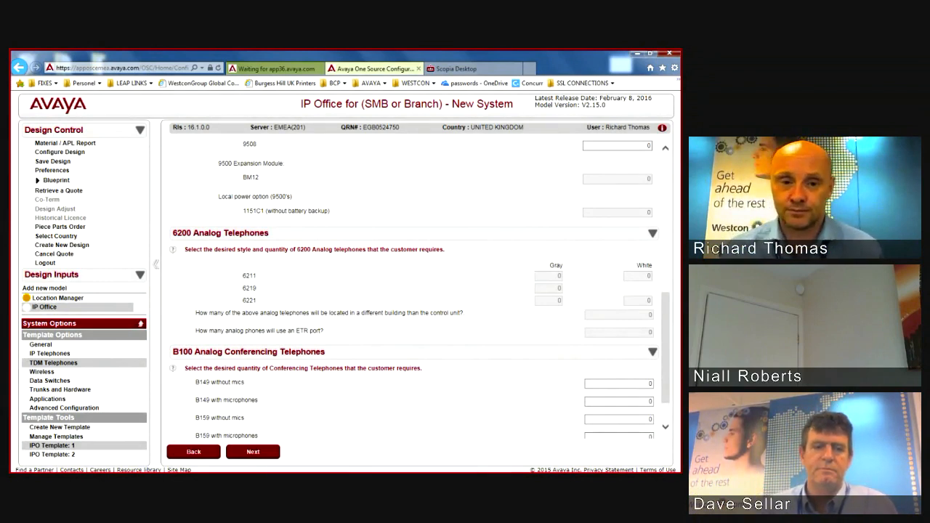
pyautogui.scroll(-1, 419, 291)
pyautogui.scroll(-1, 420, 290)
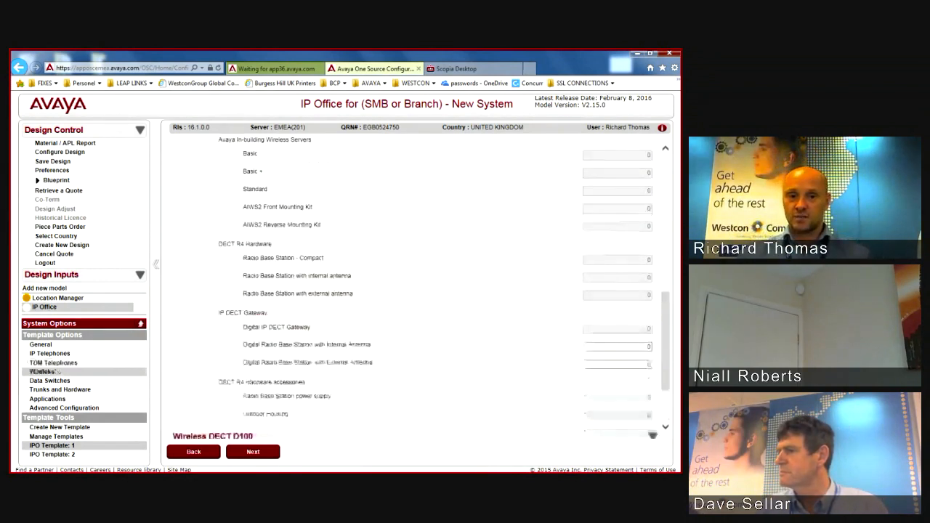
pyautogui.scroll(-1, 414, 287)
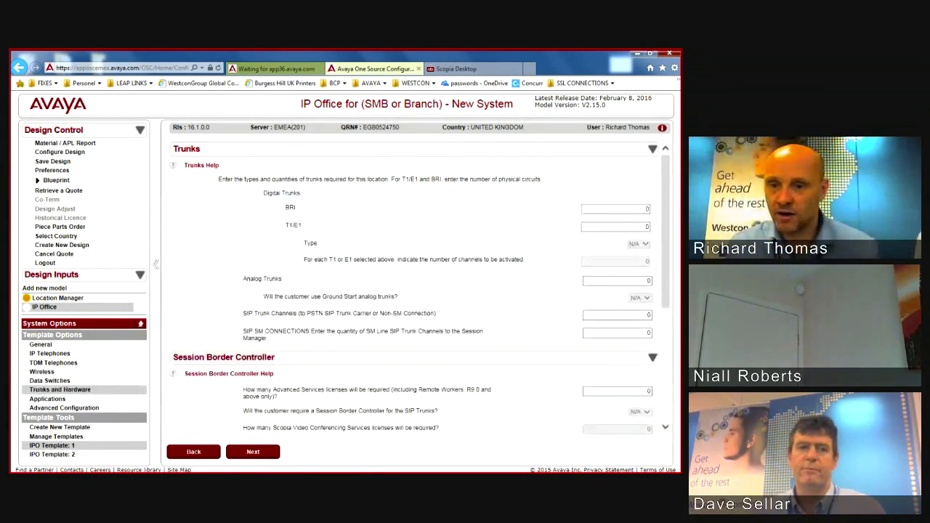
# Step: Enter 1 T1/E1 trunk and 10 SIP trunk channels, leaving Advanced Services licences at 0
pyautogui.click(614, 227)
pyautogui.write('1')
pyautogui.click(643, 314)
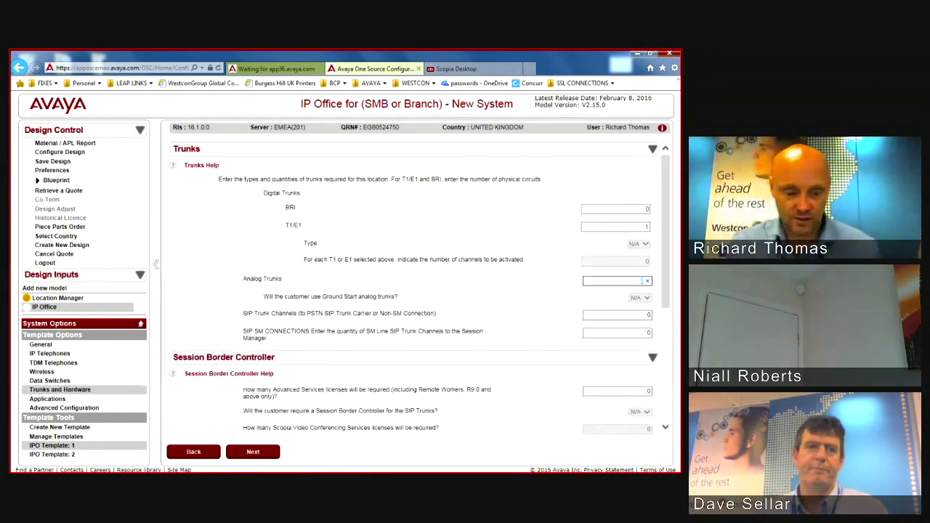
pyautogui.write('10')
pyautogui.press('Tab')
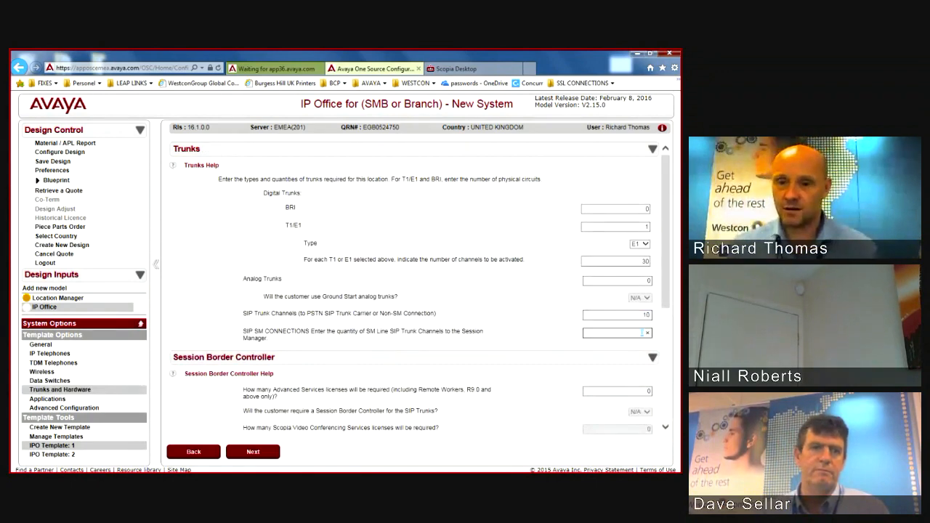
pyautogui.press('Tab')
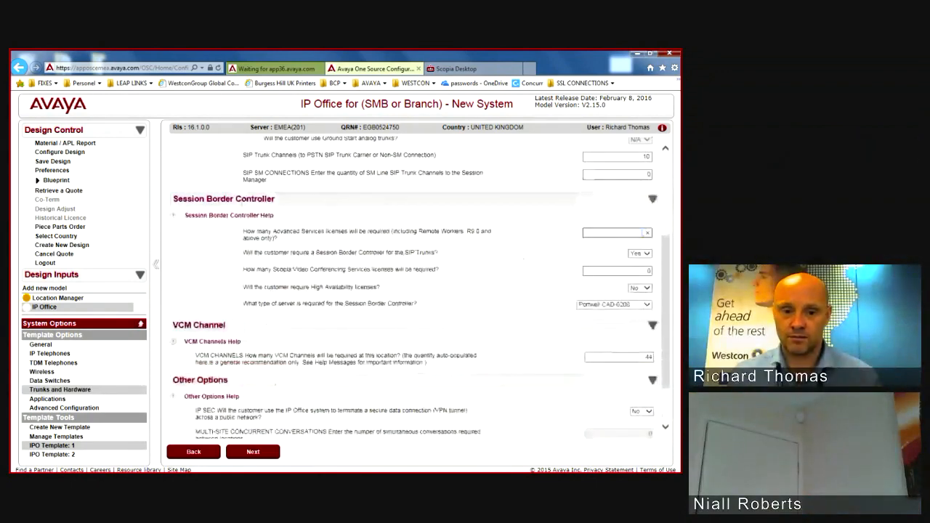
pyautogui.press('Tab')
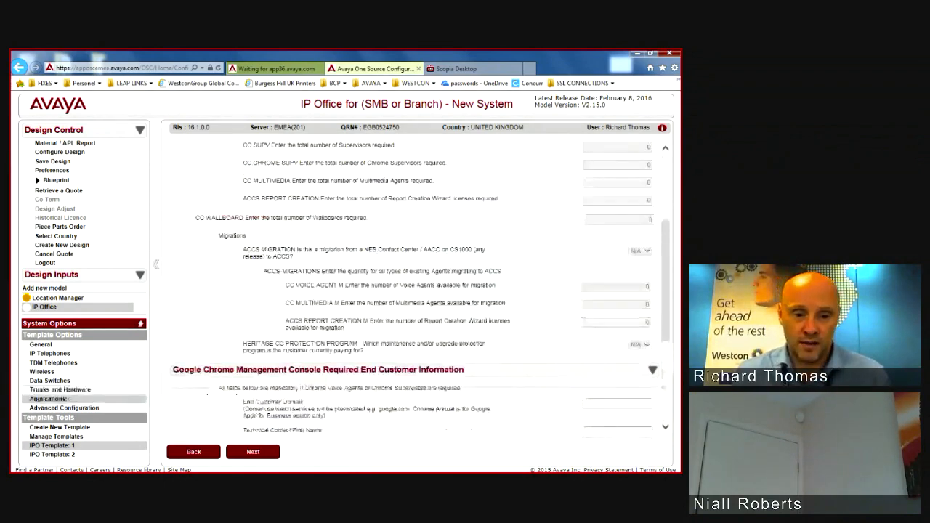
# Step: Switch to IPO Template 2 in the left menu
pyautogui.scroll(-2, 418, 287)
pyautogui.scroll(1, 418, 287)
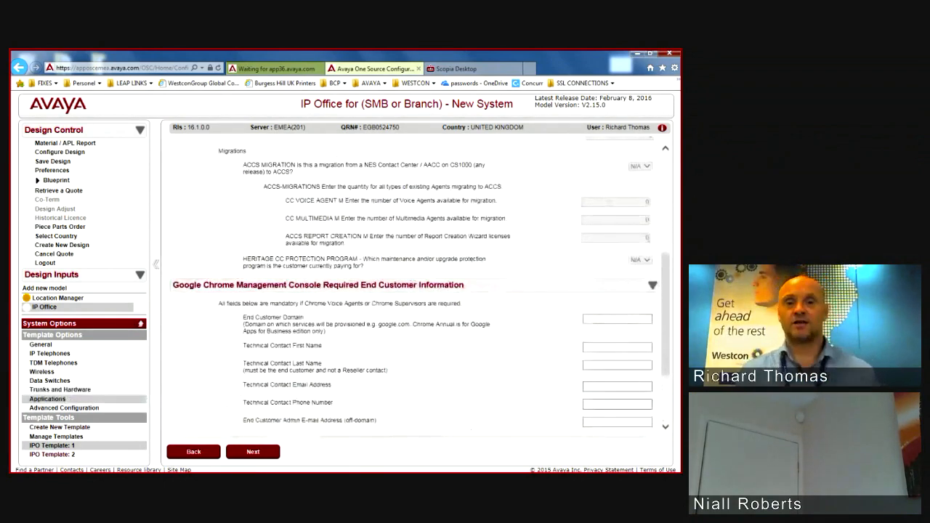
pyautogui.click(52, 455)
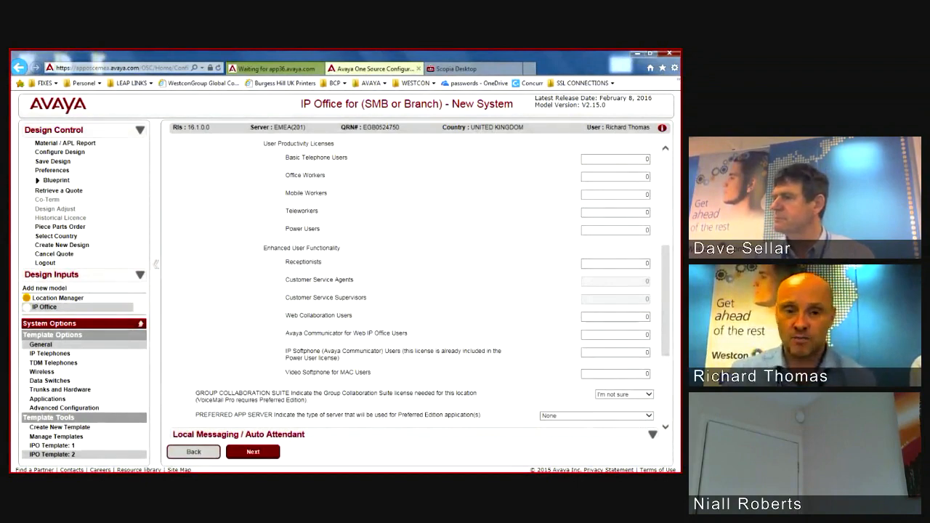
# Step: Enter 100 for the 9608 phones in IPO Template 2, then go to Trunks and Hardware
pyautogui.scroll(2, 420, 290)
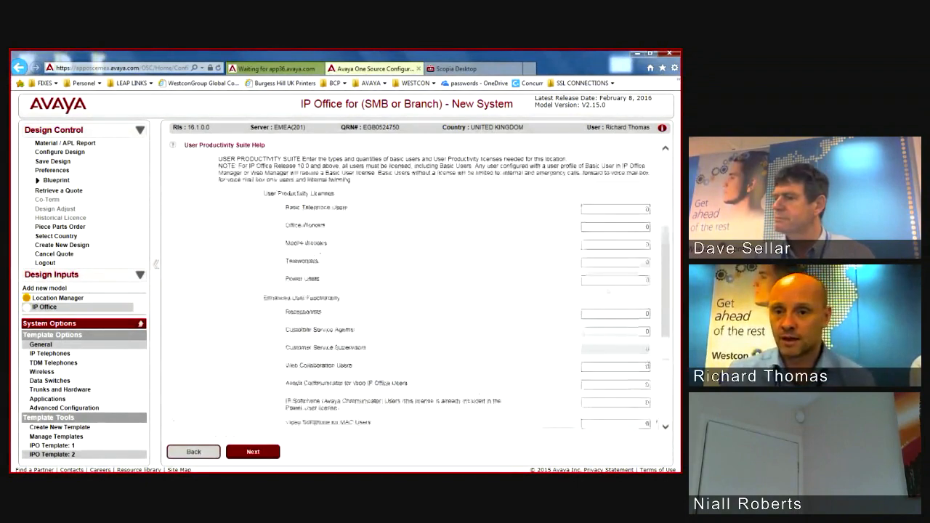
pyautogui.scroll(4, 420, 291)
pyautogui.scroll(-6, 420, 290)
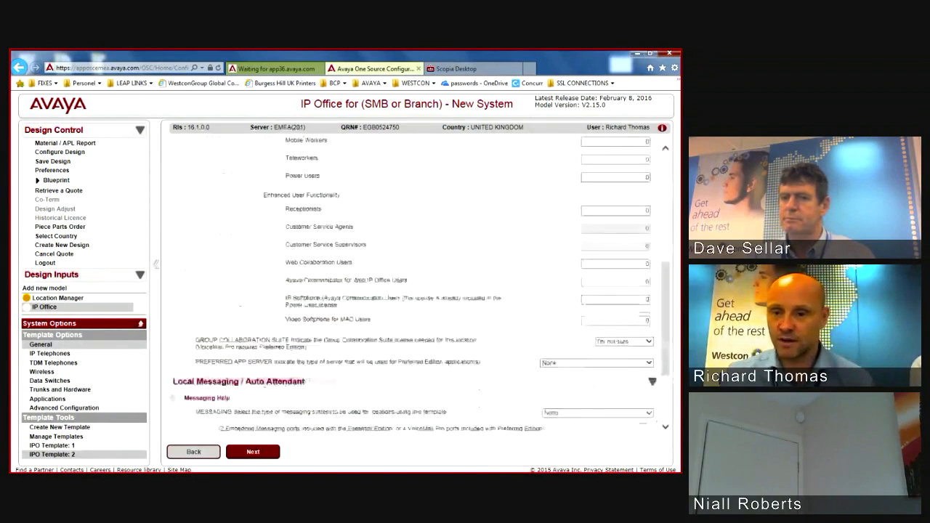
pyautogui.scroll(-5, 420, 290)
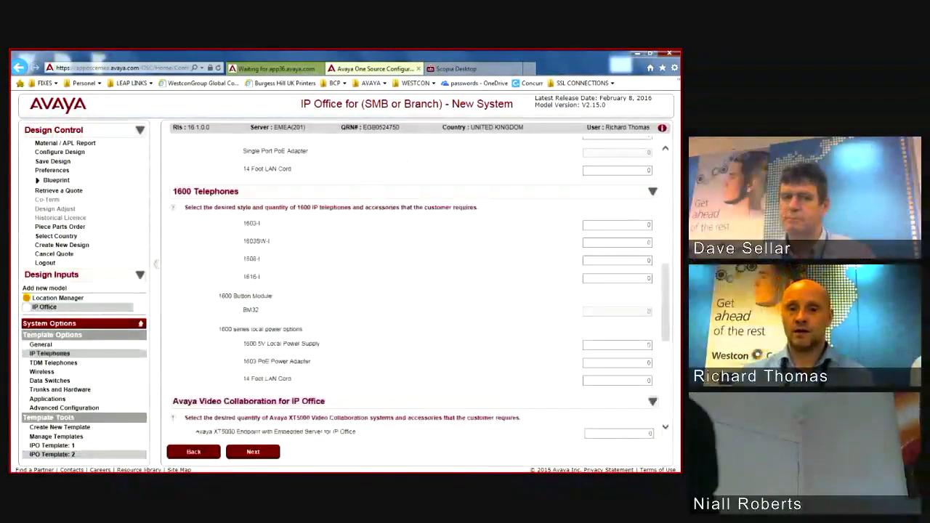
pyautogui.scroll(4, 640, 217)
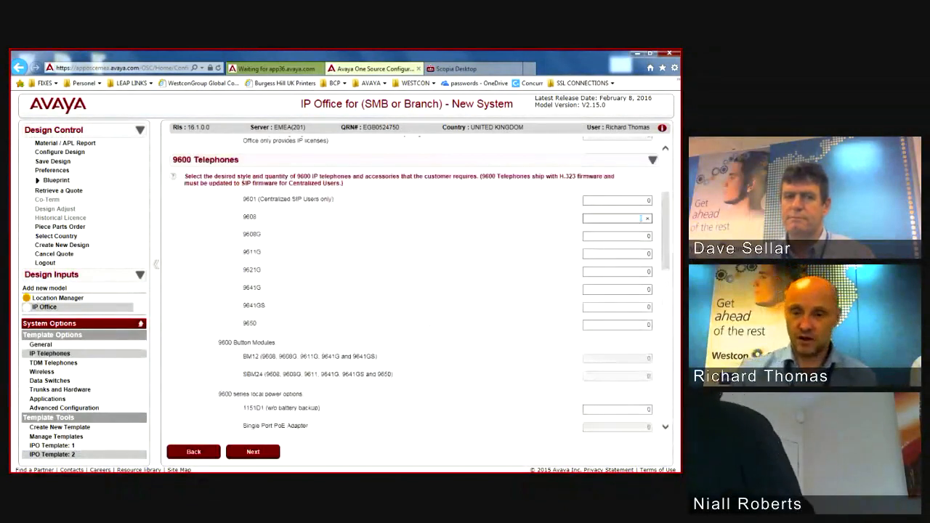
pyautogui.write('100')
pyautogui.click(641, 247)
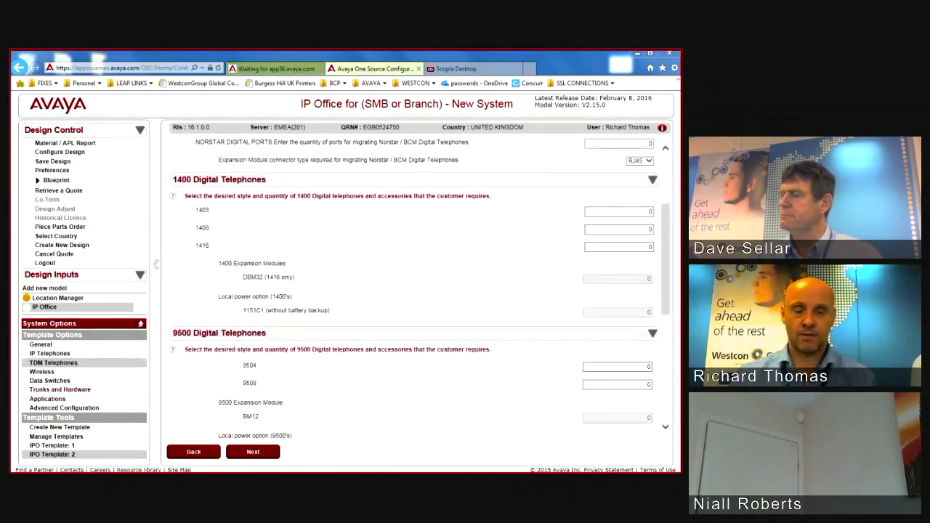
pyautogui.click(60, 390)
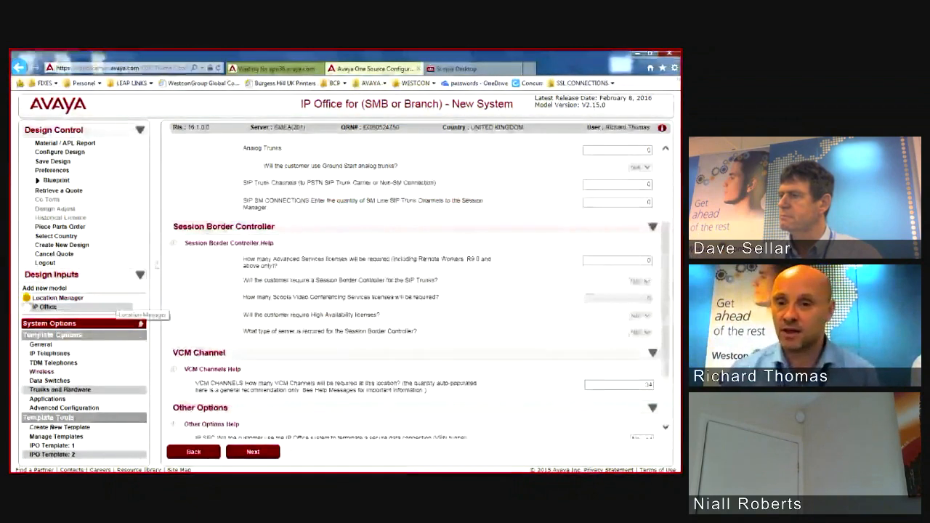
# Step: Enter 1 T1/E1 trunk (E1, 30 channels) and continue through Applications to the maintenance summary
pyautogui.scroll(3, 415, 290)
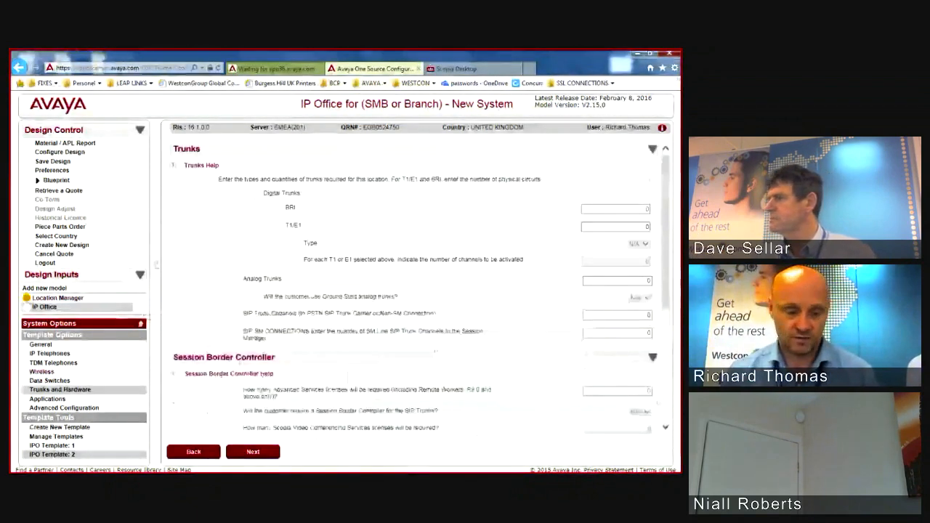
pyautogui.click(616, 226)
pyautogui.press('Tab')
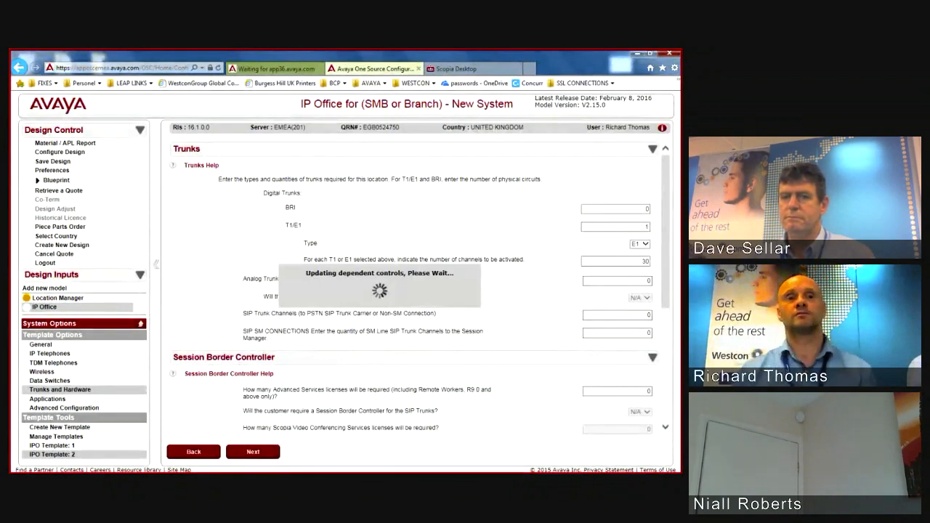
pyautogui.click(48, 399)
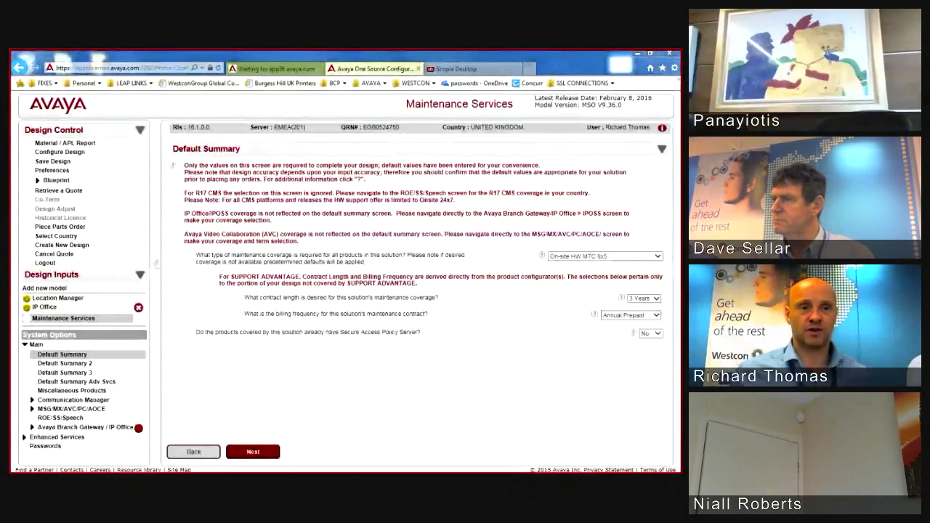
# Step: Expand Avaya Branch Gateway / IP Office, select IPOSS, and review its support coverage options
pyautogui.click(85, 428)
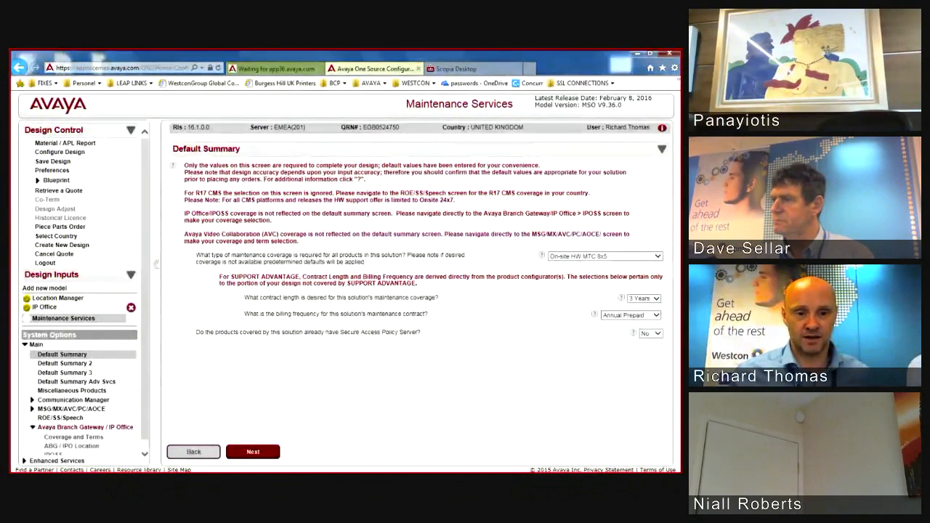
pyautogui.click(55, 456)
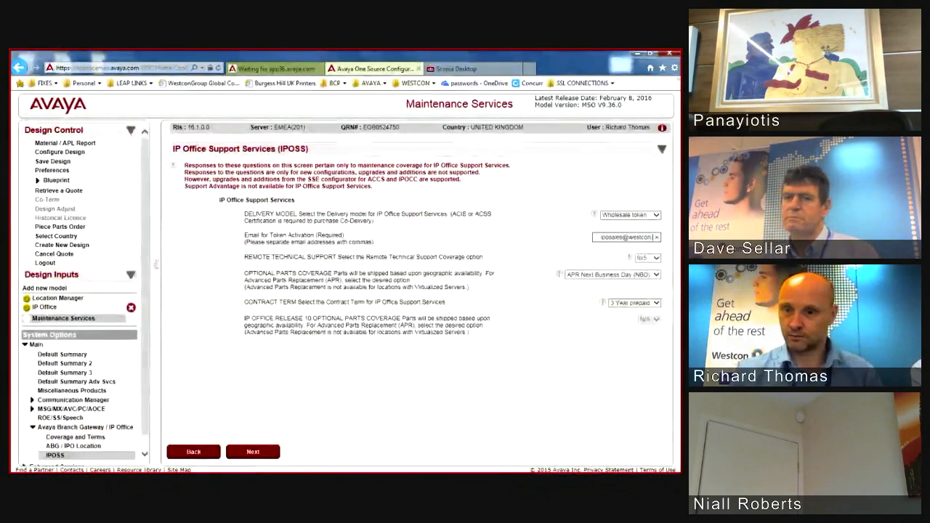
pyautogui.press('Tab')
pyautogui.press('Tab')
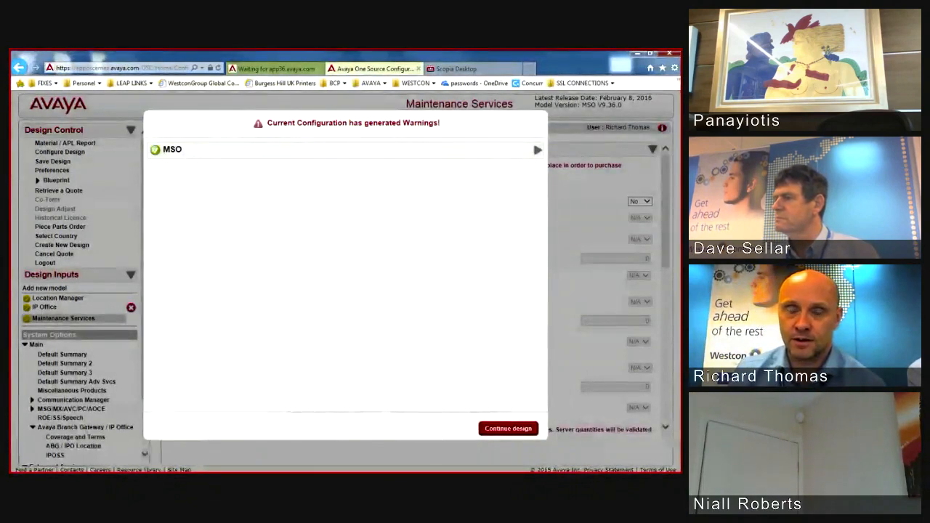
# Step: Continue past the warnings to the material list, starting with 370572 IPO BRANCH DISTRIBUTED MODEL
pyautogui.click(508, 429)
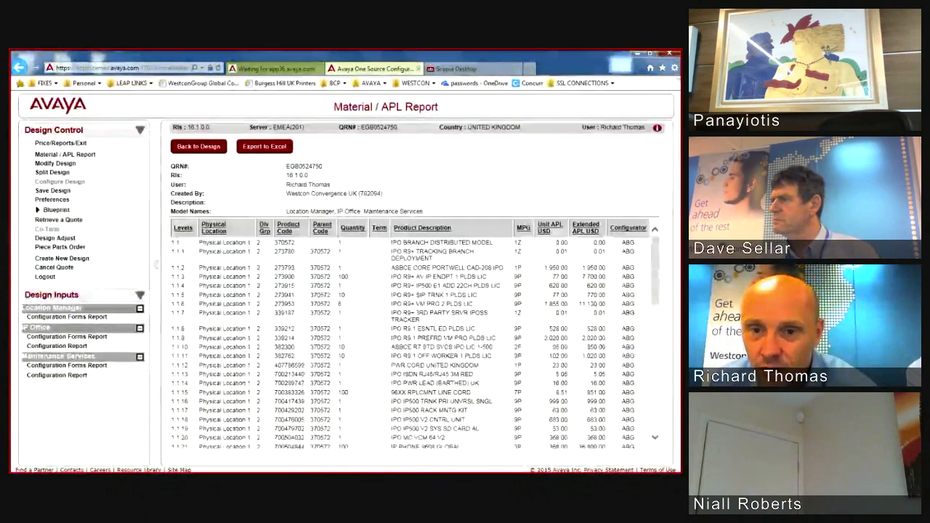
pyautogui.moveTo(391, 243); pyautogui.dragTo(474, 252)
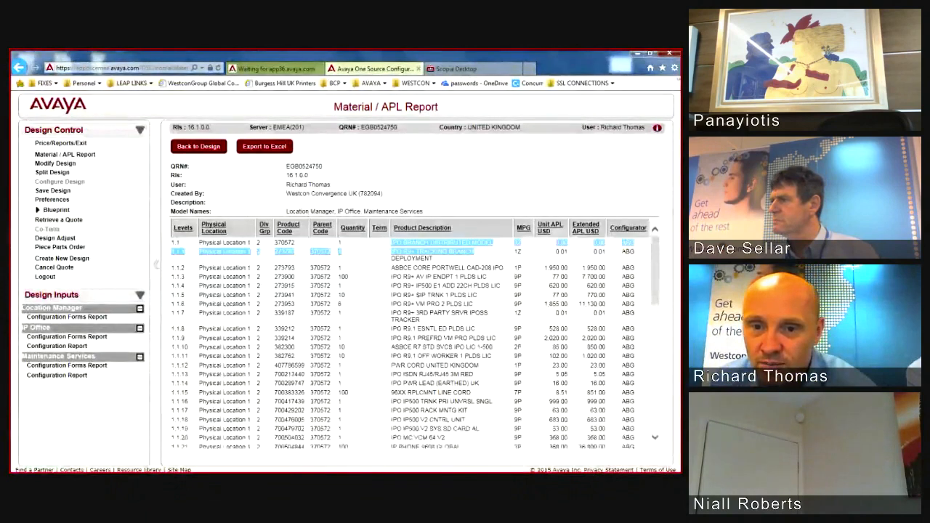
pyautogui.click(473, 252)
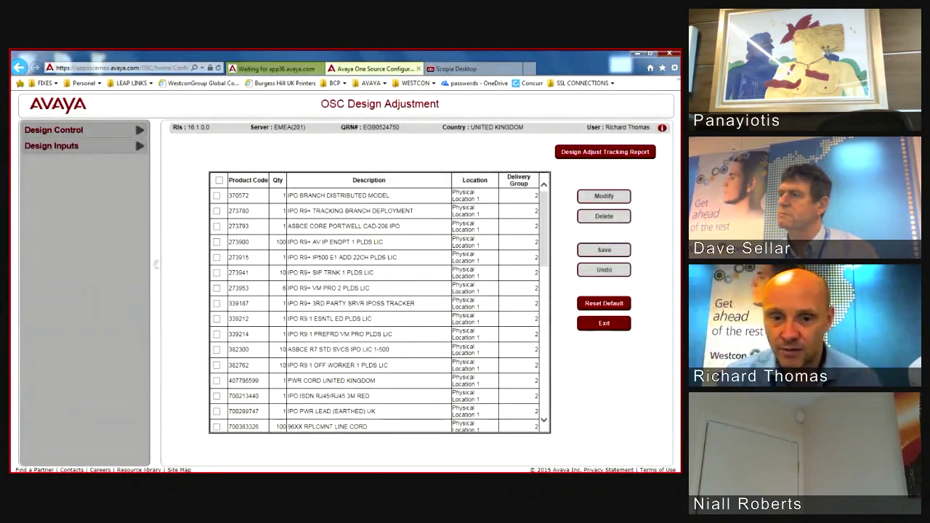
# Step: Scroll down through the Design Adjustment material table to review the remaining products
pyautogui.scroll(-5, 379, 303)
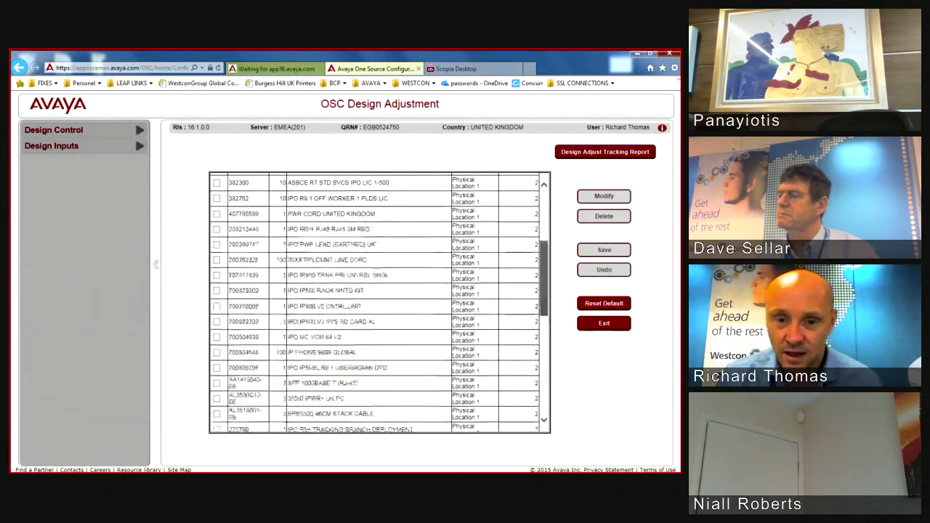
pyautogui.scroll(-8, 379, 302)
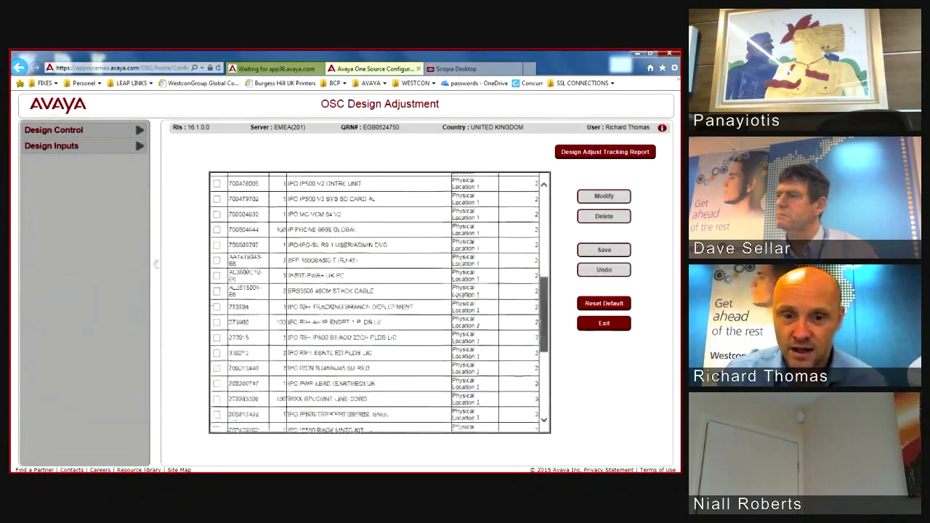
pyautogui.moveTo(543, 357); pyautogui.dragTo(544, 229)
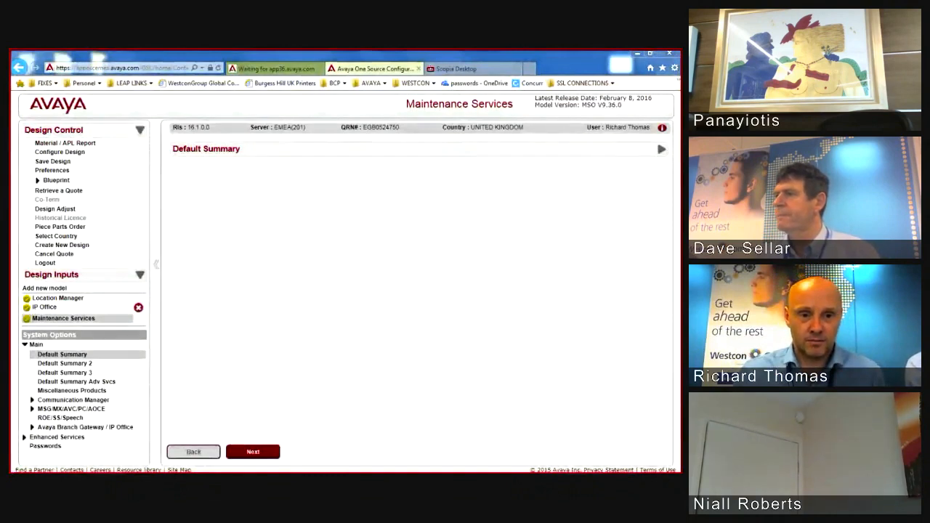
# Step: Switch to the IP Office design inputs under Design Inputs
pyautogui.click(44, 307)
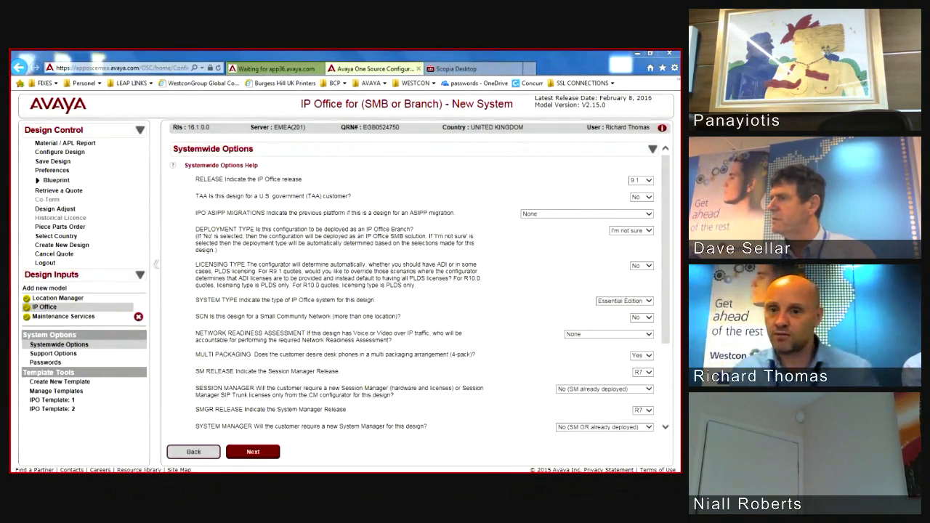
# Step: Set the IP Office Branch deployment type to No and go on to the small community network question
pyautogui.click(631, 231)
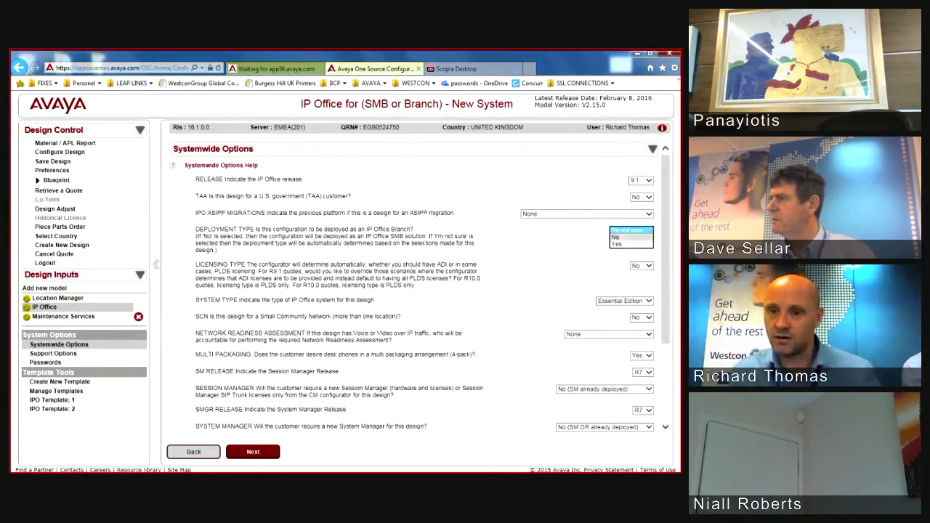
pyautogui.click(618, 237)
pyautogui.click(641, 316)
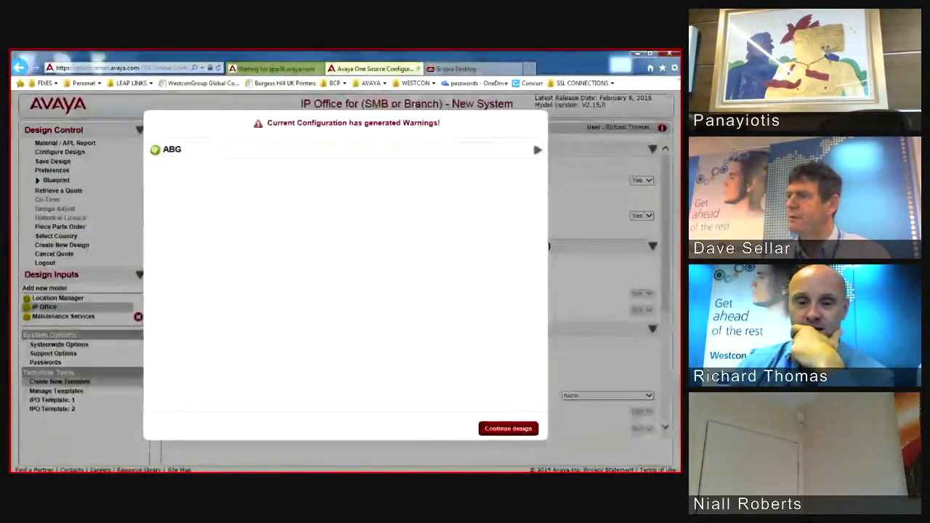
# Step: Continue the design past the ABG warnings and confirm Design Adjust
pyautogui.click(507, 428)
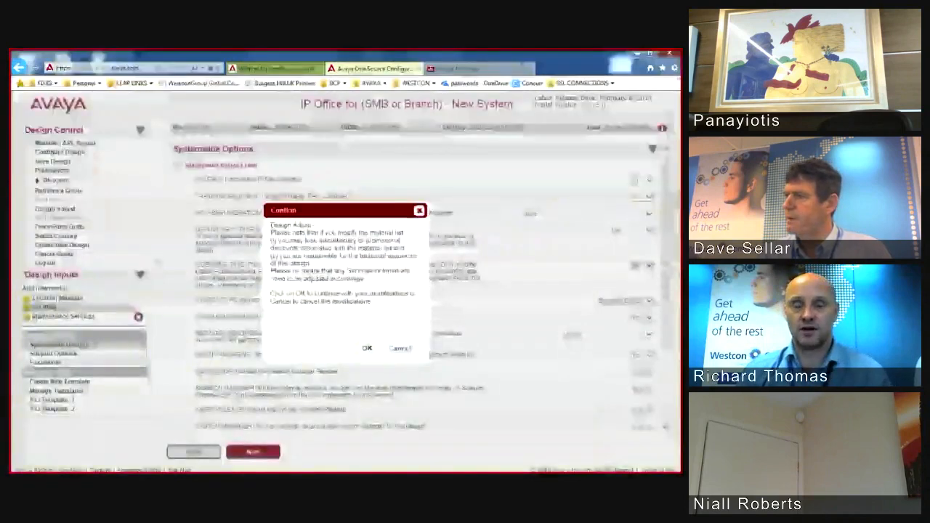
pyautogui.click(368, 349)
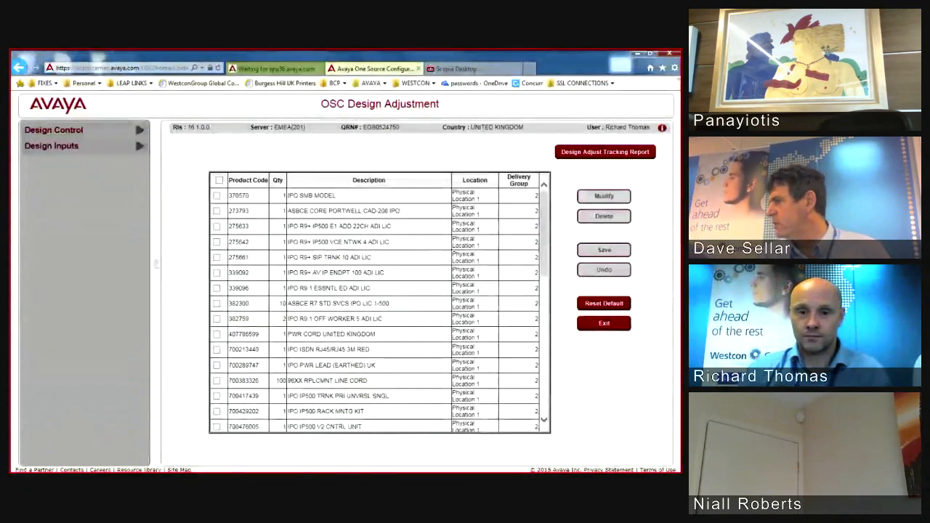
pyautogui.scroll(-5, 379, 303)
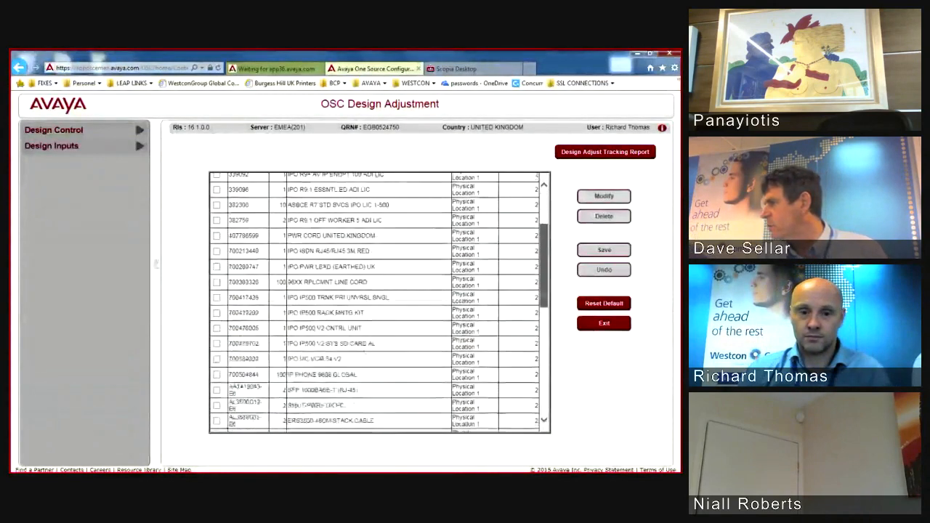
pyautogui.scroll(-5, 379, 302)
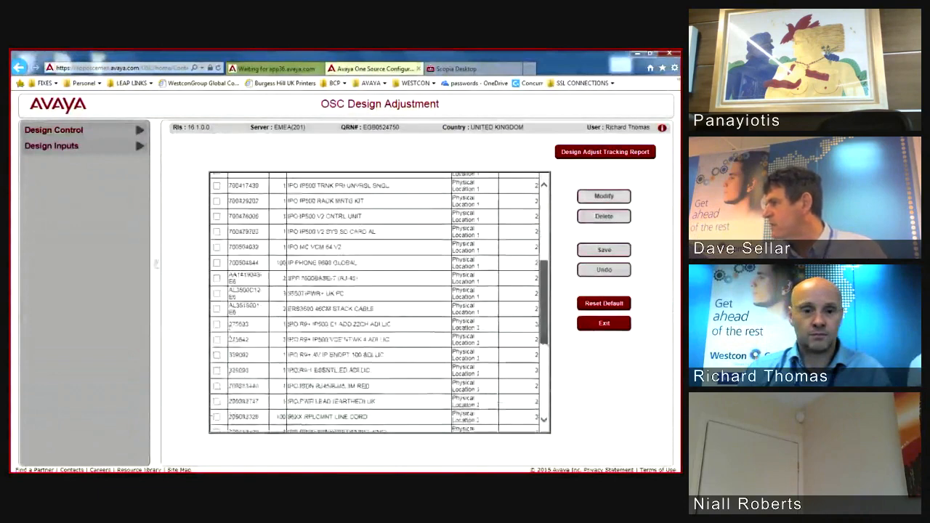
pyautogui.scroll(-5, 379, 302)
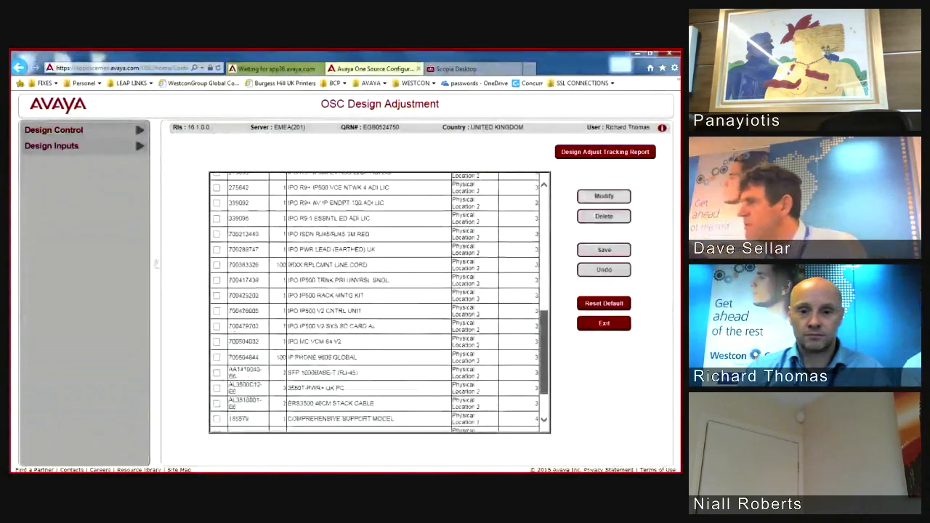
pyautogui.scroll(3, 380, 303)
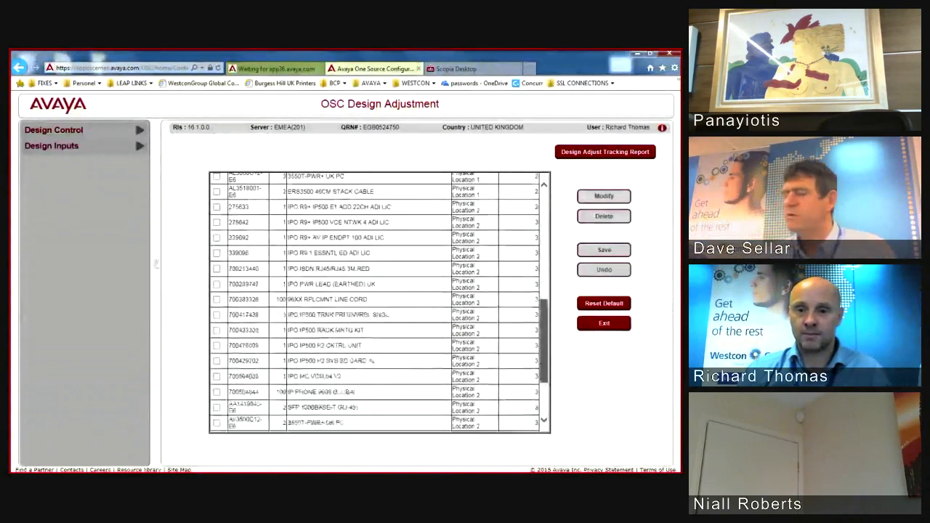
pyautogui.scroll(5, 379, 302)
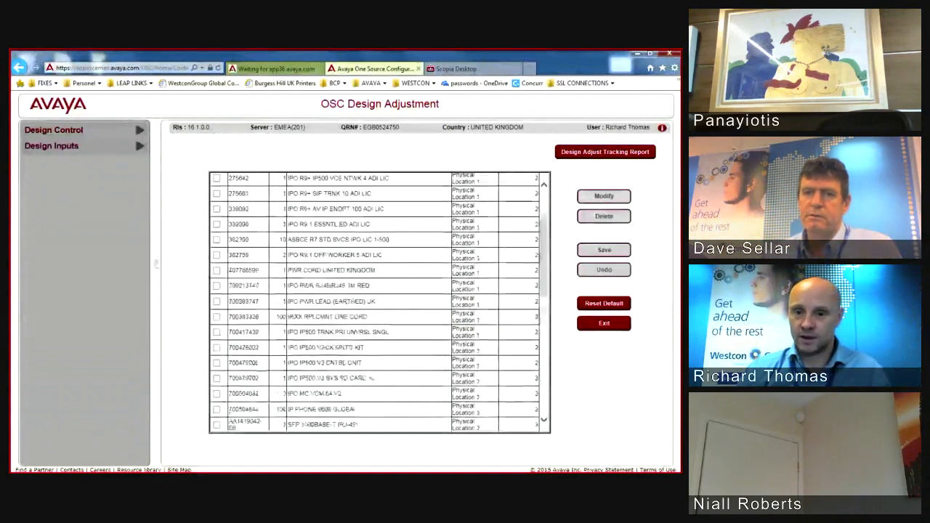
pyautogui.moveTo(492, 178); pyautogui.dragTo(496, 440)
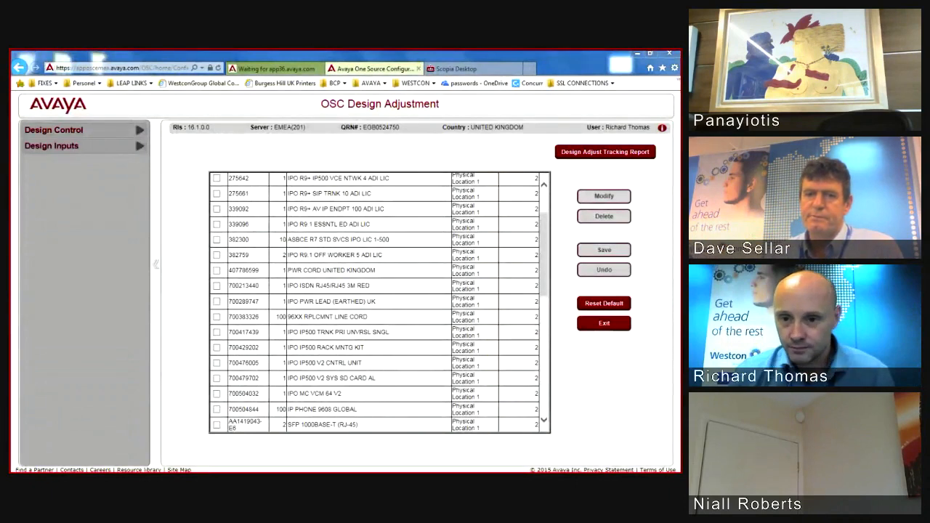
pyautogui.moveTo(543, 254); pyautogui.dragTo(544, 229)
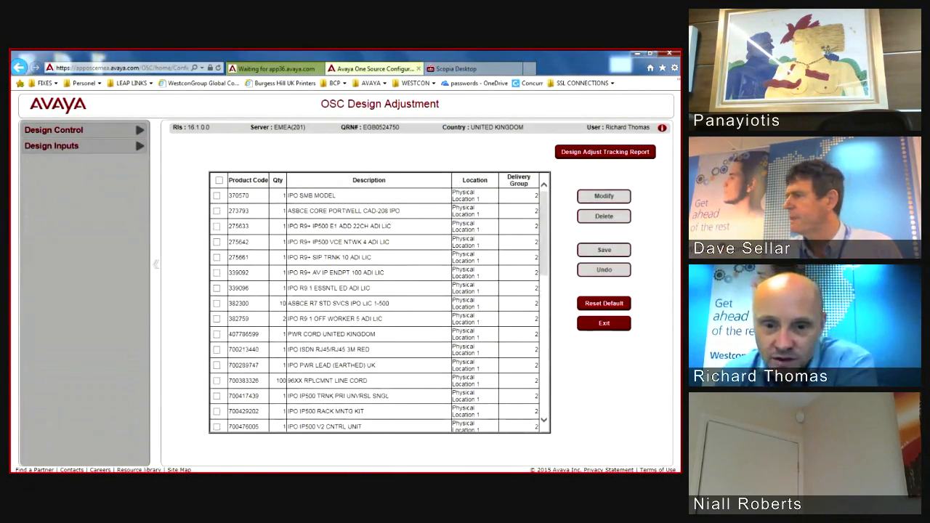
pyautogui.scroll(-3, 379, 302)
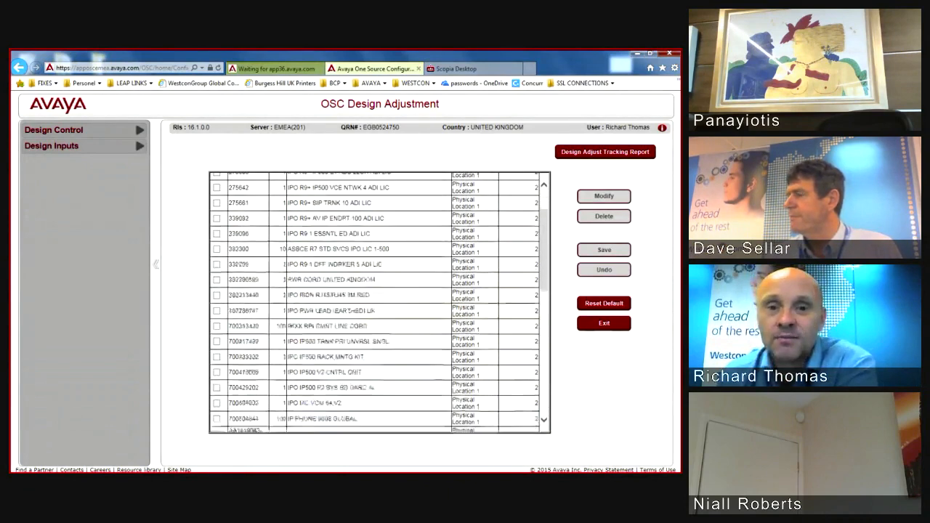
pyautogui.scroll(3, 380, 302)
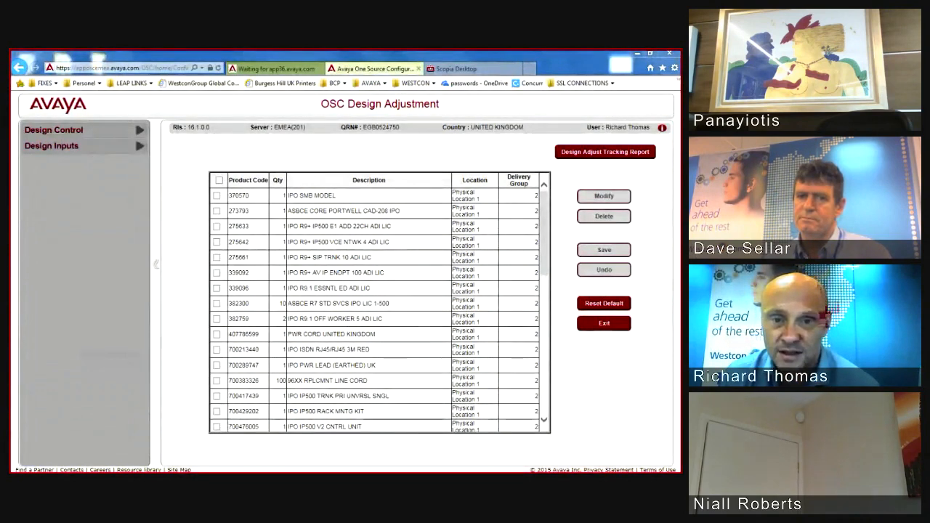
# Step: Change the quantity of 275642 IPO R9+ IP500 VCE NTWK 4 ADI LIC to 2
pyautogui.click(217, 242)
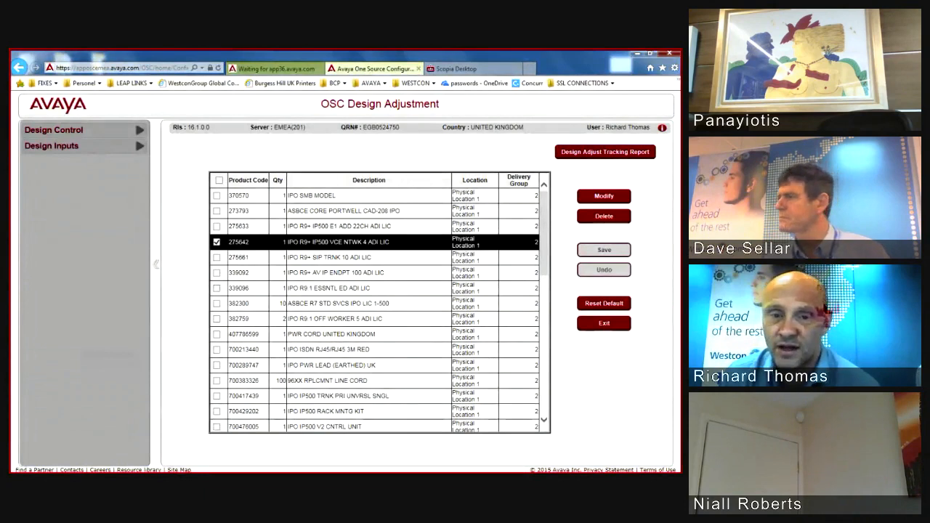
pyautogui.click(604, 196)
pyautogui.doubleClick(328, 259)
pyautogui.write('21')
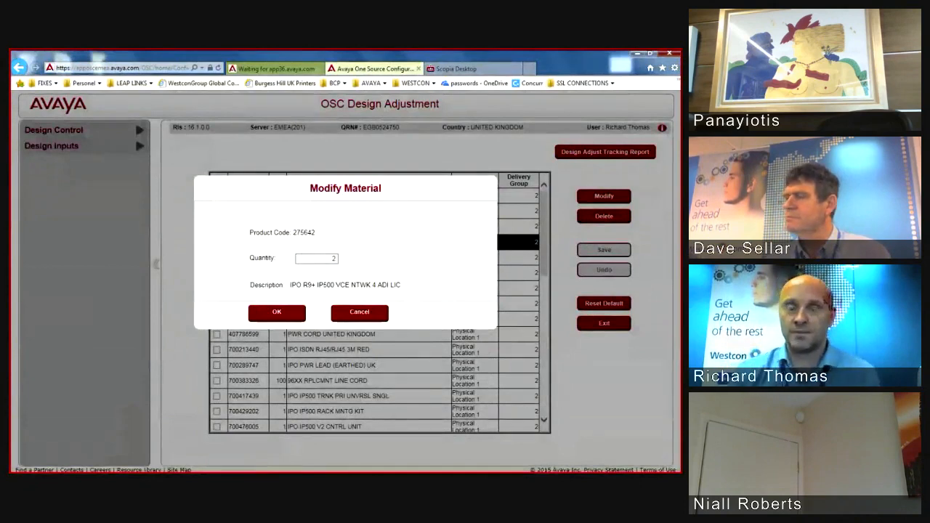
pyautogui.press('Return')
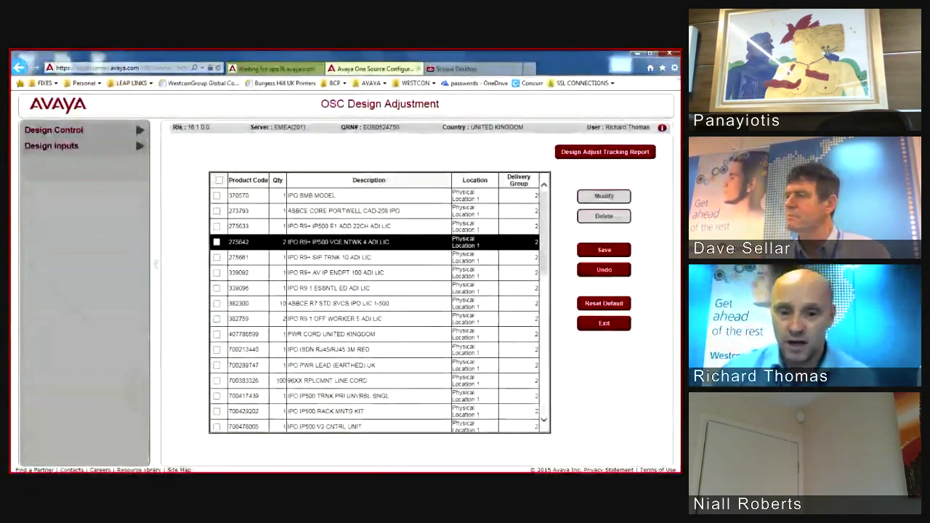
pyautogui.scroll(-1, 380, 302)
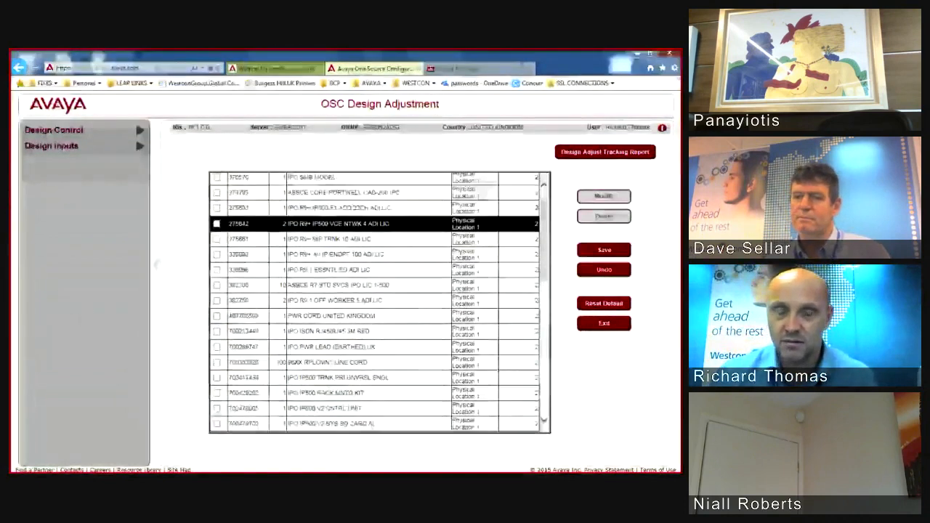
pyautogui.scroll(-1, 380, 302)
pyautogui.click(217, 305)
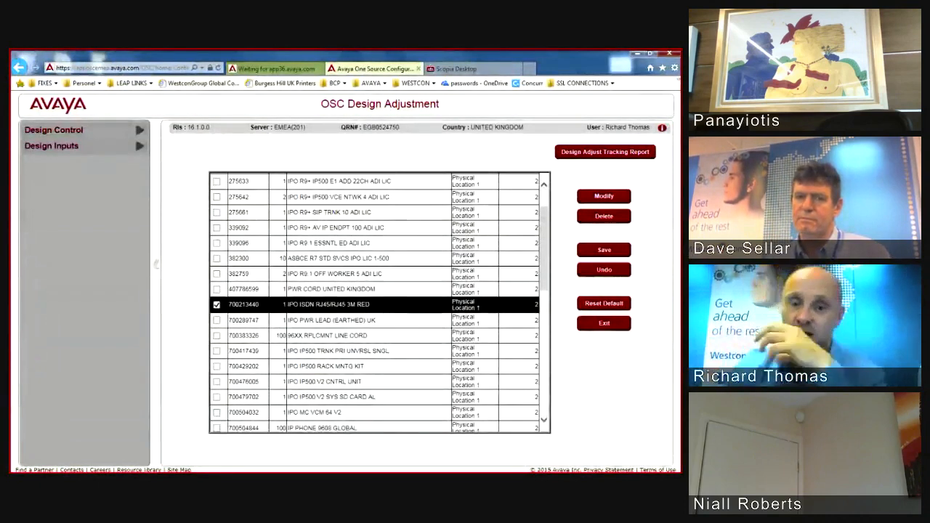
pyautogui.click(216, 336)
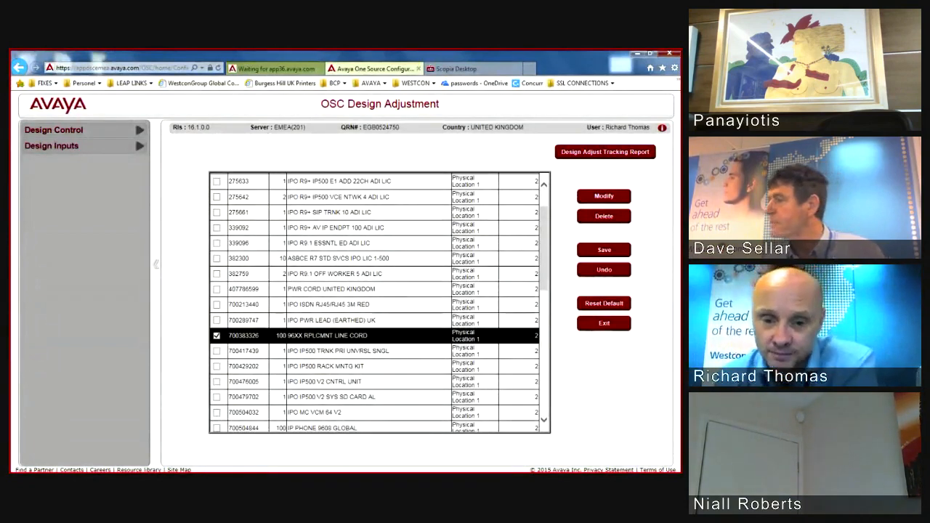
pyautogui.scroll(-5, 378, 302)
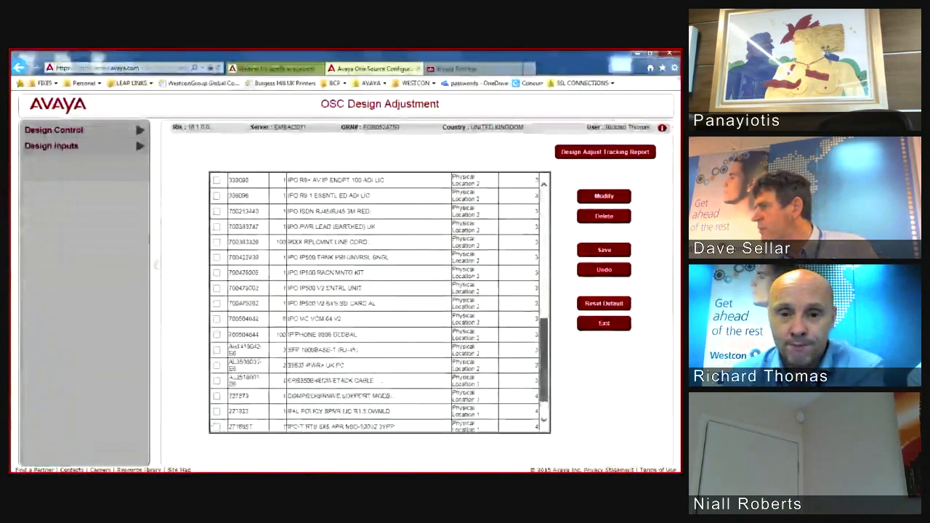
pyautogui.scroll(3, 378, 302)
pyautogui.scroll(1, 378, 301)
pyautogui.scroll(1, 380, 303)
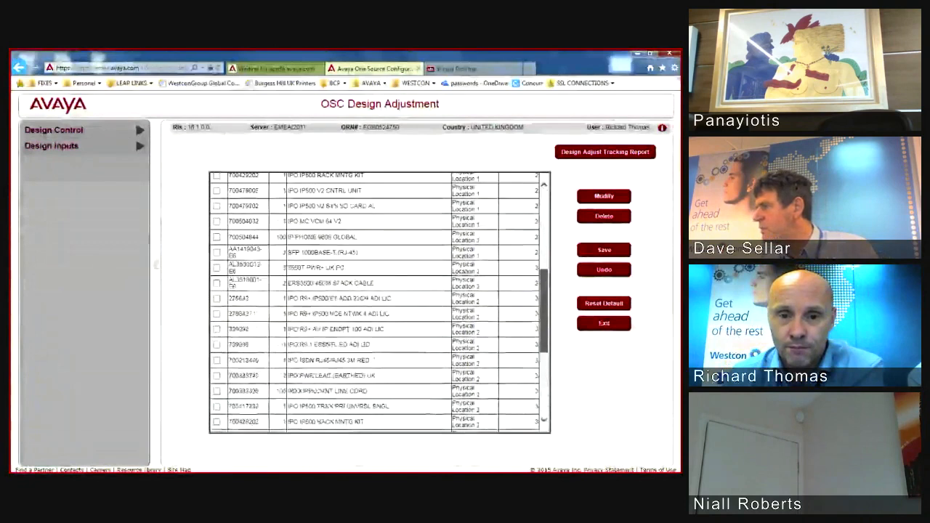
pyautogui.click(216, 271)
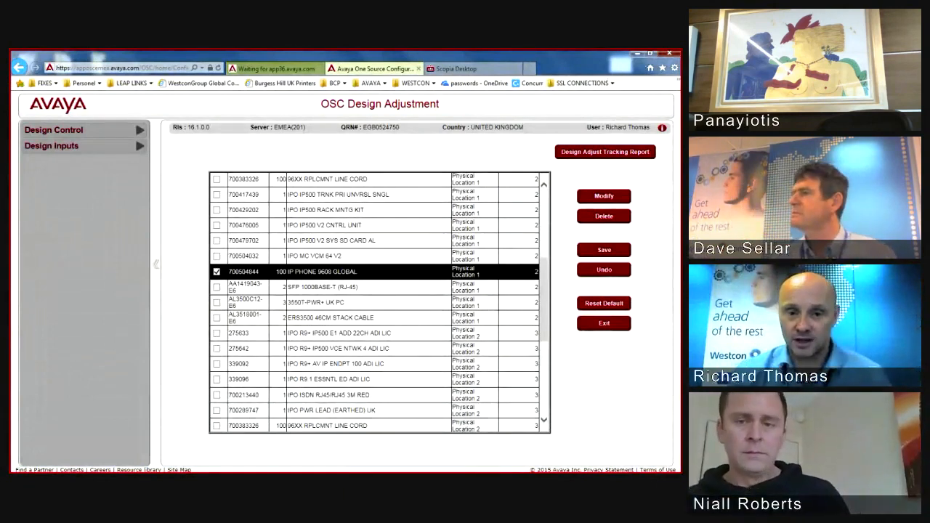
pyautogui.scroll(-3, 378, 302)
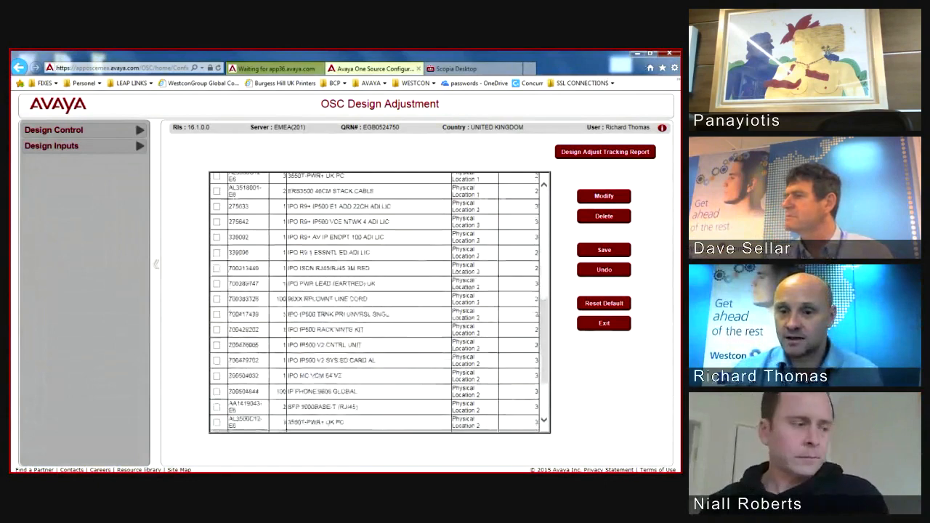
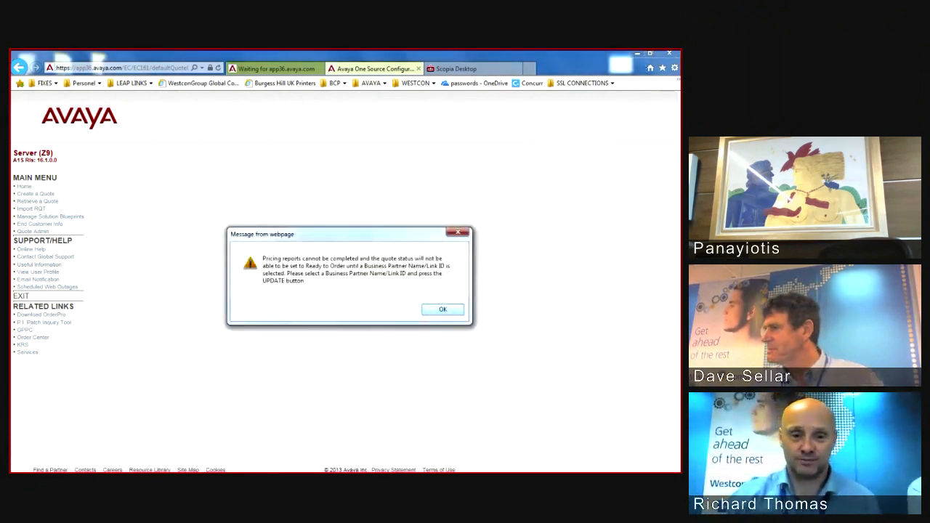
# Step: Dismiss the missing-partner alert and select Generic Authorized Reseller - 513072 as the business partner
pyautogui.press('Return')
pyautogui.scroll(-4, 320, 291)
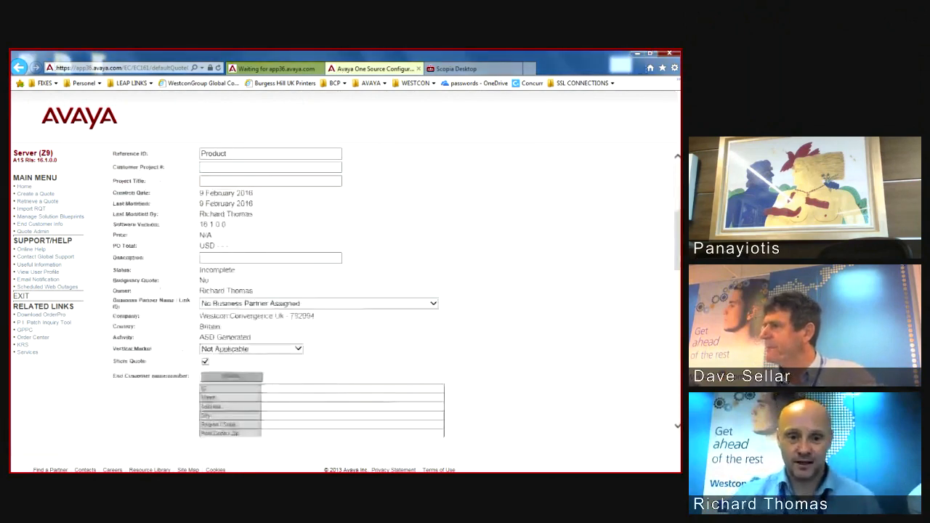
pyautogui.click(434, 304)
pyautogui.write('gen')
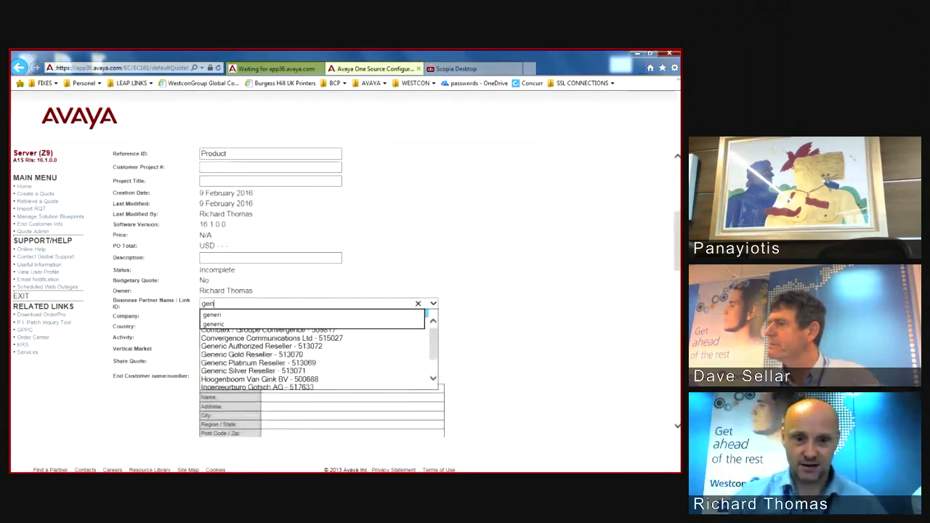
pyautogui.press('Down')
pyautogui.press('Down')
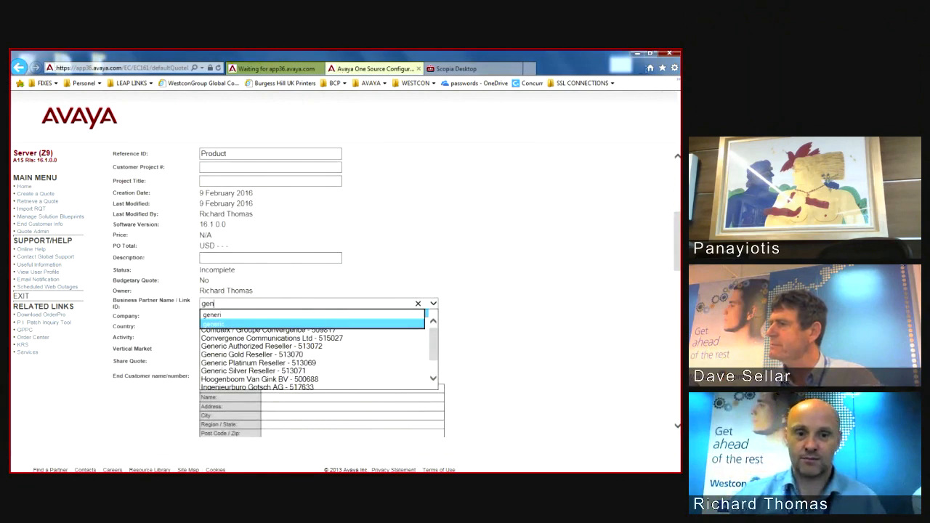
pyautogui.press('Return')
pyautogui.click(433, 304)
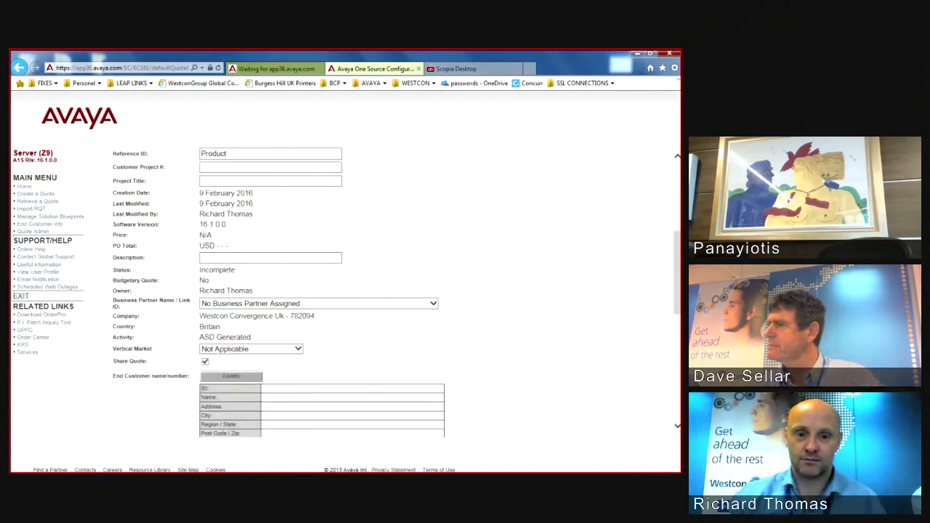
pyautogui.click(433, 304)
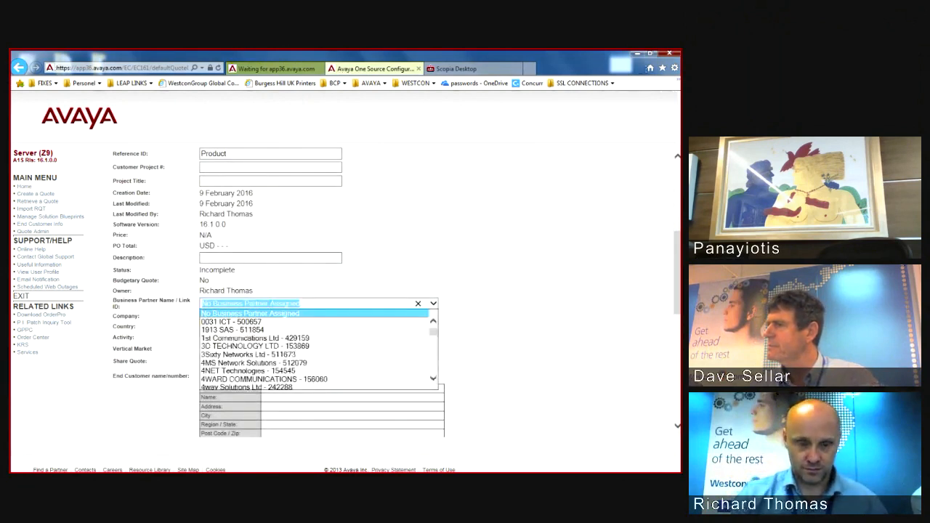
pyautogui.write('generic')
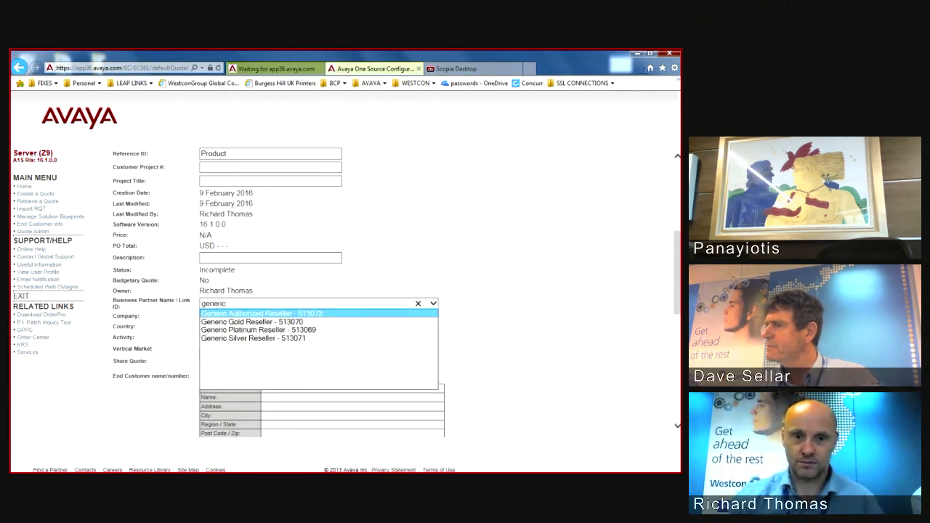
pyautogui.press('Return')
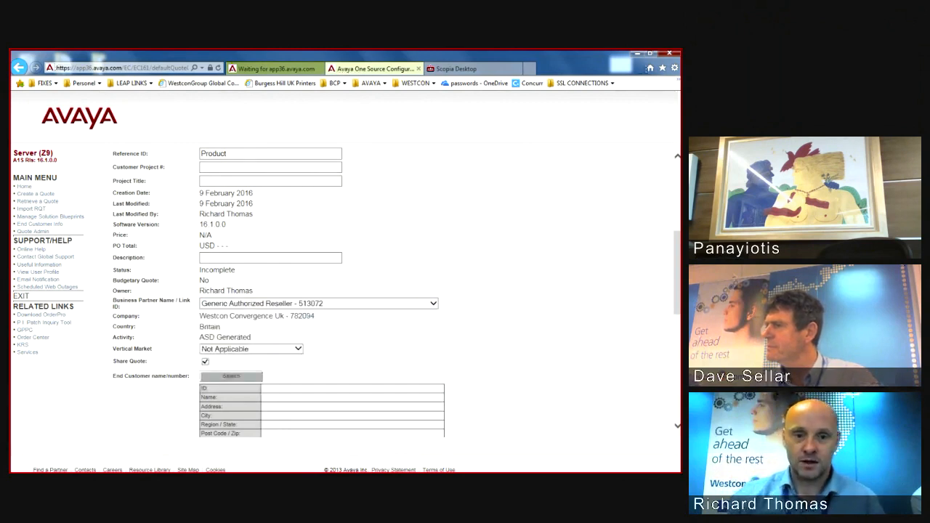
pyautogui.scroll(-2, 345, 290)
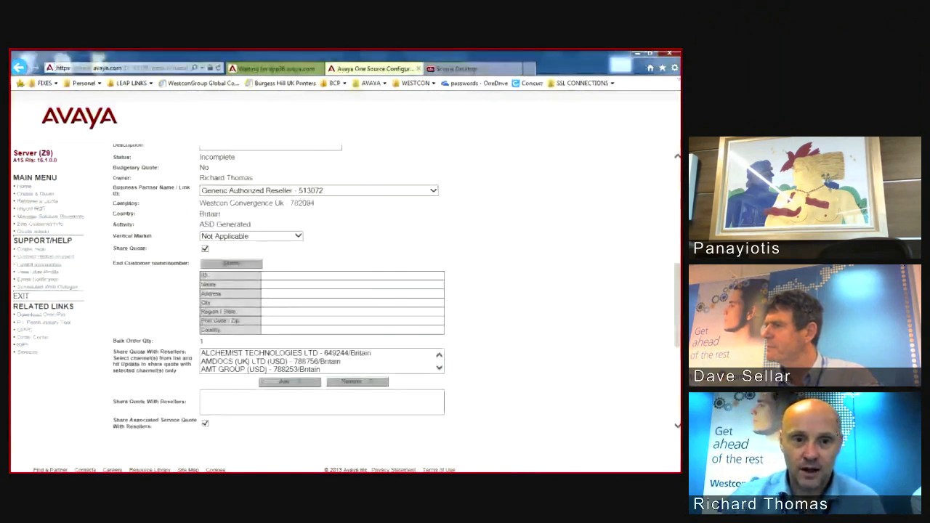
pyautogui.scroll(-3, 345, 291)
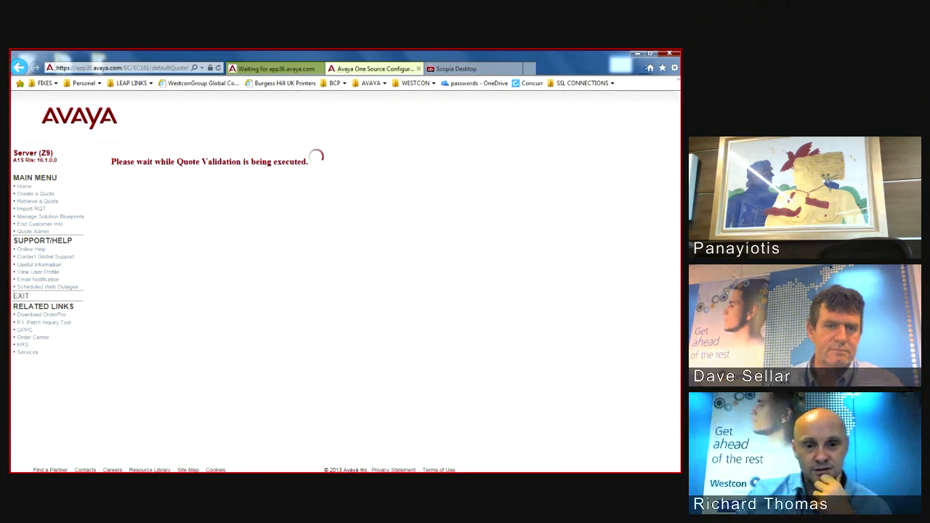
# Step: Copy the quote into a new quote and open the copy with Modify Quote
pyautogui.scroll(-2, 392, 290)
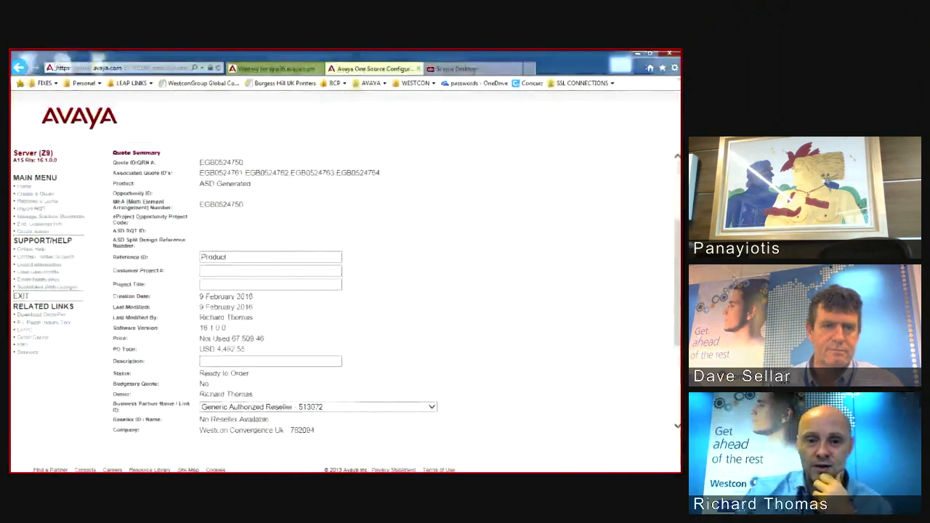
pyautogui.scroll(-5, 393, 291)
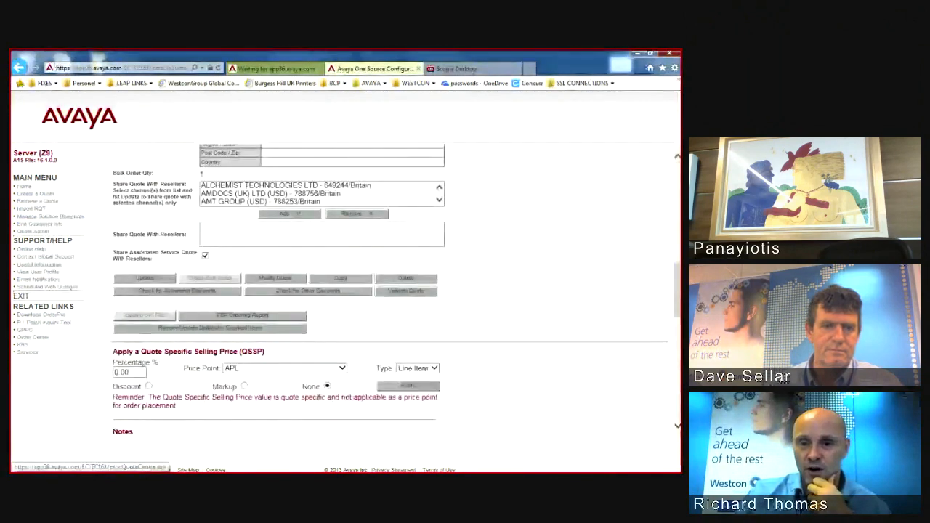
pyautogui.scroll(1, 392, 291)
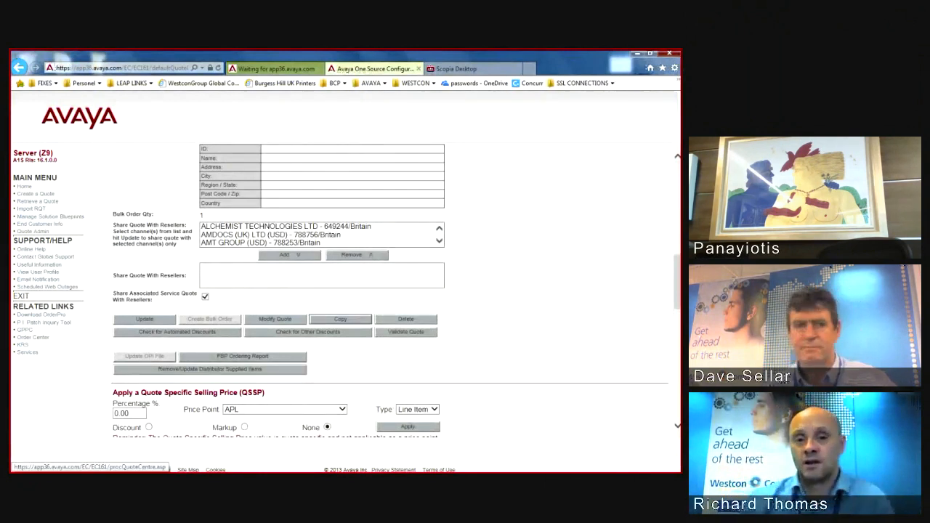
pyautogui.click(340, 319)
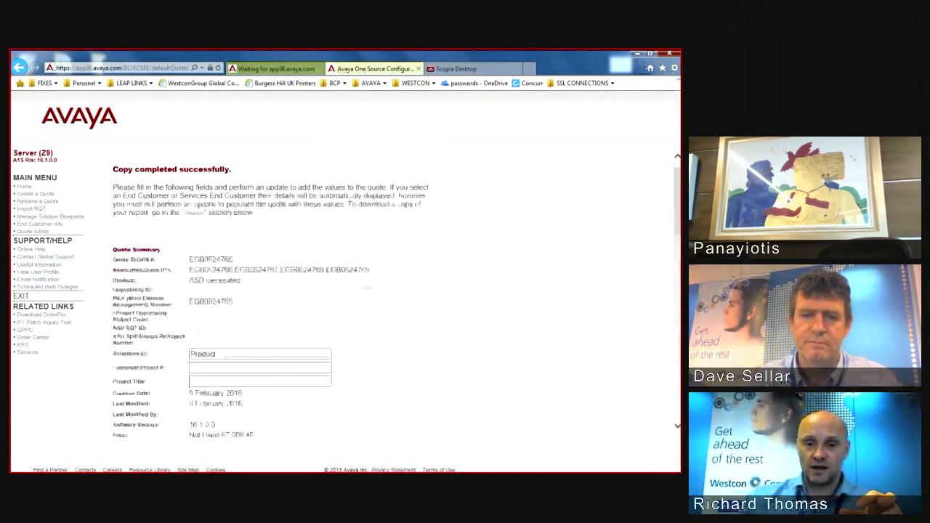
pyautogui.scroll(-10, 276, 290)
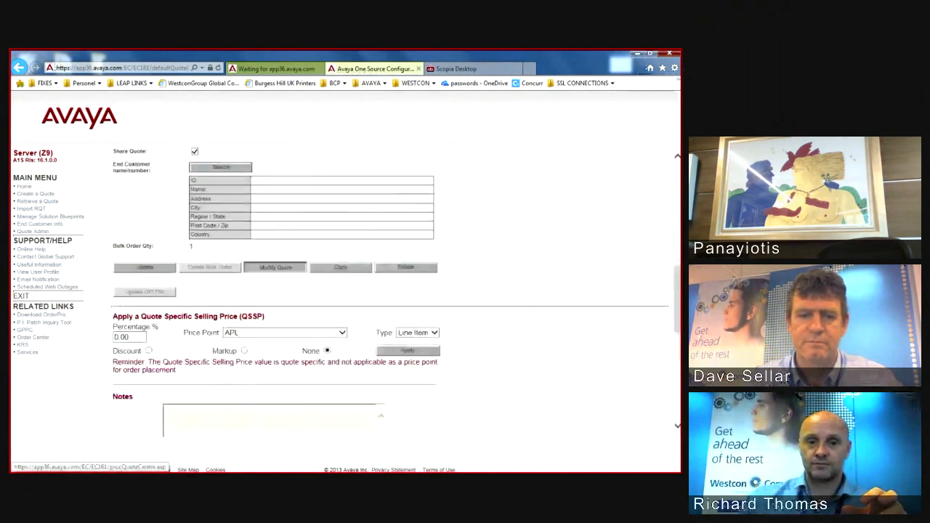
pyautogui.click(276, 267)
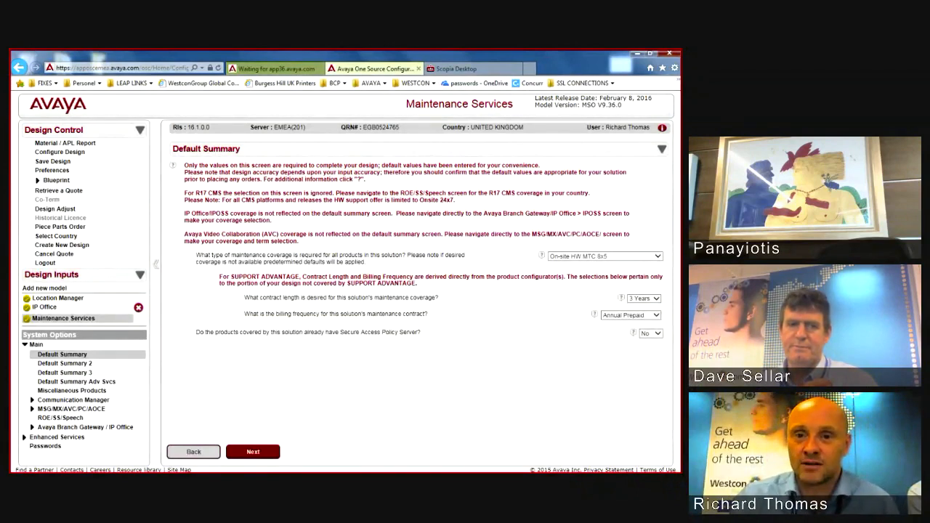
# Step: Close the configurator tab showing the copied quote's Maintenance Services summary
pyautogui.hotkey('ctrl', 'w')
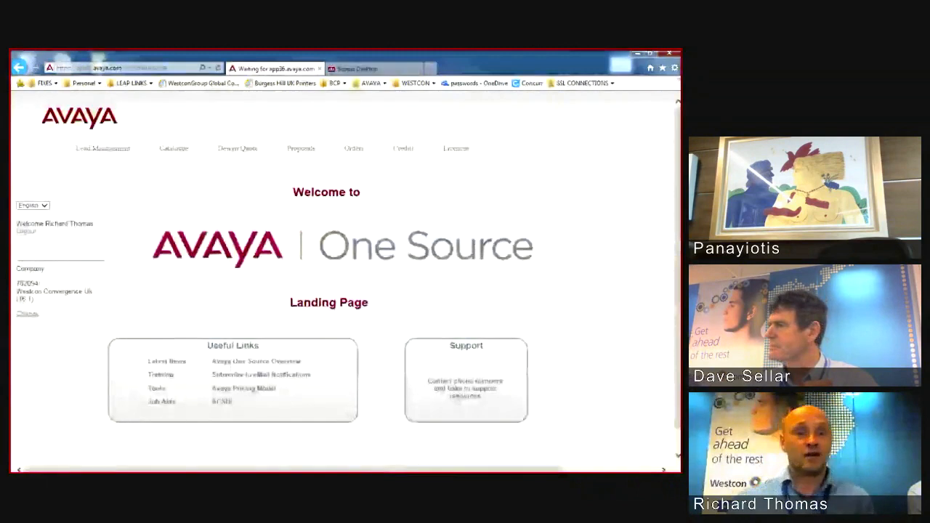
# Step: Show the Catalogue > Design Quote > A1S Configurator submenu
pyautogui.moveTo(238, 149)
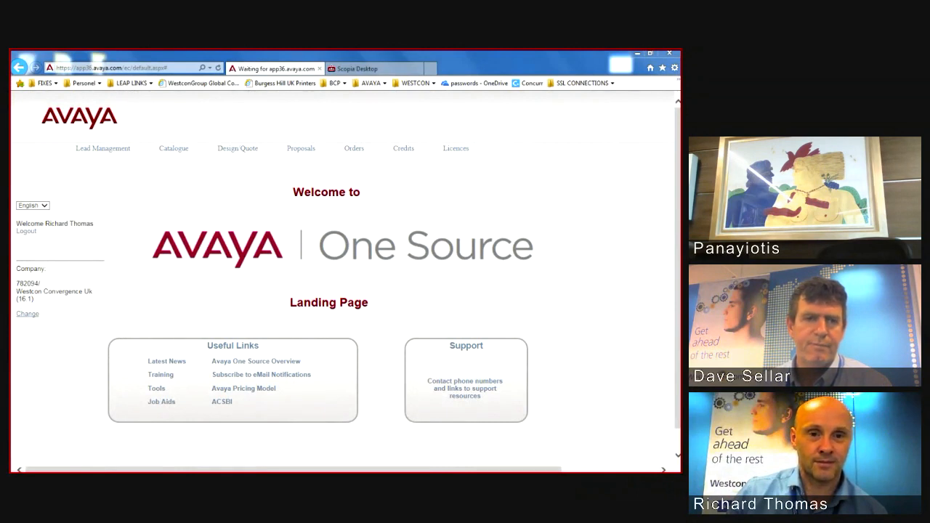
pyautogui.moveTo(174, 148)
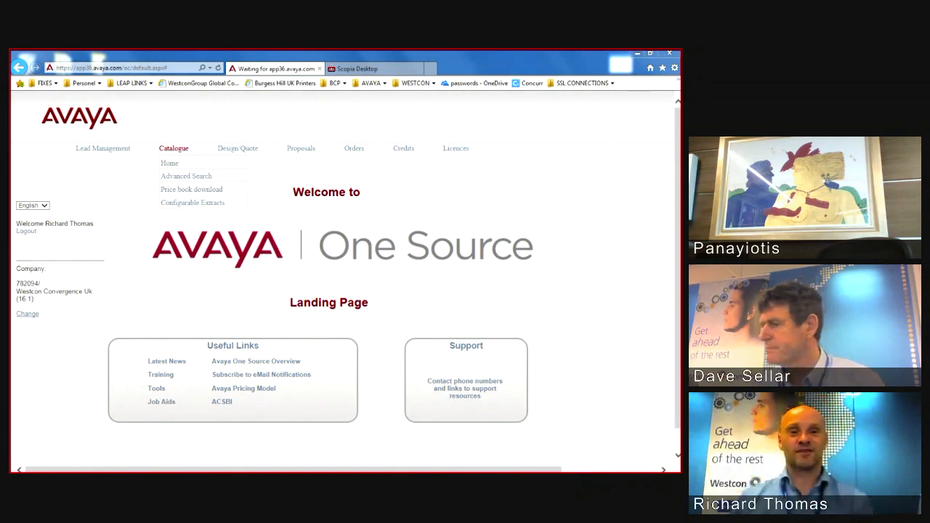
pyautogui.moveTo(237, 148)
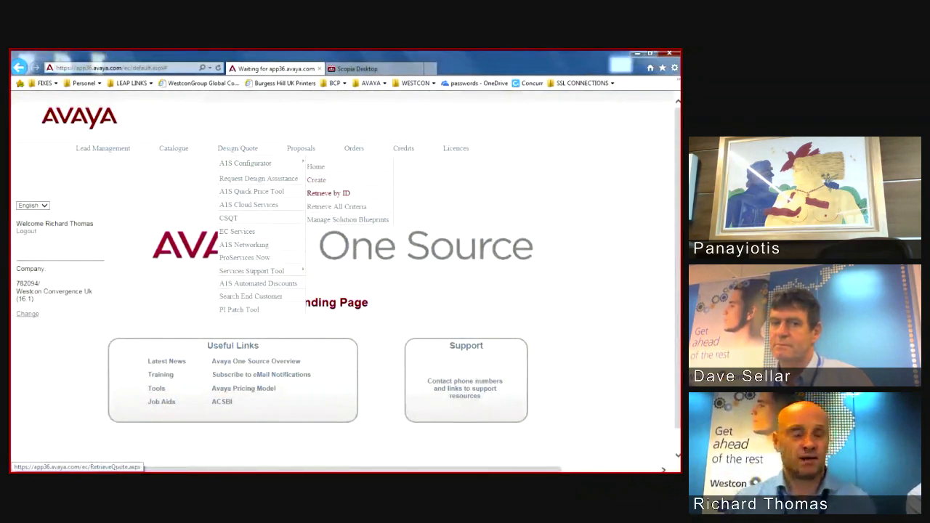
# Step: Start a new quote for IP Office / B5800 Branch Gateway, dismissing the Popup Messenger
pyautogui.click(327, 192)
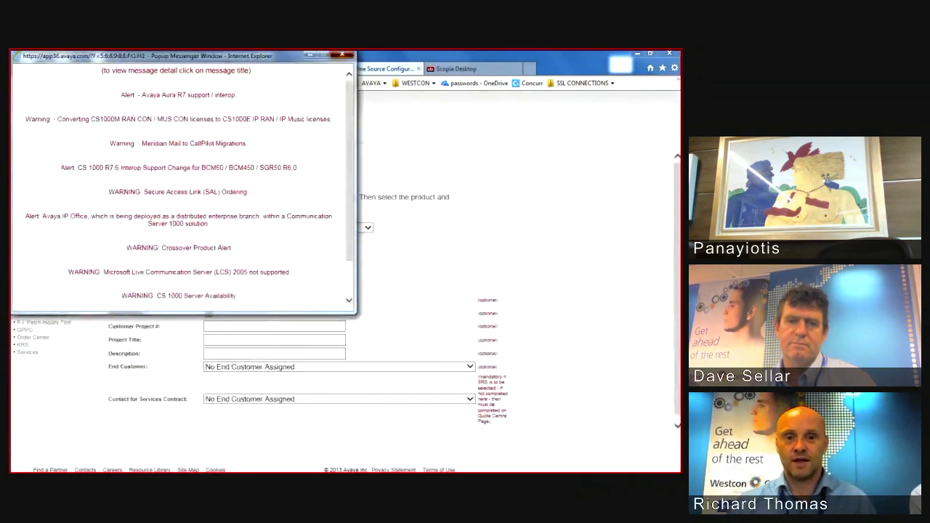
pyautogui.click(342, 54)
pyautogui.click(233, 235)
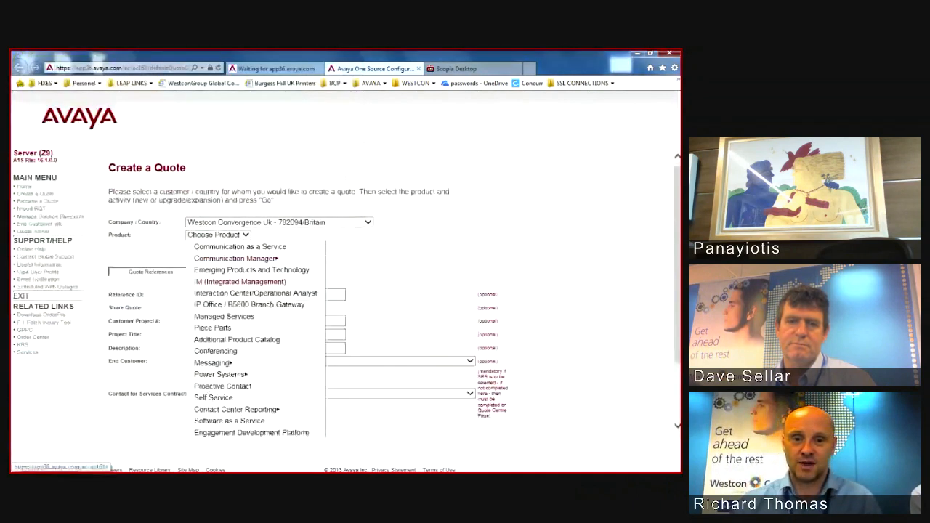
pyautogui.click(249, 305)
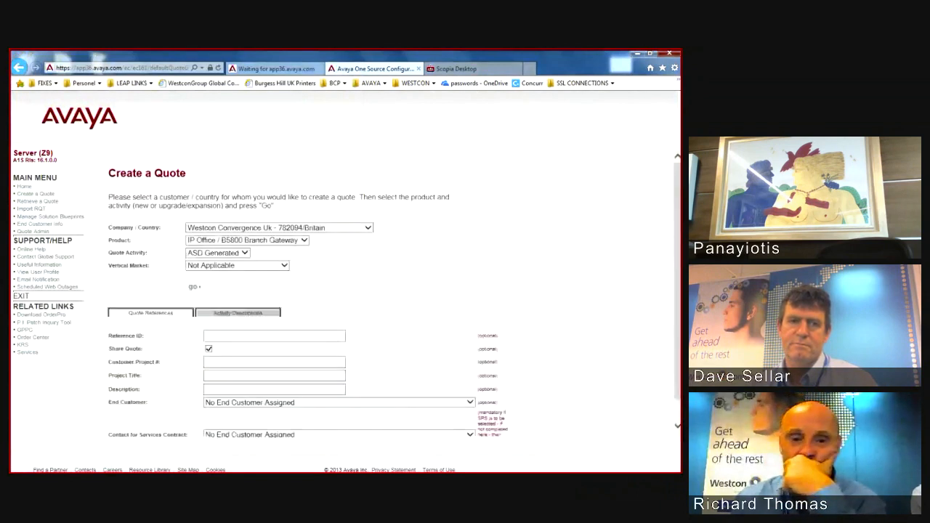
pyautogui.click(194, 287)
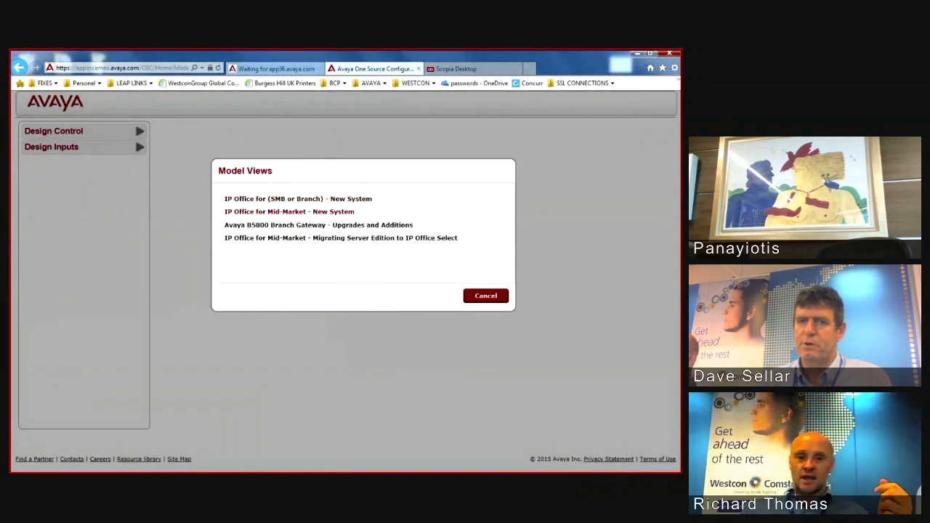
# Step: Choose IP Office for Mid-Market - New System from the Model Views
pyautogui.click(289, 212)
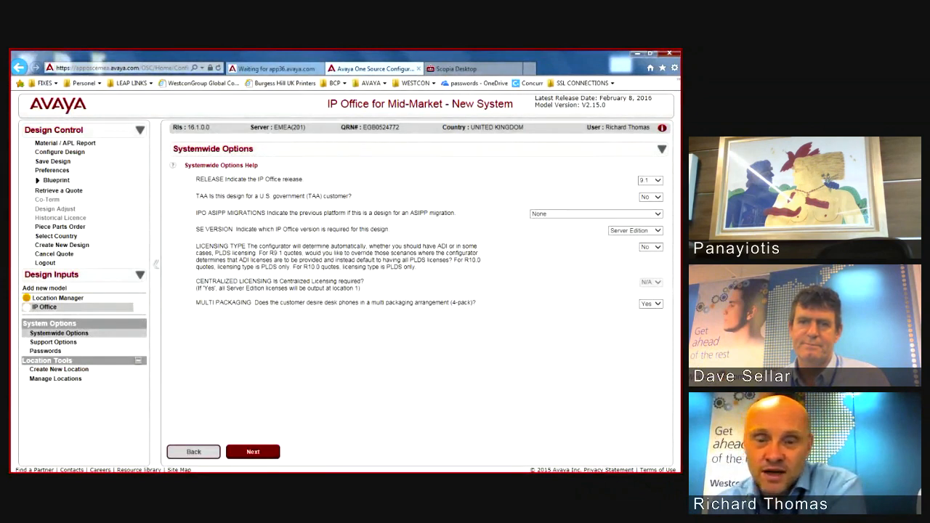
# Step: Keep Server Edition as the SE version
pyautogui.click(658, 231)
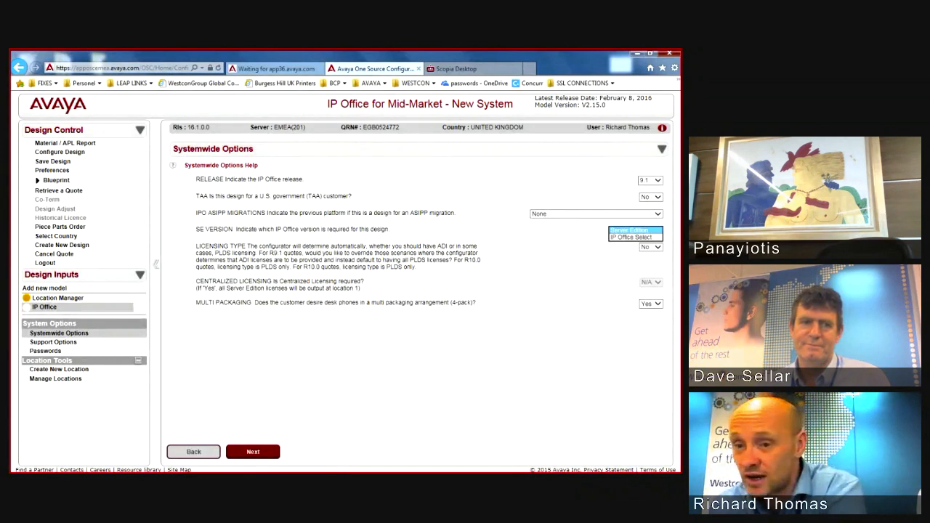
pyautogui.click(632, 231)
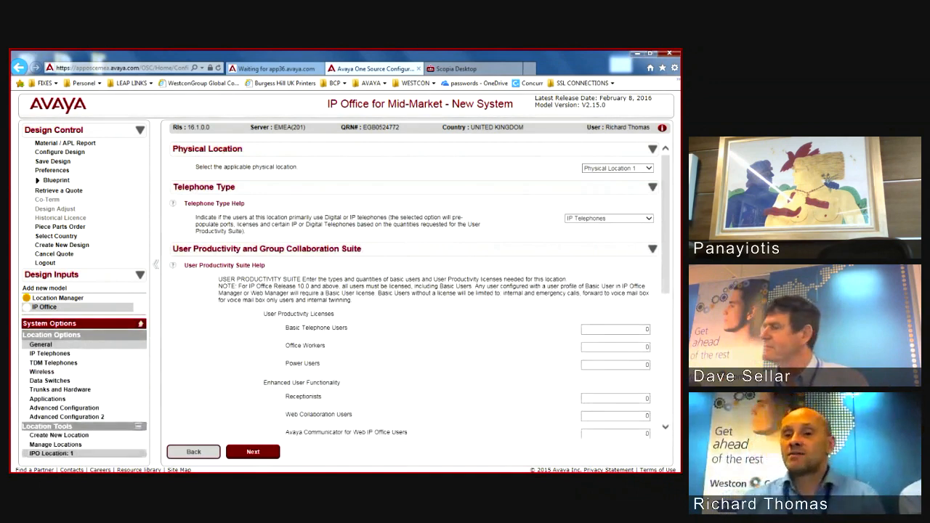
# Step: Pick the telephone type and require a resilient Avaya secondary server
pyautogui.scroll(-1, 419, 288)
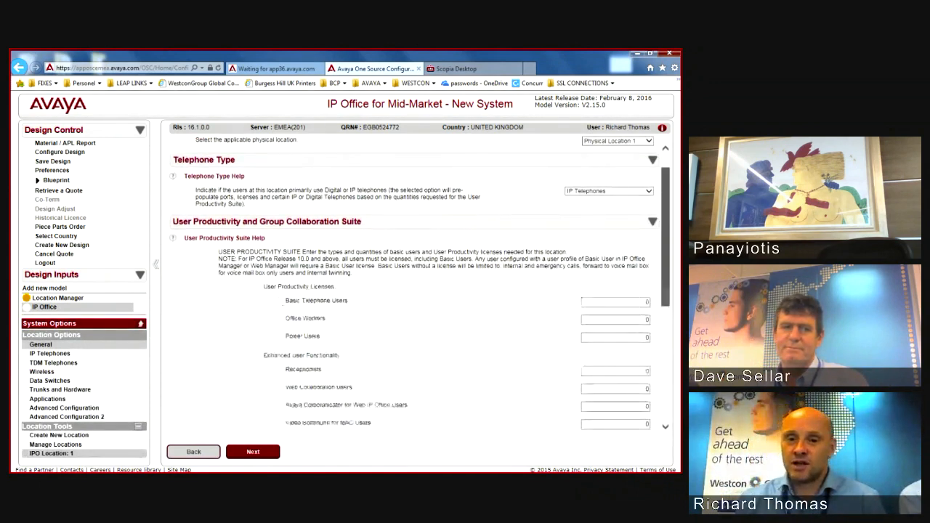
pyautogui.click(648, 191)
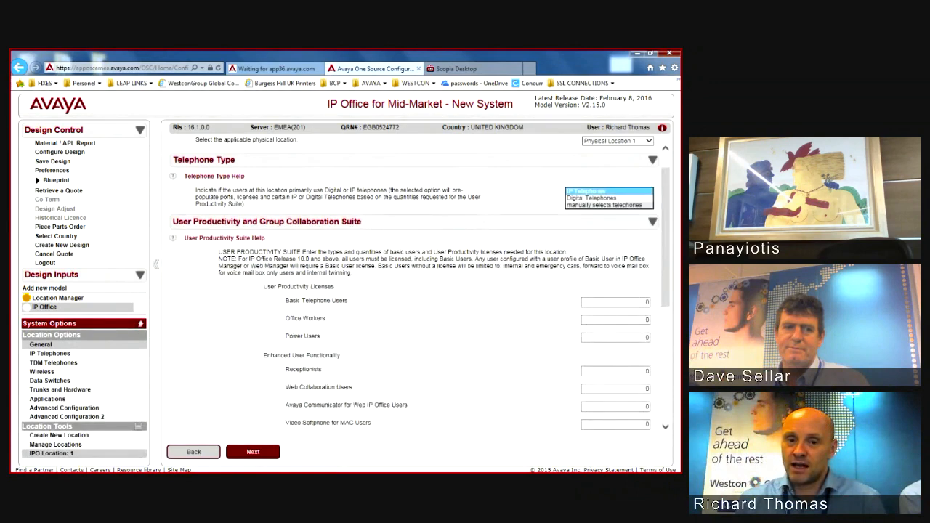
pyautogui.click(609, 205)
pyautogui.scroll(-1, 420, 287)
pyautogui.scroll(-7, 420, 288)
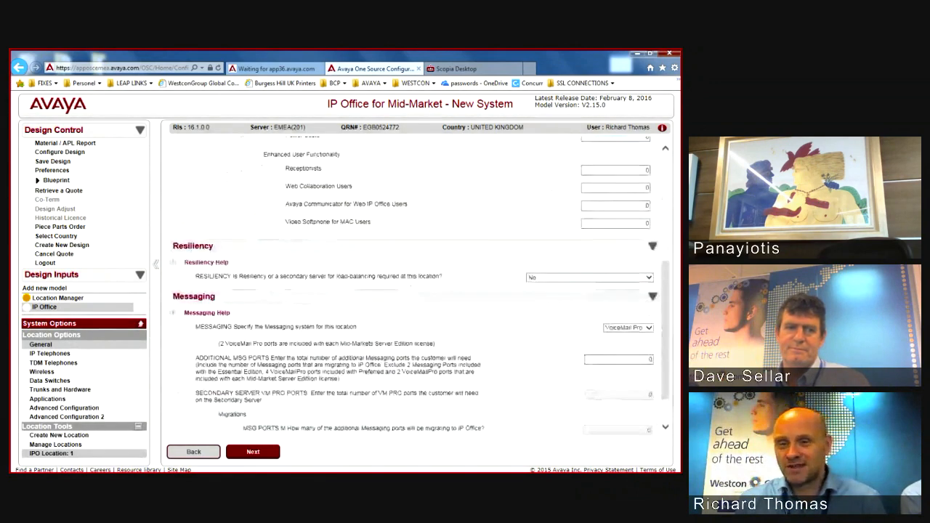
pyautogui.click(648, 276)
pyautogui.click(553, 284)
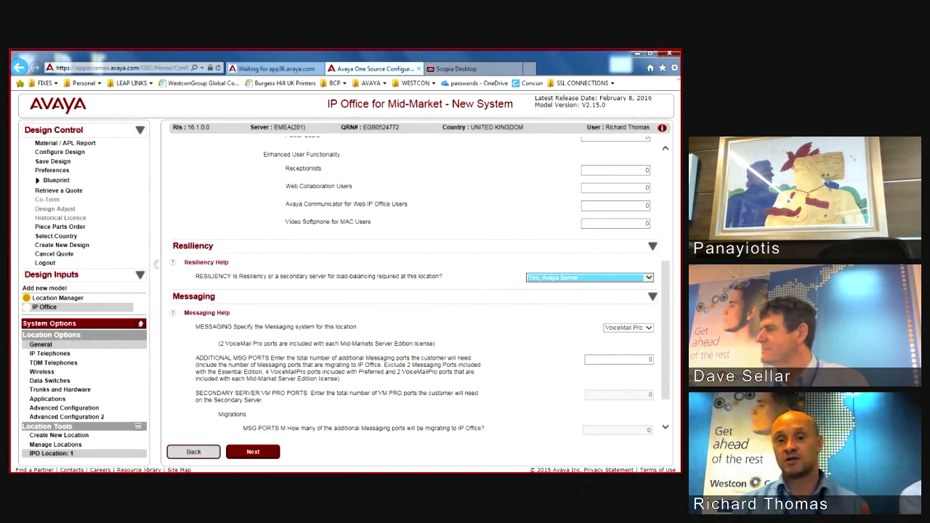
# Step: Enter 20 additional VoiceMail Pro messaging ports
pyautogui.click(641, 360)
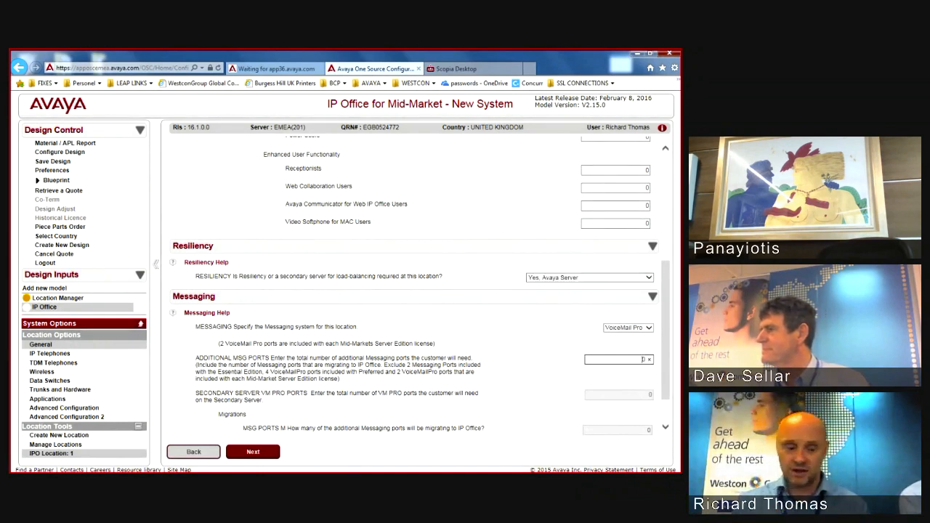
pyautogui.write('2')
pyautogui.press('Tab')
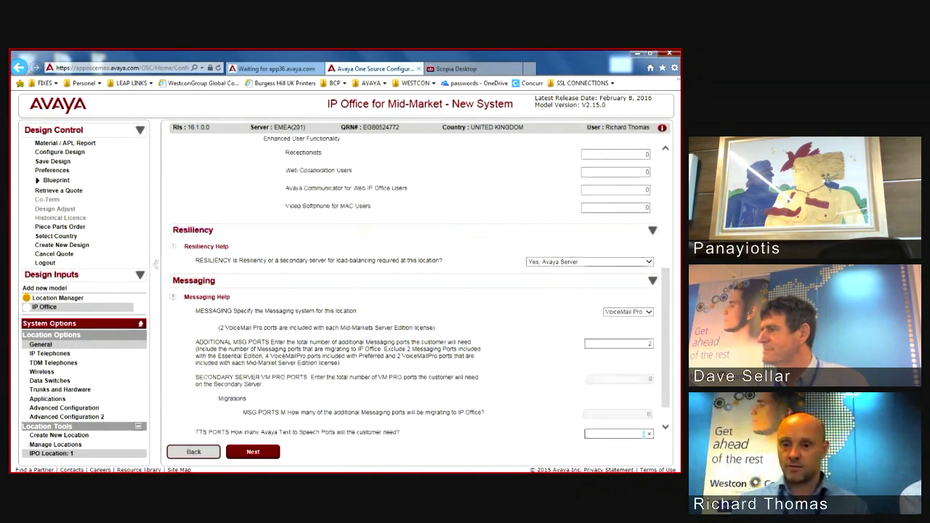
pyautogui.hotkey('shift', 'Tab')
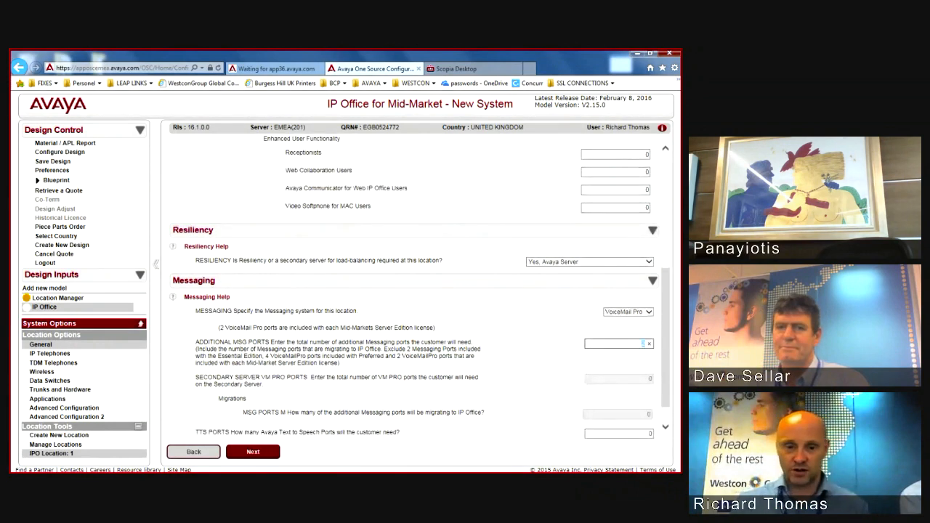
pyautogui.press('Tab')
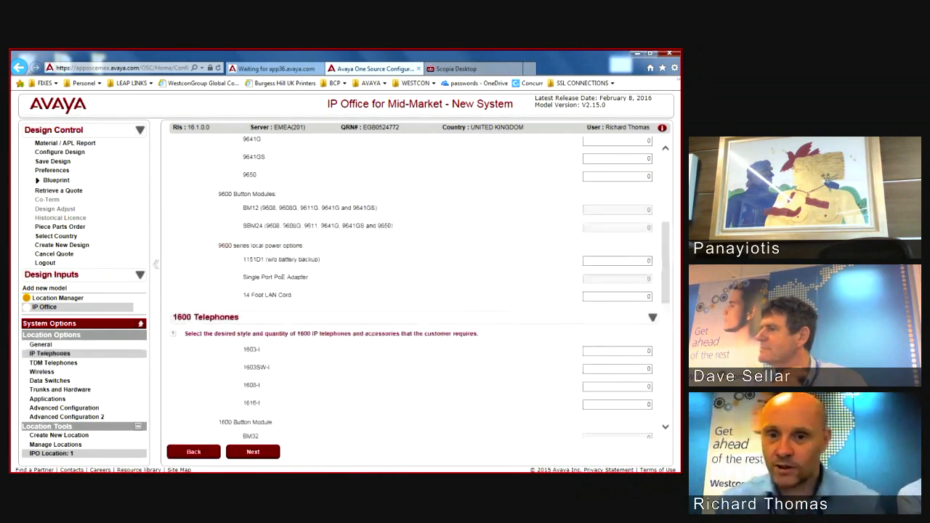
# Step: Clear the 9608 quantity and order 200 9608G IP telephones
pyautogui.click(618, 271)
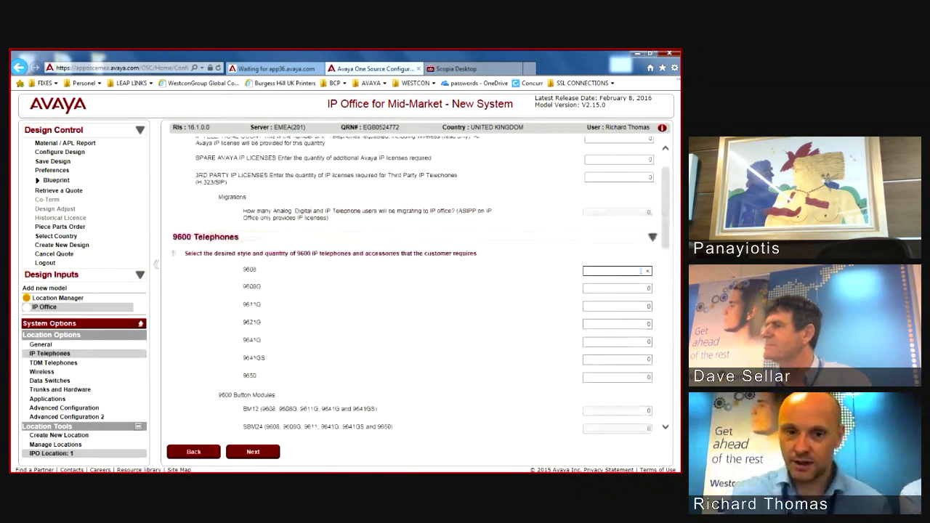
pyautogui.press('BackSpace')
pyautogui.press('Tab')
pyautogui.write('200')
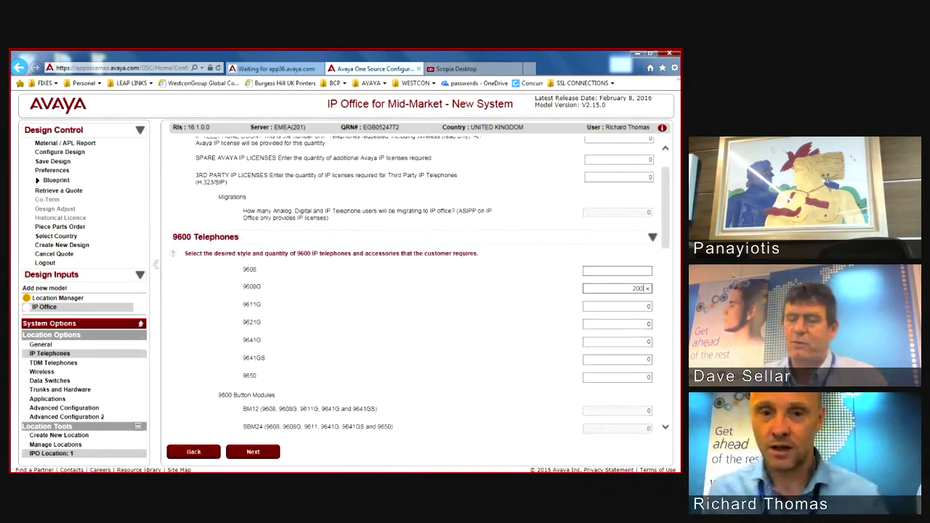
pyautogui.click(508, 305)
pyautogui.scroll(1, 509, 305)
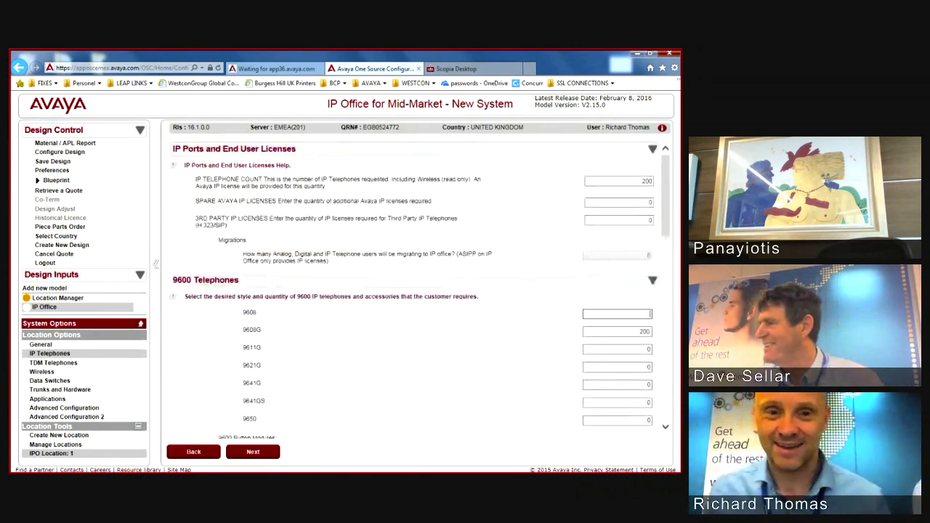
pyautogui.scroll(-10, 419, 288)
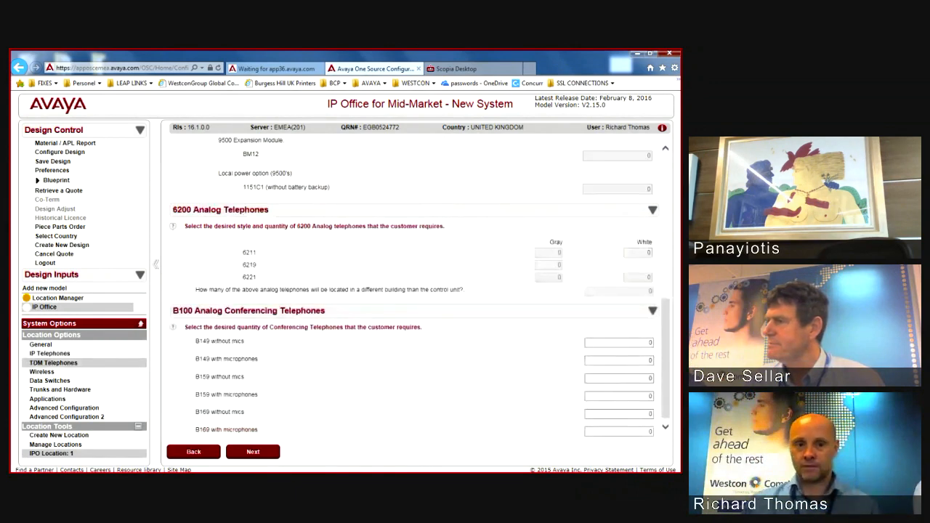
pyautogui.scroll(-1, 415, 290)
pyautogui.scroll(8, 414, 291)
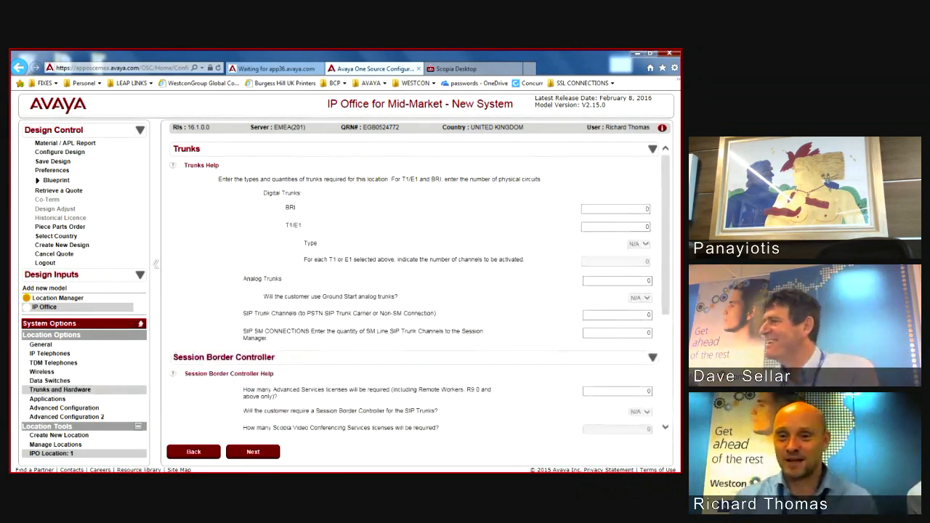
# Step: Set 12 E1 trunks with 360 channels and a BRI quantity of 0
pyautogui.click(640, 227)
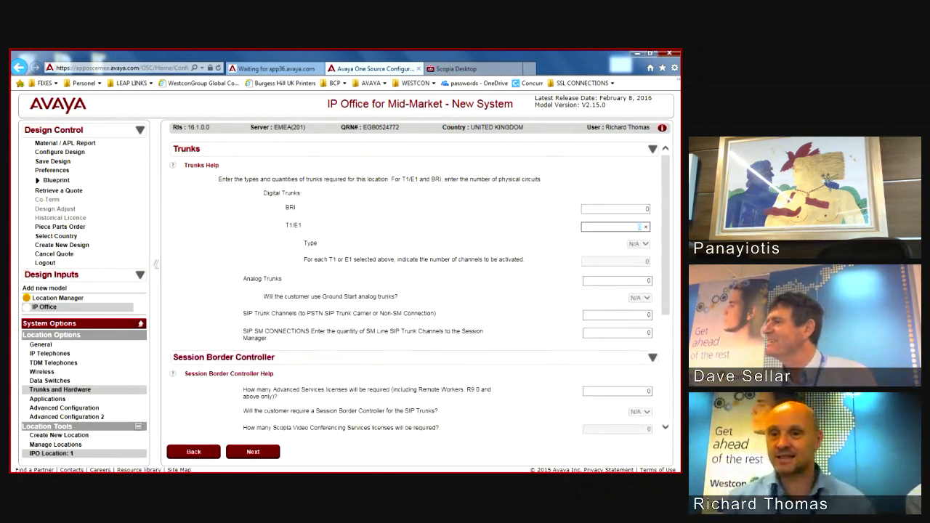
pyautogui.write('6')
pyautogui.press('Tab')
pyautogui.press('Tab')
pyautogui.press('Tab')
pyautogui.press('Tab')
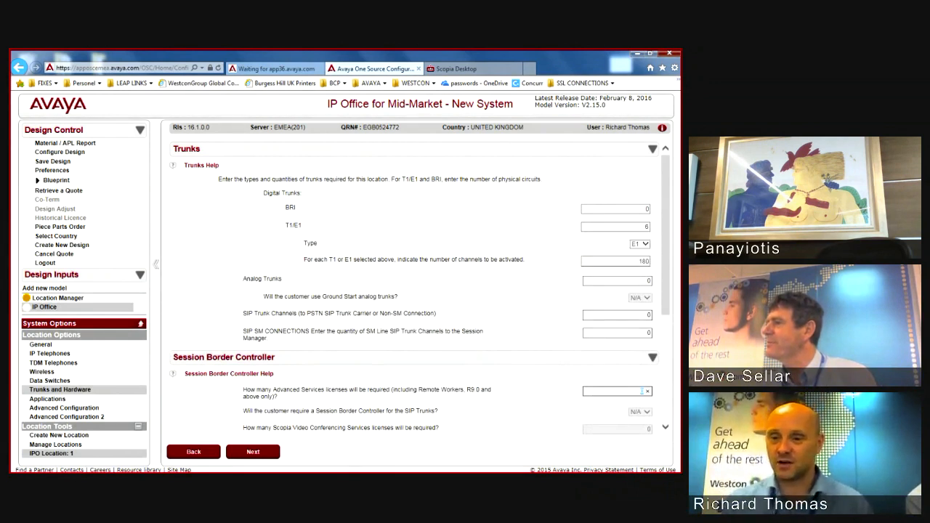
pyautogui.hotkey('shift', 'Tab')
pyautogui.hotkey('shift', 'Tab')
pyautogui.hotkey('shift', 'Tab')
pyautogui.hotkey('shift', 'Tab')
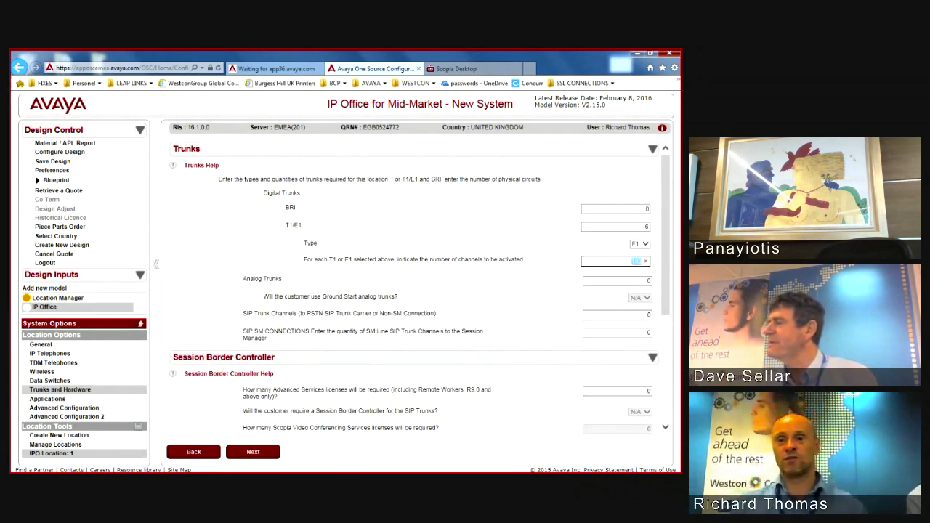
pyautogui.hotkey('shift', 'Tab')
pyautogui.hotkey('shift', 'Tab')
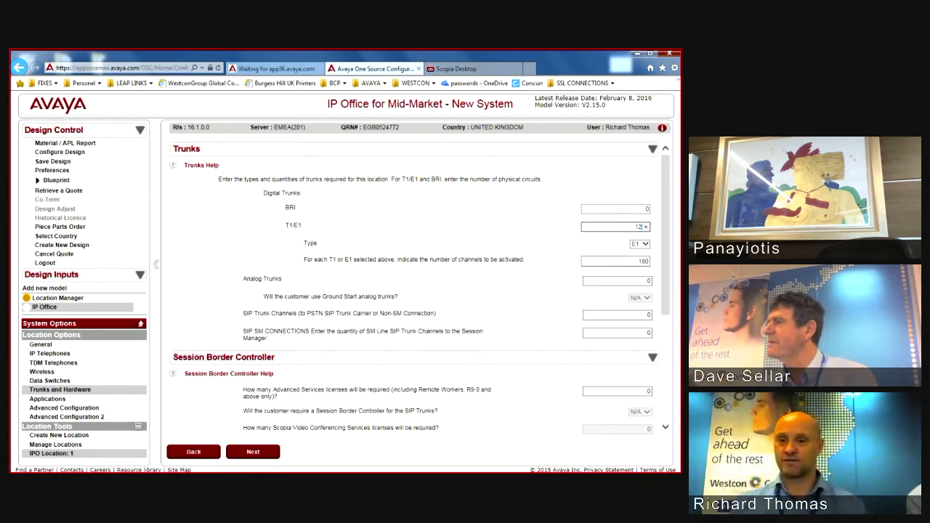
pyautogui.write('12')
pyautogui.press('Tab')
pyautogui.press('Tab')
pyautogui.hotkey('shift', 'Tab')
pyautogui.hotkey('shift', 'Tab')
pyautogui.hotkey('shift', 'Tab')
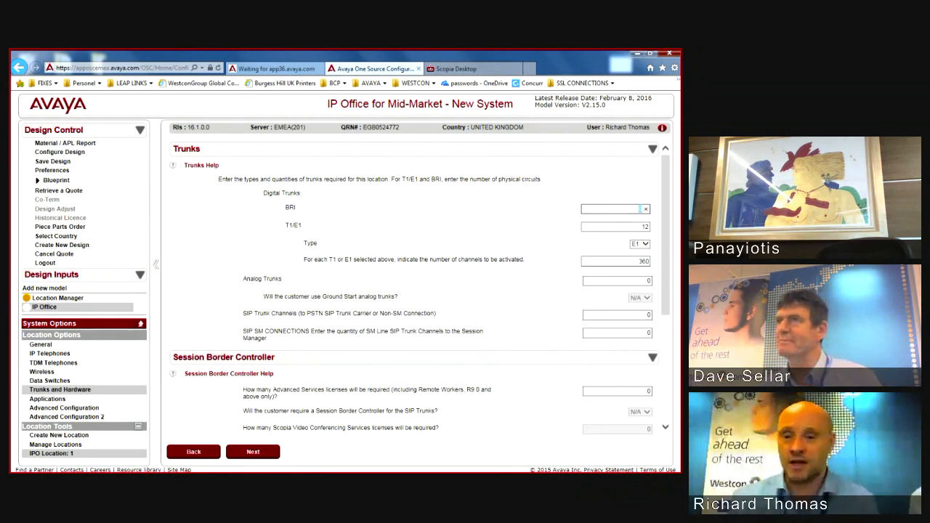
pyautogui.write('0')
pyautogui.press('Tab')
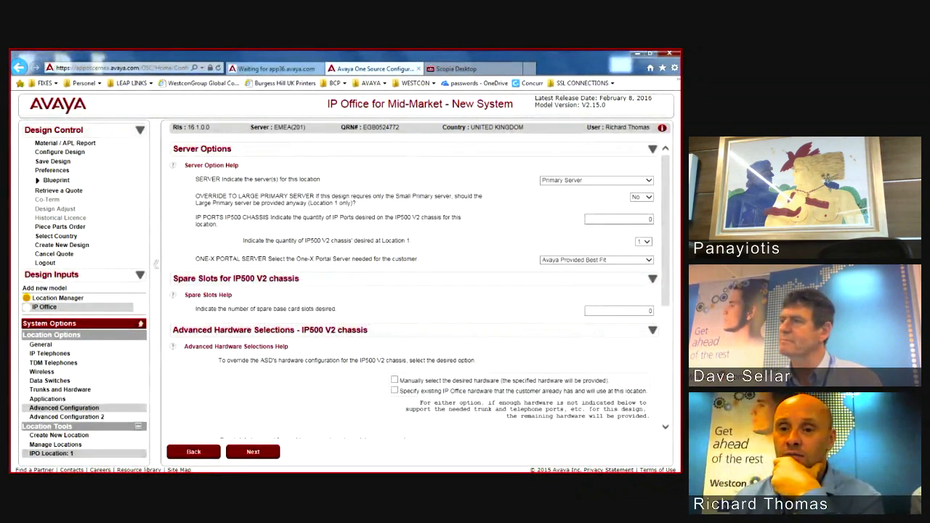
# Step: Keep Primary Server as the server type and set one-X Portal to Avaya Provided Large Server
pyautogui.click(596, 180)
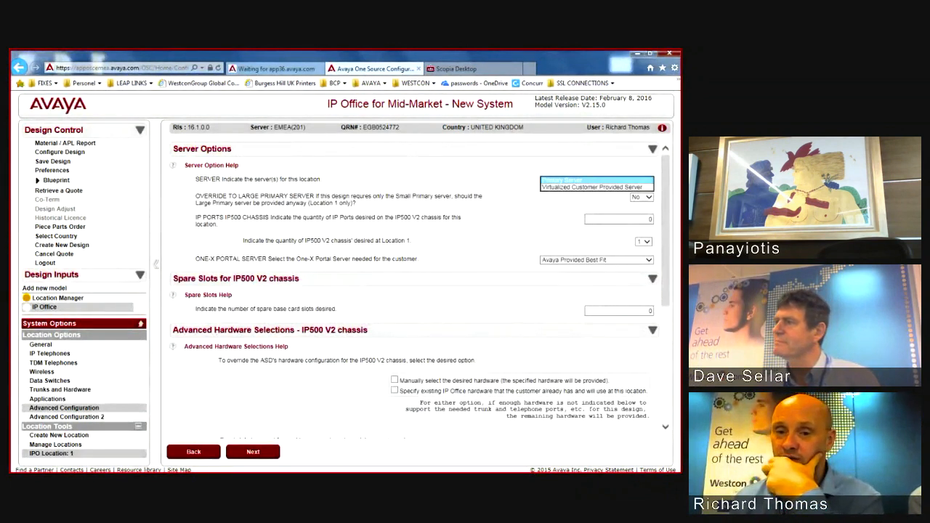
pyautogui.click(596, 180)
pyautogui.click(595, 259)
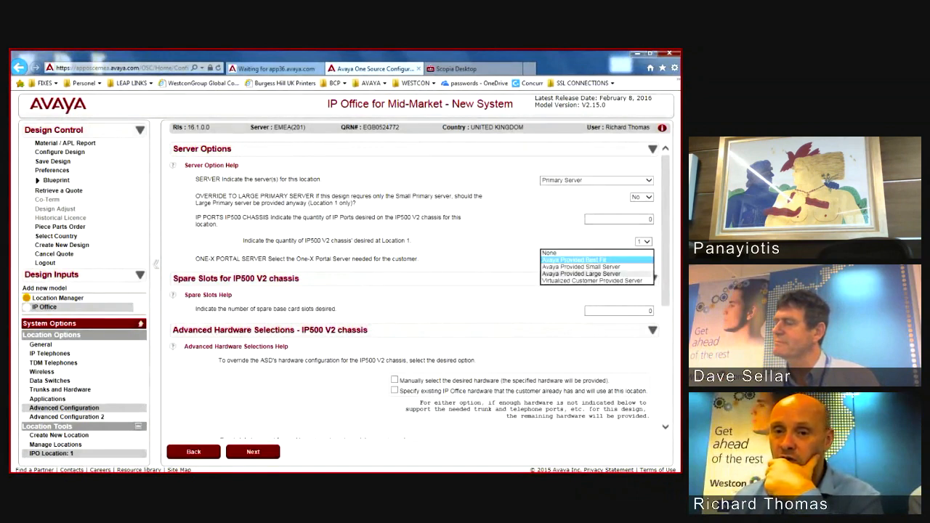
pyautogui.click(582, 273)
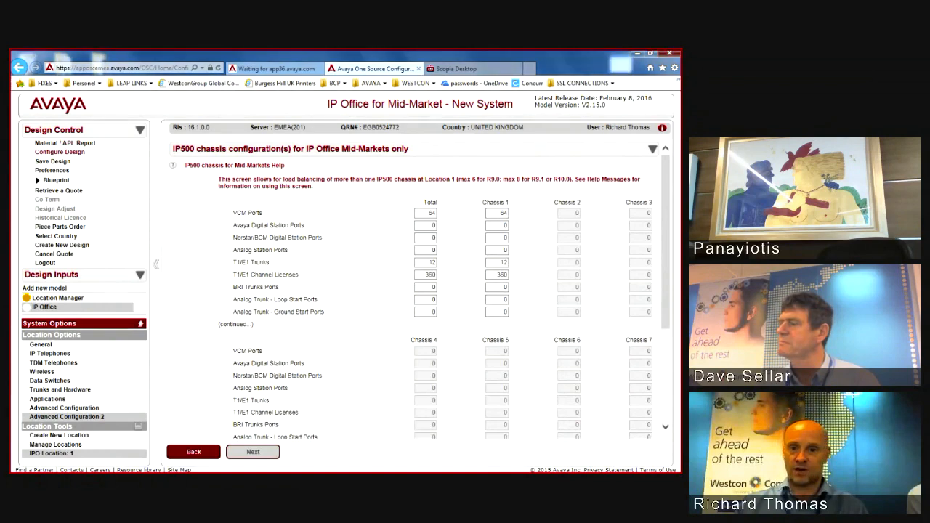
# Step: Process the design, inspect ABG error IPO-0037 about too few IP500 chassis, then stop the design
pyautogui.click(253, 452)
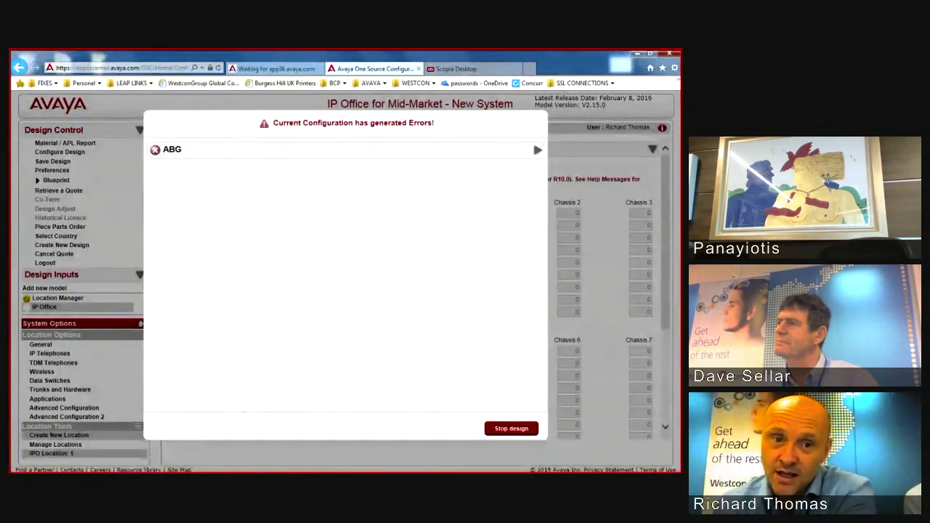
pyautogui.click(538, 149)
pyautogui.click(534, 166)
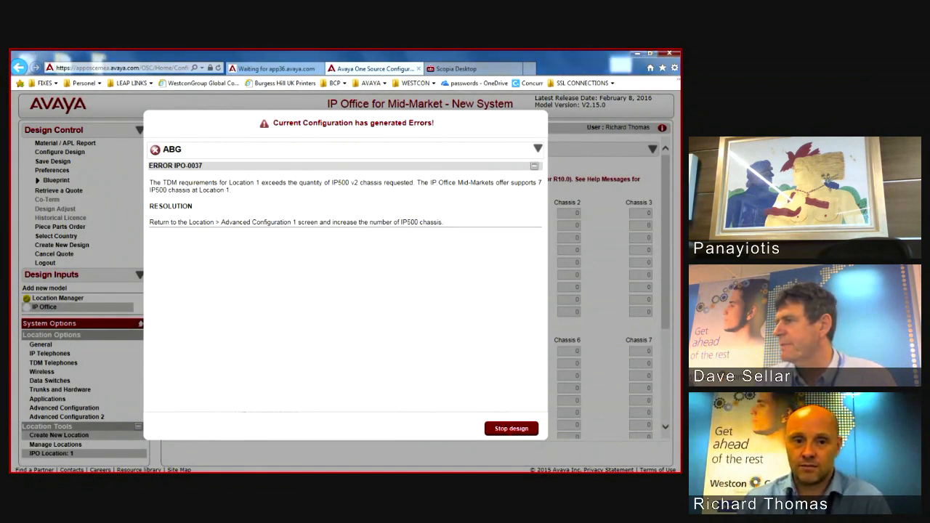
pyautogui.click(512, 429)
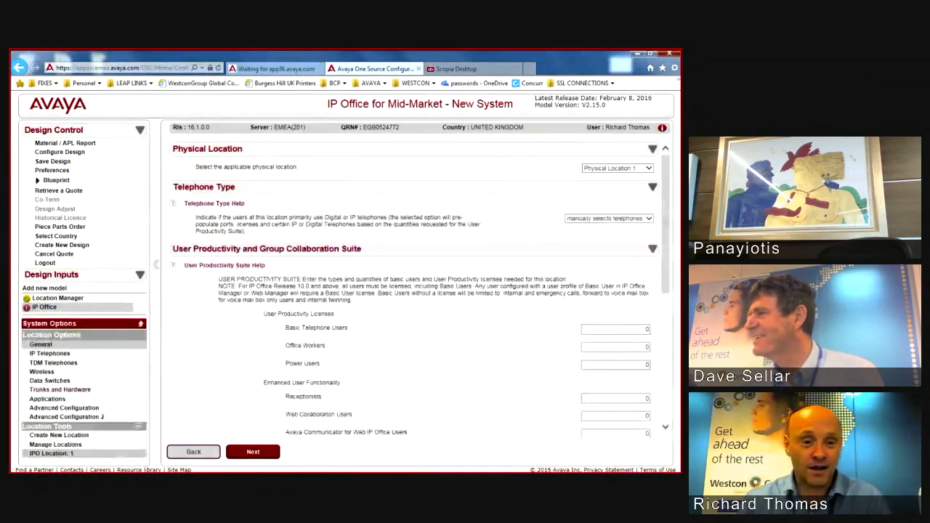
# Step: Return from Location Options to the Advanced Hardware Selections page
pyautogui.scroll(-5, 414, 291)
pyautogui.moveTo(666, 305); pyautogui.dragTo(666, 319)
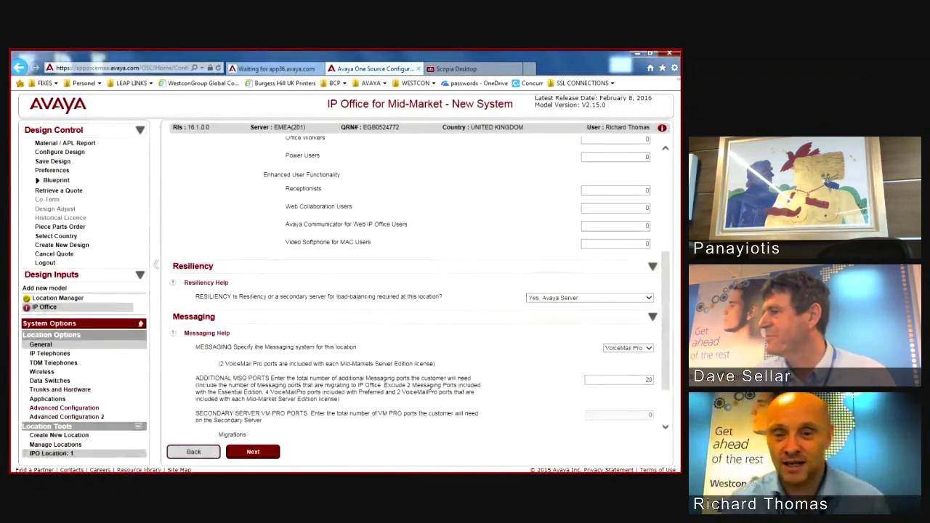
pyautogui.click(64, 408)
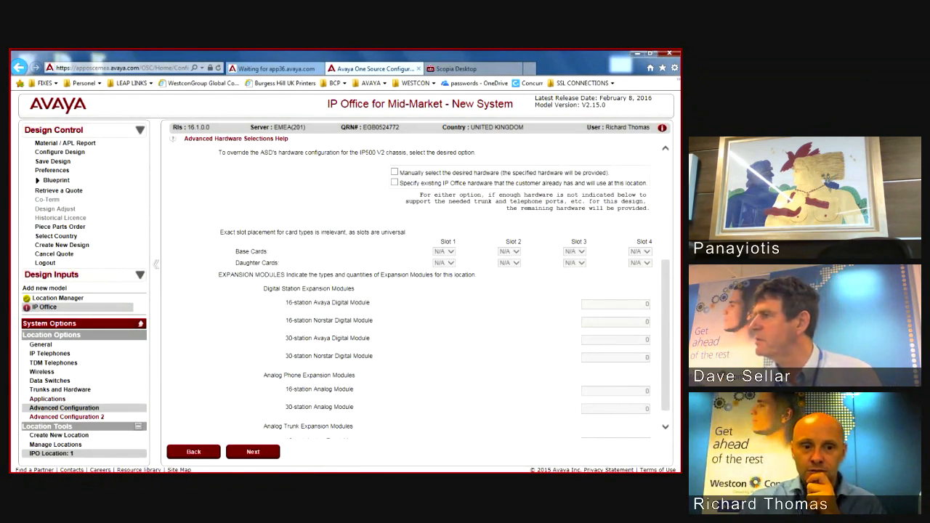
# Step: Check the per-chassis VCM and trunk allocation on Advanced Configuration 2
pyautogui.click(67, 417)
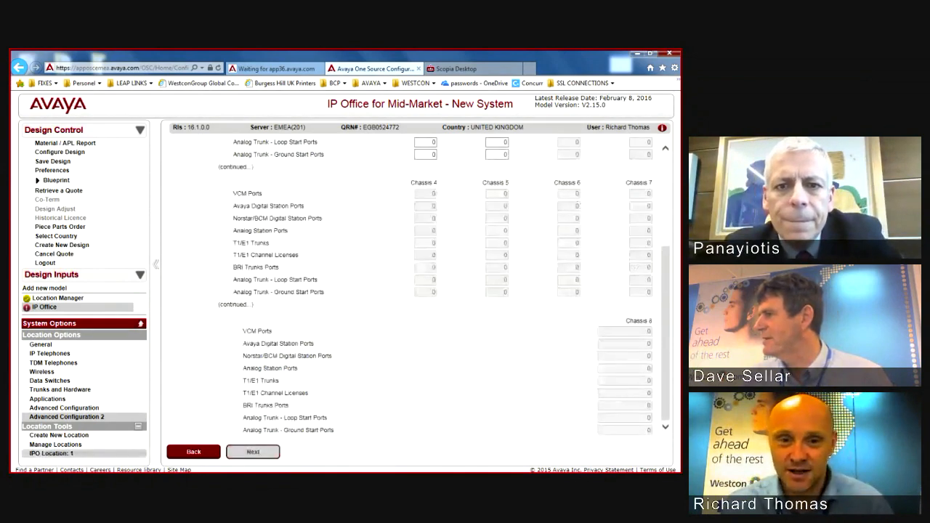
pyautogui.scroll(10, 410, 291)
pyautogui.scroll(-10, 410, 291)
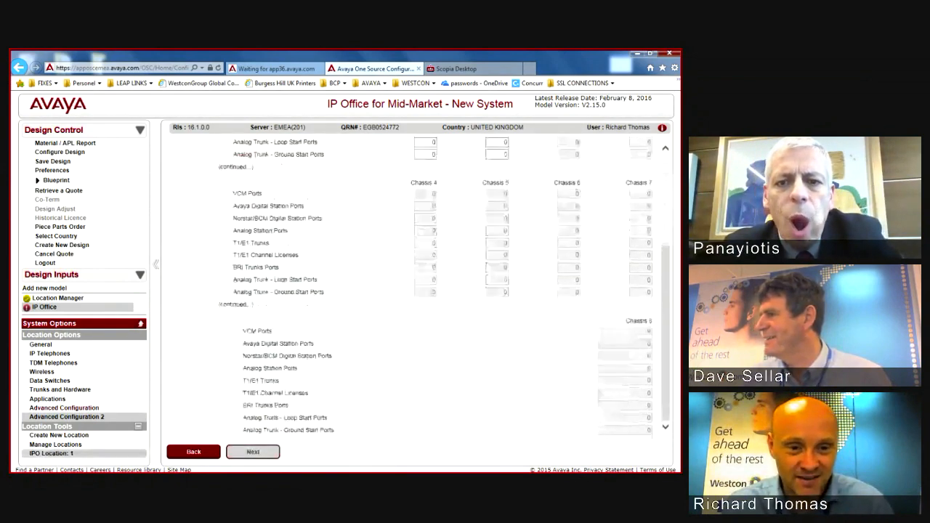
# Step: Review the advanced hardware selections, ending on the Data Switches settings (ERS4500, 200 PoE ports)
pyautogui.click(64, 408)
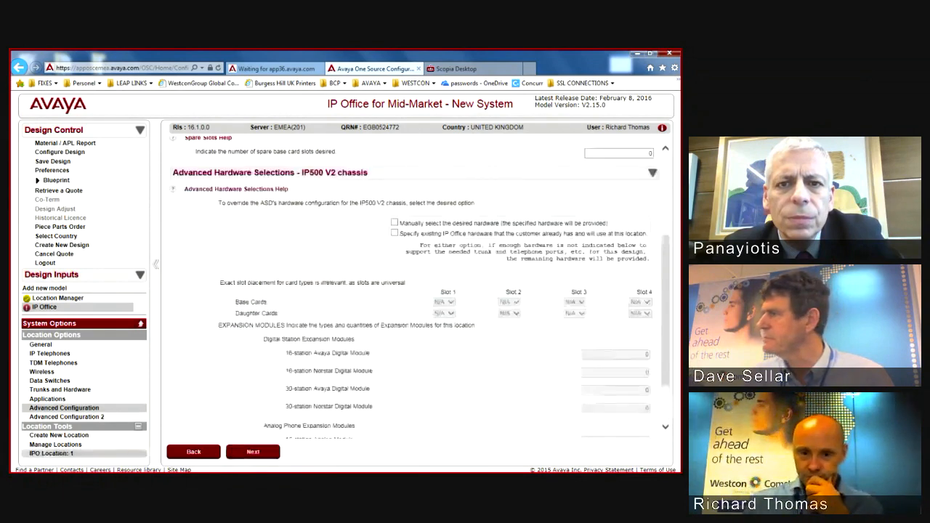
pyautogui.scroll(-2, 418, 291)
pyautogui.scroll(1, 420, 287)
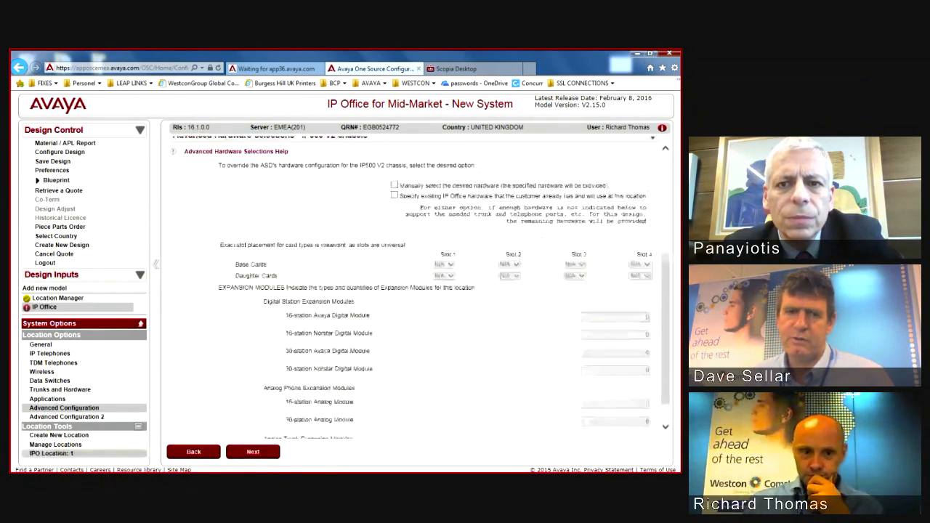
pyautogui.scroll(5, 417, 290)
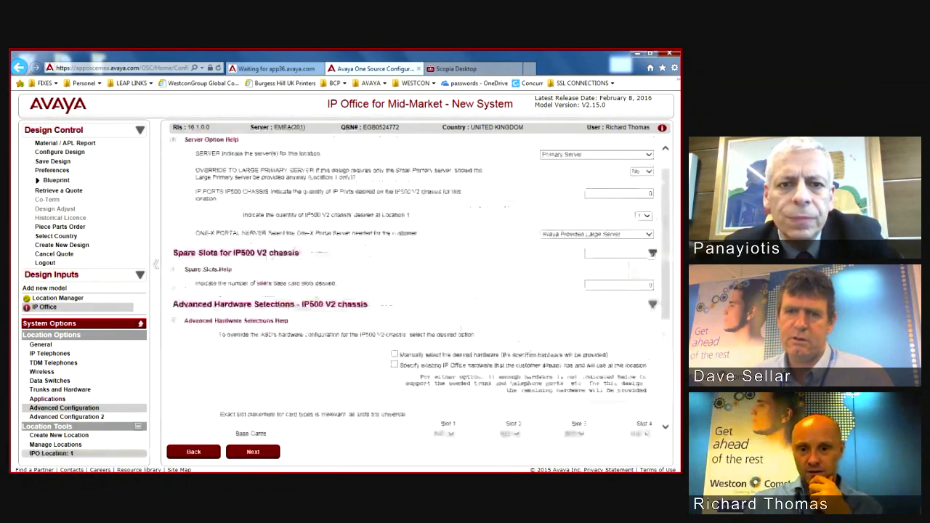
pyautogui.click(50, 380)
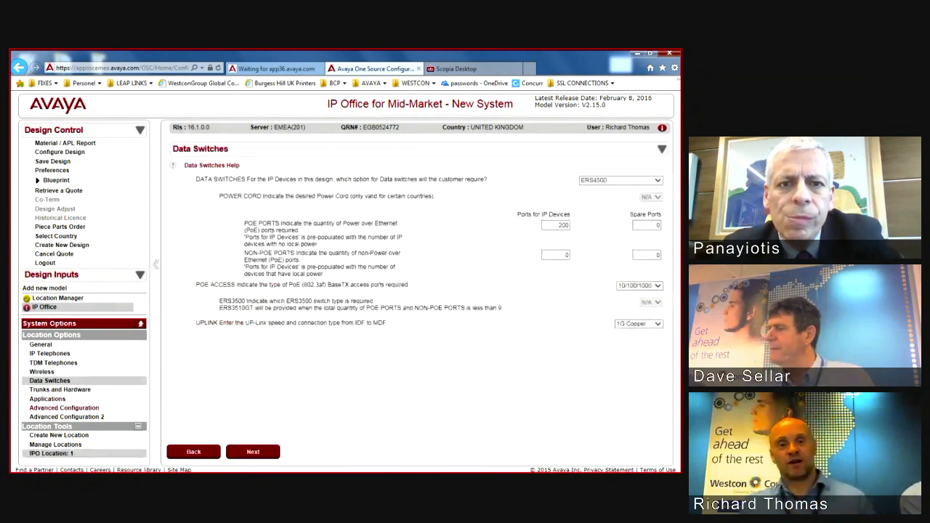
# Step: Change the IP500 V2 chassis quantity from 1 to 2 on the Advanced Configuration page
pyautogui.click(64, 407)
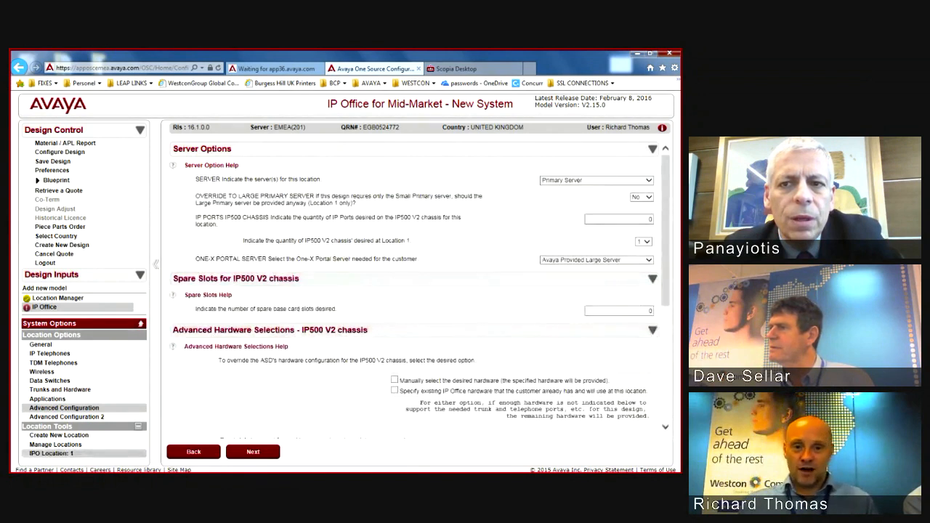
pyautogui.moveTo(221, 226); pyautogui.dragTo(430, 228)
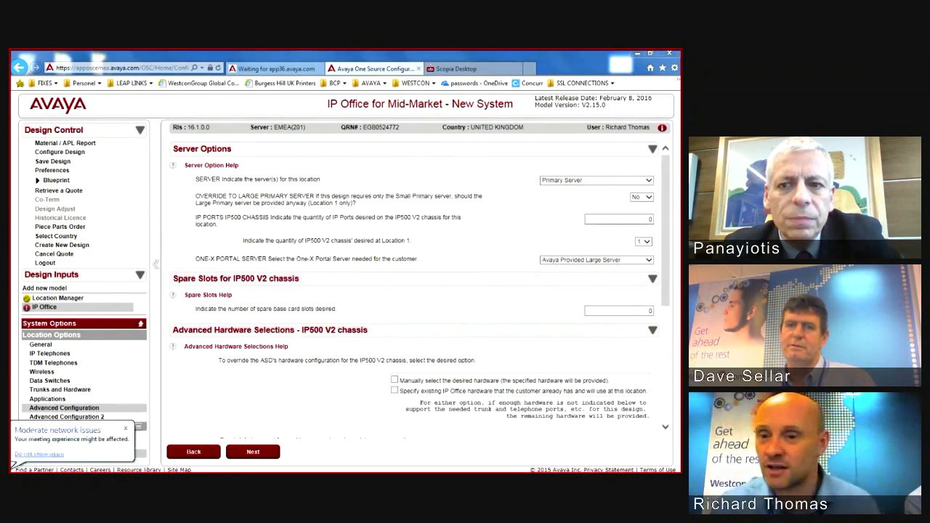
pyautogui.click(643, 242)
pyautogui.click(640, 252)
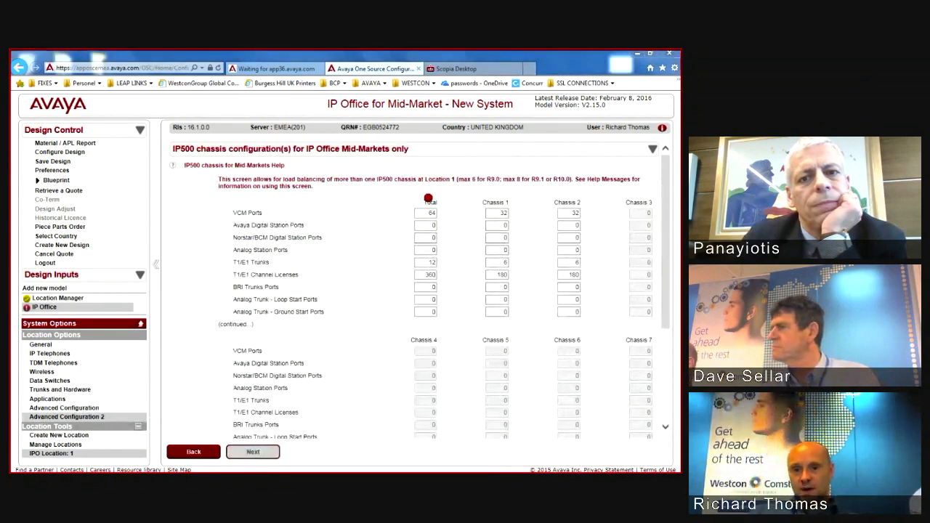
# Step: Review the port split across Chassis 1 and 2, then reprocess so Maintenance auto-attaches
pyautogui.click(498, 194)
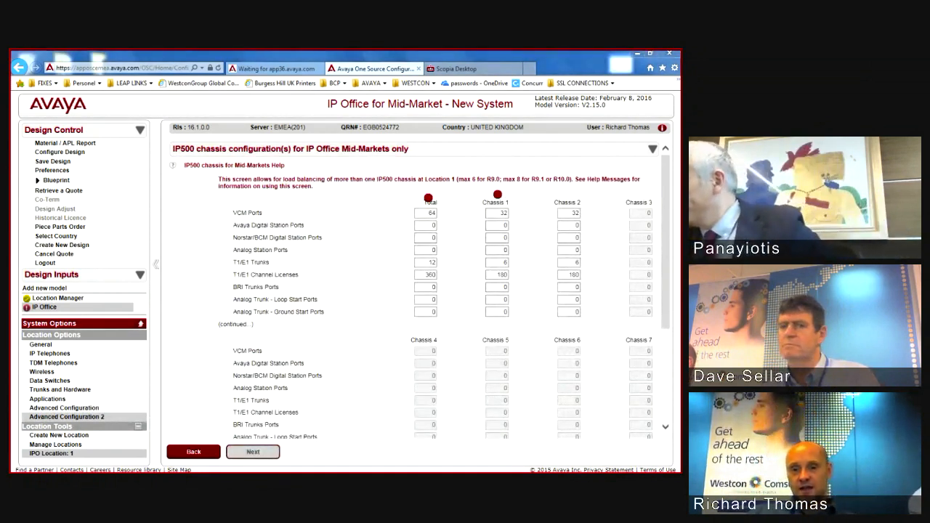
pyautogui.click(567, 190)
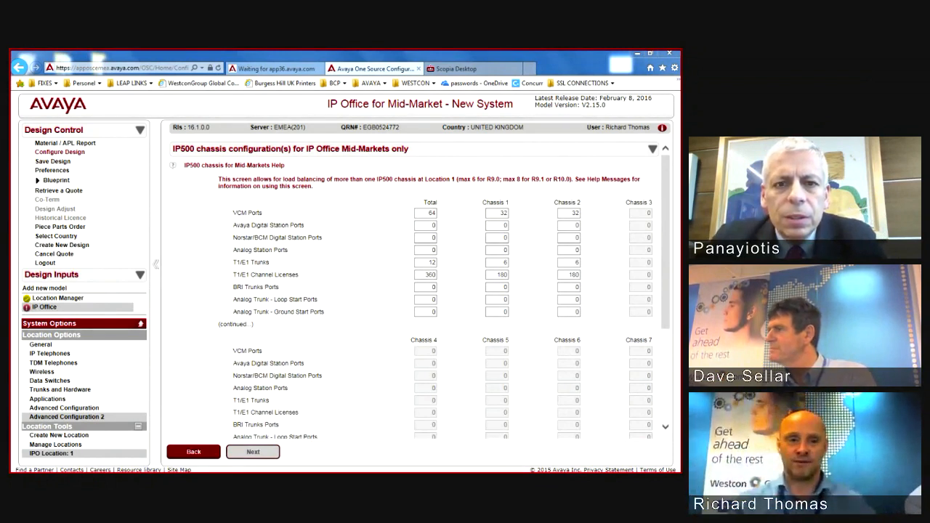
pyautogui.click(253, 452)
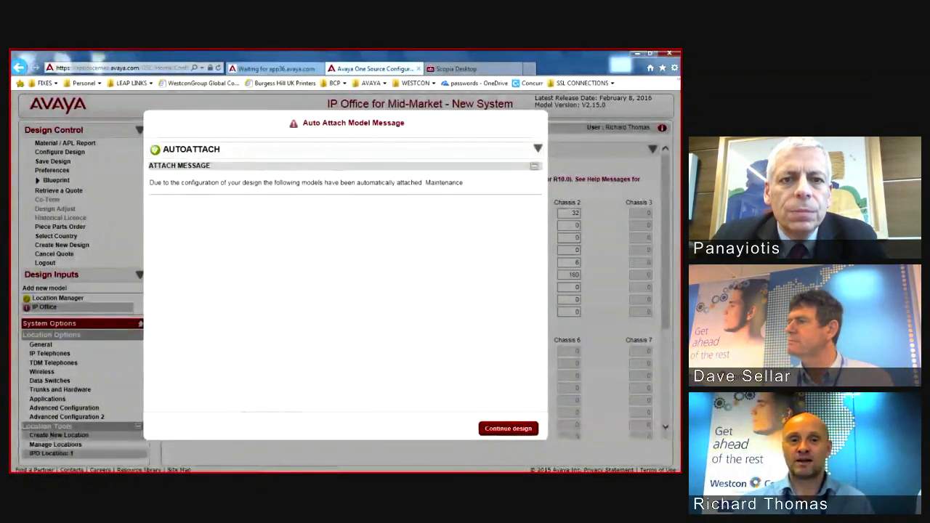
# Step: Continue the design and open IPOSS under Maintenance Services > Avaya Branch Gateway / IP Office
pyautogui.click(507, 429)
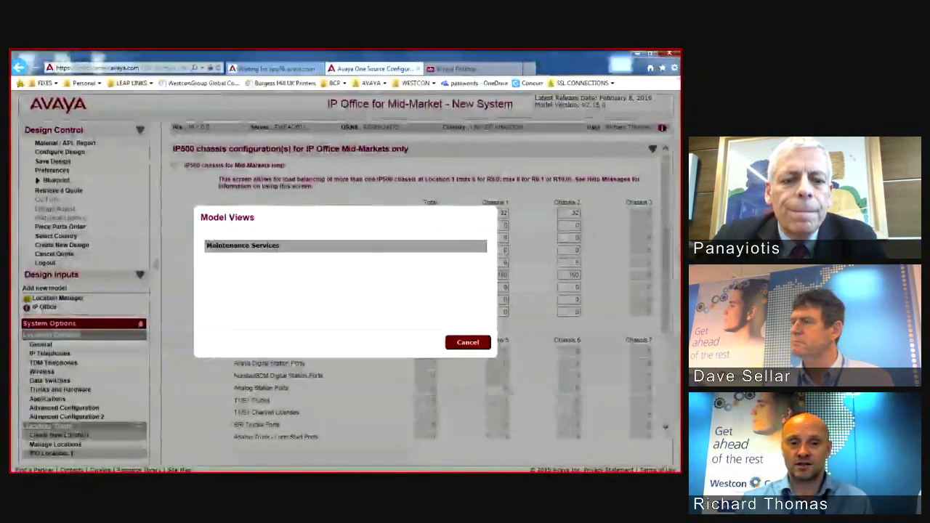
pyautogui.click(243, 246)
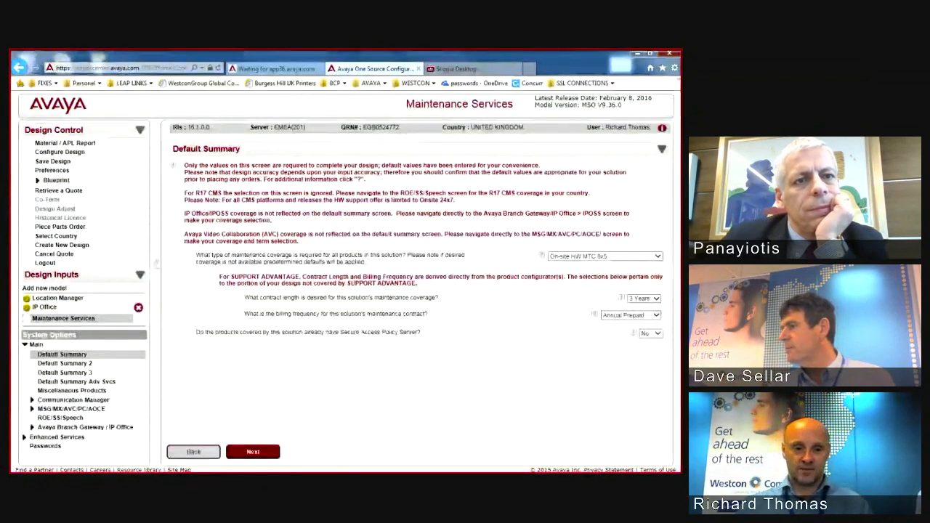
pyautogui.click(85, 427)
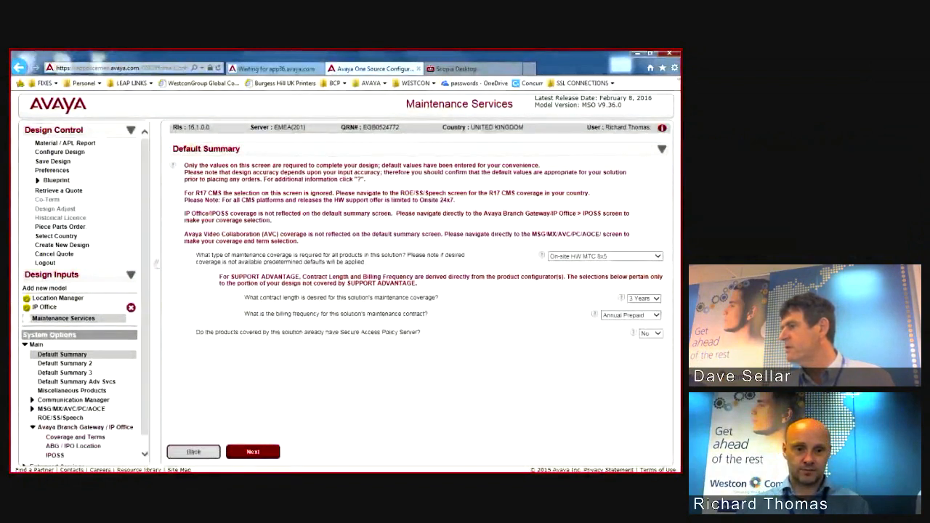
pyautogui.click(56, 455)
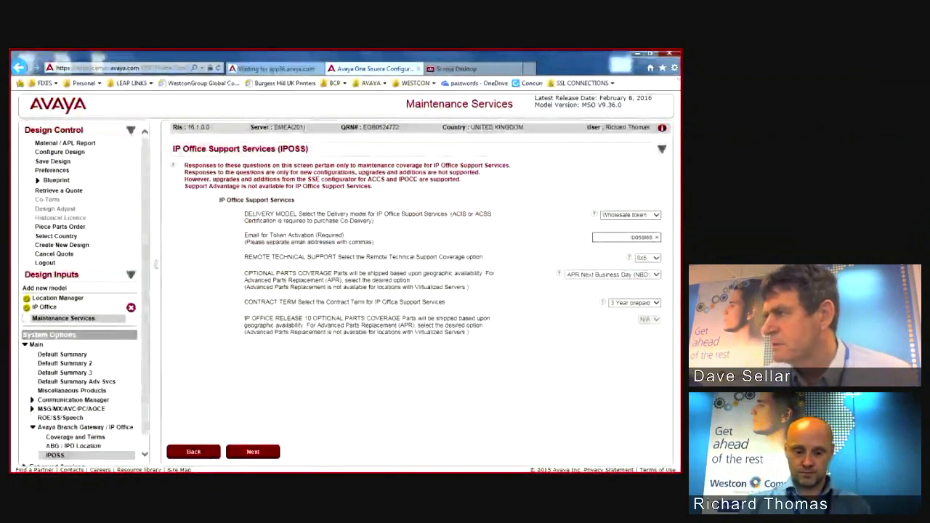
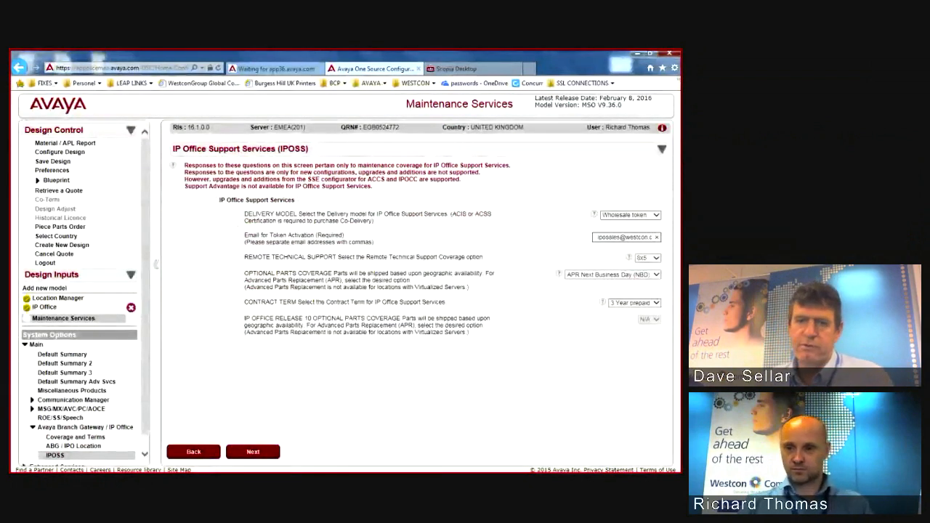
# Step: Finish entering the IPOSS token-activation e-mail address
pyautogui.press('Tab')
pyautogui.press('Tab')
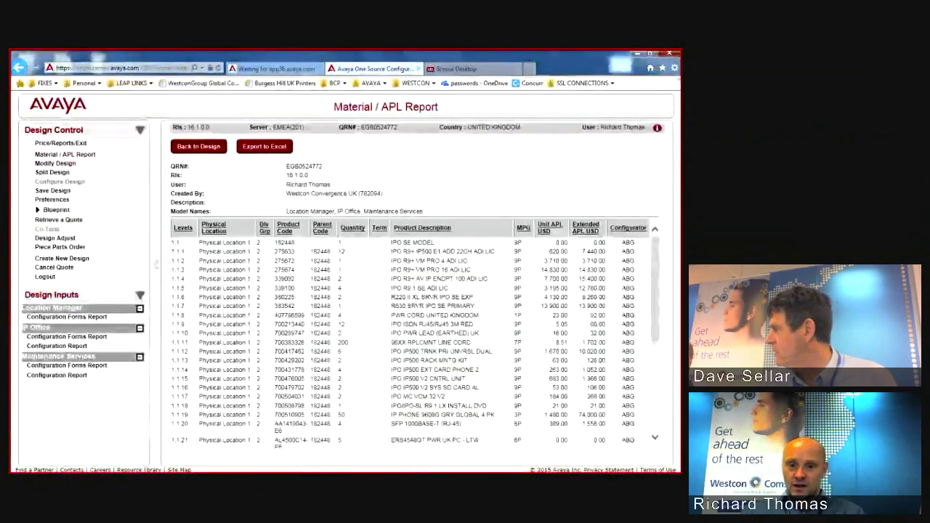
pyautogui.scroll(-5, 410, 334)
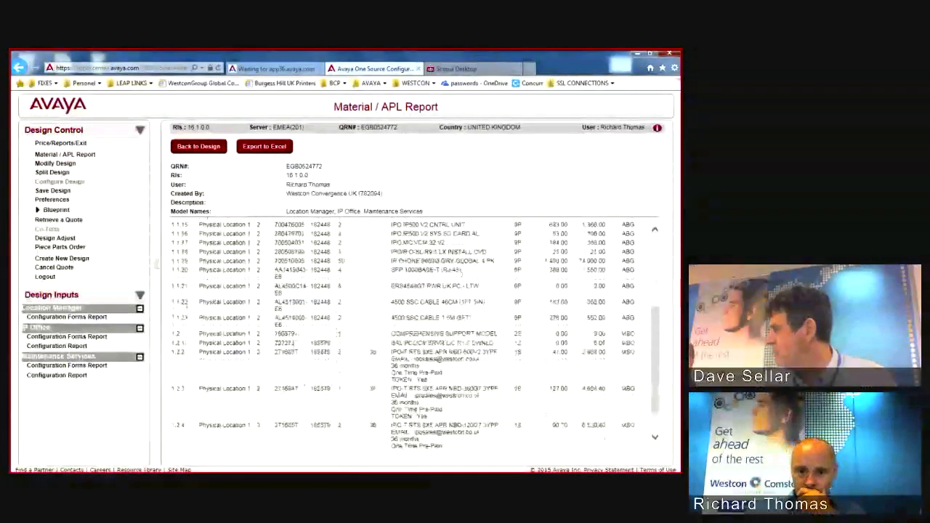
pyautogui.scroll(-1, 410, 334)
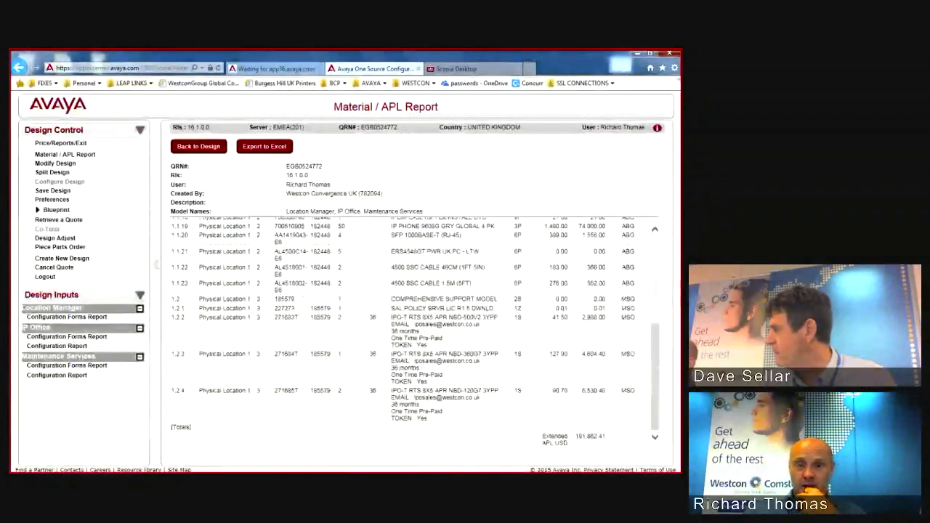
pyautogui.scroll(3, 410, 327)
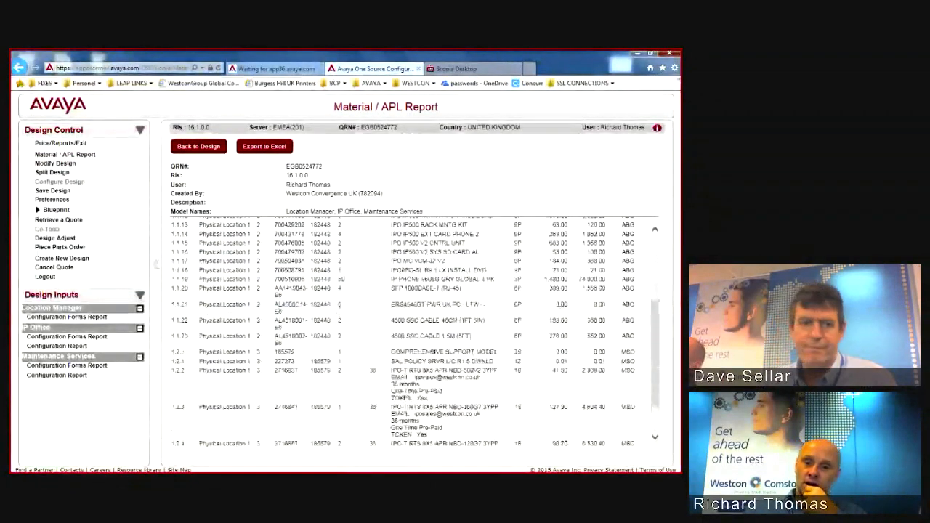
pyautogui.scroll(4, 410, 327)
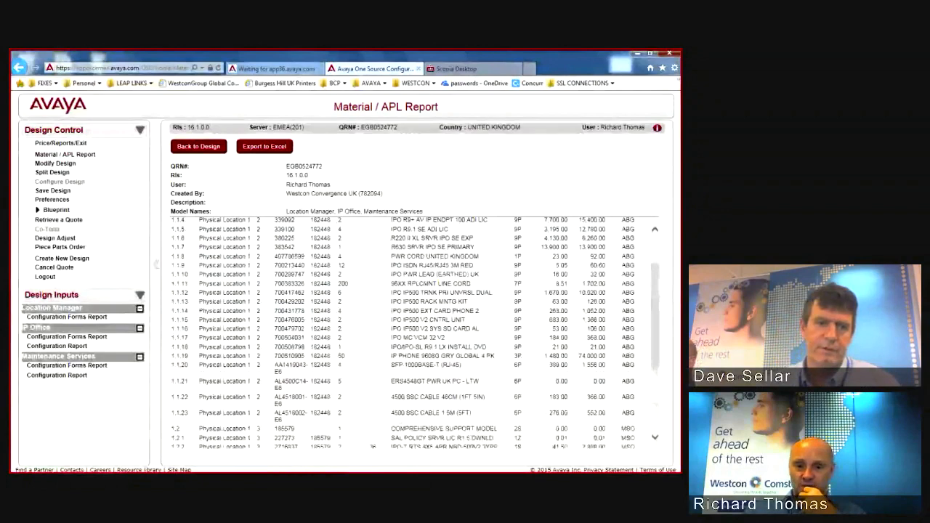
pyautogui.scroll(3, 411, 327)
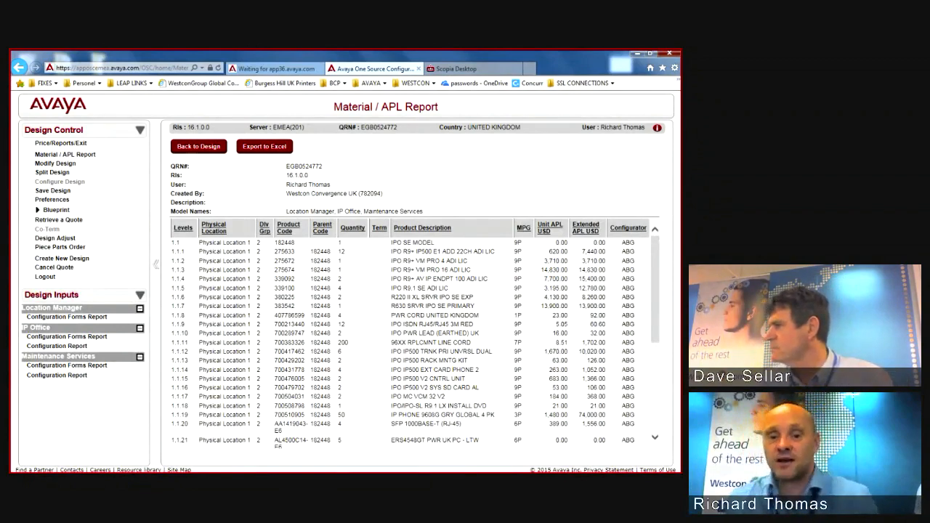
pyautogui.scroll(-5, 410, 332)
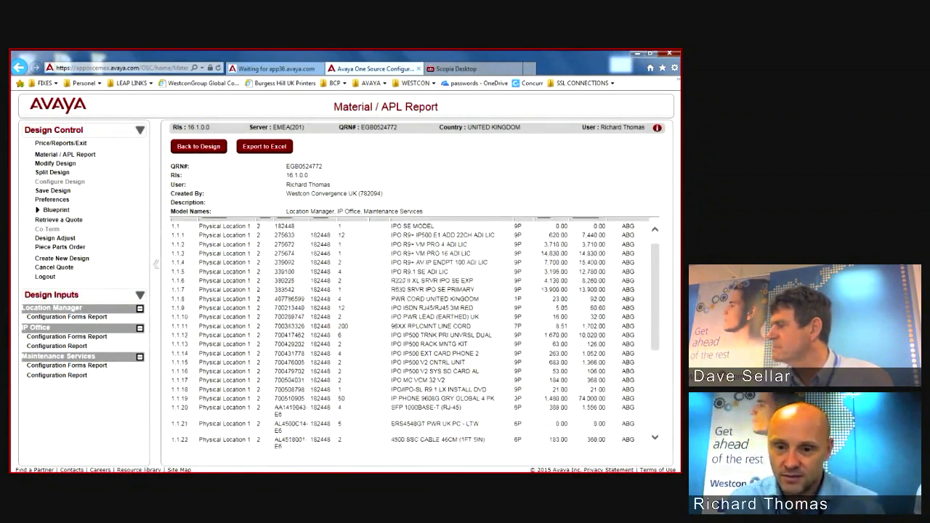
pyautogui.scroll(5, 409, 327)
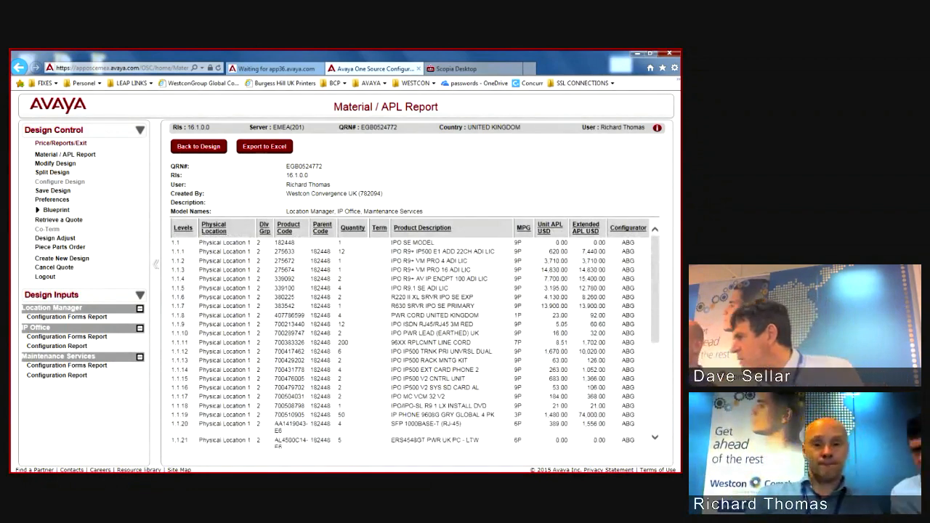
pyautogui.scroll(-1, 411, 334)
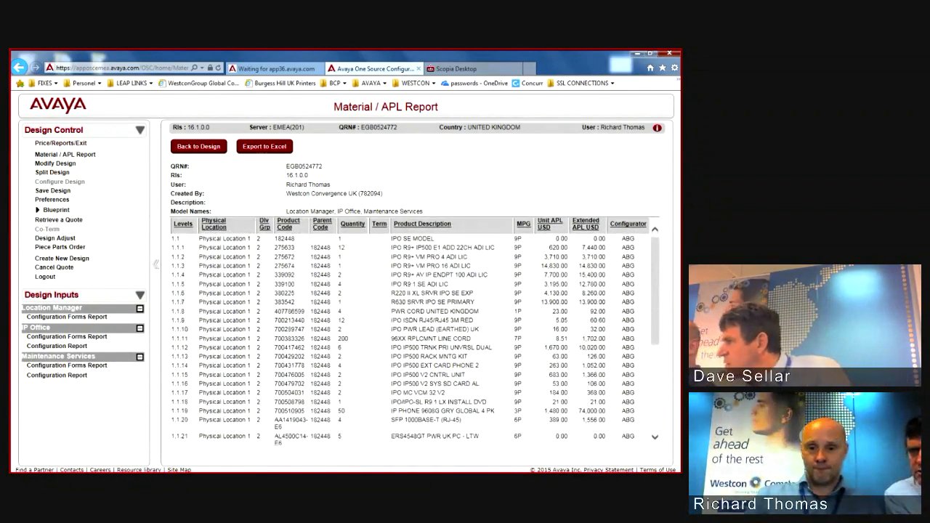
pyautogui.scroll(-3, 411, 334)
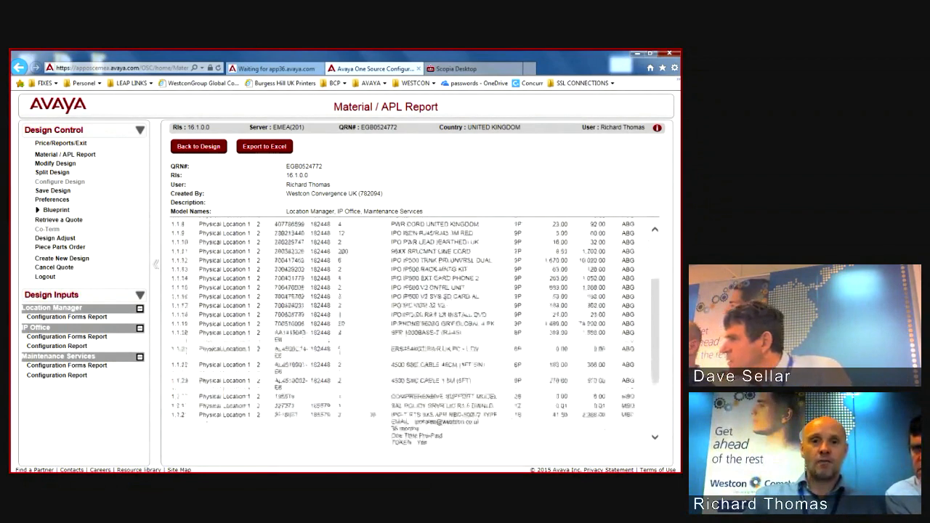
pyautogui.scroll(4, 410, 334)
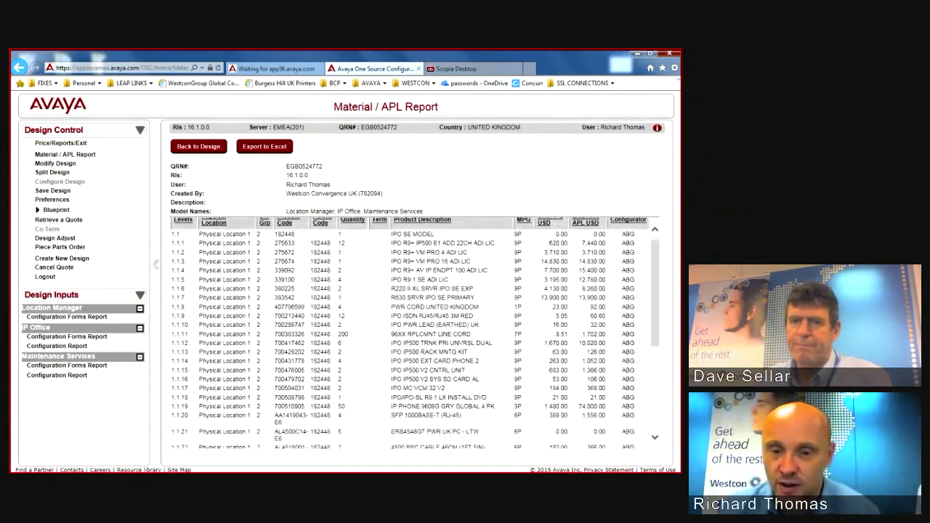
# Step: Highlight the R220 II XL and R630 primary server lines, then send the design for pricing
pyautogui.moveTo(339, 289); pyautogui.dragTo(474, 289)
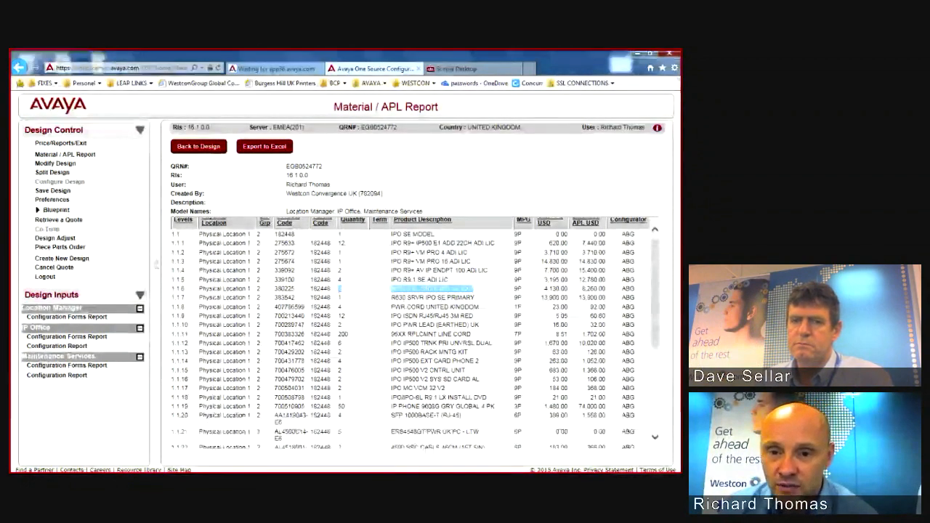
pyautogui.moveTo(391, 297); pyautogui.dragTo(474, 298)
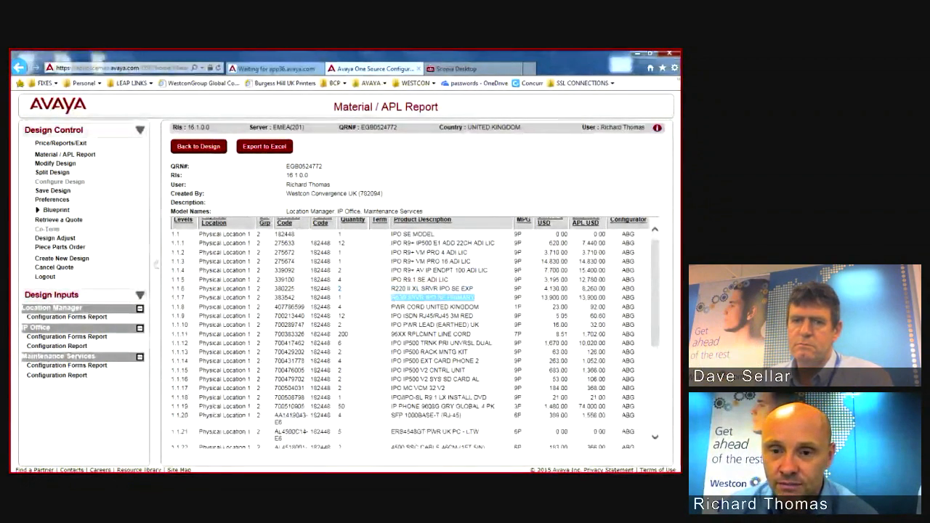
pyautogui.click(475, 298)
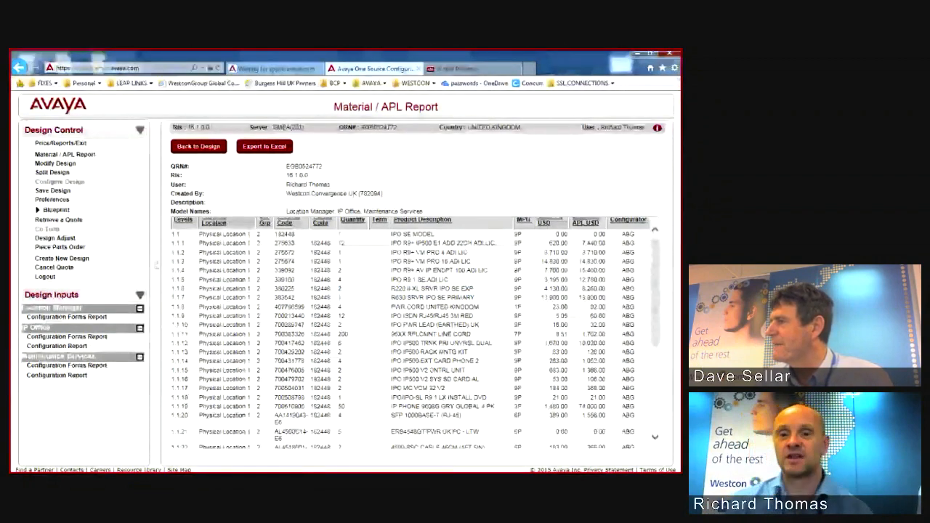
pyautogui.moveTo(392, 302); pyautogui.dragTo(474, 302)
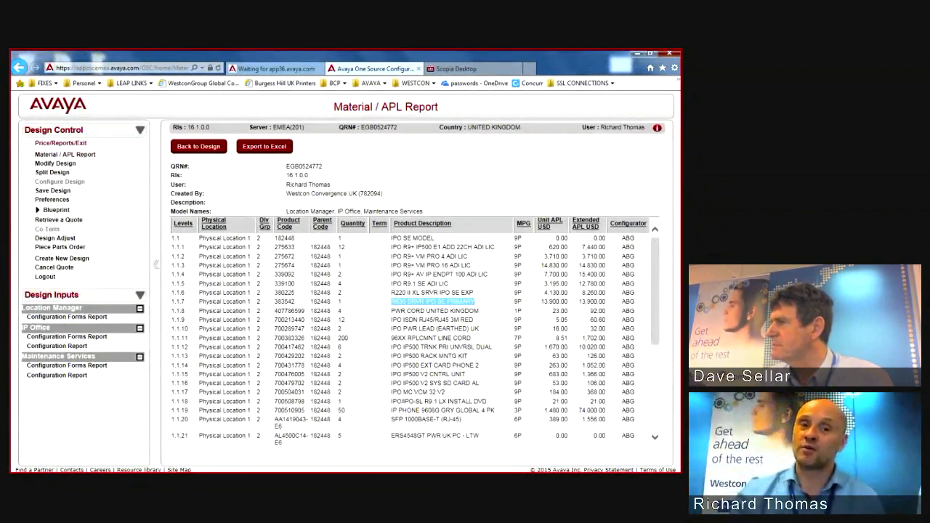
pyautogui.click(451, 301)
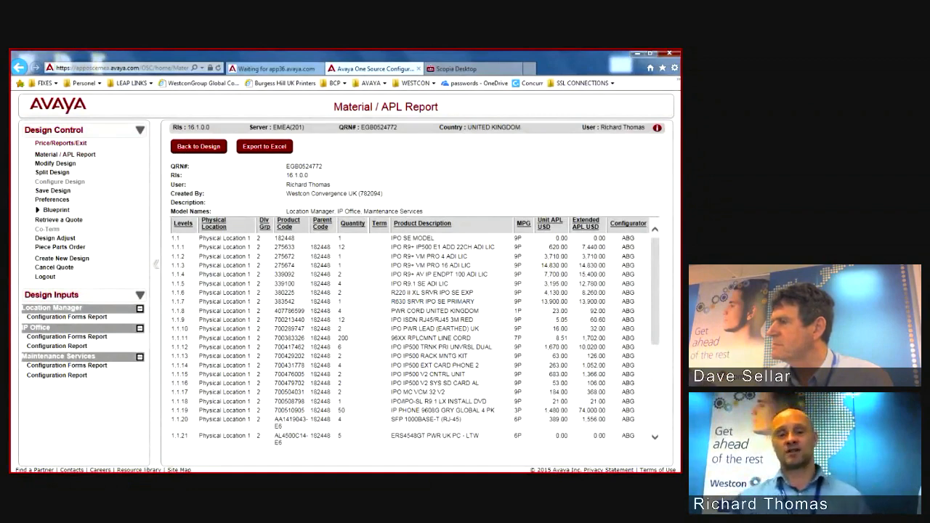
pyautogui.click(61, 143)
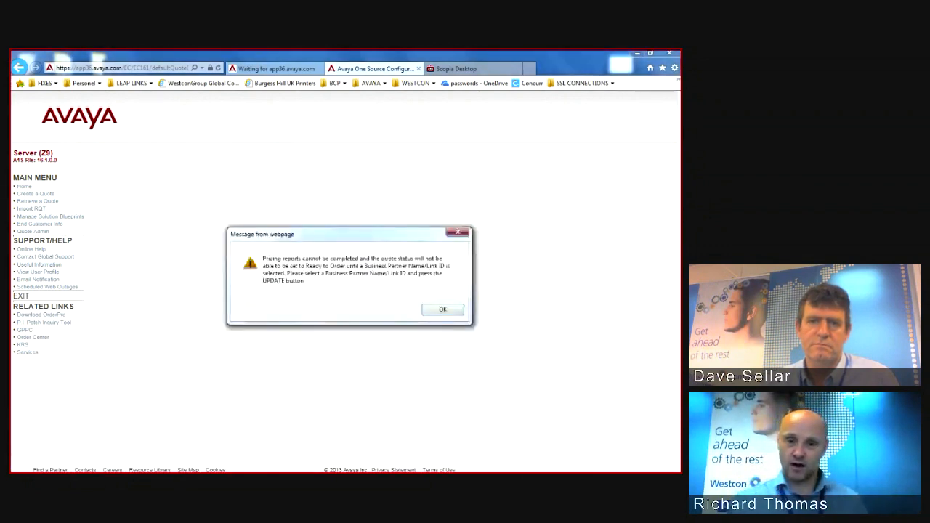
# Step: Dismiss the business-partner warning, review the validated quote, and reopen the design for modification
pyautogui.press('Return')
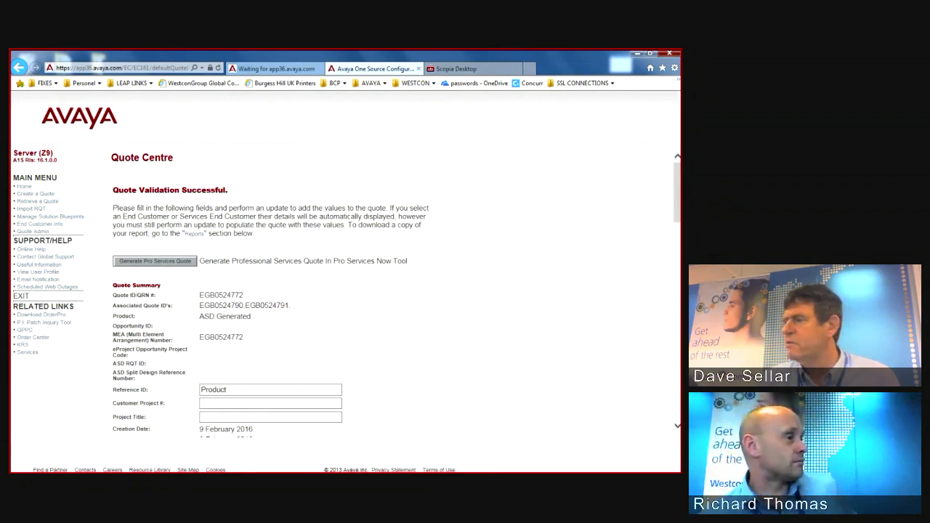
pyautogui.scroll(-1, 387, 262)
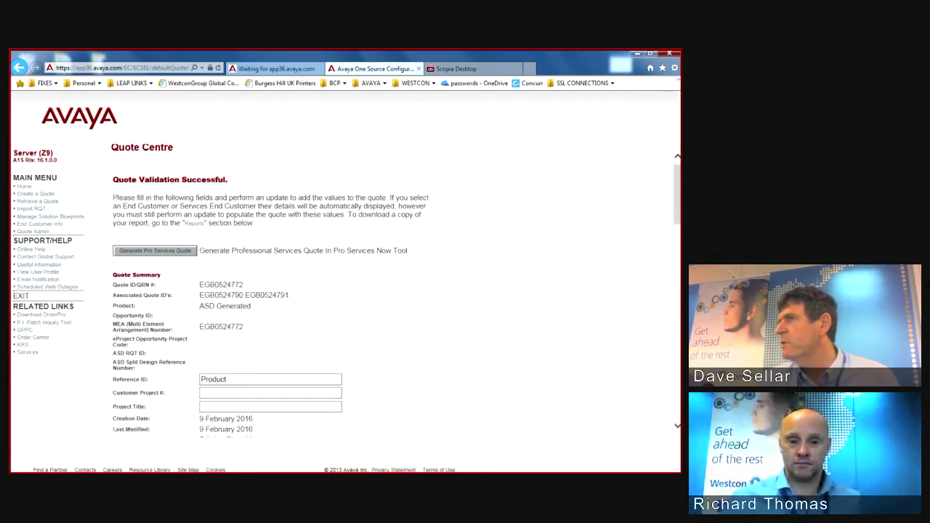
pyautogui.scroll(-15, 387, 291)
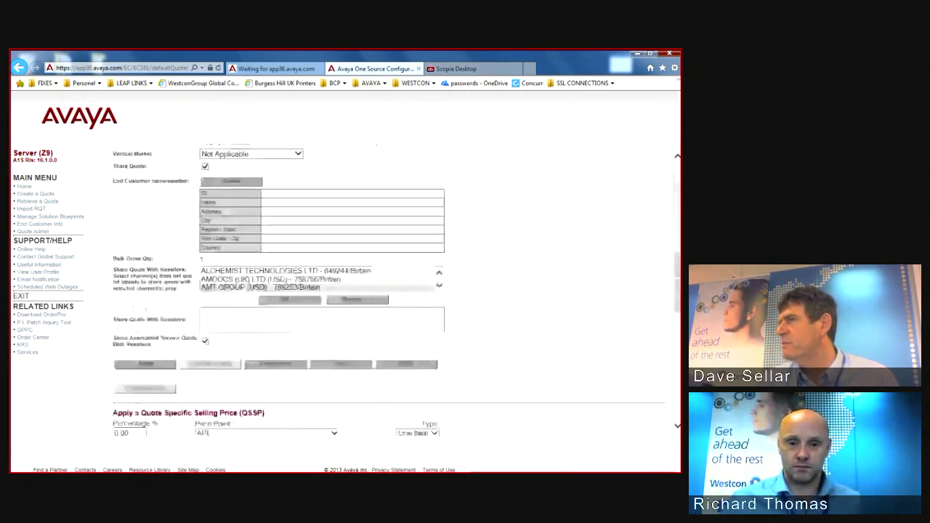
pyautogui.scroll(-5, 387, 291)
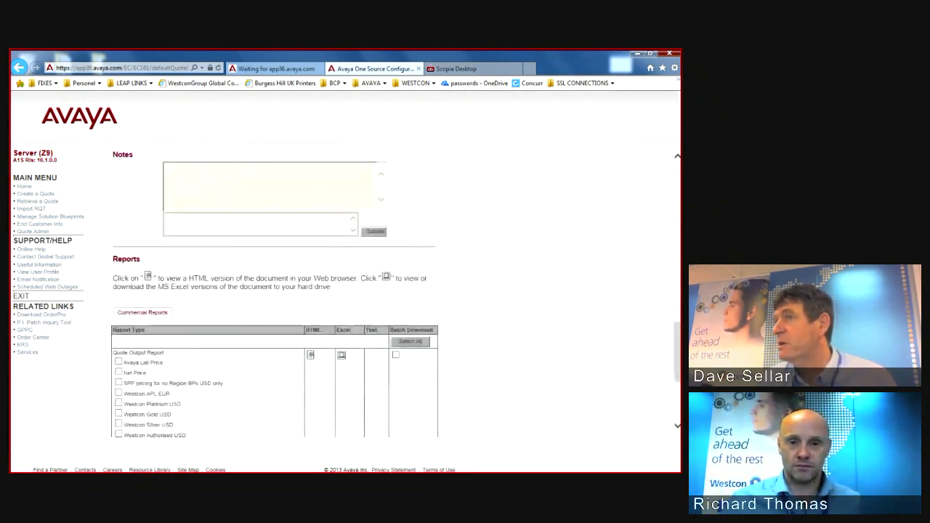
pyautogui.scroll(3, 275, 291)
pyautogui.click(275, 231)
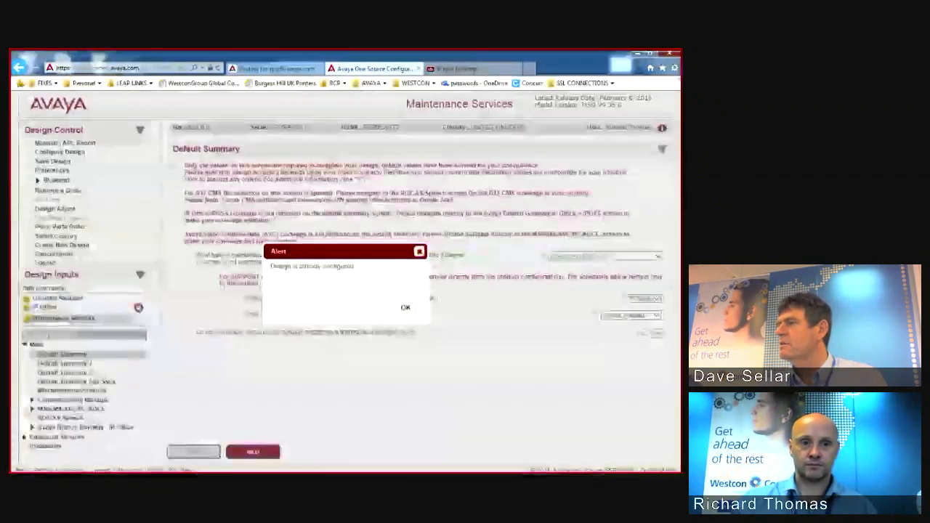
# Step: Review the design's Material / APL Report, then send the design to Quote Centre via Price/Reports/Exit
pyautogui.press('Return')
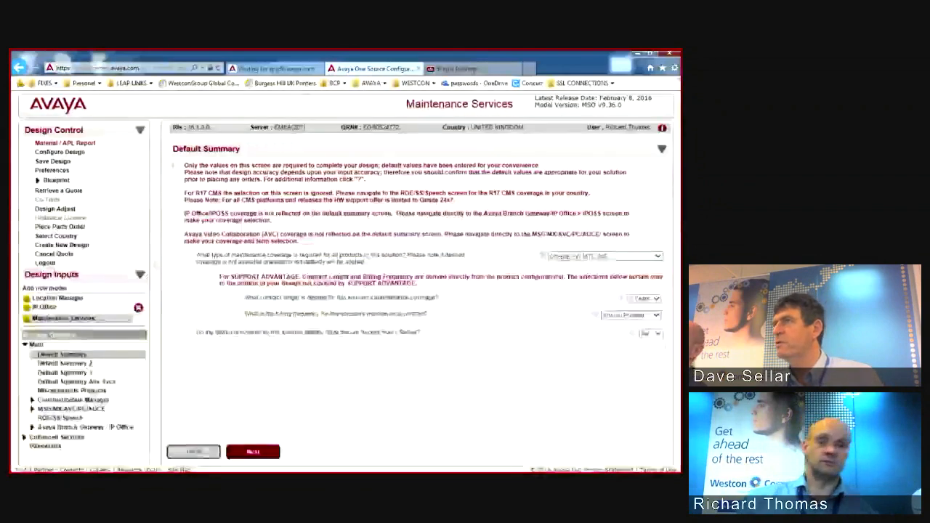
pyautogui.click(65, 143)
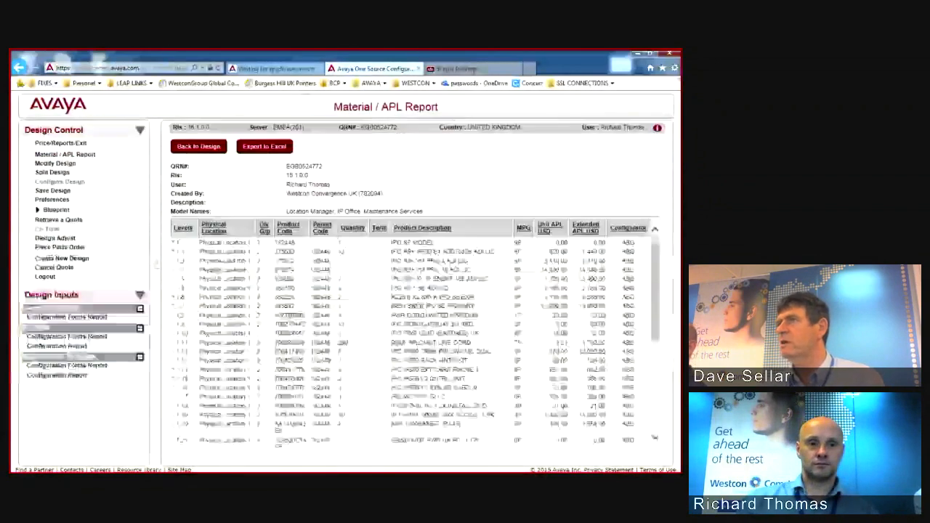
pyautogui.click(61, 143)
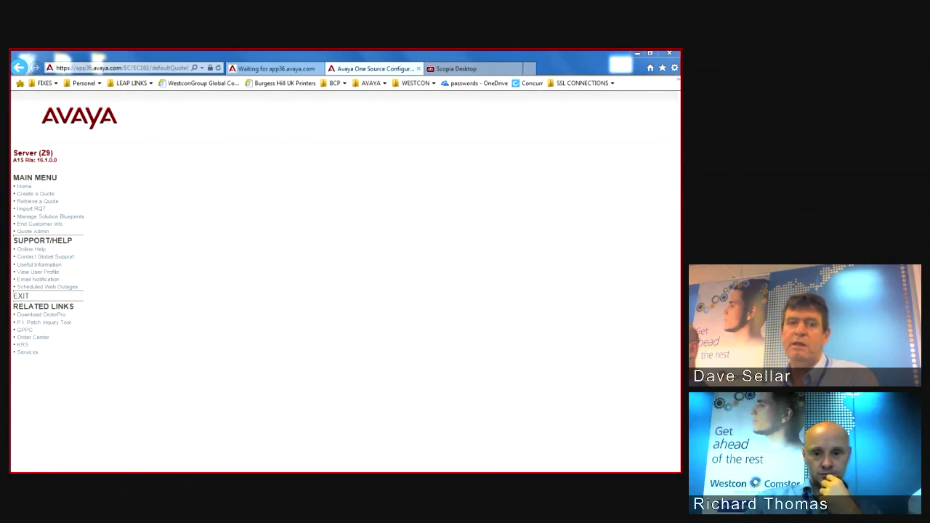
# Step: Choose Generic Authorized Reseller as the quote's Business Partner Name and update the quote
pyautogui.press('Return')
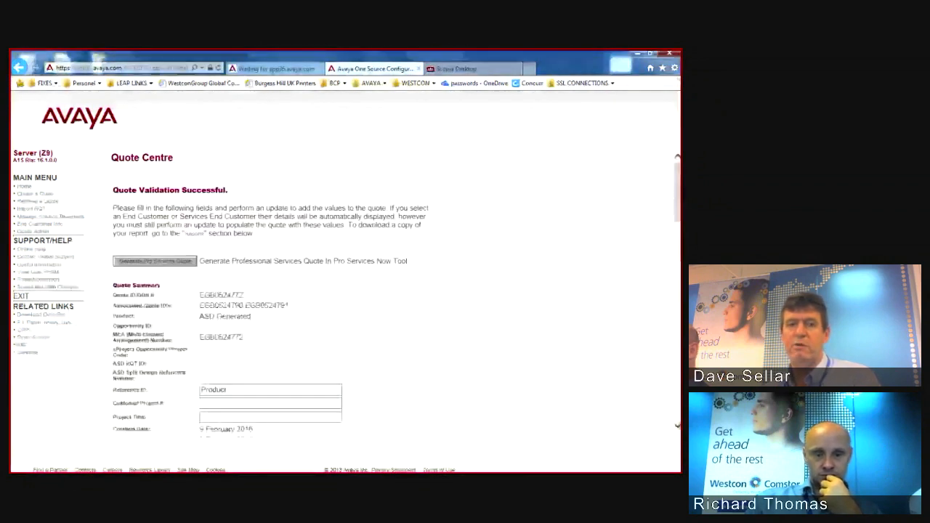
pyautogui.scroll(-5, 345, 291)
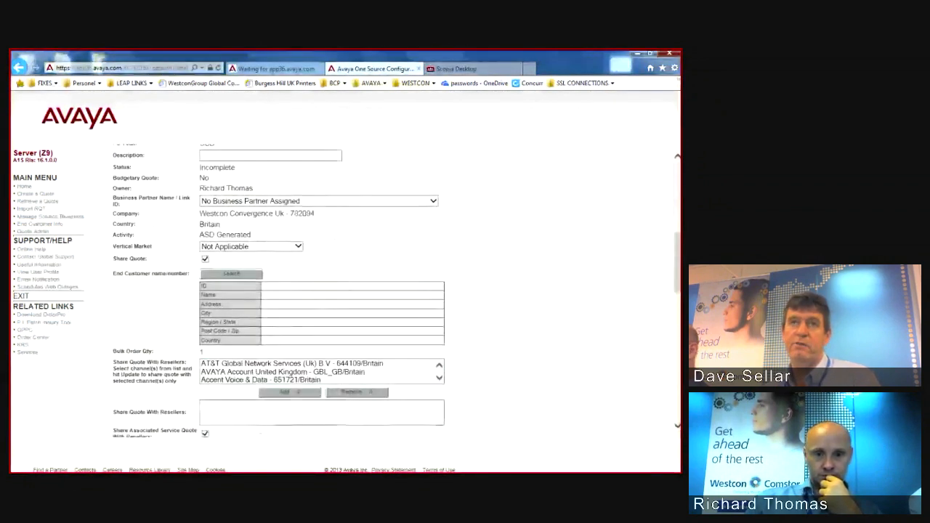
pyautogui.click(320, 200)
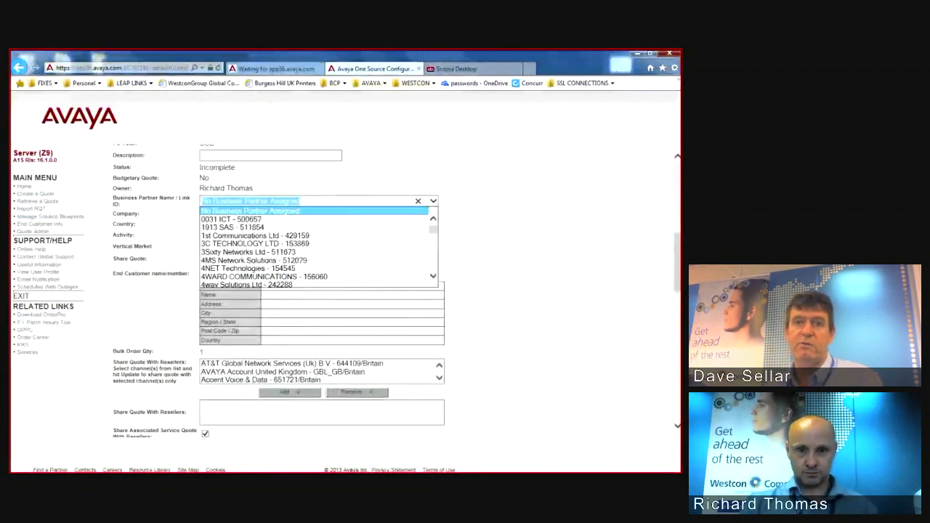
pyautogui.write('gener')
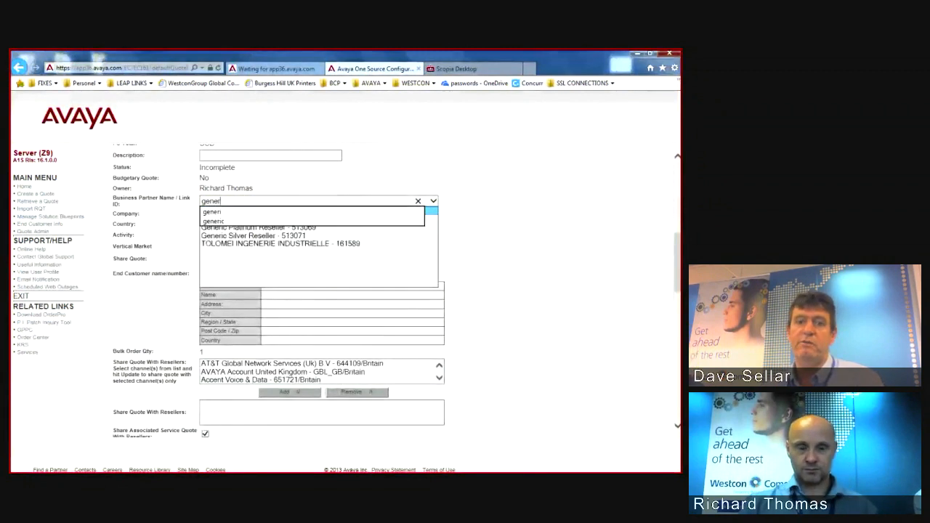
pyautogui.write('ic')
pyautogui.press('Return')
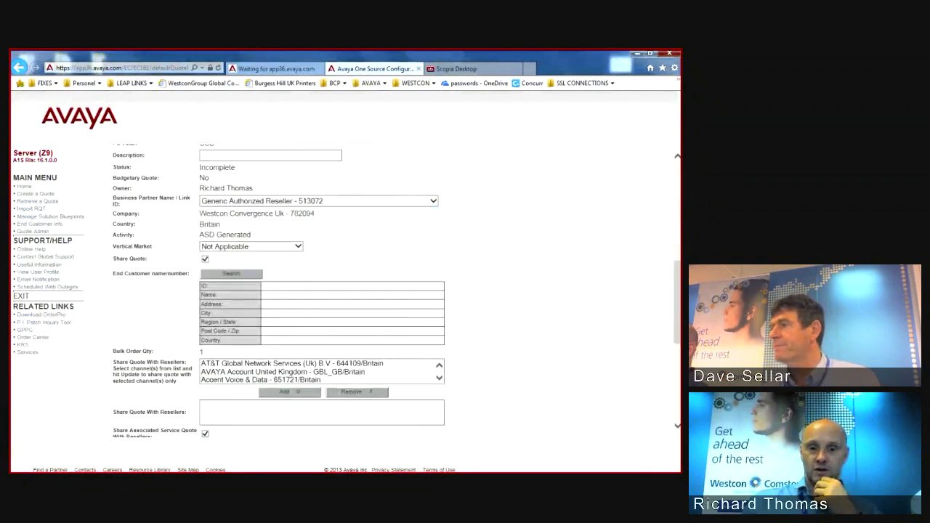
pyautogui.scroll(-3, 345, 291)
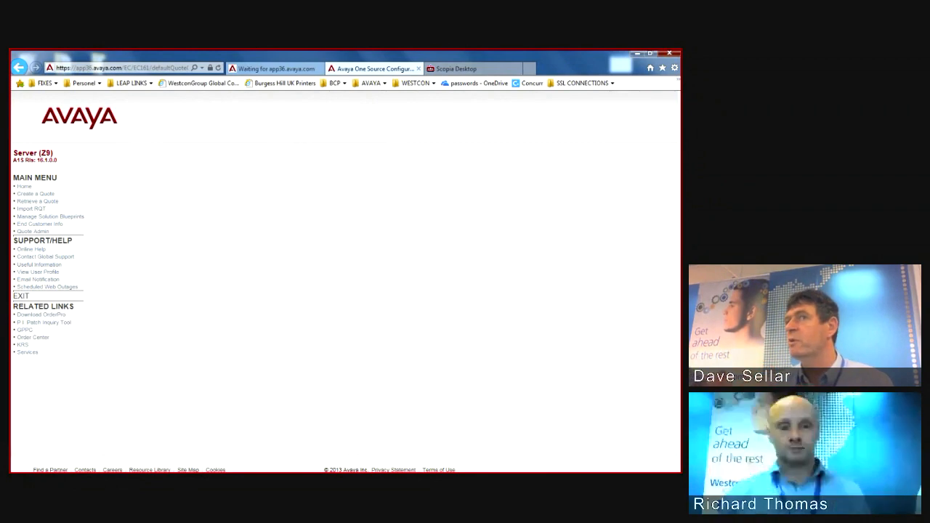
# Step: Apply the IPO-EXP1-EU automated discount, accepting the replacement warning and the promotion terms
pyautogui.scroll(-5, 345, 291)
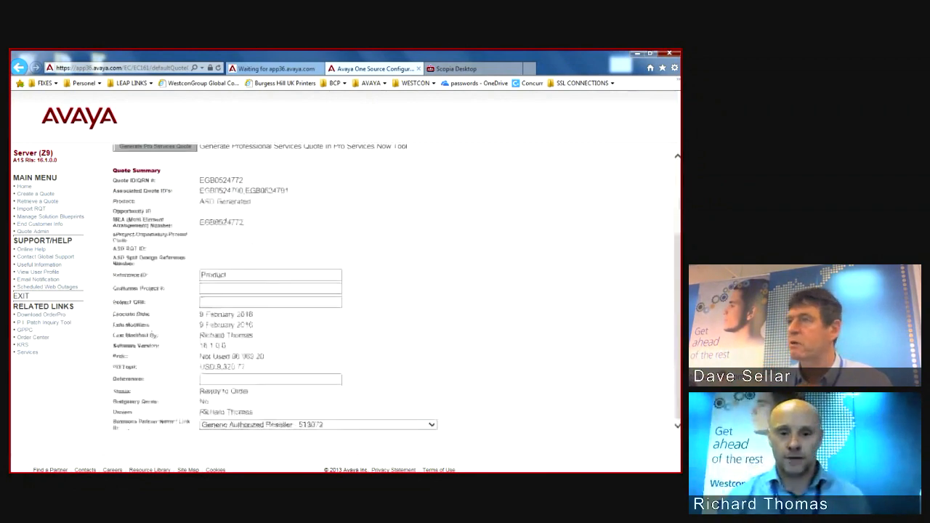
pyautogui.scroll(-3, 345, 290)
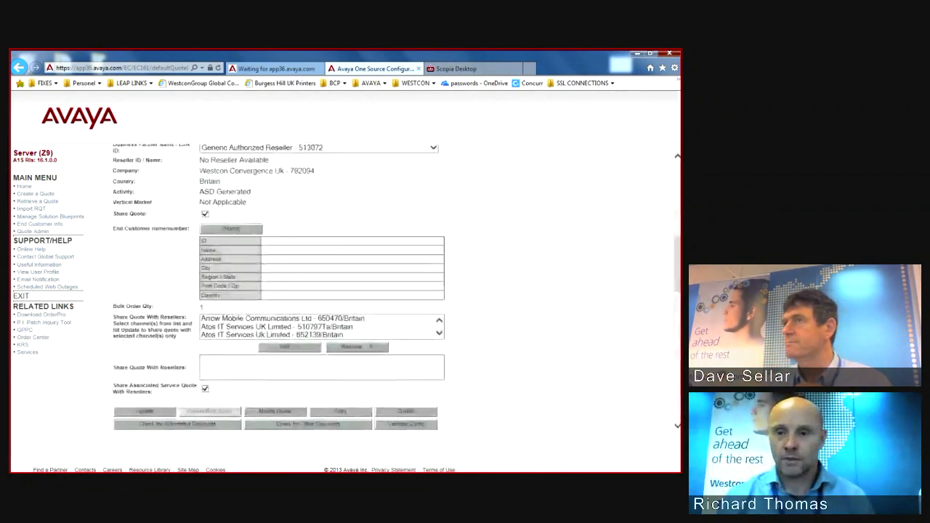
pyautogui.scroll(-5, 345, 290)
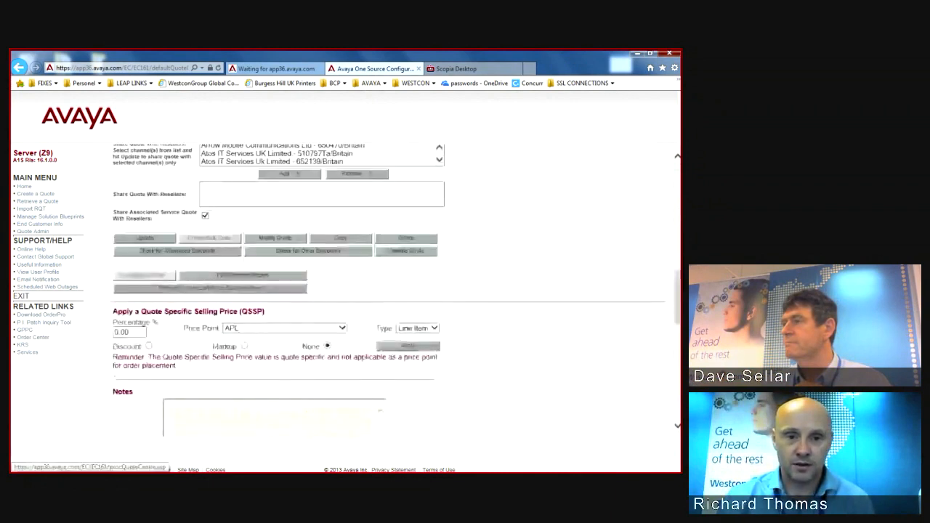
pyautogui.click(178, 251)
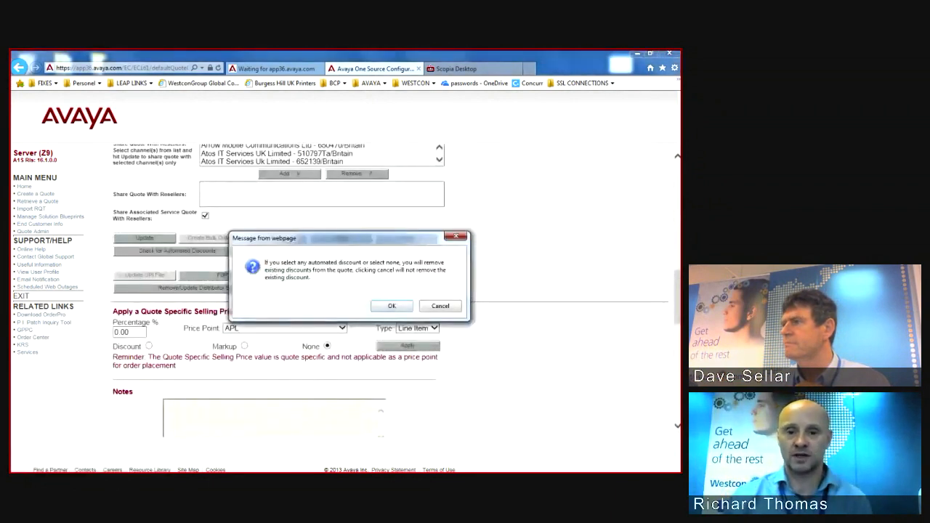
pyautogui.click(390, 306)
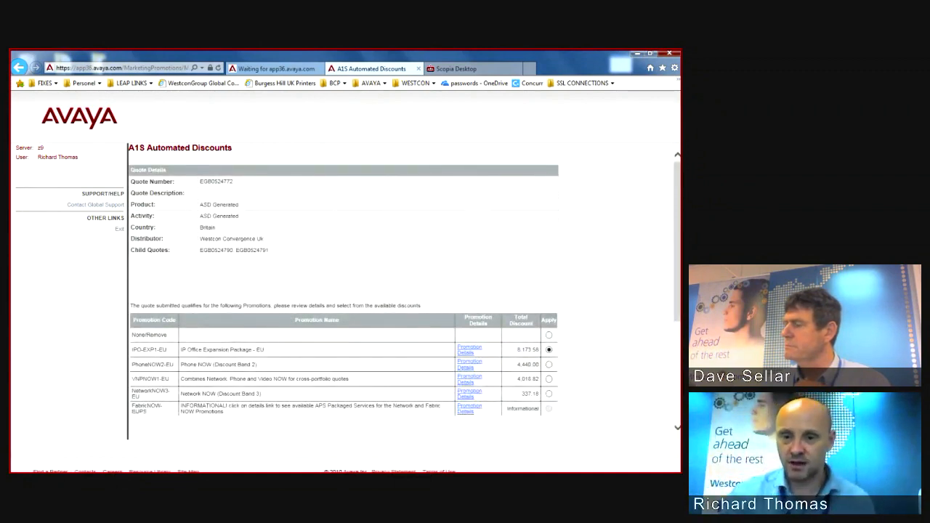
pyautogui.scroll(-1, 345, 290)
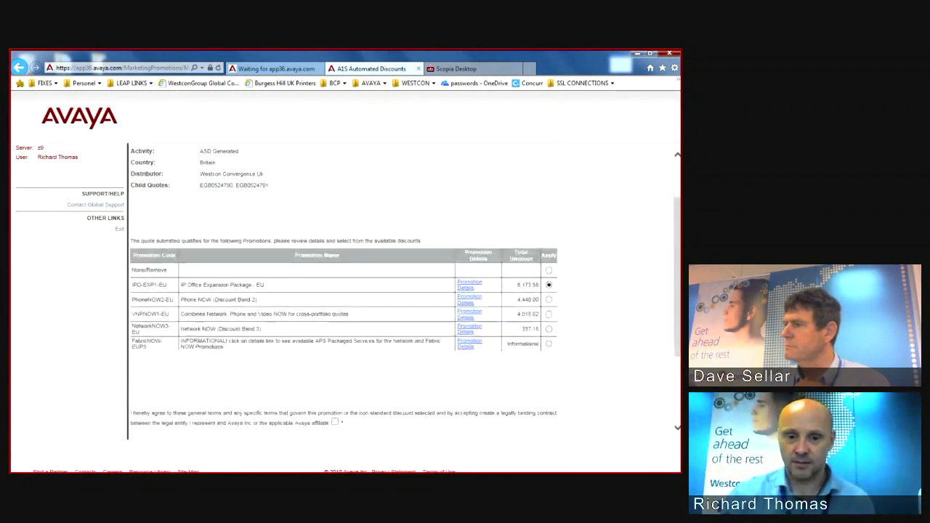
pyautogui.click(335, 414)
pyautogui.scroll(-1, 335, 415)
pyautogui.click(243, 378)
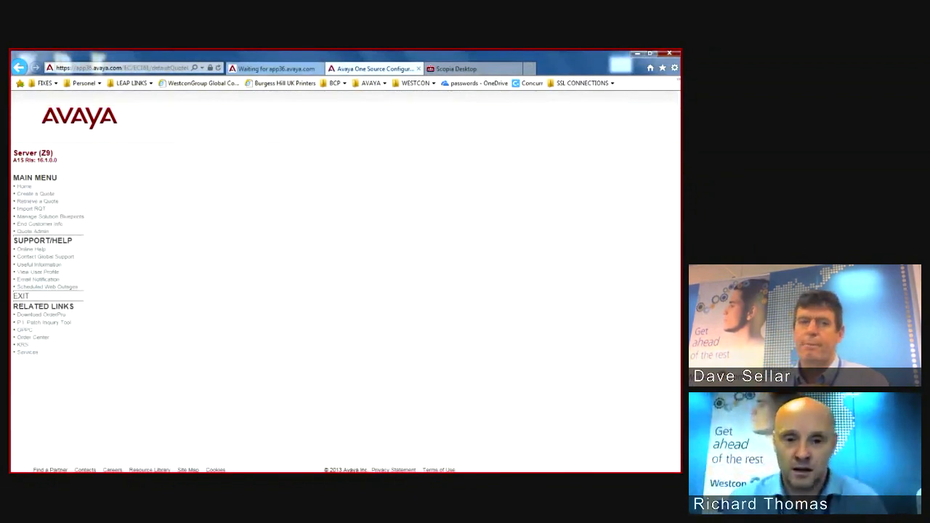
# Step: Scroll through the quote to confirm the IPO-EXP1-EU promotion code is listed
pyautogui.scroll(-15, 345, 290)
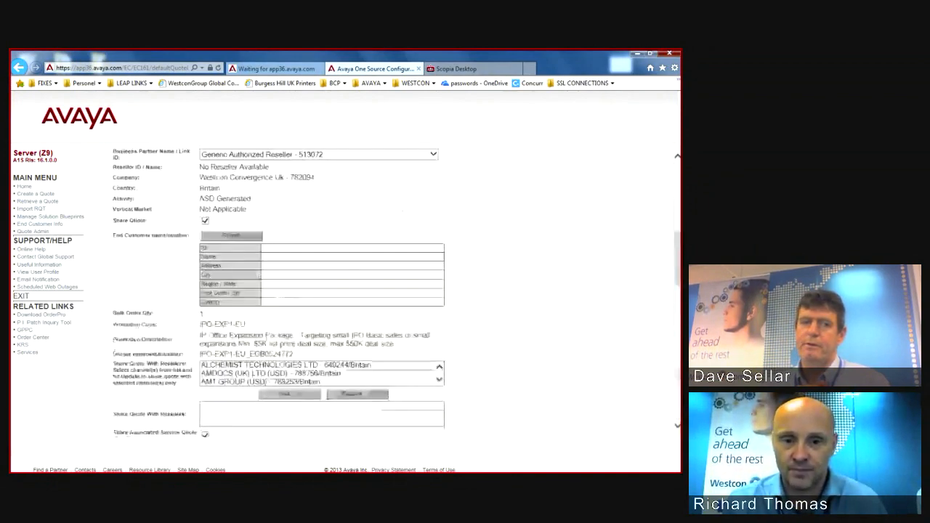
pyautogui.scroll(-10, 345, 290)
pyautogui.scroll(8, 345, 291)
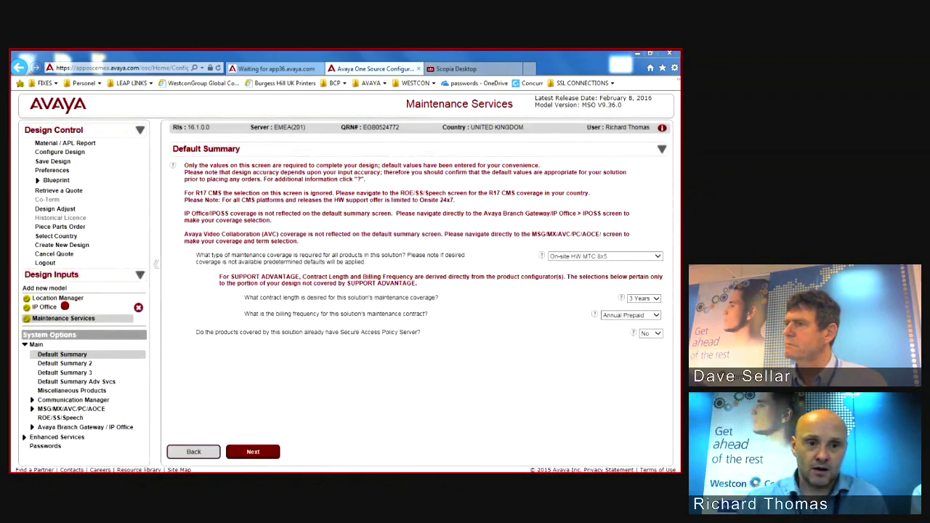
# Step: Select IP Office under Design Inputs to show its release 9.1 Server Edition Systemwide Options
pyautogui.click(59, 298)
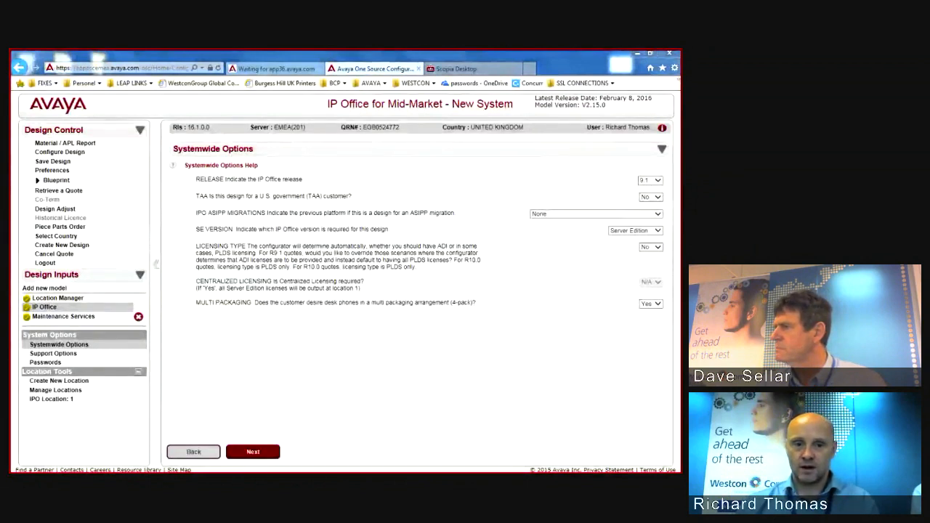
# Step: Set IPO ASIPP Migrations to Communication Manager Release 5.x or less
pyautogui.moveTo(186, 221); pyautogui.dragTo(469, 227)
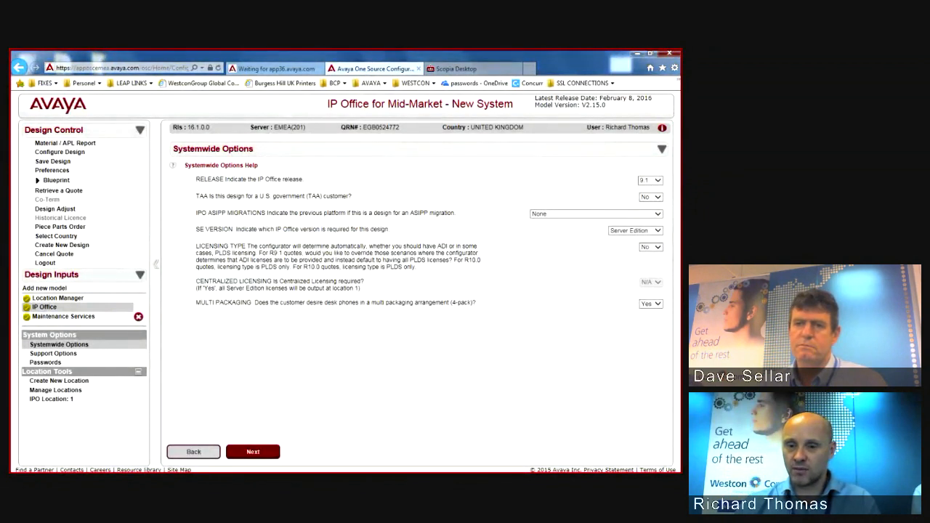
pyautogui.click(657, 214)
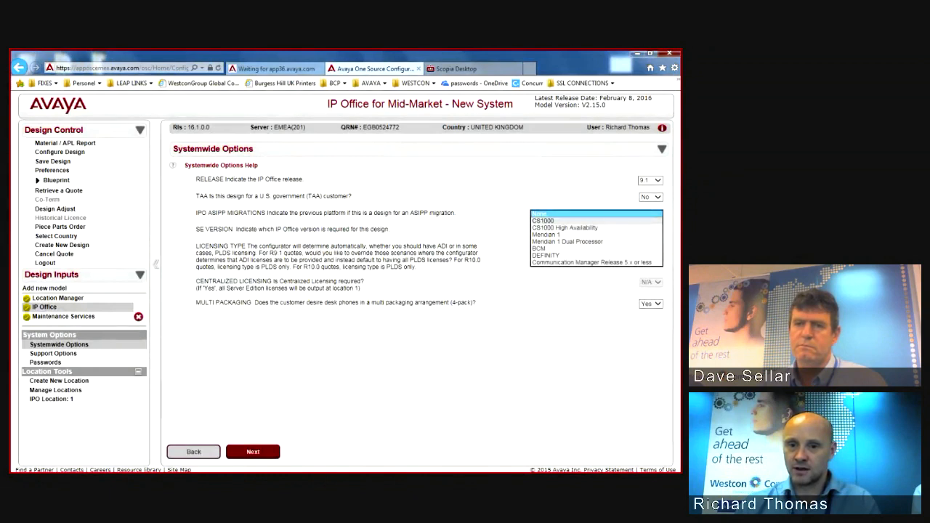
pyautogui.click(591, 262)
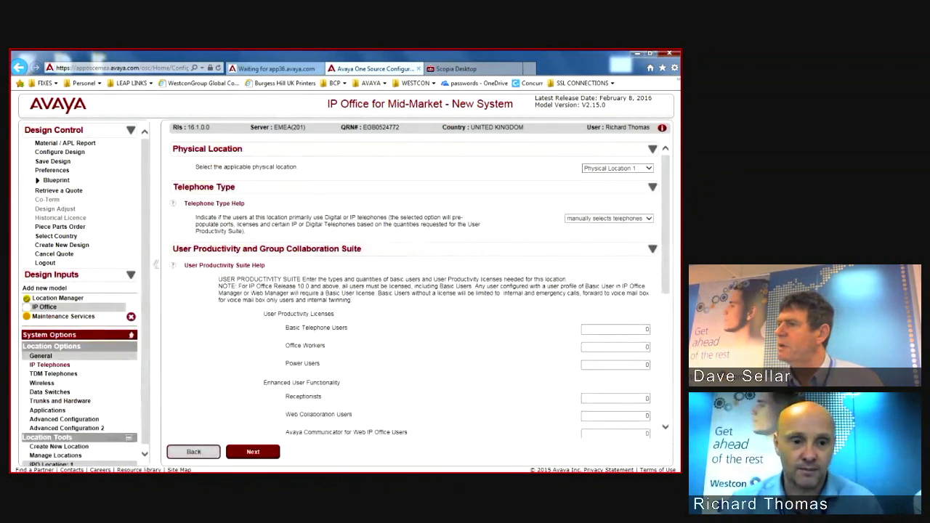
# Step: On the IP Telephones page, set the Migrations quantity of users moving to IP Office to 200
pyautogui.click(50, 364)
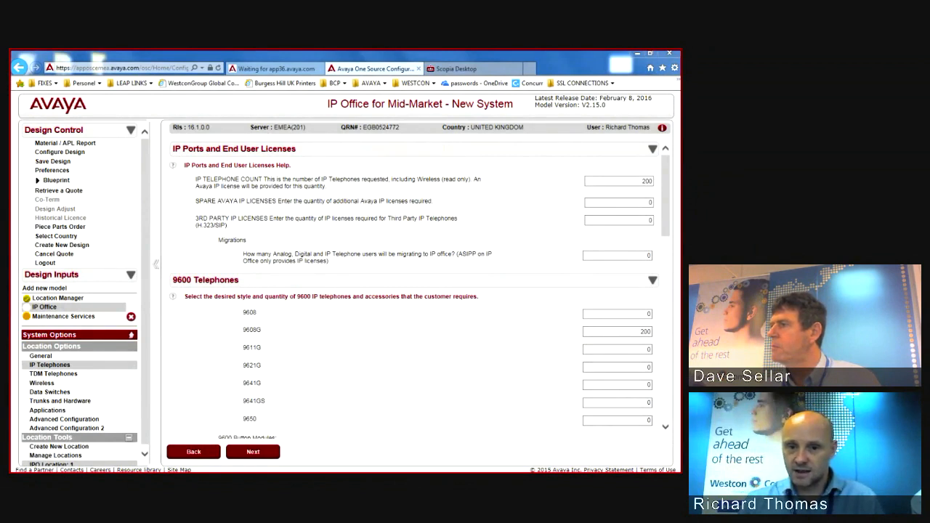
pyautogui.moveTo(572, 267); pyautogui.dragTo(660, 270)
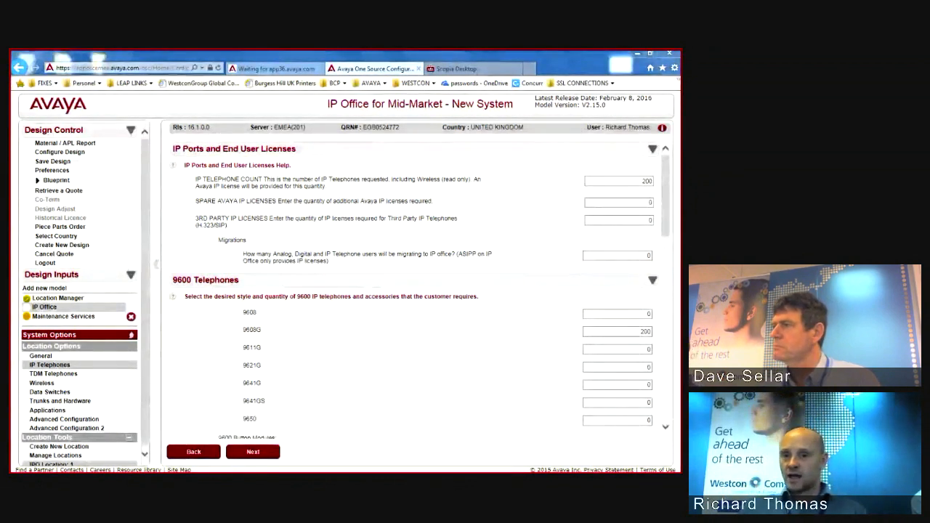
pyautogui.click(617, 255)
pyautogui.write('150')
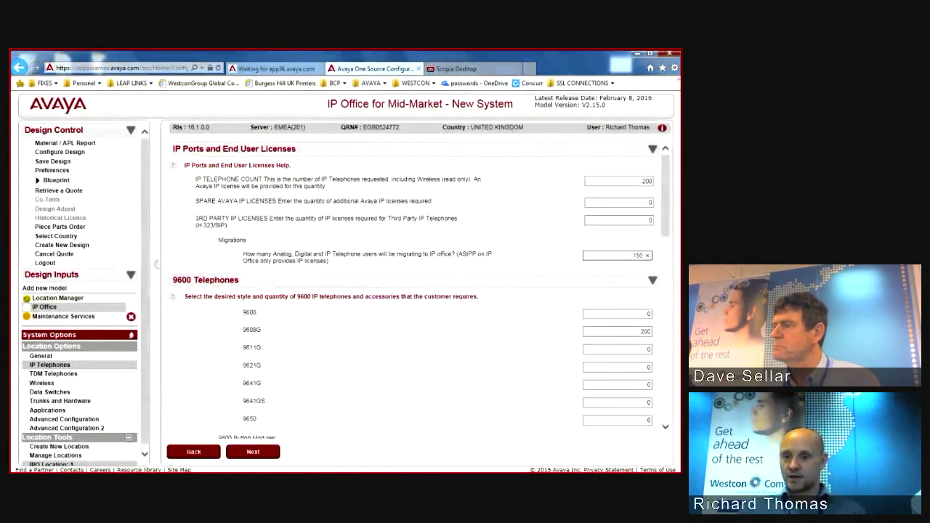
pyautogui.click(617, 314)
pyautogui.click(618, 255)
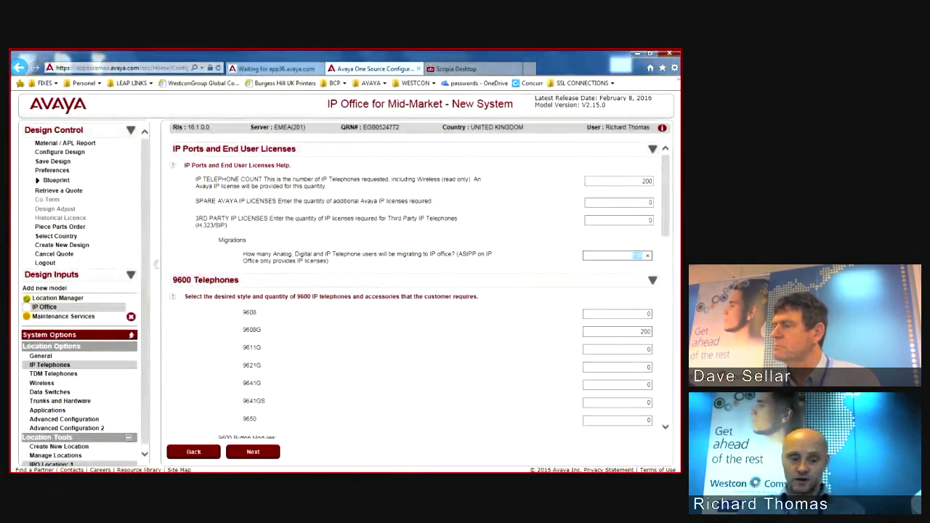
pyautogui.write('25')
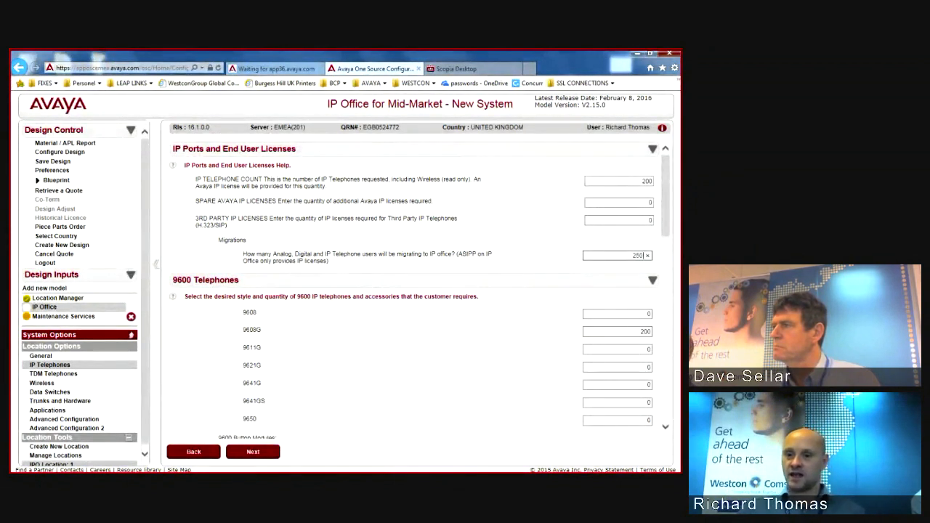
pyautogui.press('Tab')
pyautogui.press('Tab')
pyautogui.press('Tab')
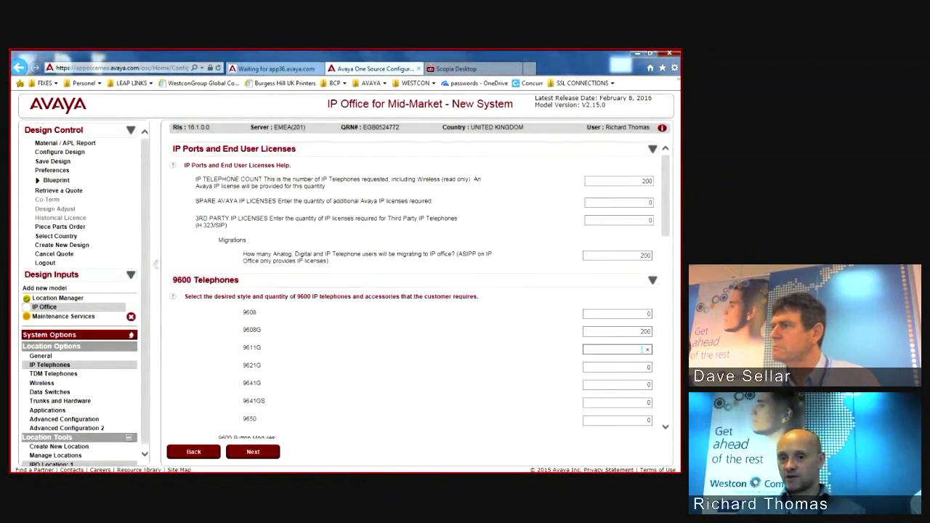
pyautogui.click(618, 255)
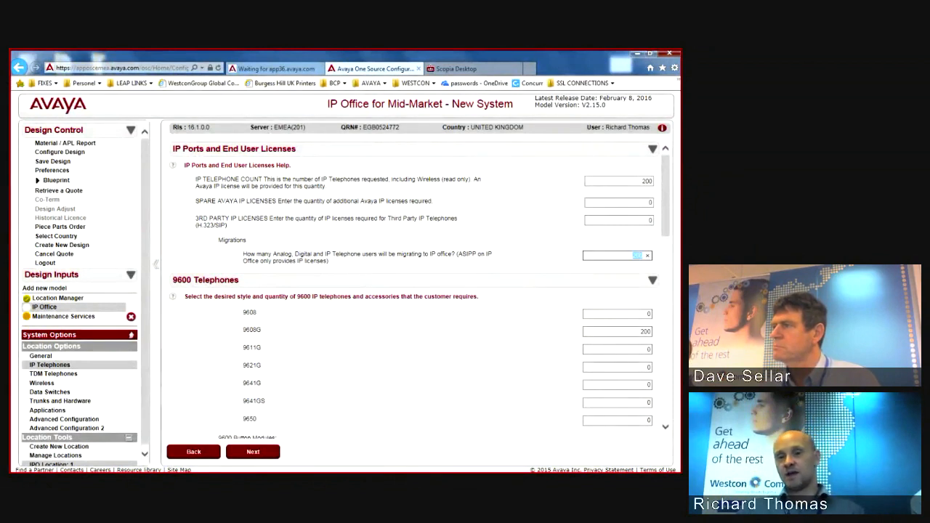
pyautogui.write('20')
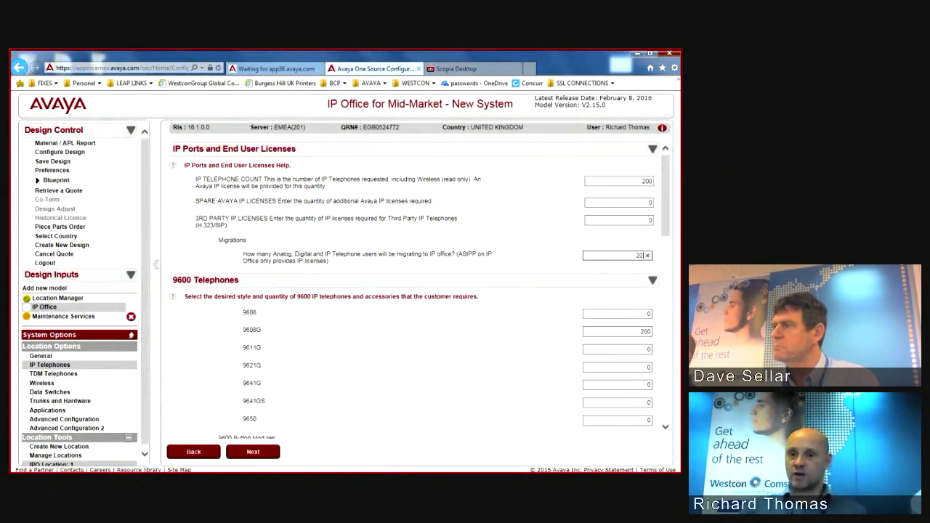
pyautogui.write('0')
pyautogui.press('Tab')
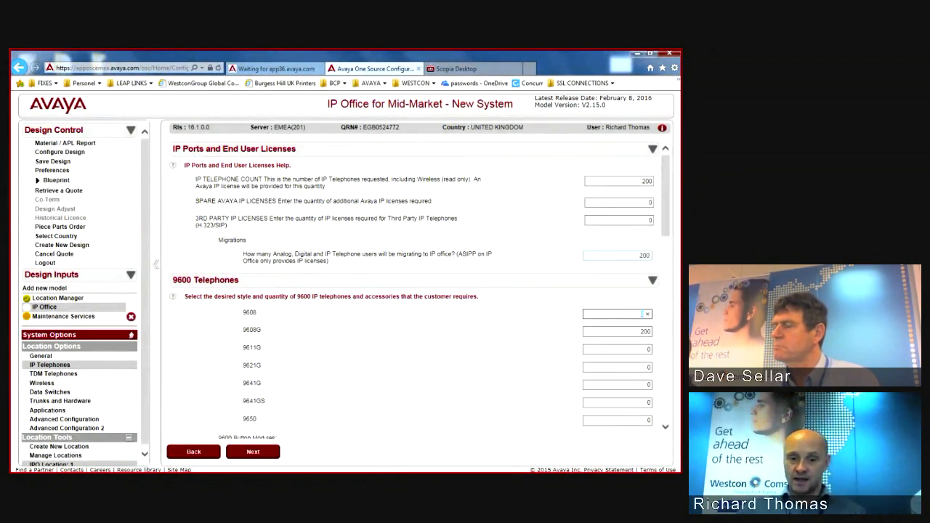
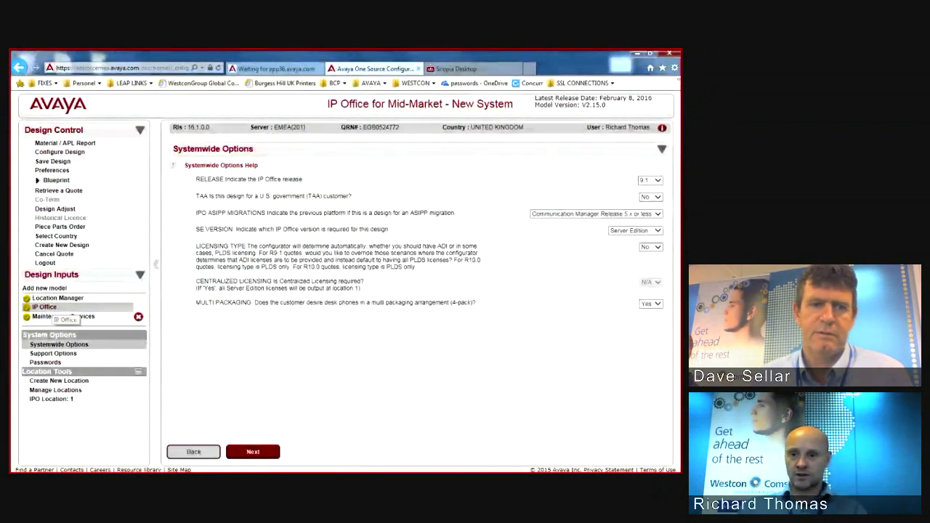
# Step: Keep the previous migration platform as Communication Manager Release 5.x or less
pyautogui.click(657, 214)
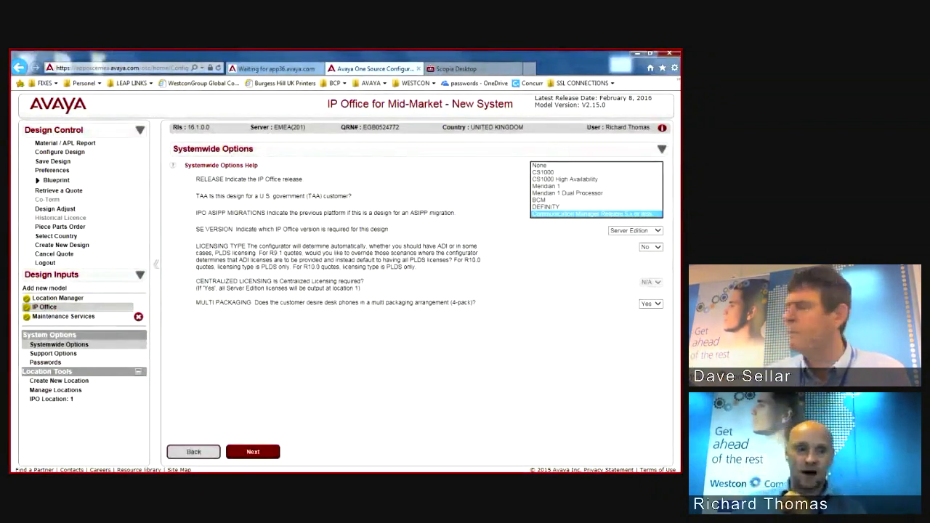
pyautogui.click(595, 215)
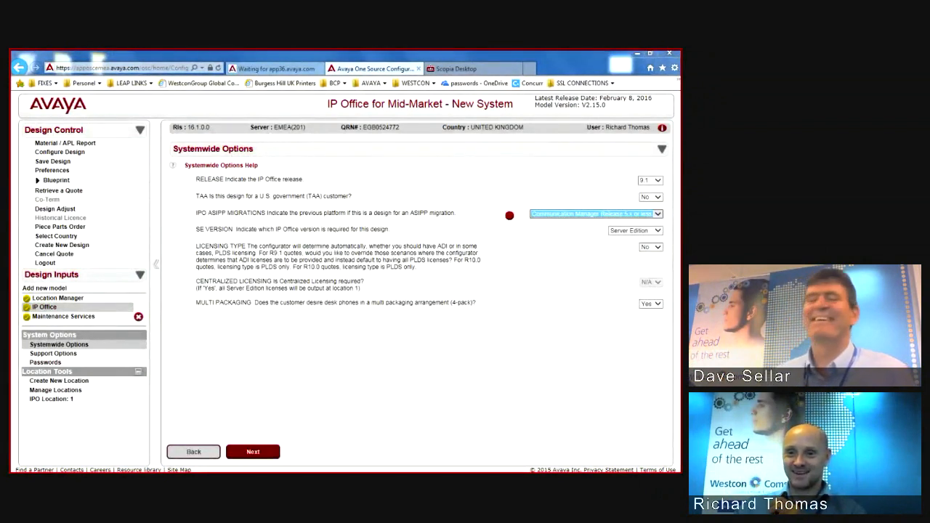
pyautogui.moveTo(513, 202); pyautogui.dragTo(640, 209)
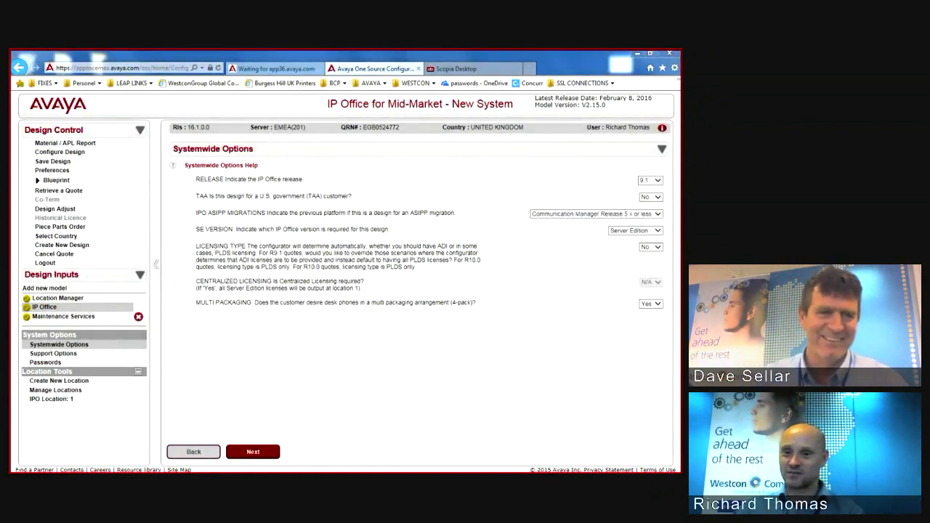
pyautogui.moveTo(524, 219); pyautogui.dragTo(663, 227)
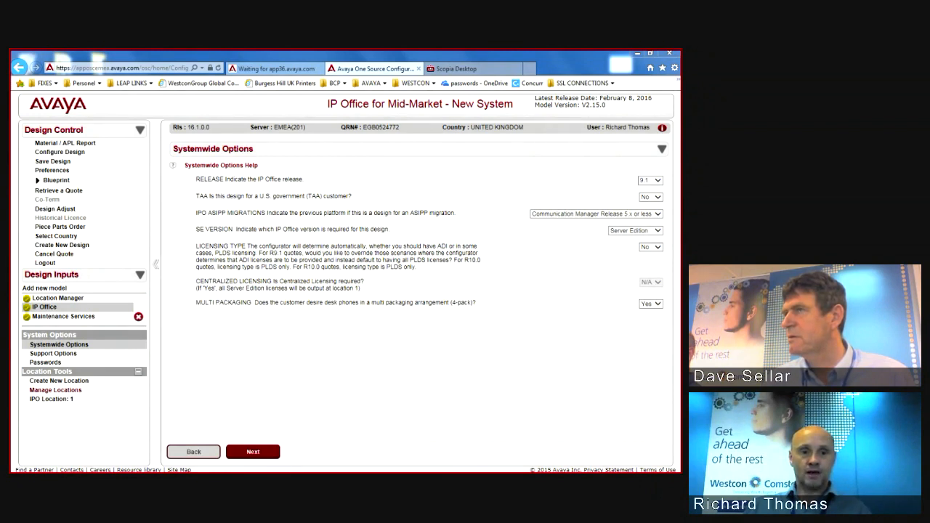
# Step: For IPO Location 1, set the 9608G phones to 0 and Spare Avaya IP Licenses to 200
pyautogui.click(51, 399)
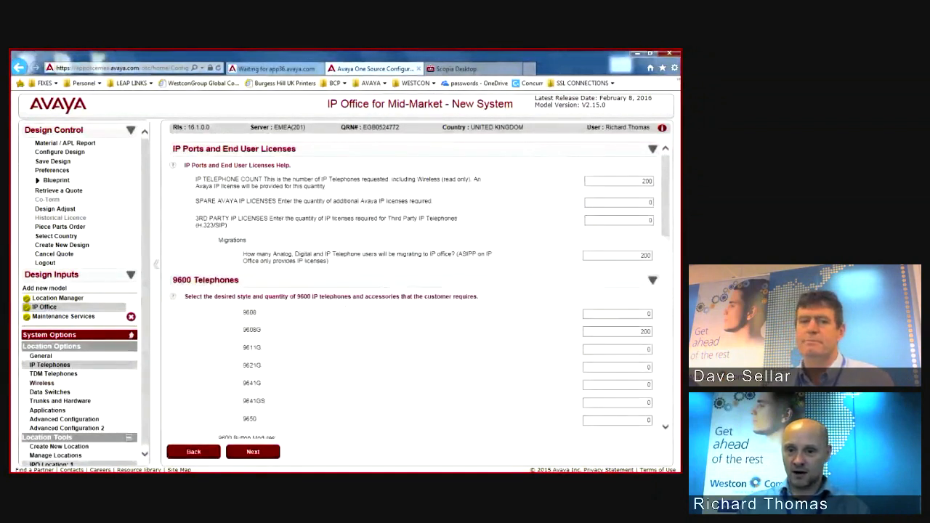
pyautogui.click(625, 332)
pyautogui.press('Tab')
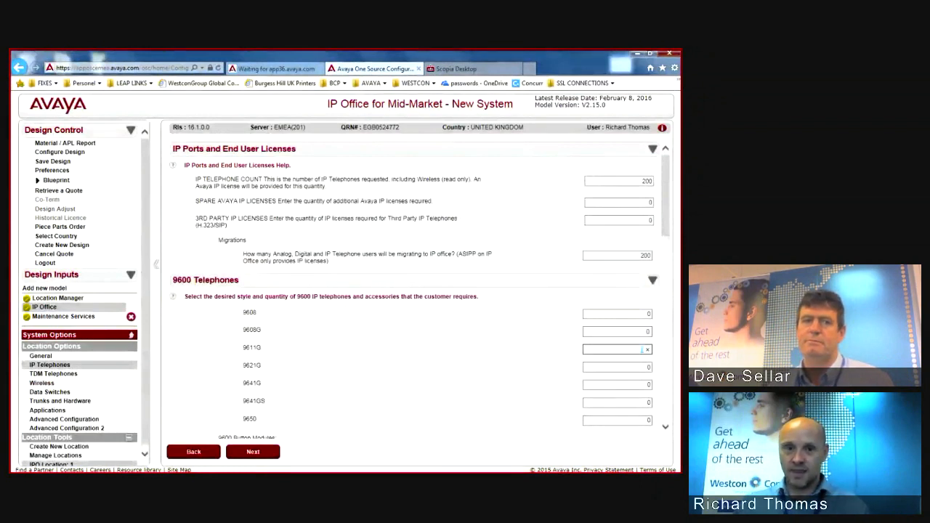
pyautogui.click(618, 202)
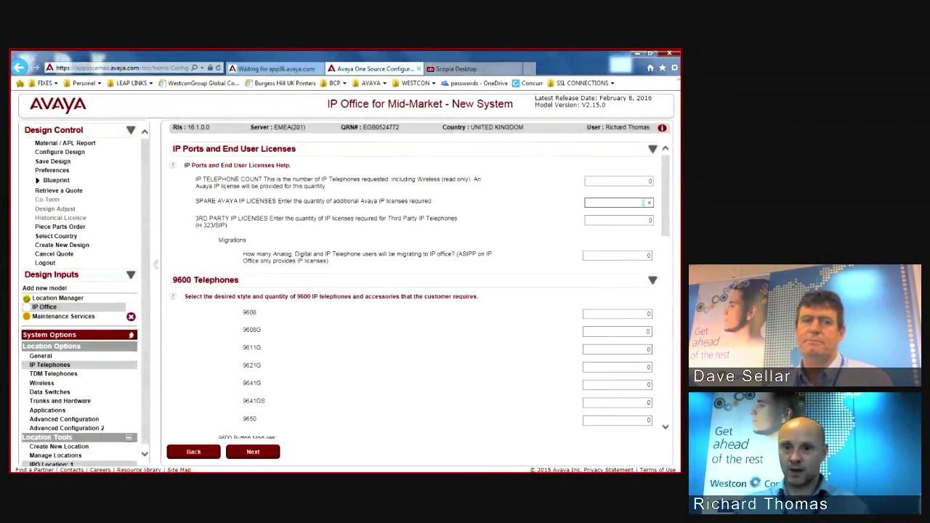
pyautogui.write('200')
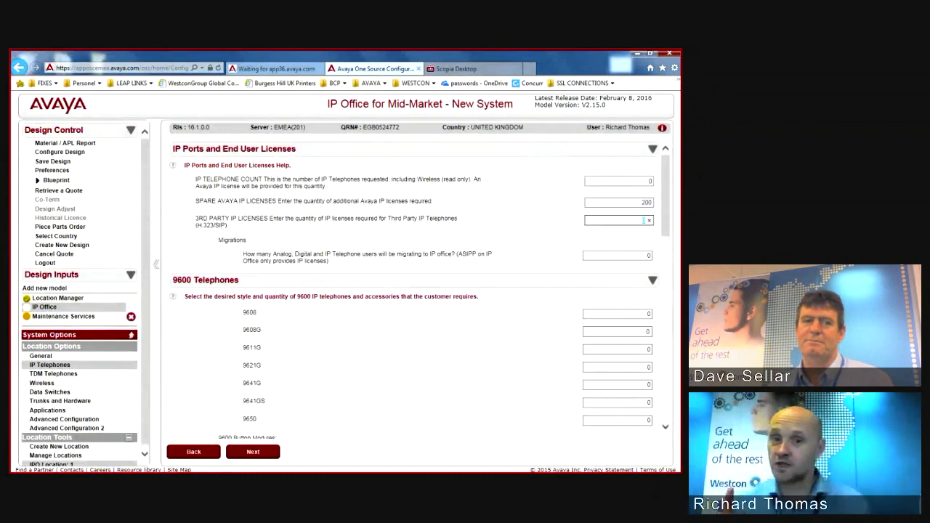
# Step: Keep 200 users migrating to IP Office and process the design into a material report
pyautogui.click(642, 255)
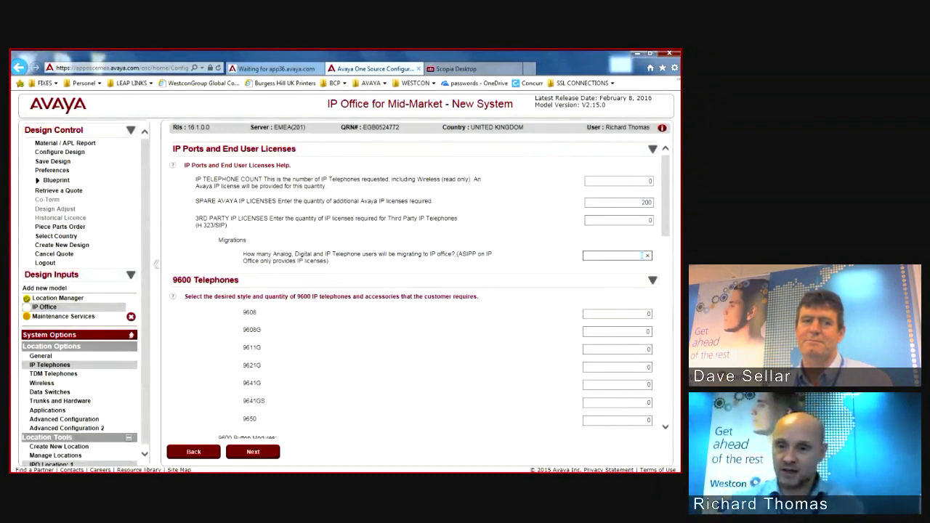
pyautogui.write('22')
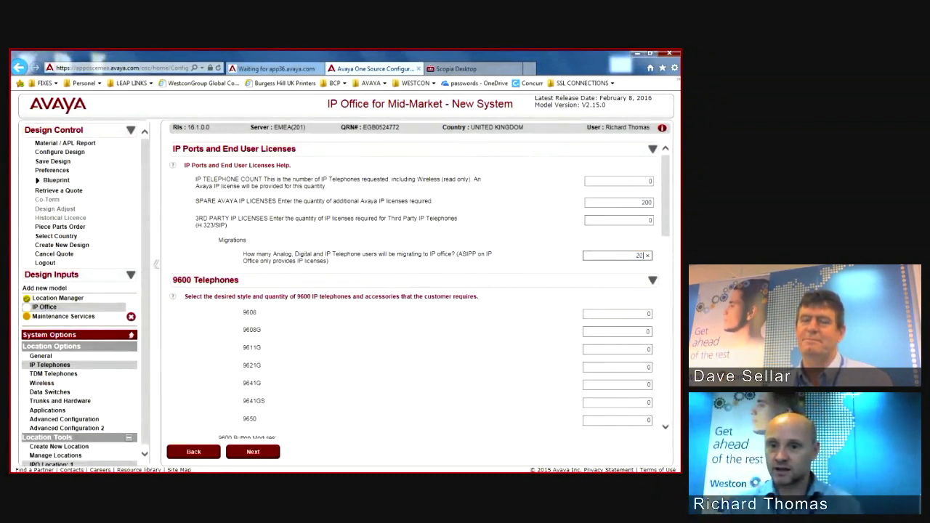
pyautogui.click(642, 314)
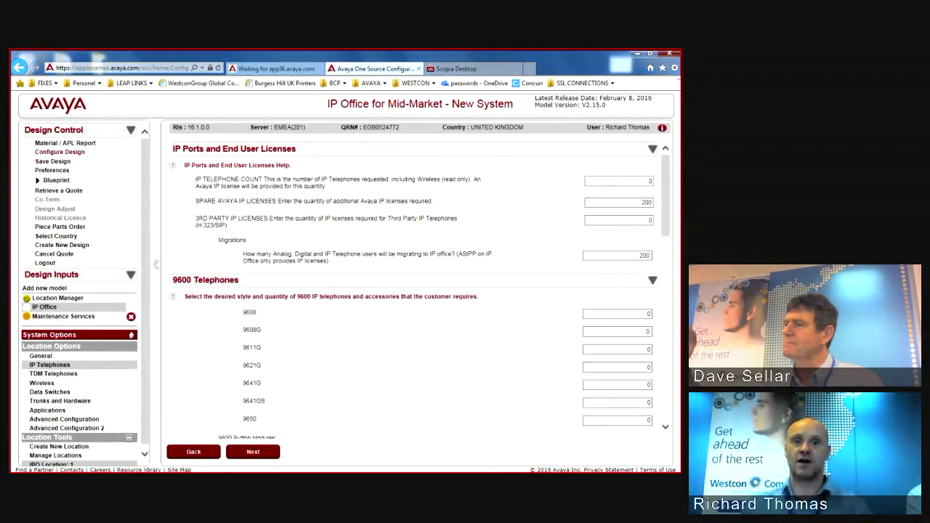
pyautogui.click(52, 161)
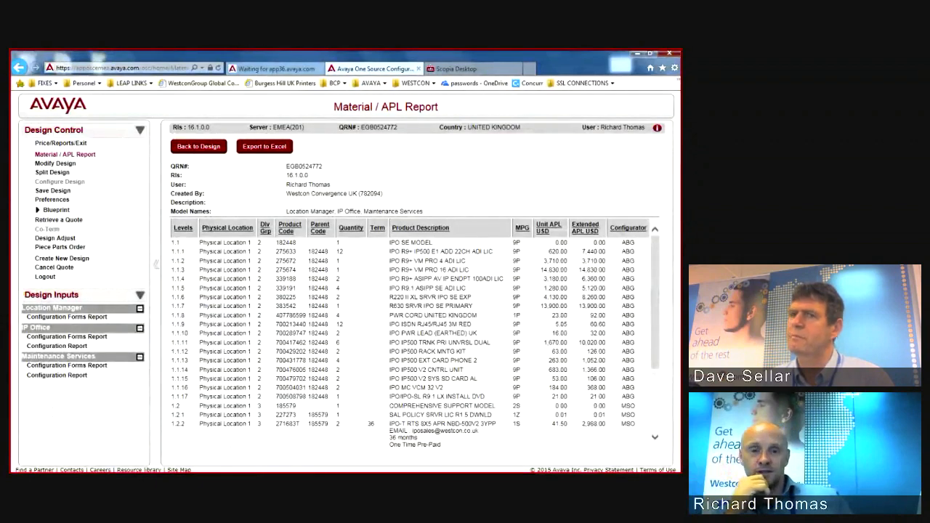
# Step: Review the Material / APL Report's IPO SE parts and list prices, then exit to Quote Centre for validation
pyautogui.scroll(-1, 410, 327)
pyautogui.scroll(-1, 411, 327)
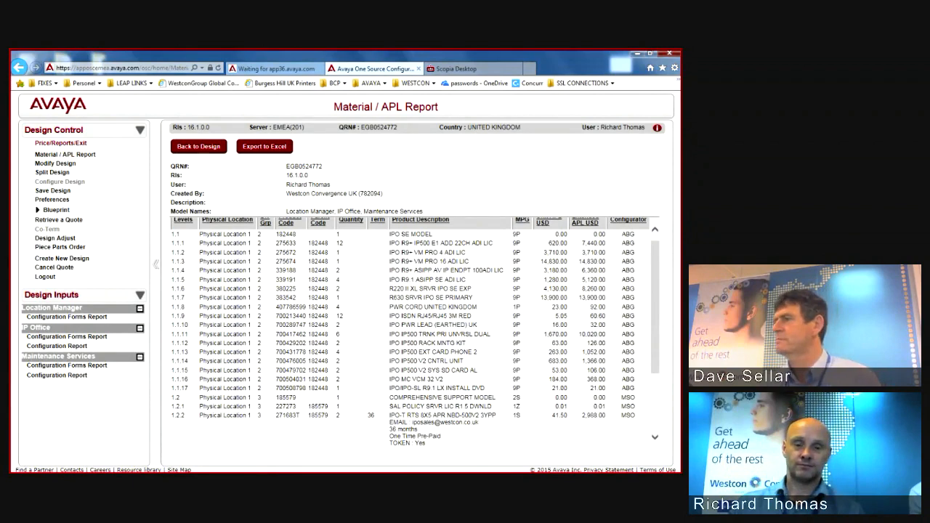
pyautogui.click(61, 143)
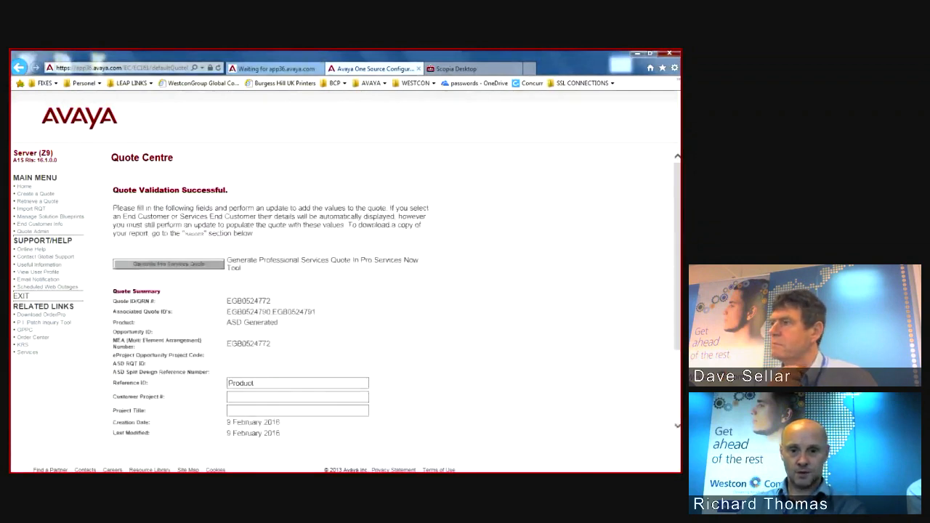
# Step: Apply the IP Office Expansion Package - EU automated discount, replacing existing discounts and accepting the terms
pyautogui.scroll(-5, 396, 291)
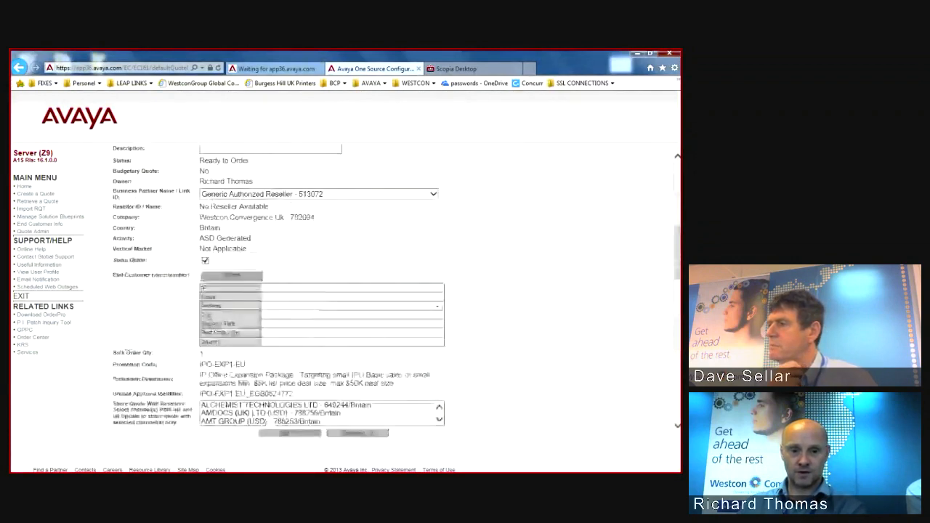
pyautogui.scroll(-2, 322, 290)
pyautogui.click(177, 386)
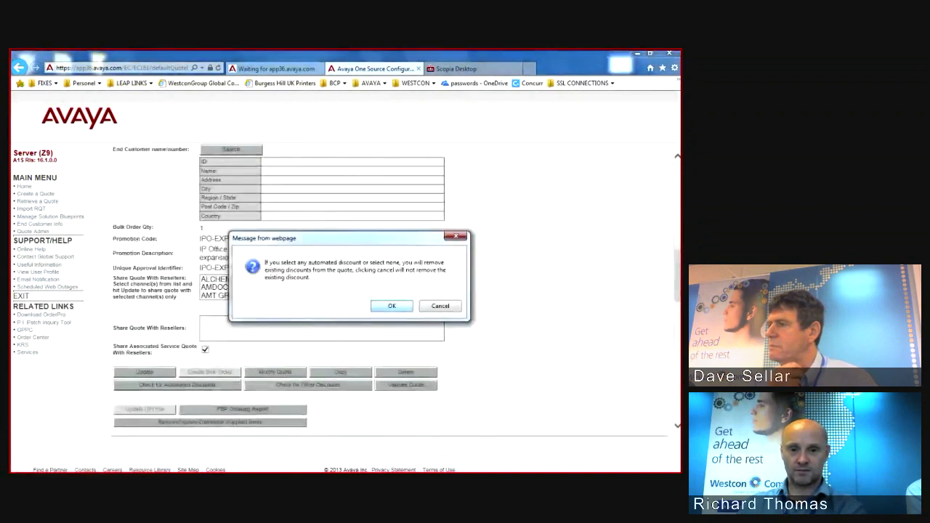
pyautogui.press('Return')
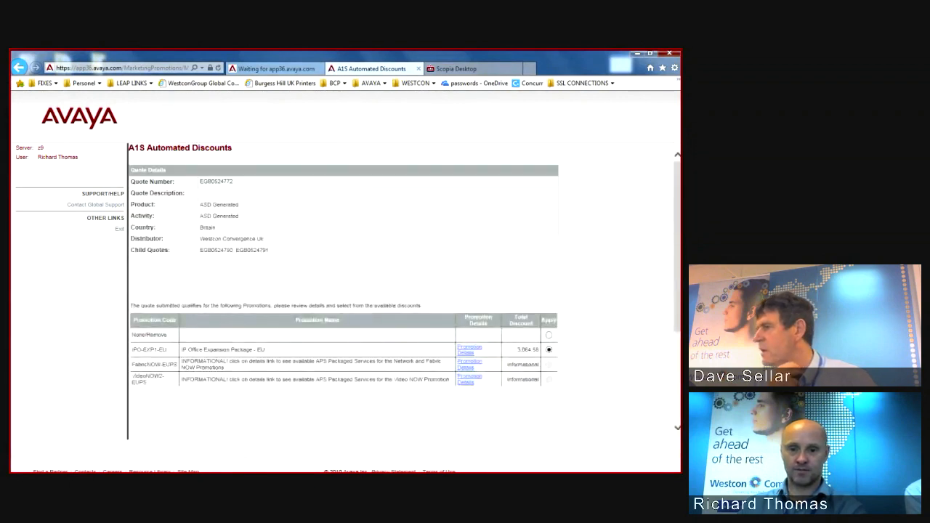
pyautogui.scroll(-3, 405, 292)
pyautogui.click(335, 303)
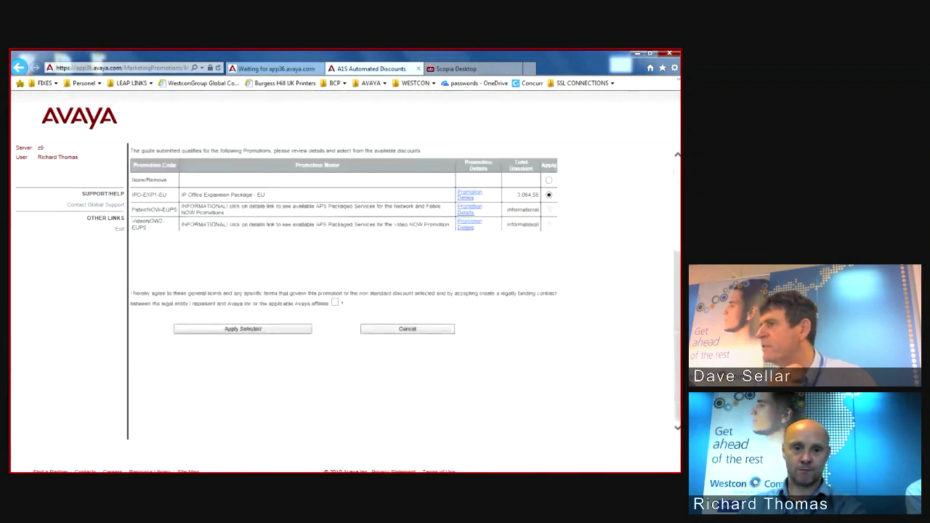
pyautogui.click(242, 329)
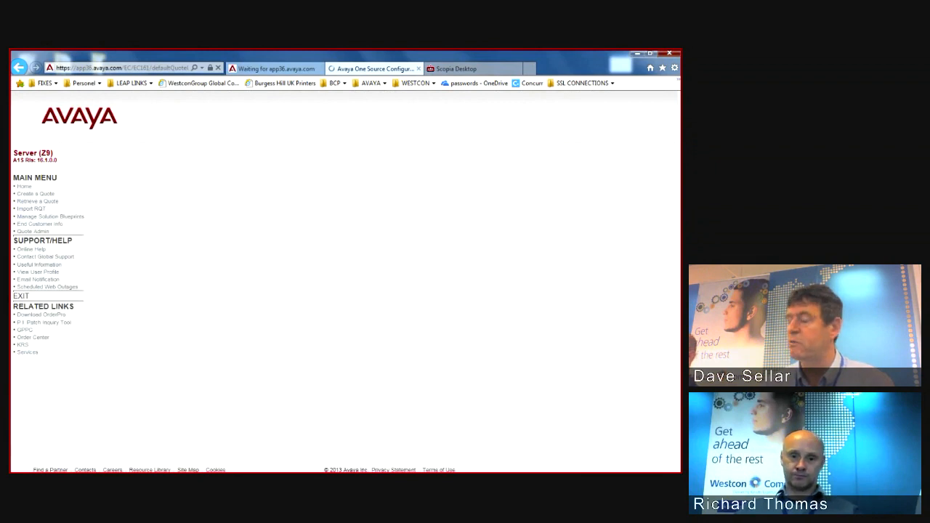
# Step: List the automated discounts again and open the IPO-EXP1-EU promotion details in a new tab
pyautogui.scroll(-2, 346, 291)
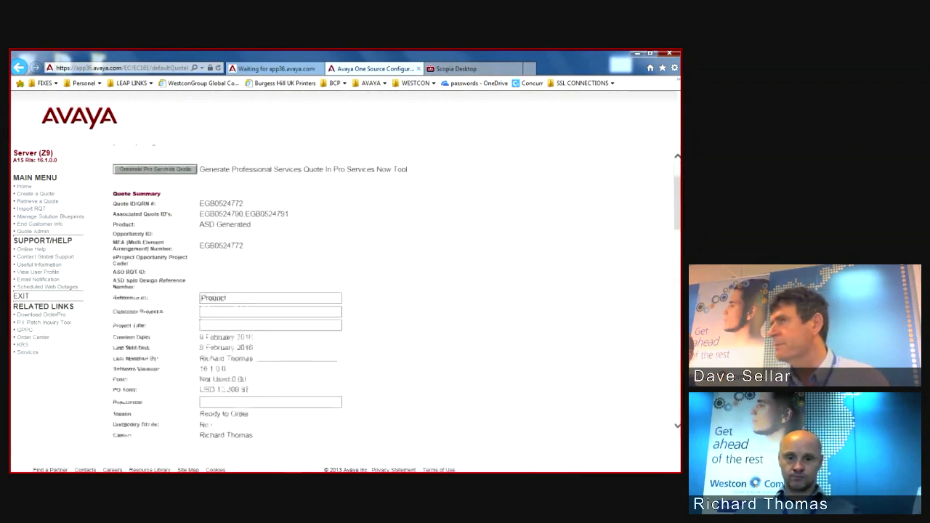
pyautogui.scroll(-5, 345, 291)
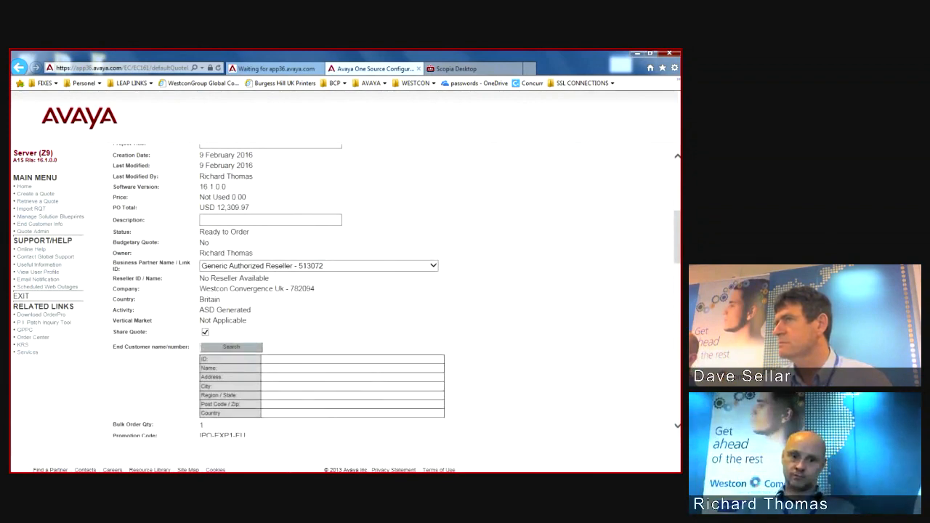
pyautogui.scroll(-3, 345, 291)
pyautogui.scroll(-5, 345, 291)
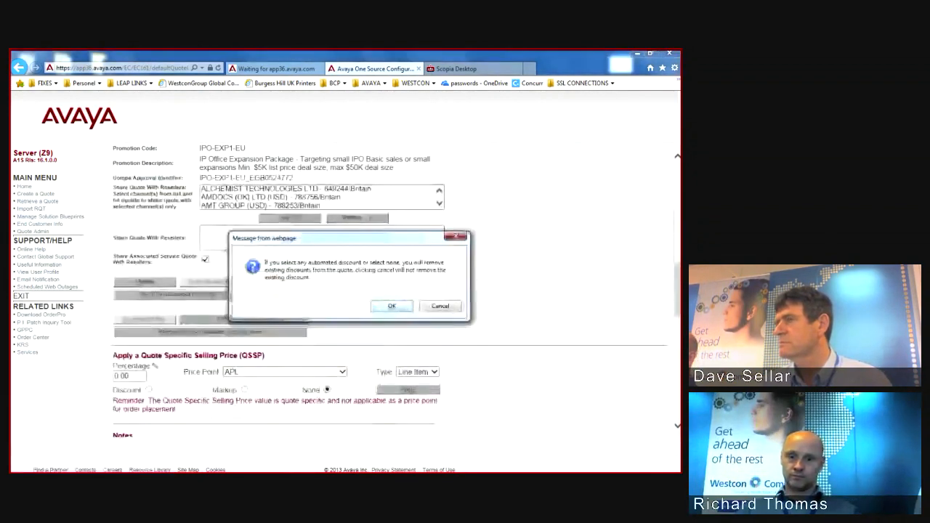
pyautogui.press('Return')
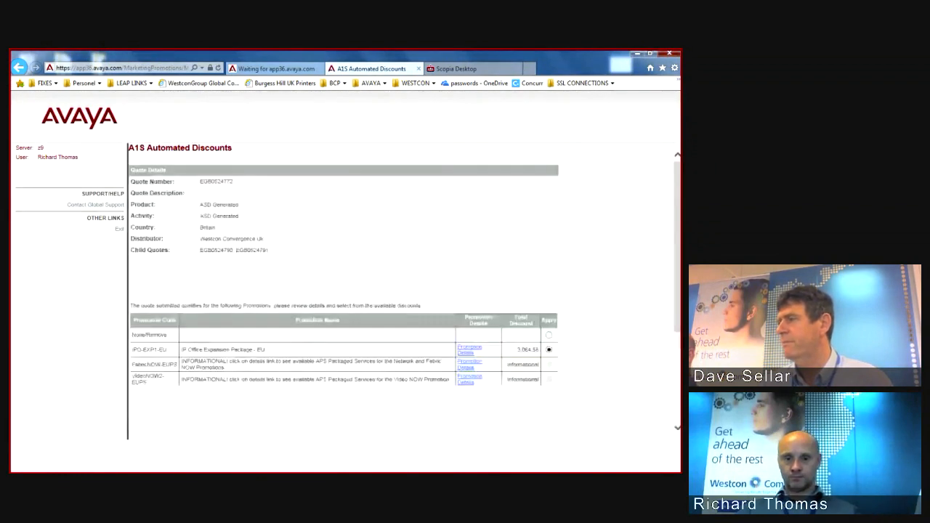
pyautogui.click(469, 348)
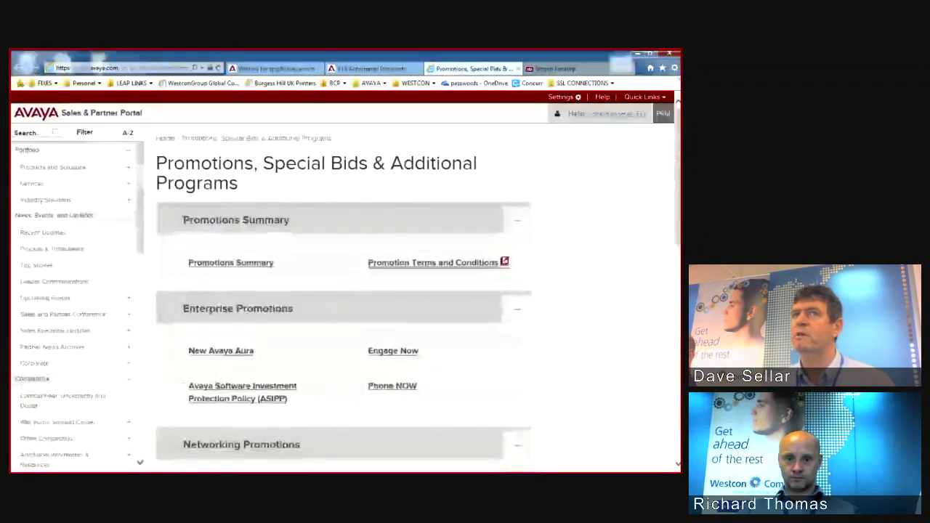
# Step: Browse the Promotions, Special Bids & Additional Programs page, then return to the Accessing A1S slide
pyautogui.scroll(-2, 343, 291)
pyautogui.scroll(-1, 241, 324)
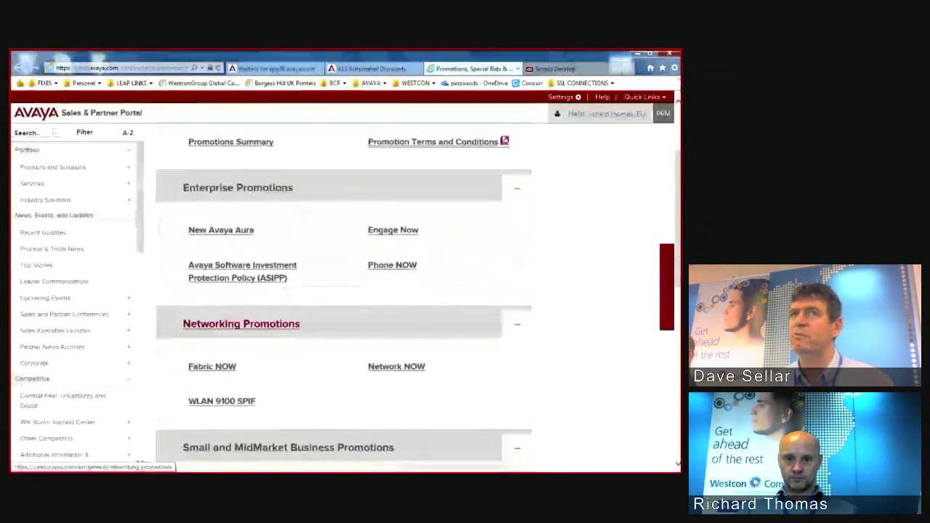
pyautogui.scroll(1, 241, 324)
pyautogui.scroll(-5, 344, 291)
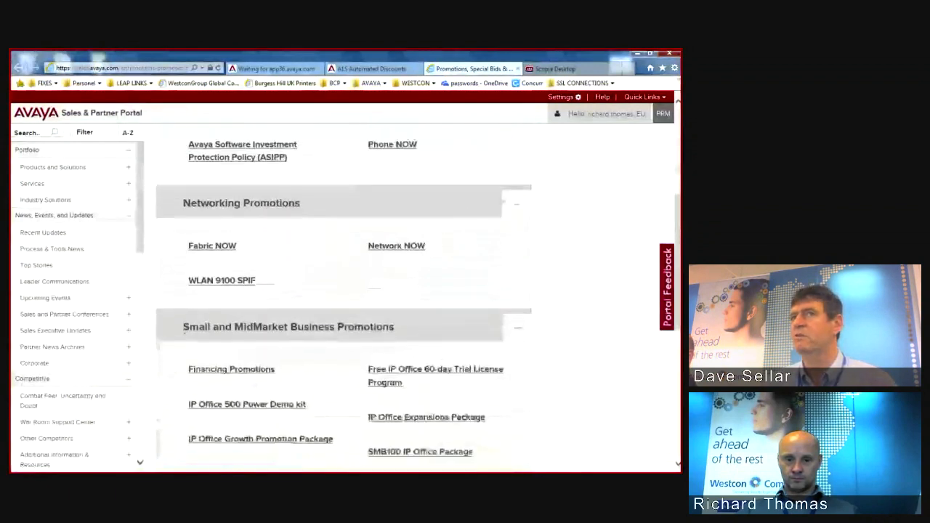
pyautogui.scroll(-2, 344, 291)
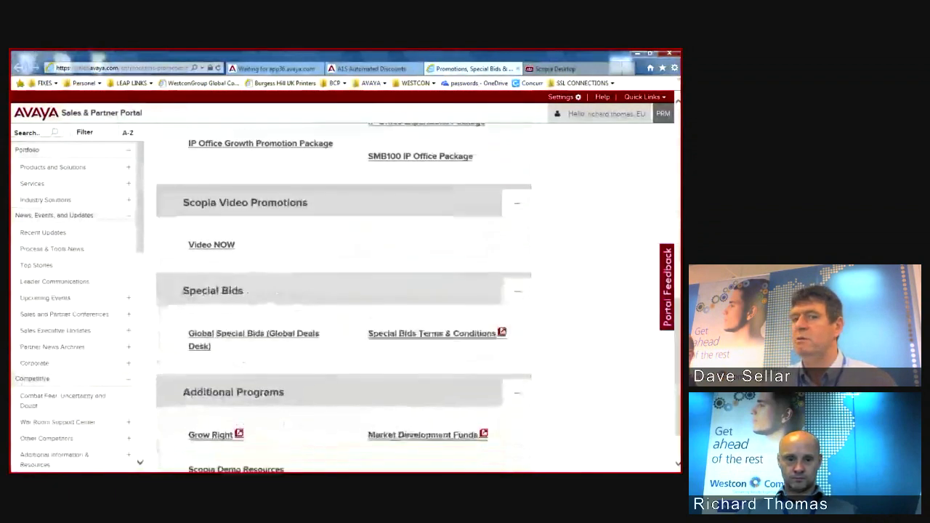
pyautogui.scroll(5, 344, 290)
pyautogui.scroll(4, 343, 290)
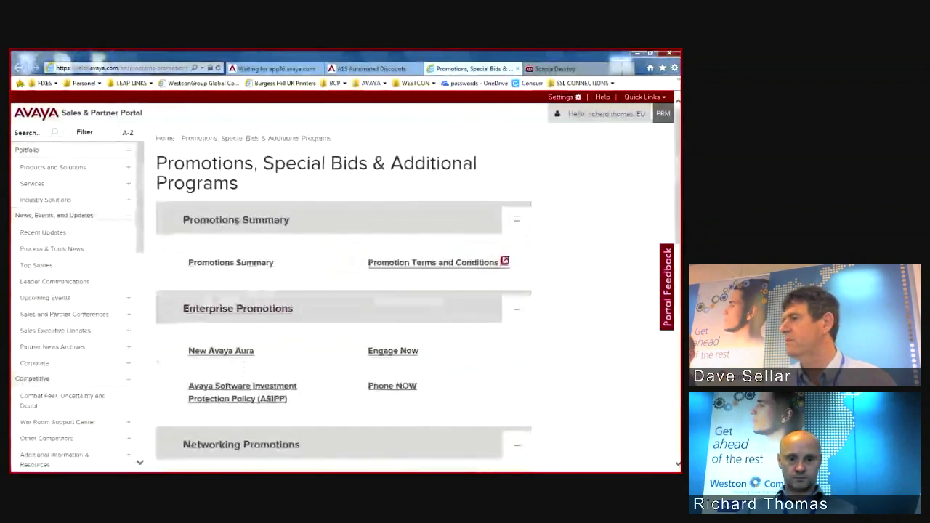
pyautogui.hotkey('alt', 'Tab')
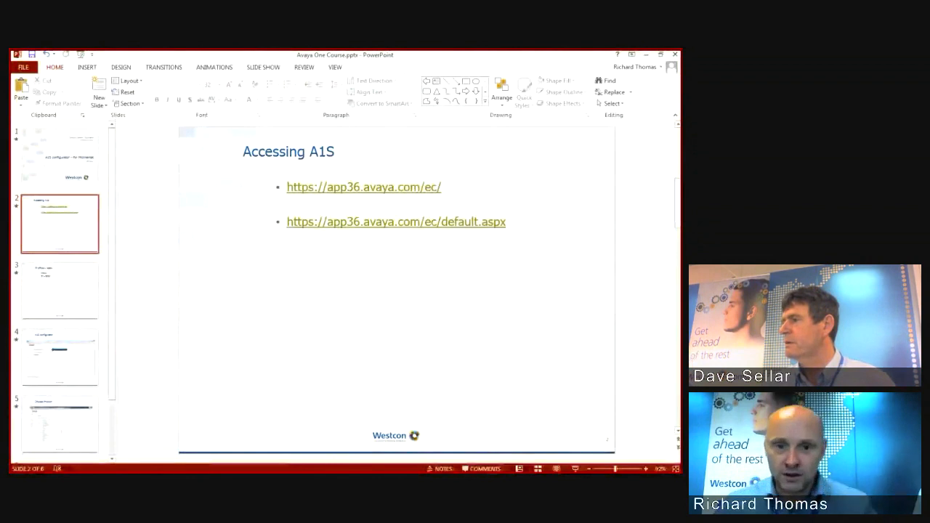
# Step: Highlight both A1S web addresses on slide 2, then minimize PowerPoint to reveal the promotions page
pyautogui.moveTo(511, 234); pyautogui.dragTo(289, 223)
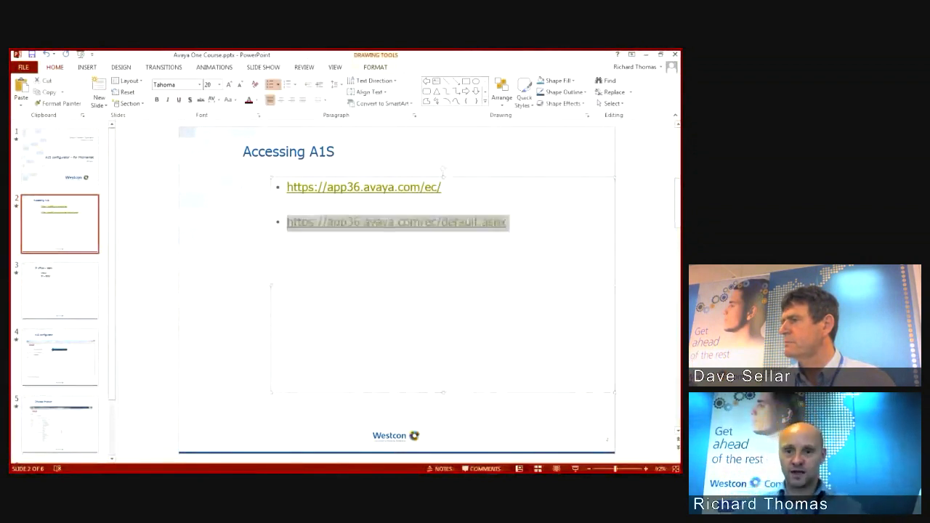
pyautogui.moveTo(511, 236); pyautogui.dragTo(287, 184)
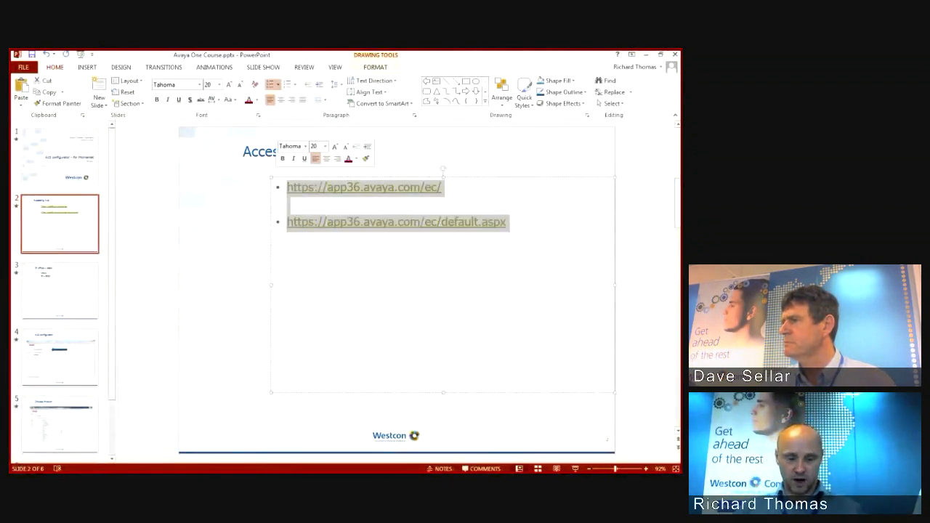
pyautogui.hotkey('alt', 'Tab')
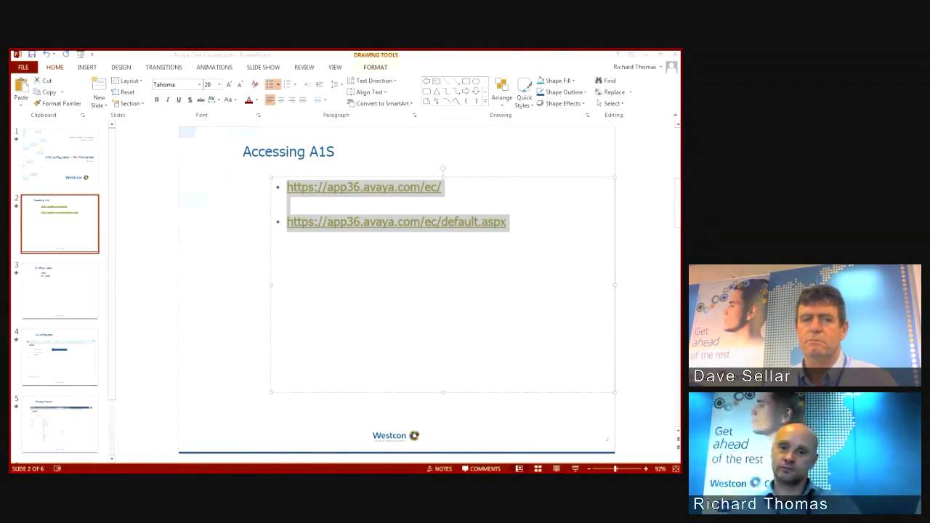
pyautogui.hotkey('alt', 'Tab')
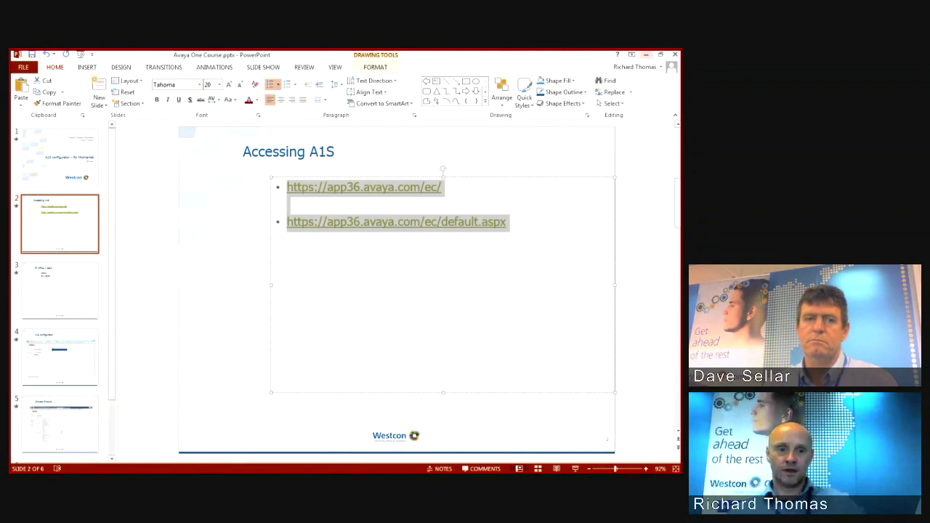
pyautogui.click(646, 55)
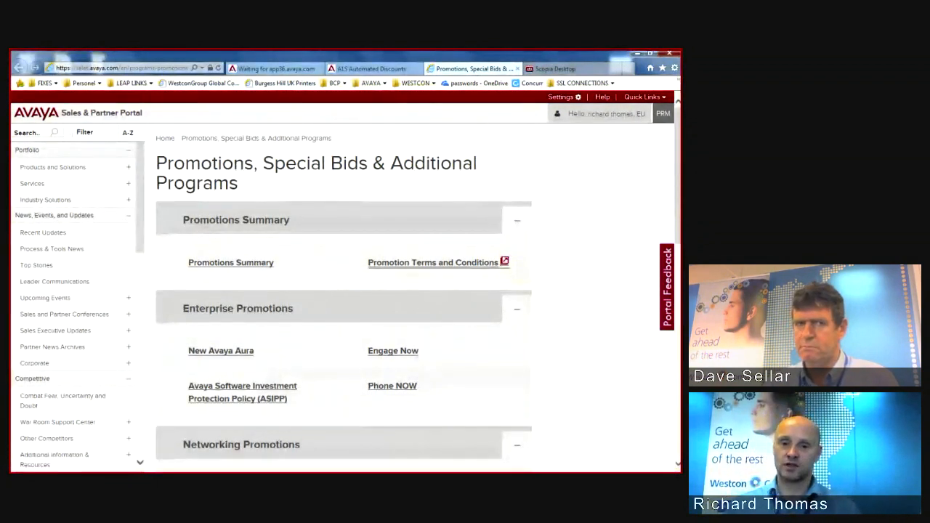
# Step: Open the Promotion Terms and Conditions PDF from the Promotions Summary
pyautogui.click(433, 262)
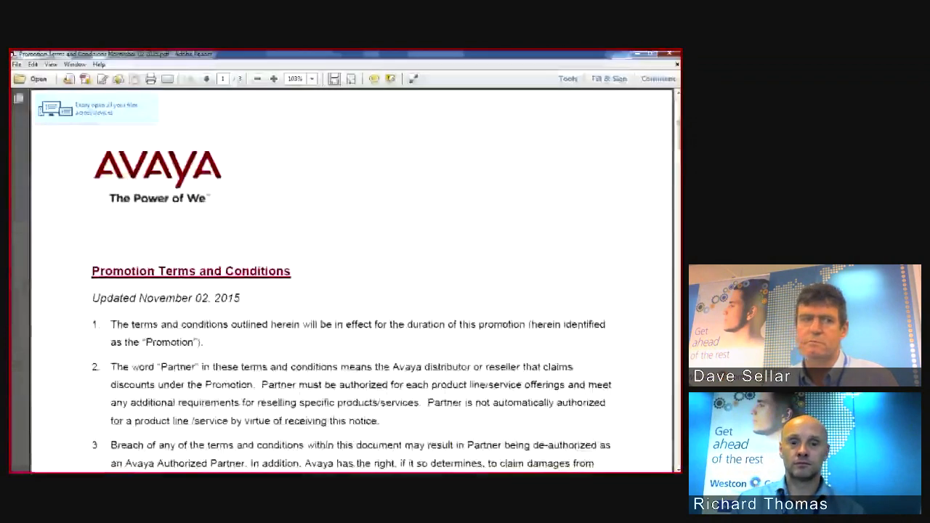
# Step: Read the terms PDF, close Adobe Reader, and return to the A1S Automated Discounts tab
pyautogui.scroll(-3, 351, 280)
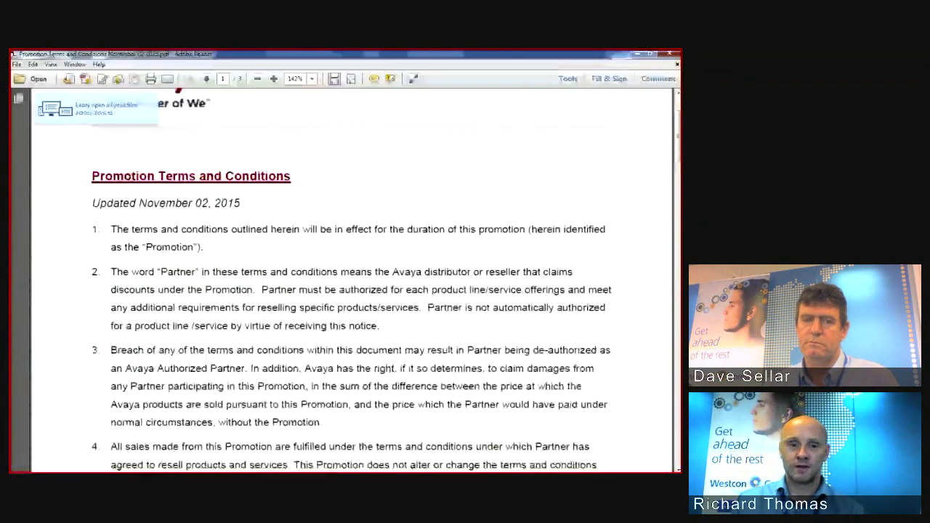
pyautogui.hotkey('alt', 'F4')
pyautogui.click(372, 69)
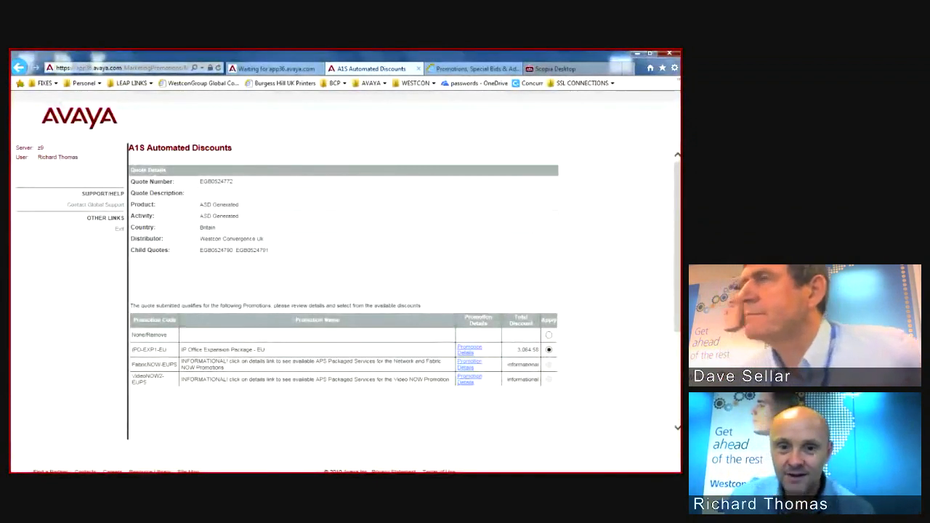
# Step: Agree to the promotion terms and apply the IPO-EXP1-EU expansion discount to the quote
pyautogui.scroll(-3, 342, 291)
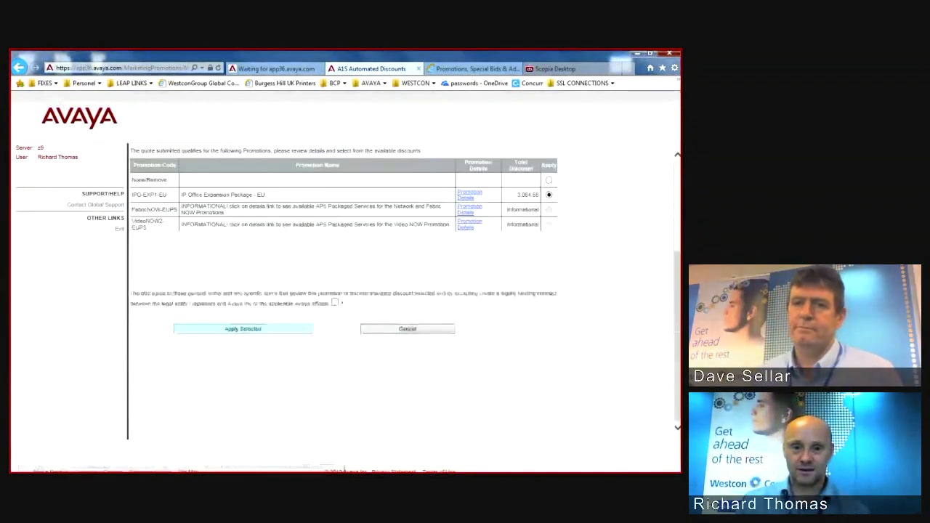
pyautogui.click(335, 302)
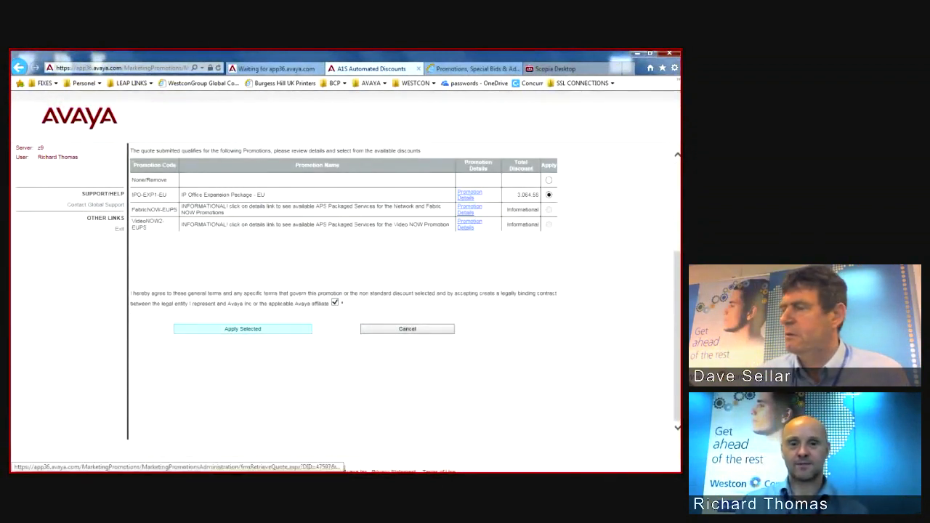
pyautogui.click(243, 329)
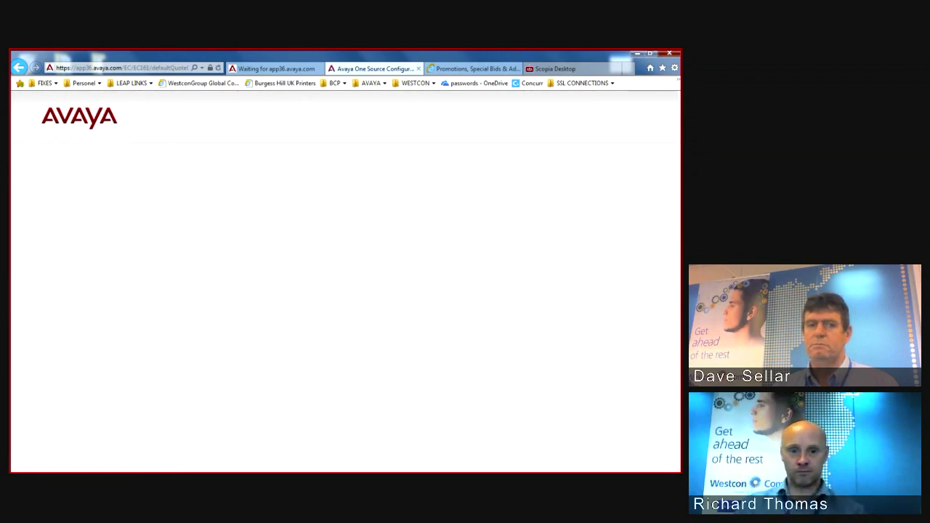
# Step: Generate an HTML Quote Output Report priced at Avaya List Price
pyautogui.scroll(-10, 190, 399)
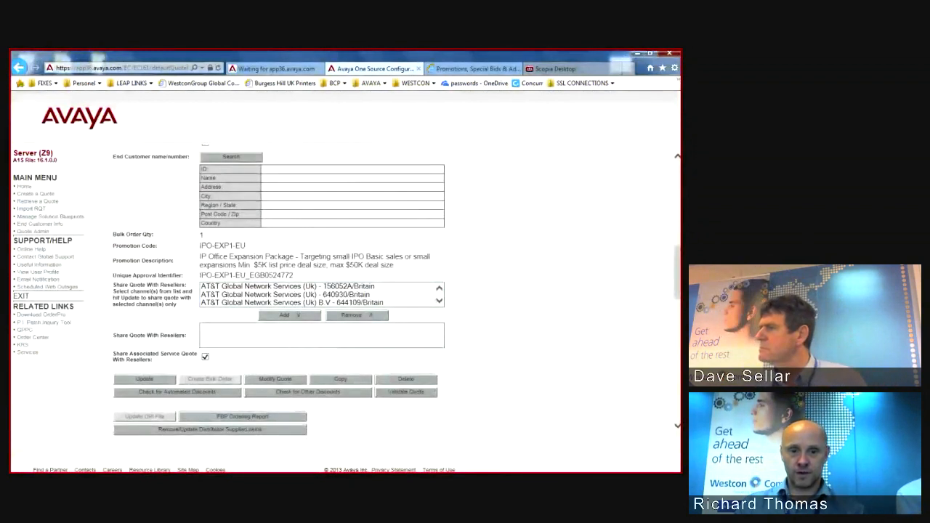
pyautogui.scroll(-15, 346, 291)
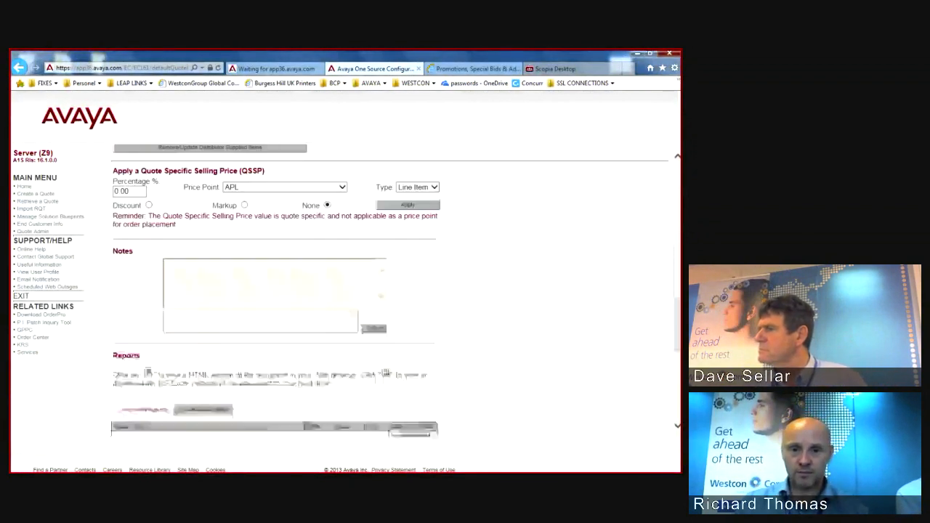
pyautogui.scroll(1, 345, 291)
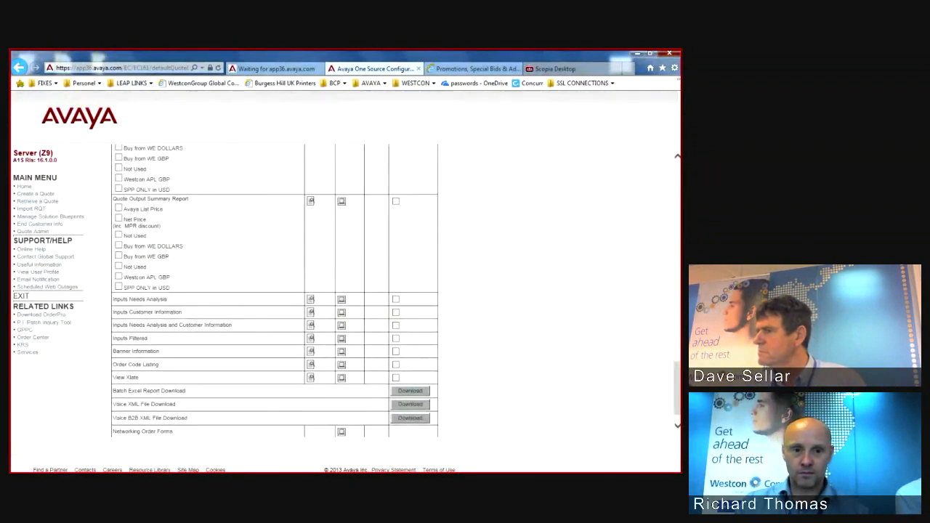
pyautogui.scroll(5, 275, 291)
pyautogui.click(119, 218)
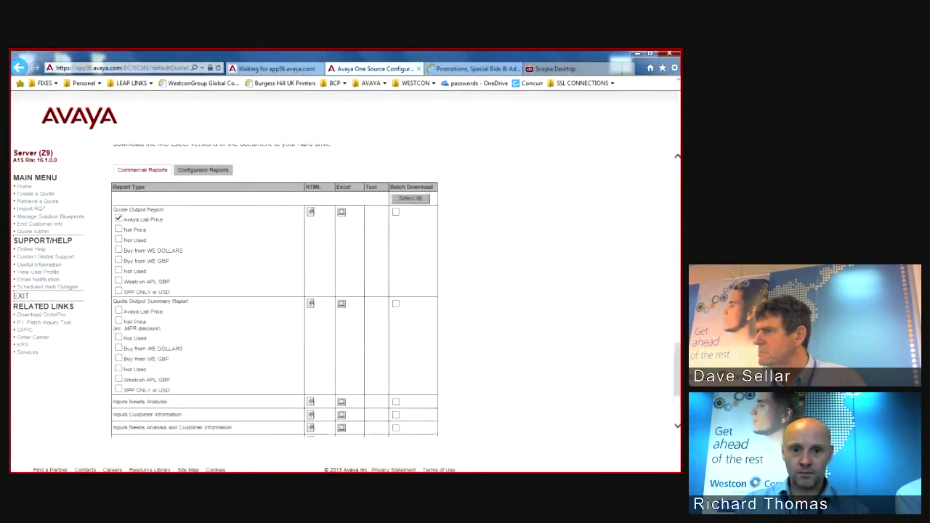
pyautogui.click(311, 212)
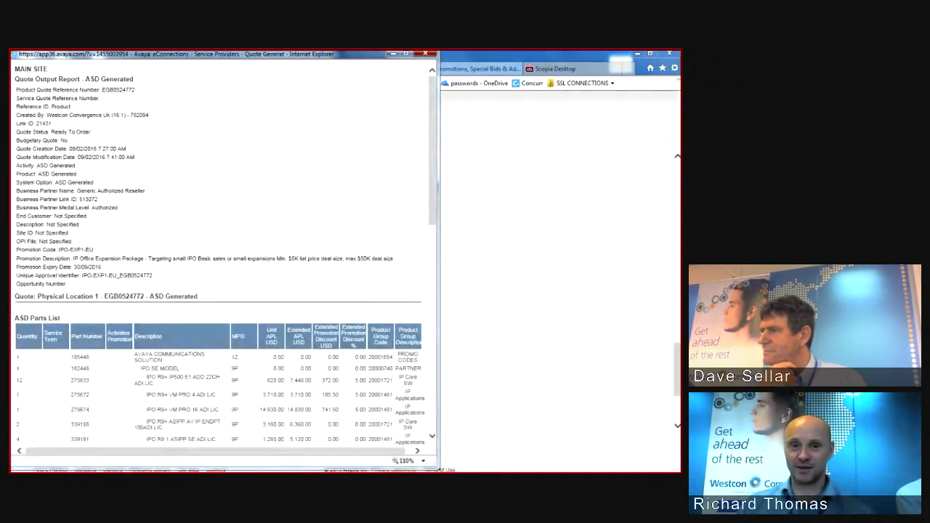
# Step: Check the IPO-EXP1-EU report's Unique Approval Identifier line, then close the report window
pyautogui.scroll(-1, 225, 254)
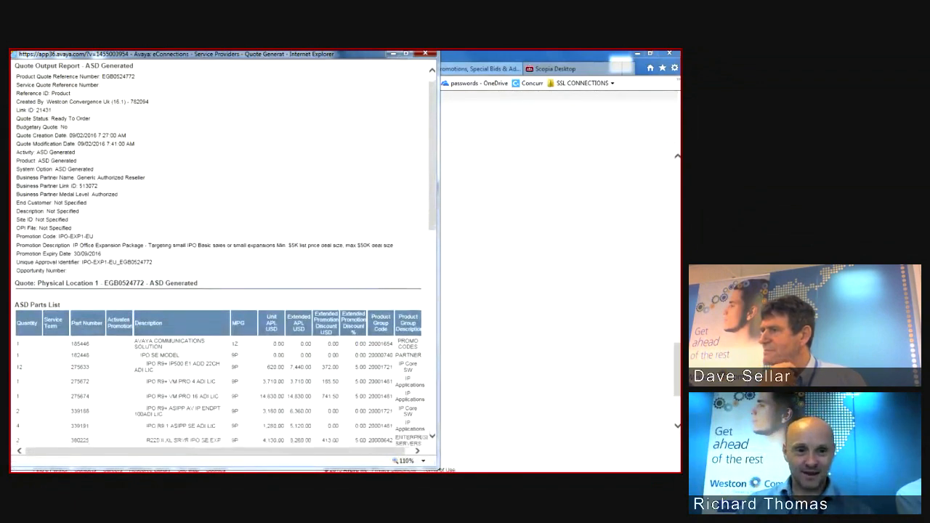
pyautogui.scroll(1, 225, 255)
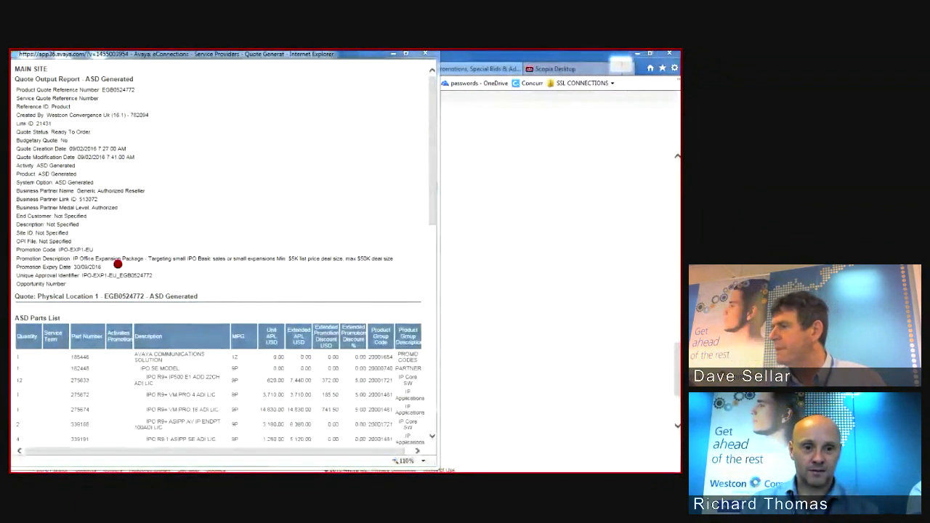
pyautogui.moveTo(18, 275); pyautogui.dragTo(157, 283)
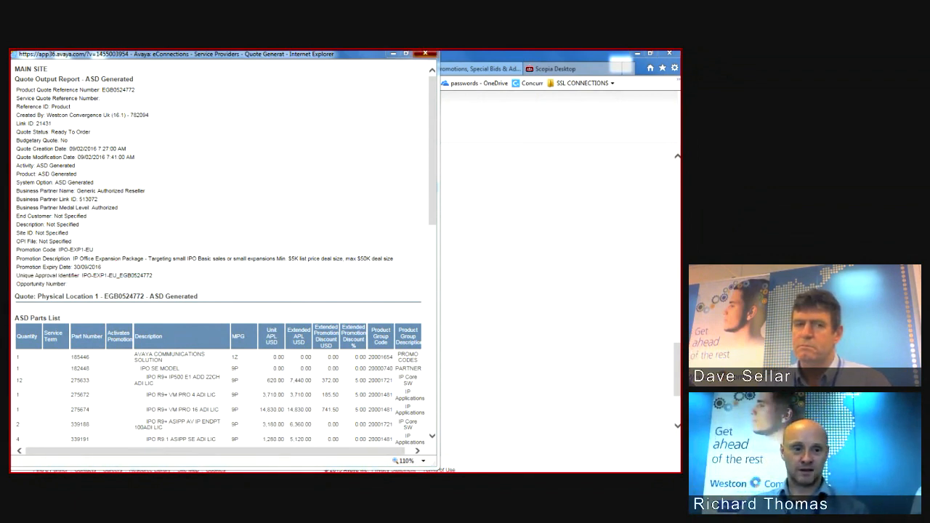
pyautogui.click(426, 53)
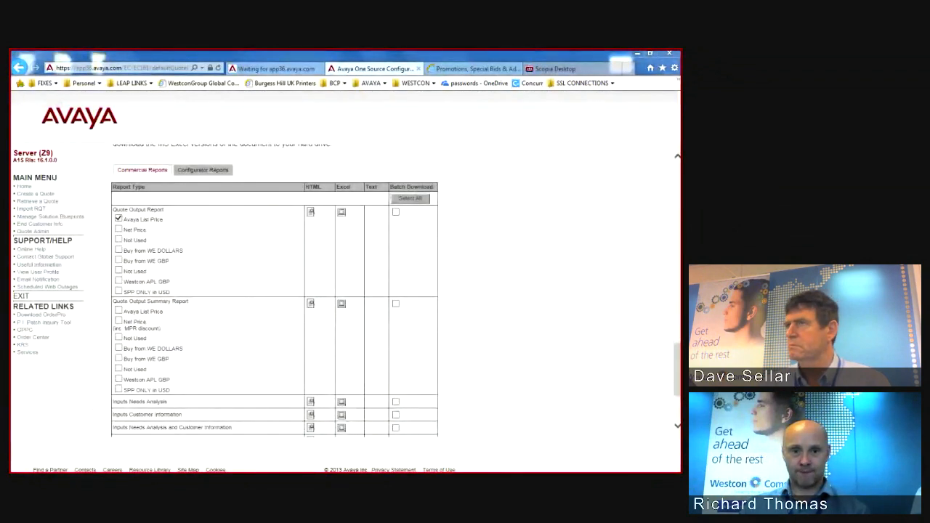
pyautogui.moveTo(677, 370); pyautogui.dragTo(677, 221)
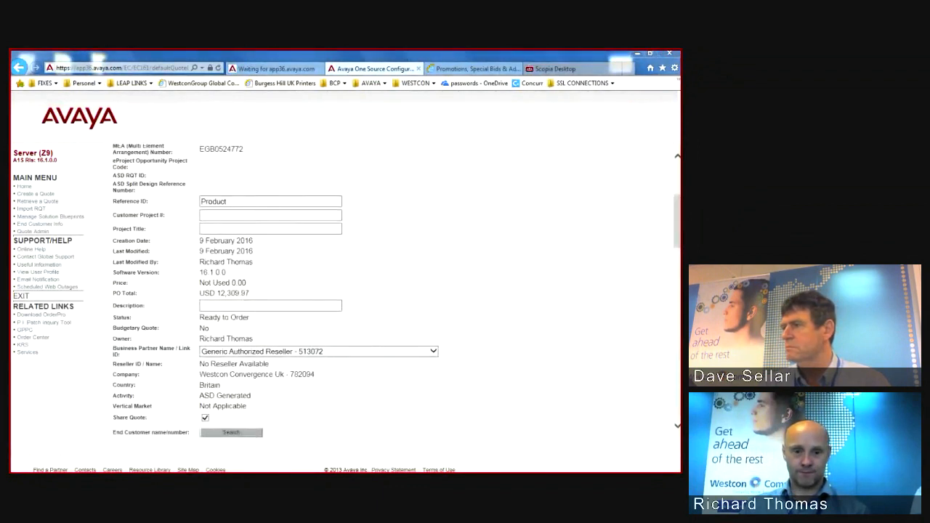
pyautogui.moveTo(249, 318); pyautogui.dragTo(367, 326)
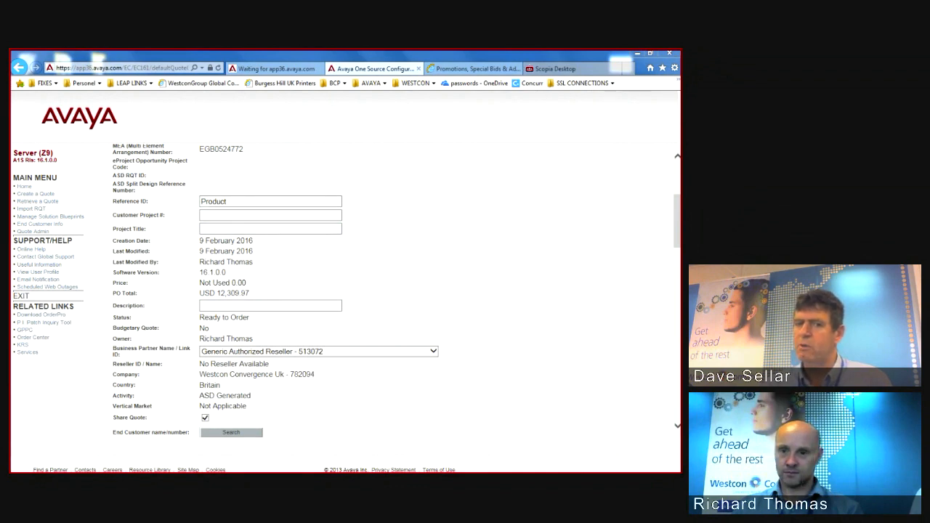
pyautogui.moveTo(677, 221)
pyautogui.mouseDown()
pyautogui.moveTo(677, 237)
pyautogui.moveTo(677, 227)
pyautogui.mouseUp()
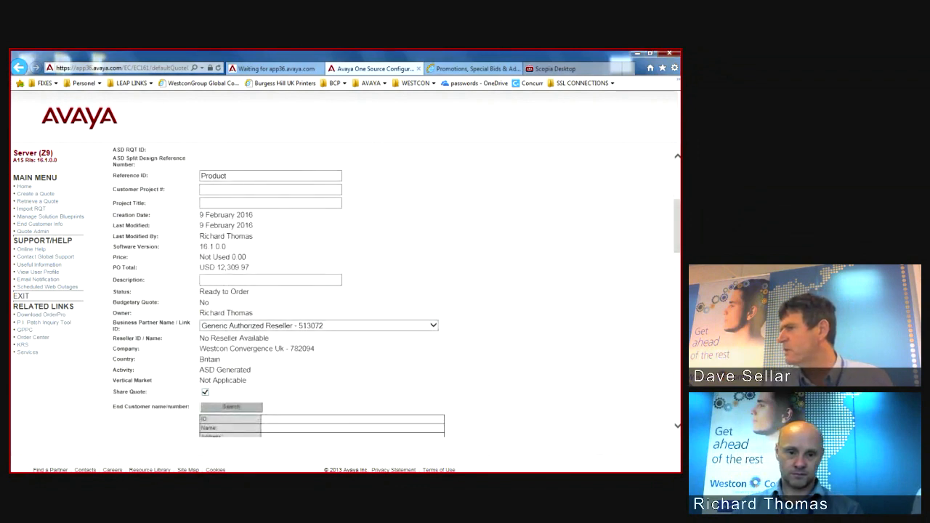
pyautogui.moveTo(677, 227); pyautogui.dragTo(677, 229)
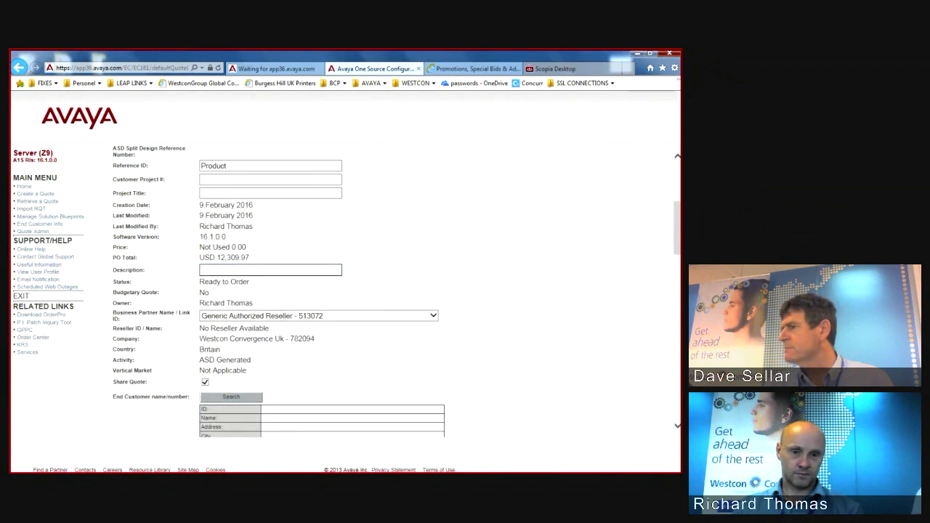
pyautogui.scroll(-10, 396, 291)
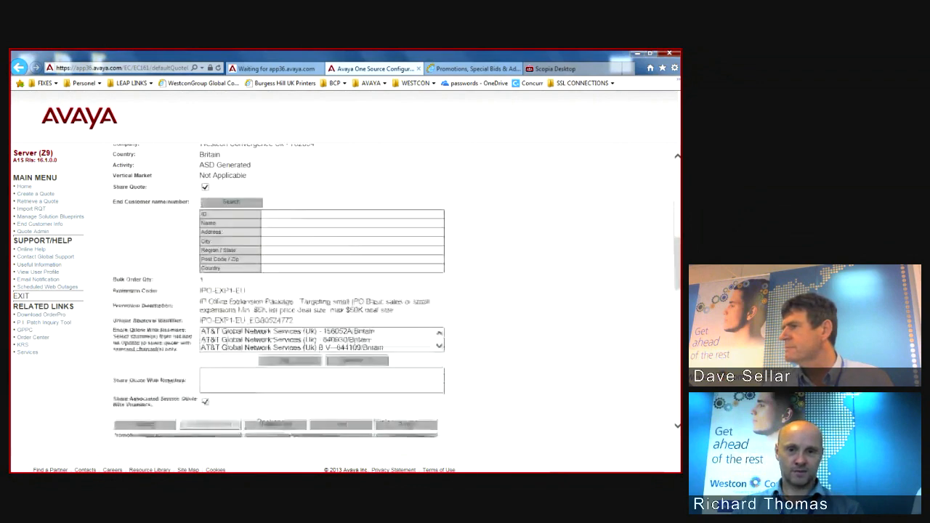
pyautogui.scroll(3, 396, 291)
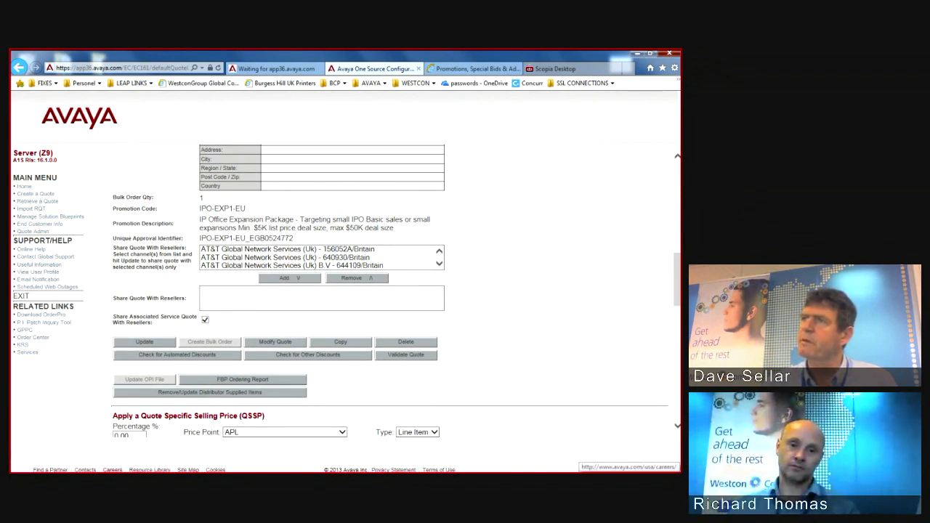
pyautogui.moveTo(120, 471)
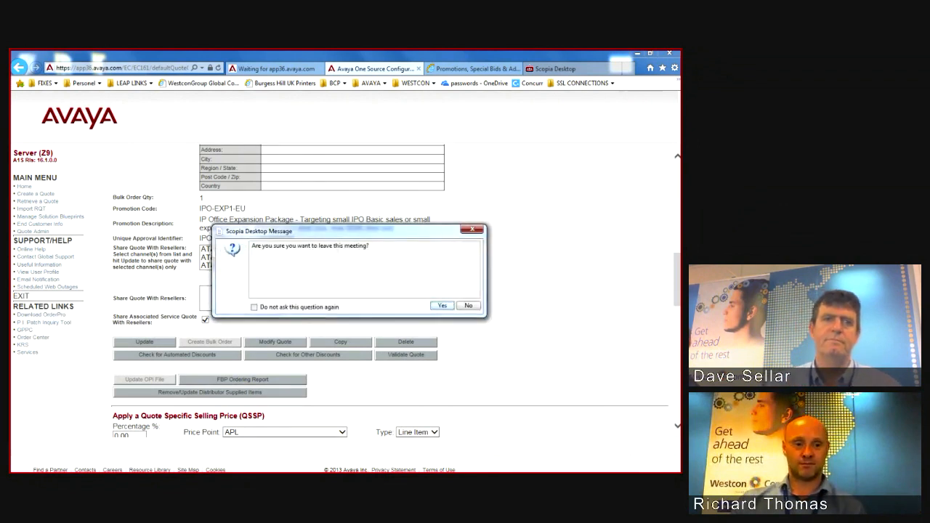
pyautogui.click(442, 306)
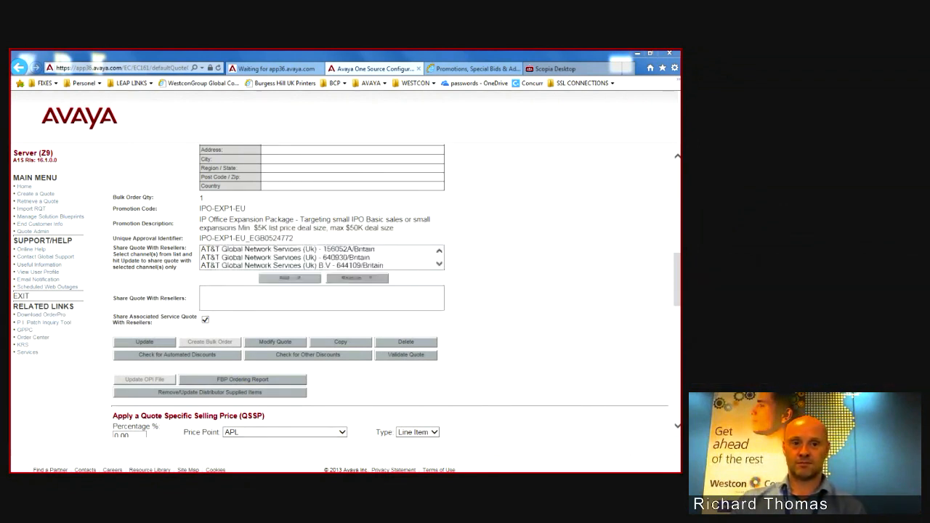